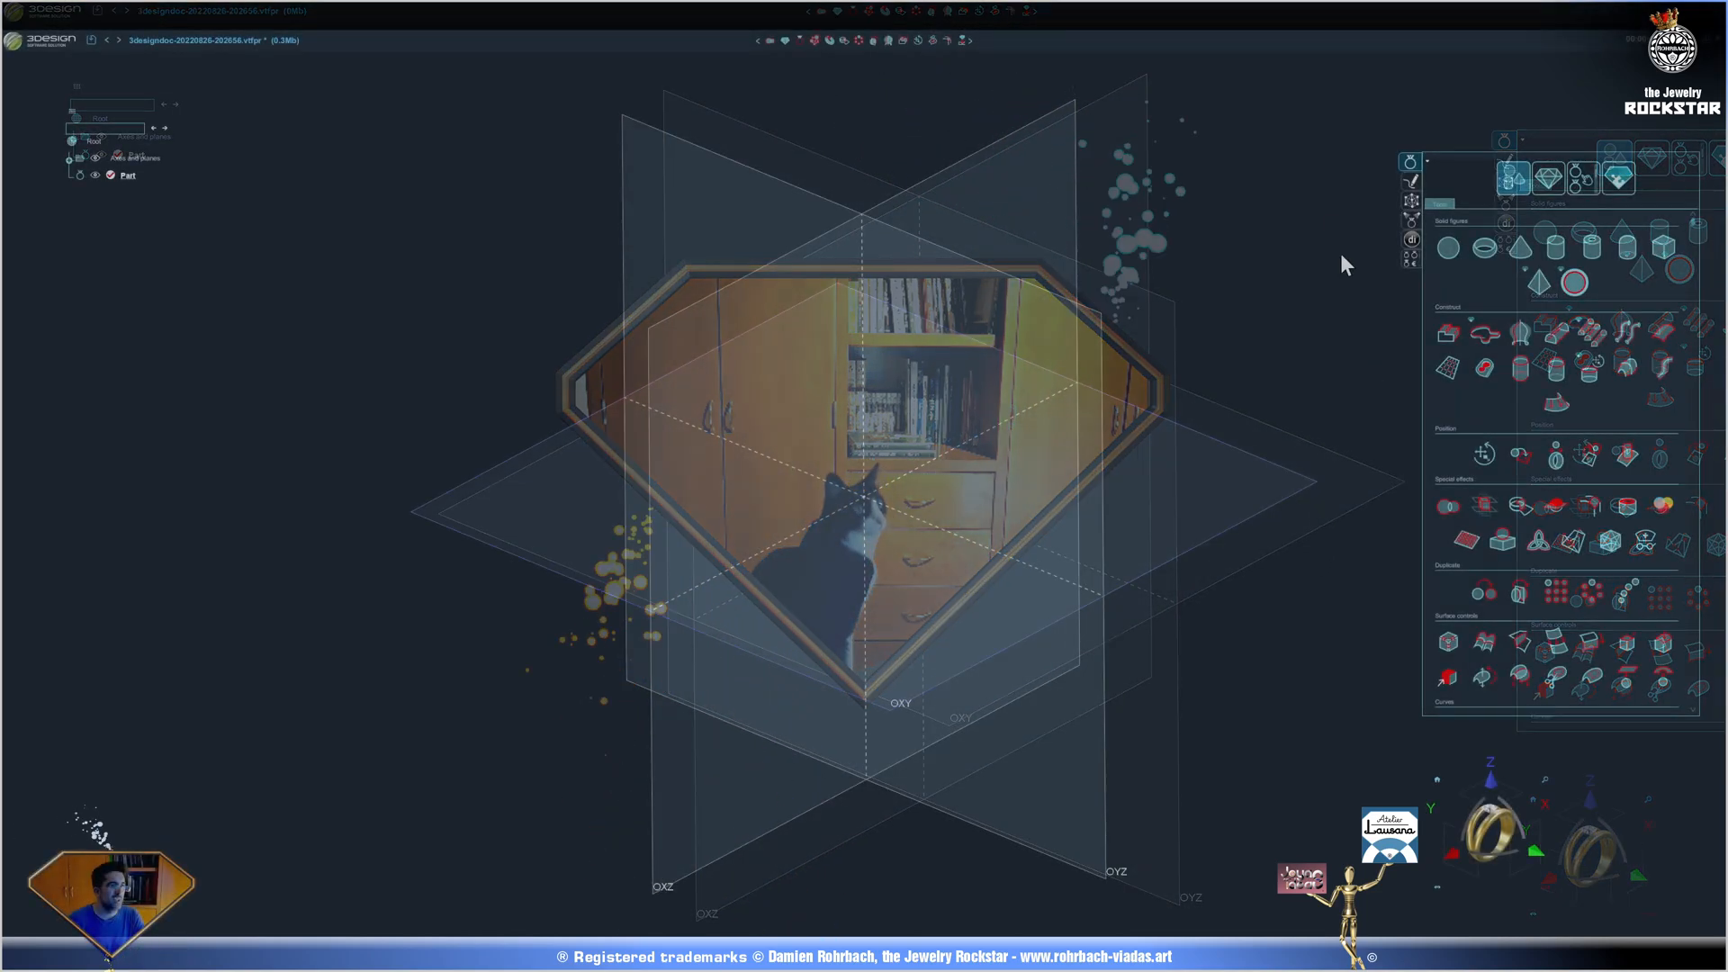
Draw a closed leaf-shaped NURBS curve in a new sketch.
left_click(1411, 181)
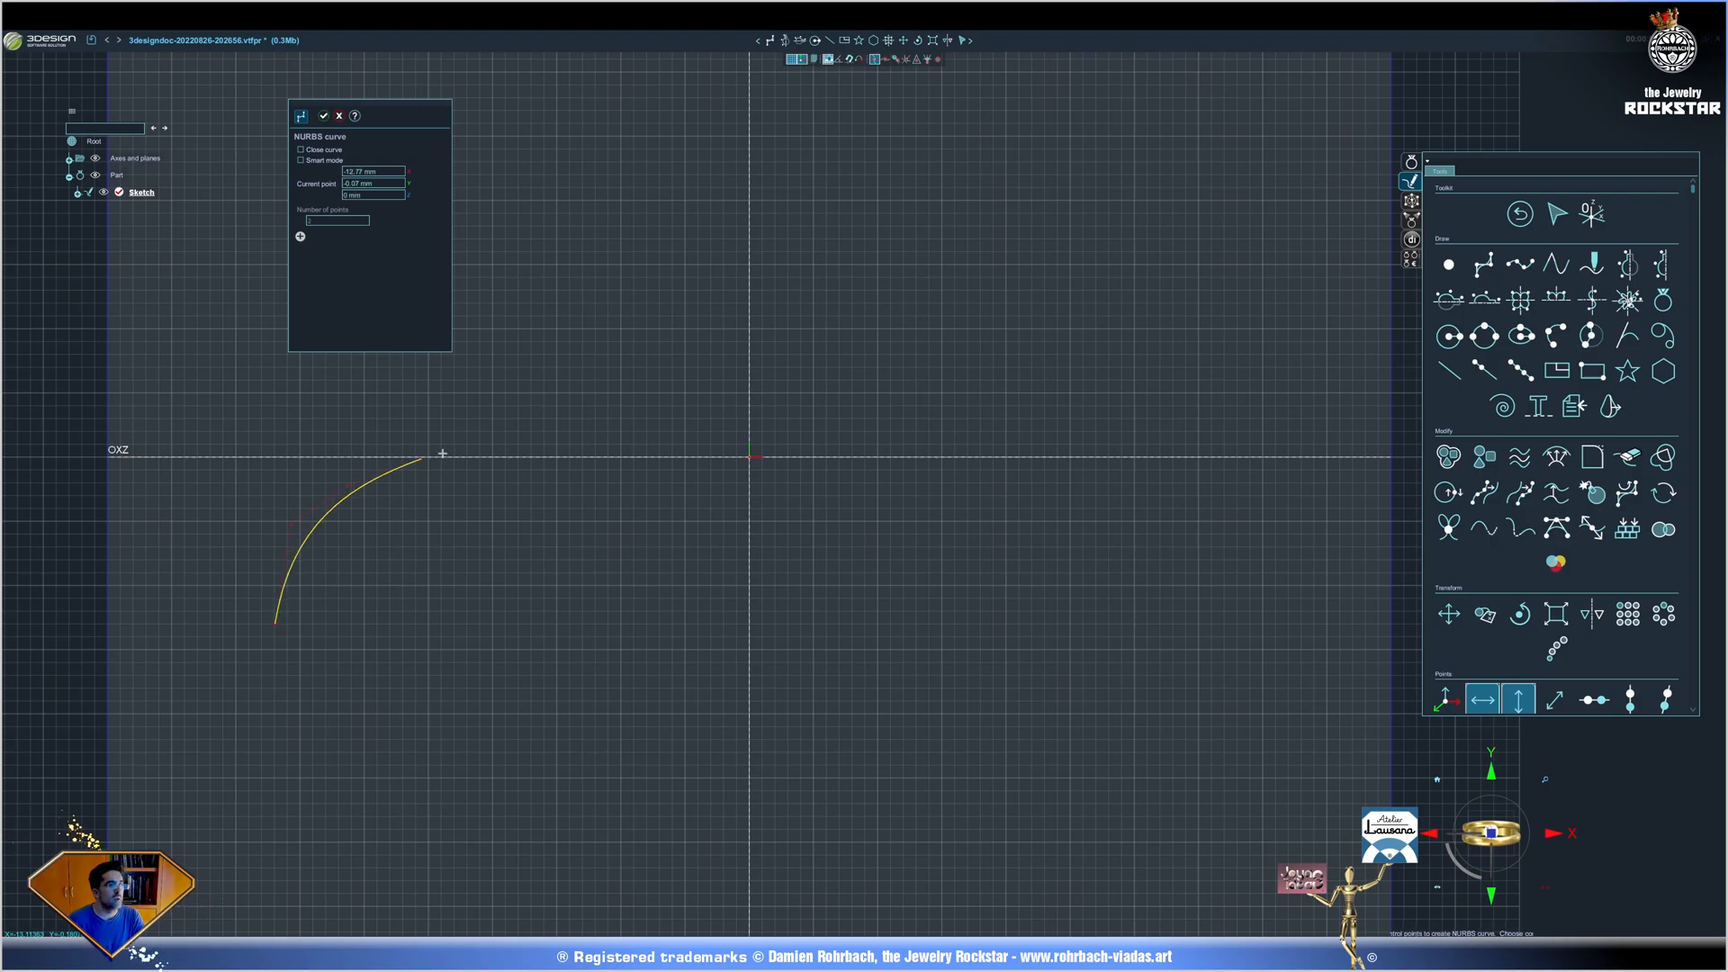
double_click(281, 646)
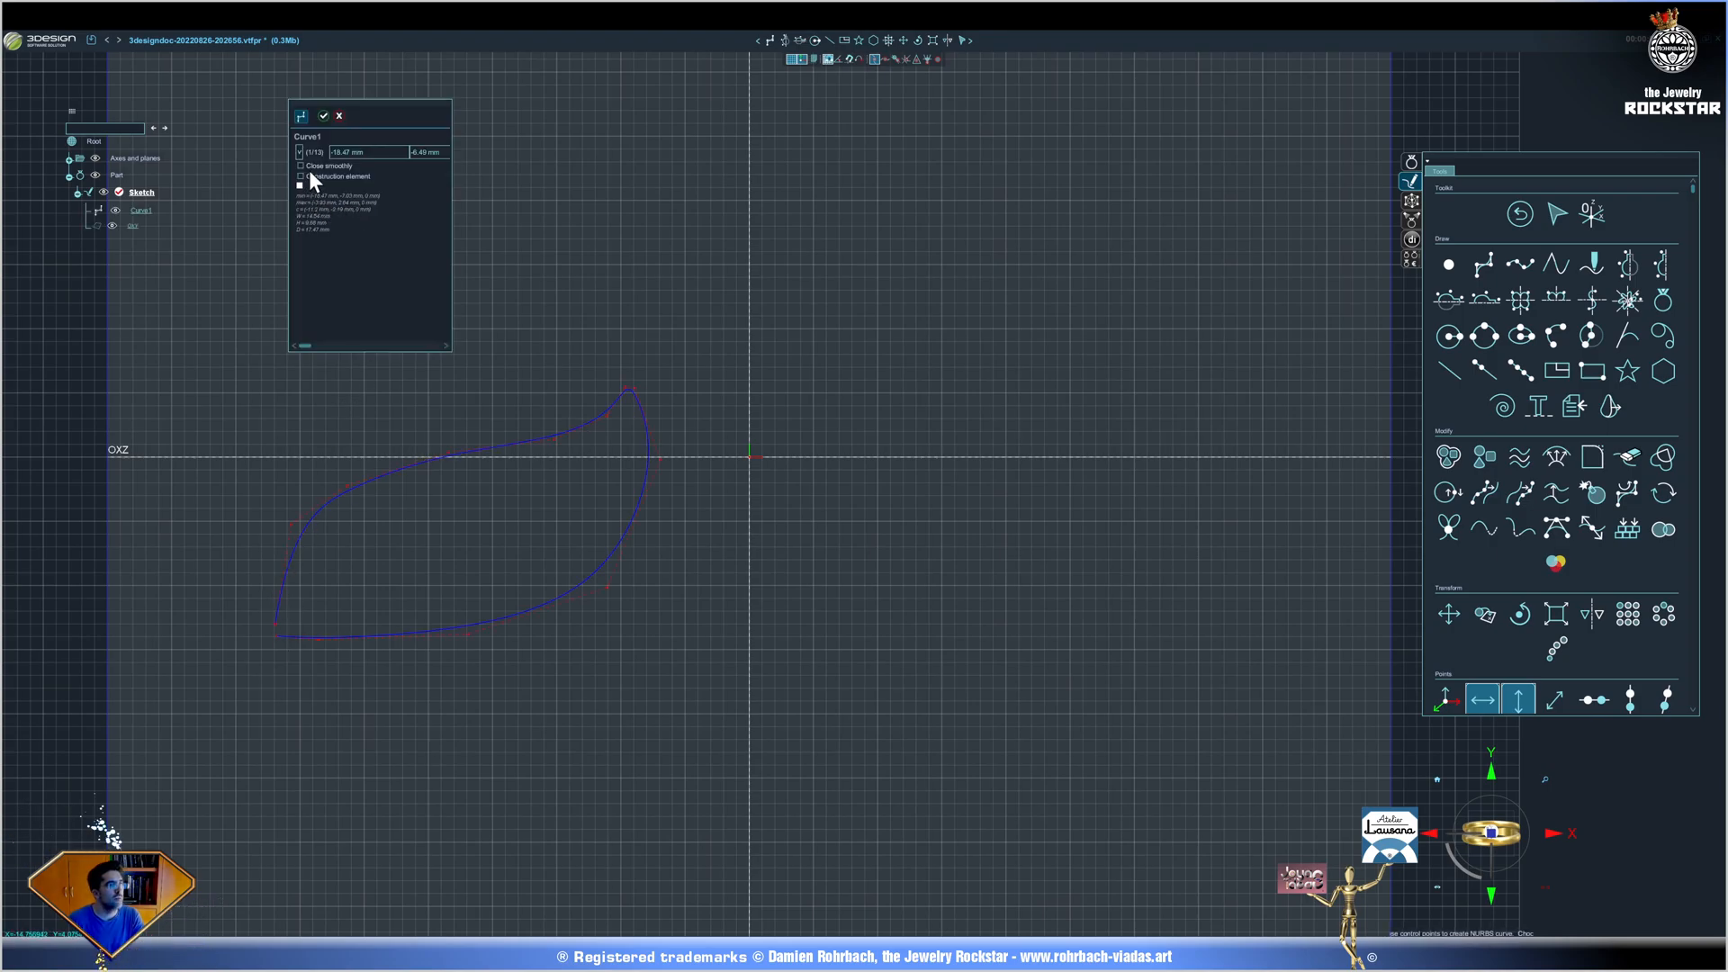
key("Escape")
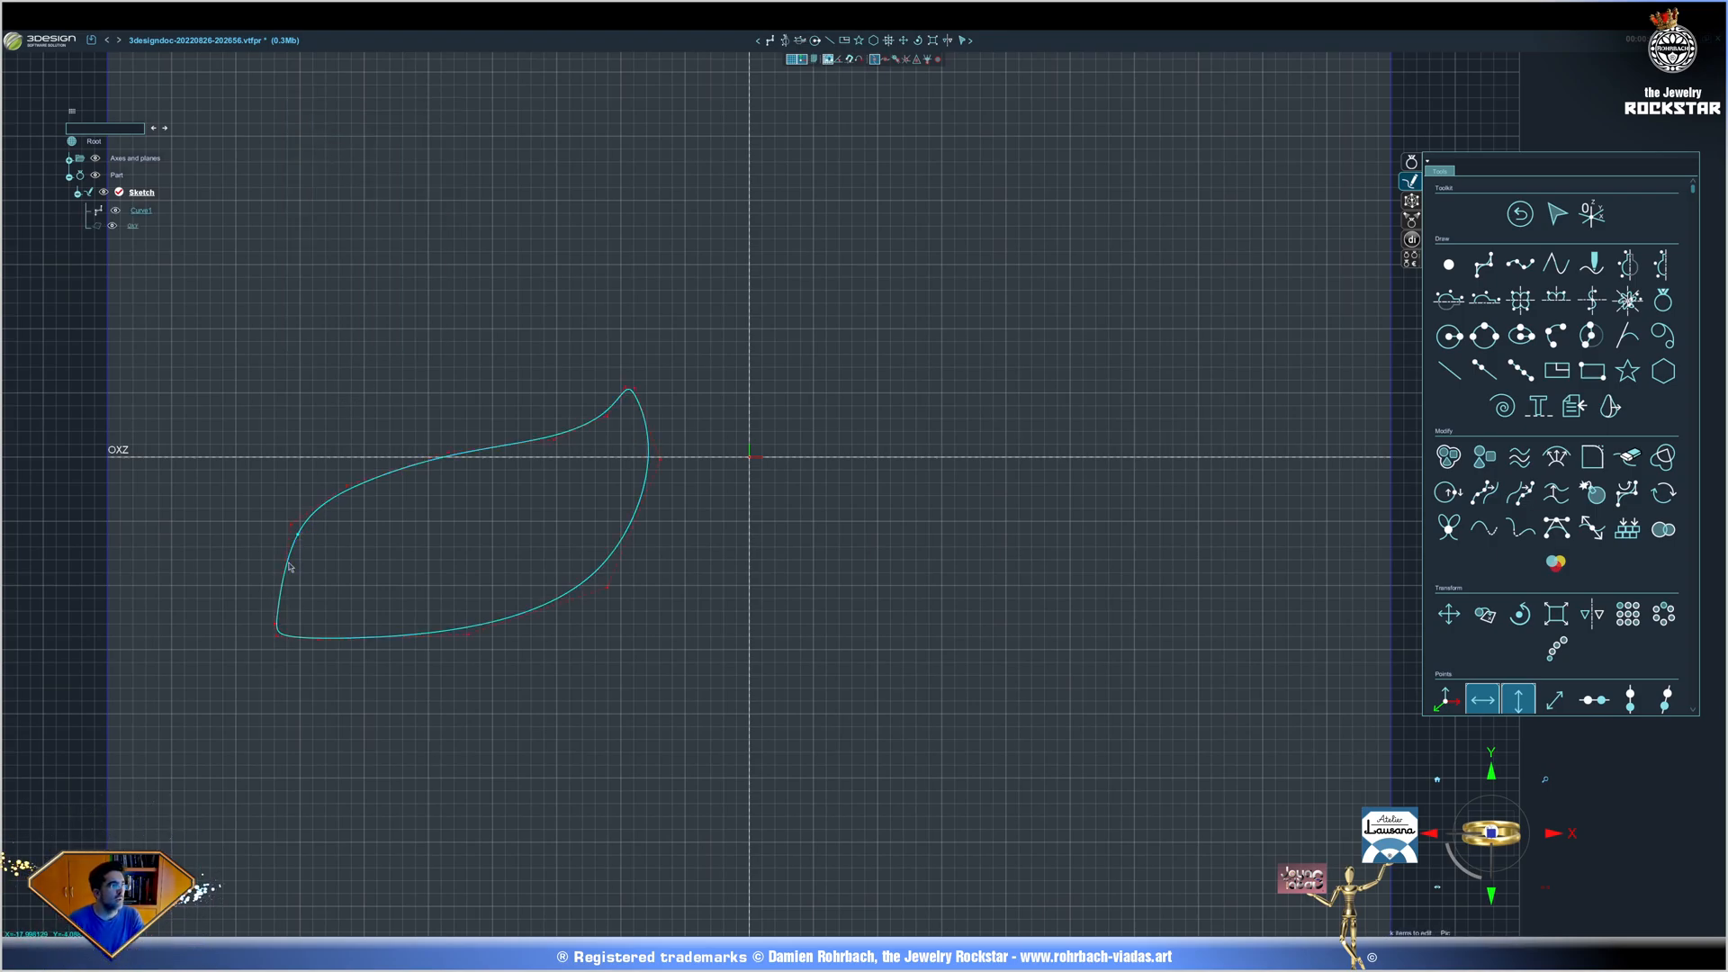
Copy the leaf to the right with Keep original and reshape the copy's lower edge.
double_click(294, 530)
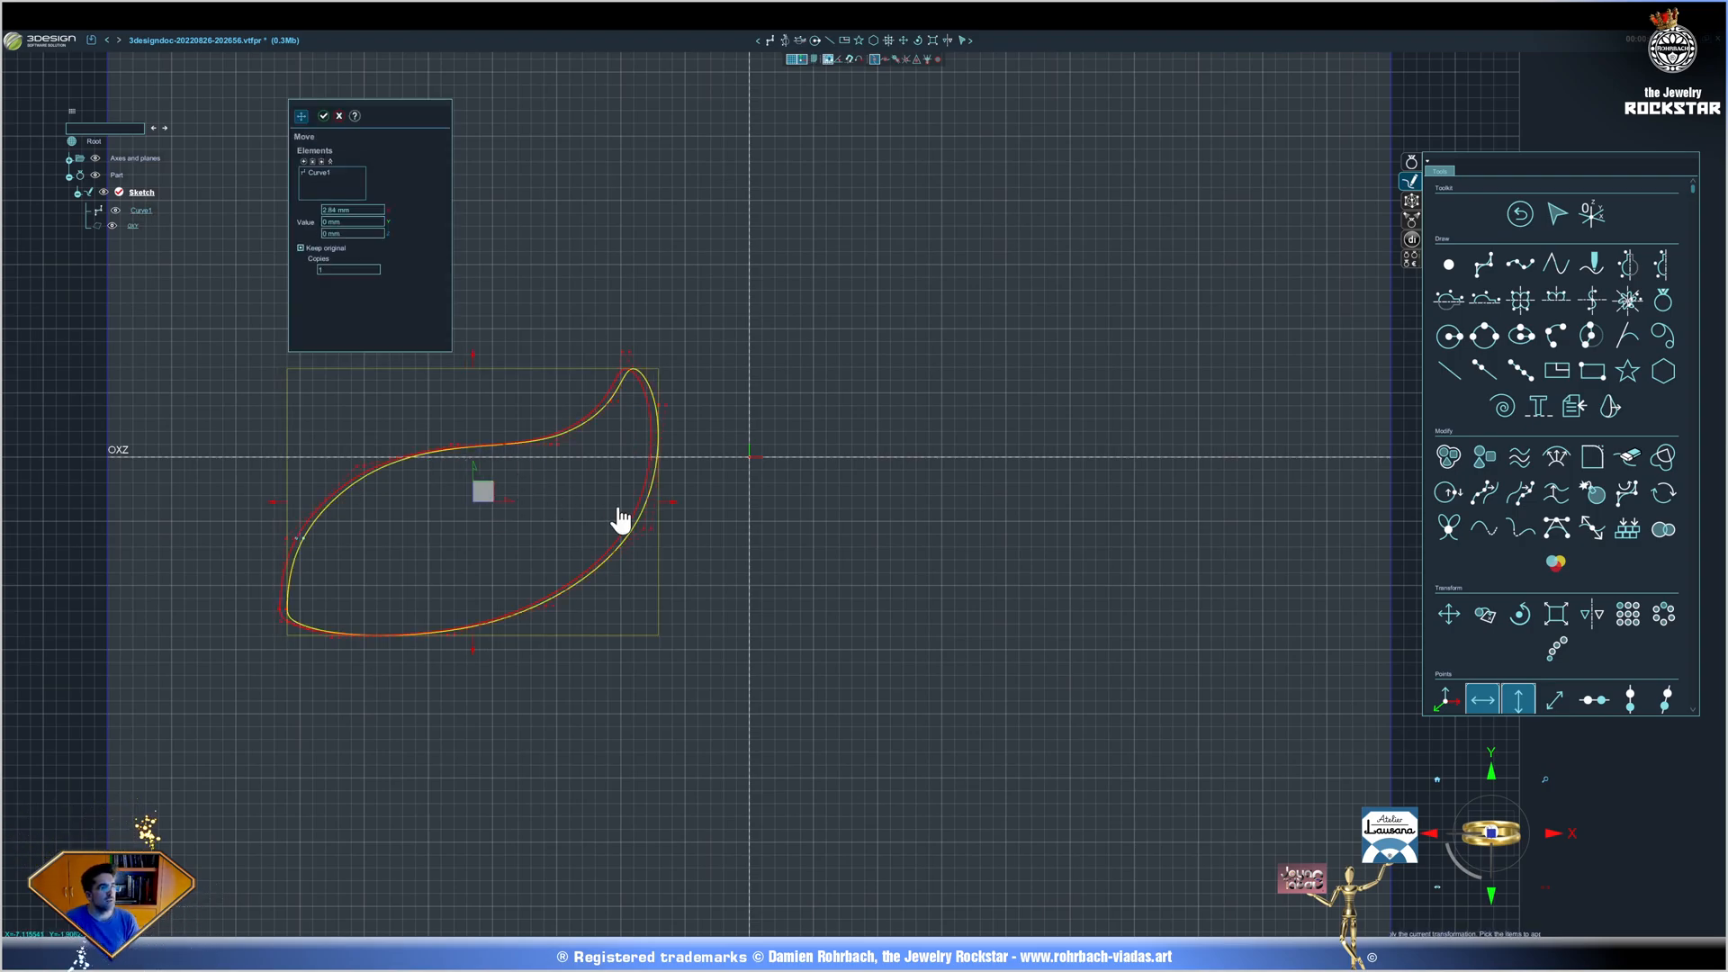
left_click_drag(478, 496, 1058, 490)
left_click(323, 115)
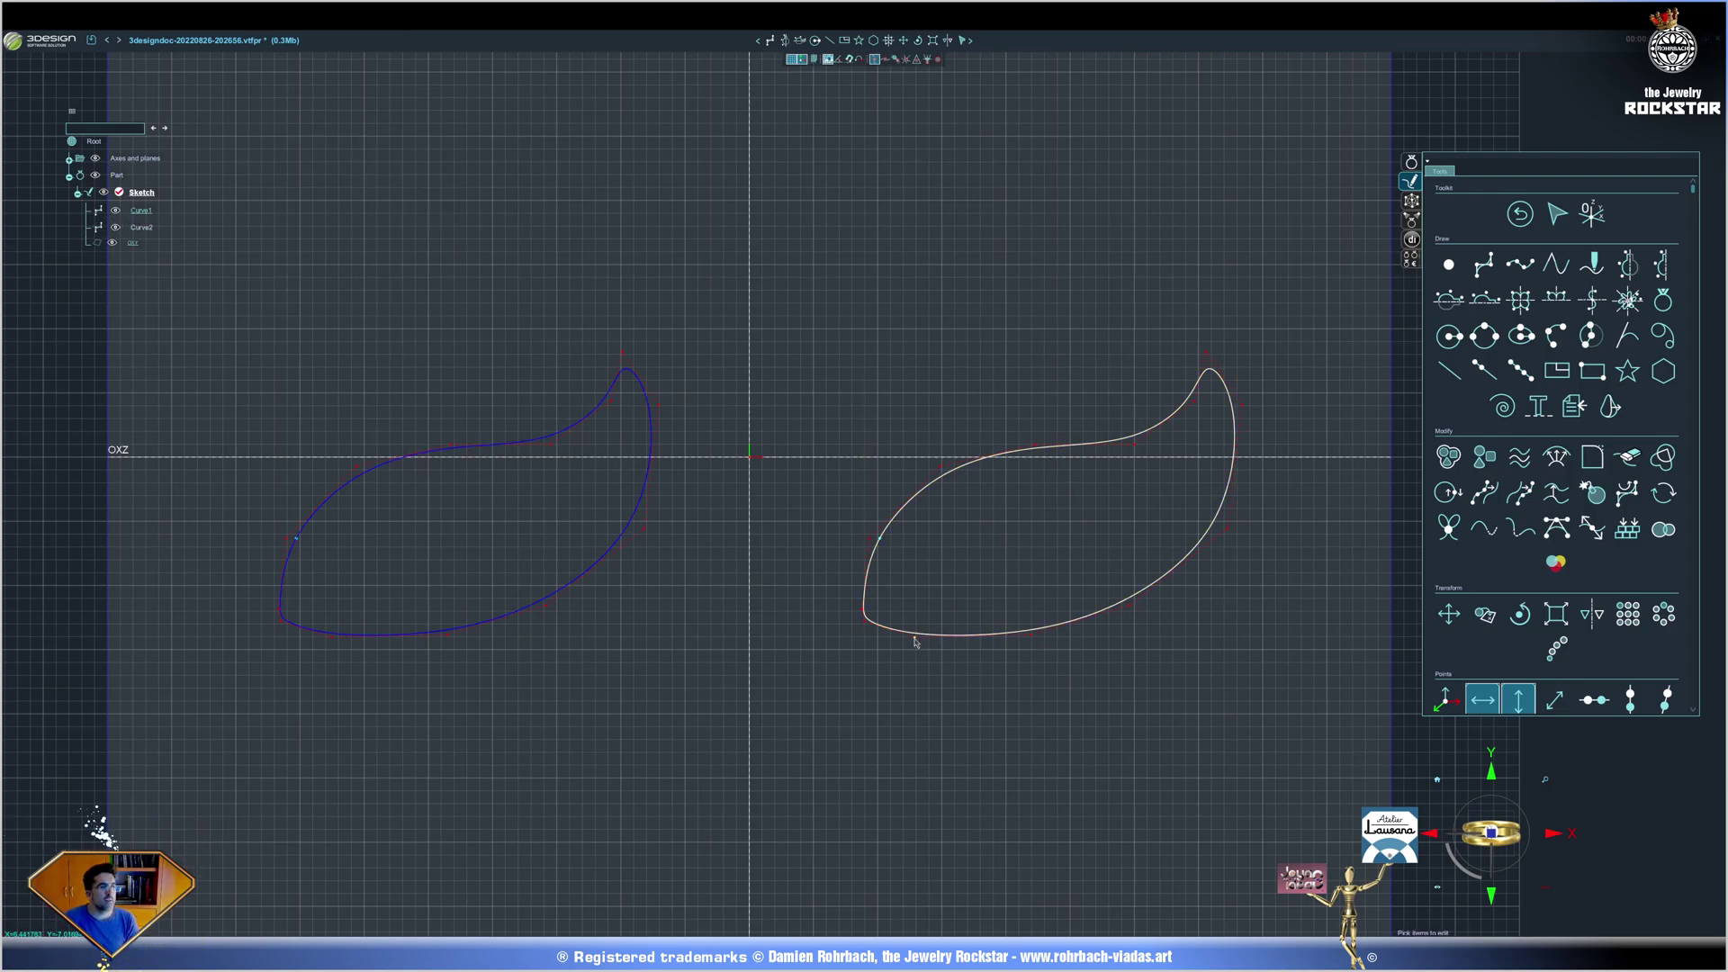
mouse_move(914, 637)
left_mouse_down()
mouse_move(1040, 643)
mouse_move(1147, 581)
left_mouse_up()
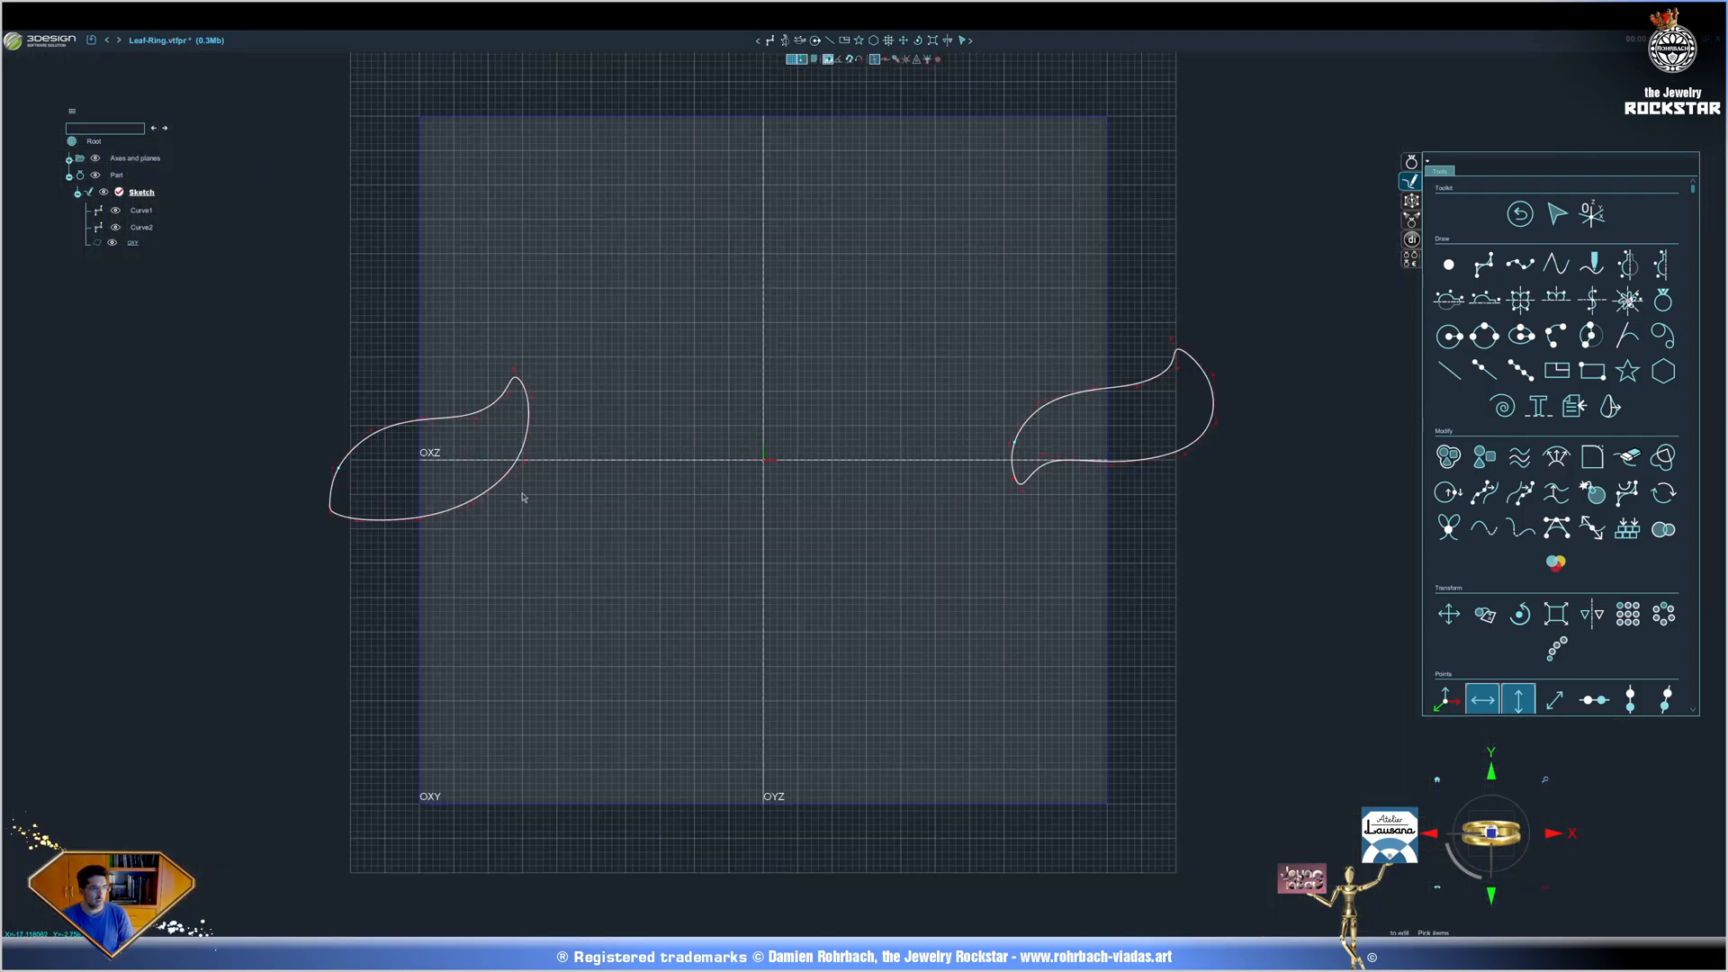
Create In between leaf curves from Curve1 and Curve2 and spread them into an arc.
left_click(505, 489)
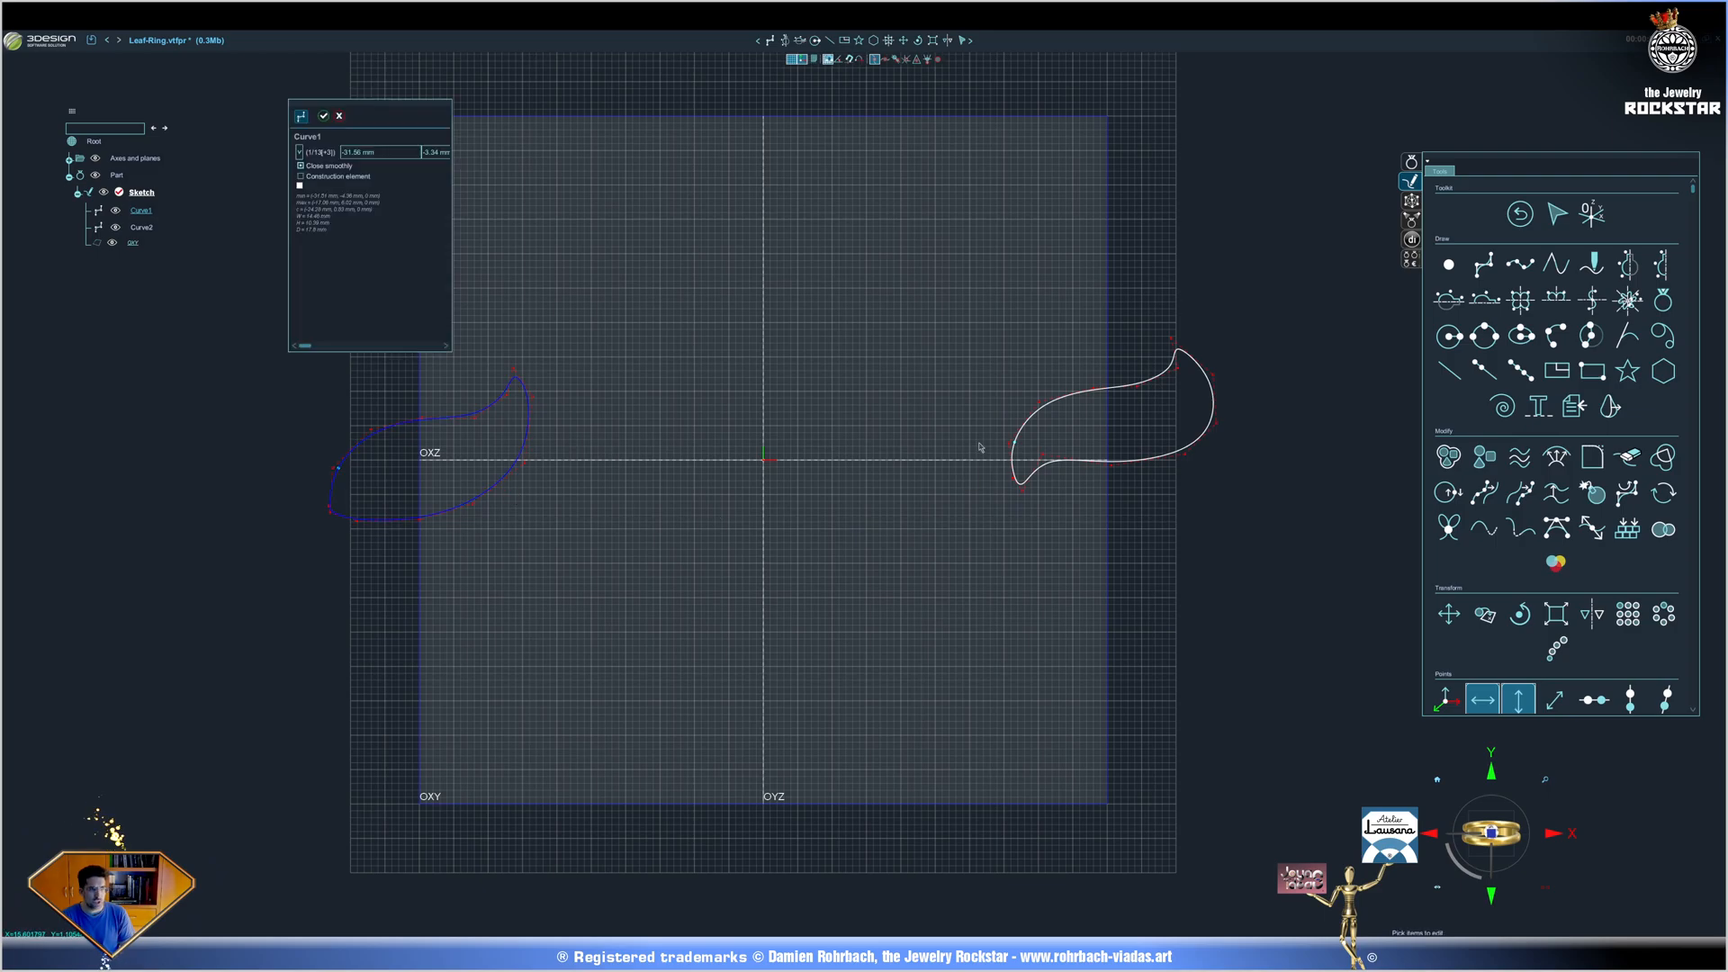
left_click(1115, 399, "ctrl")
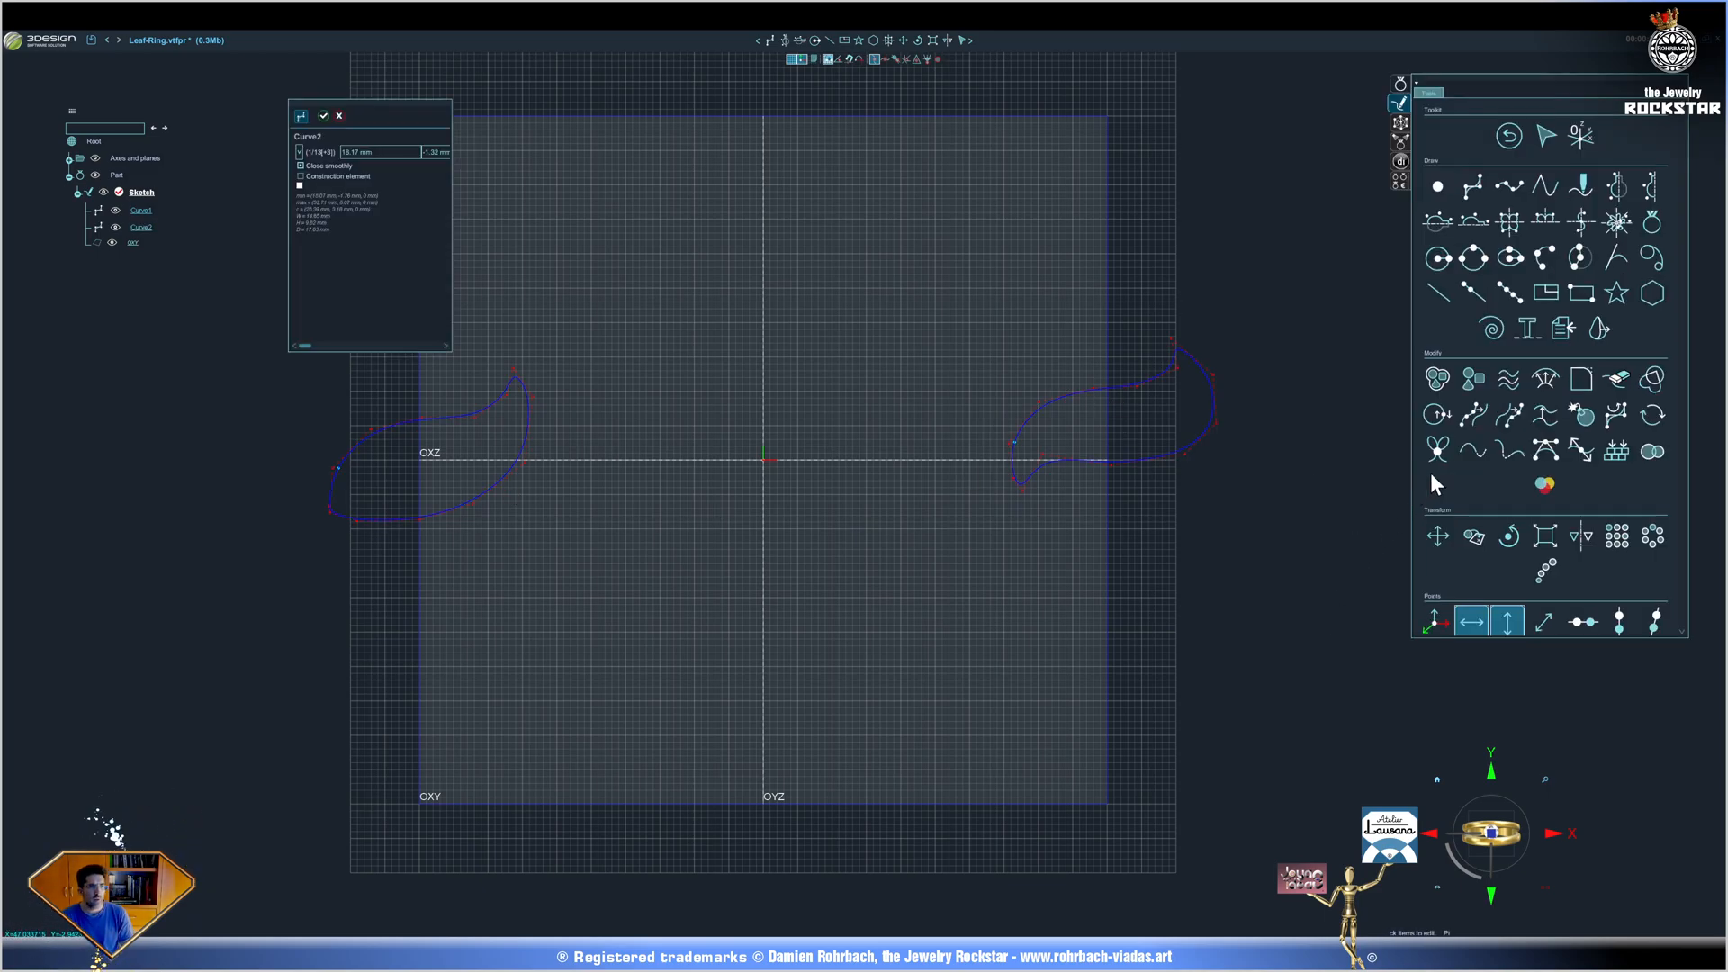
left_click(1510, 381)
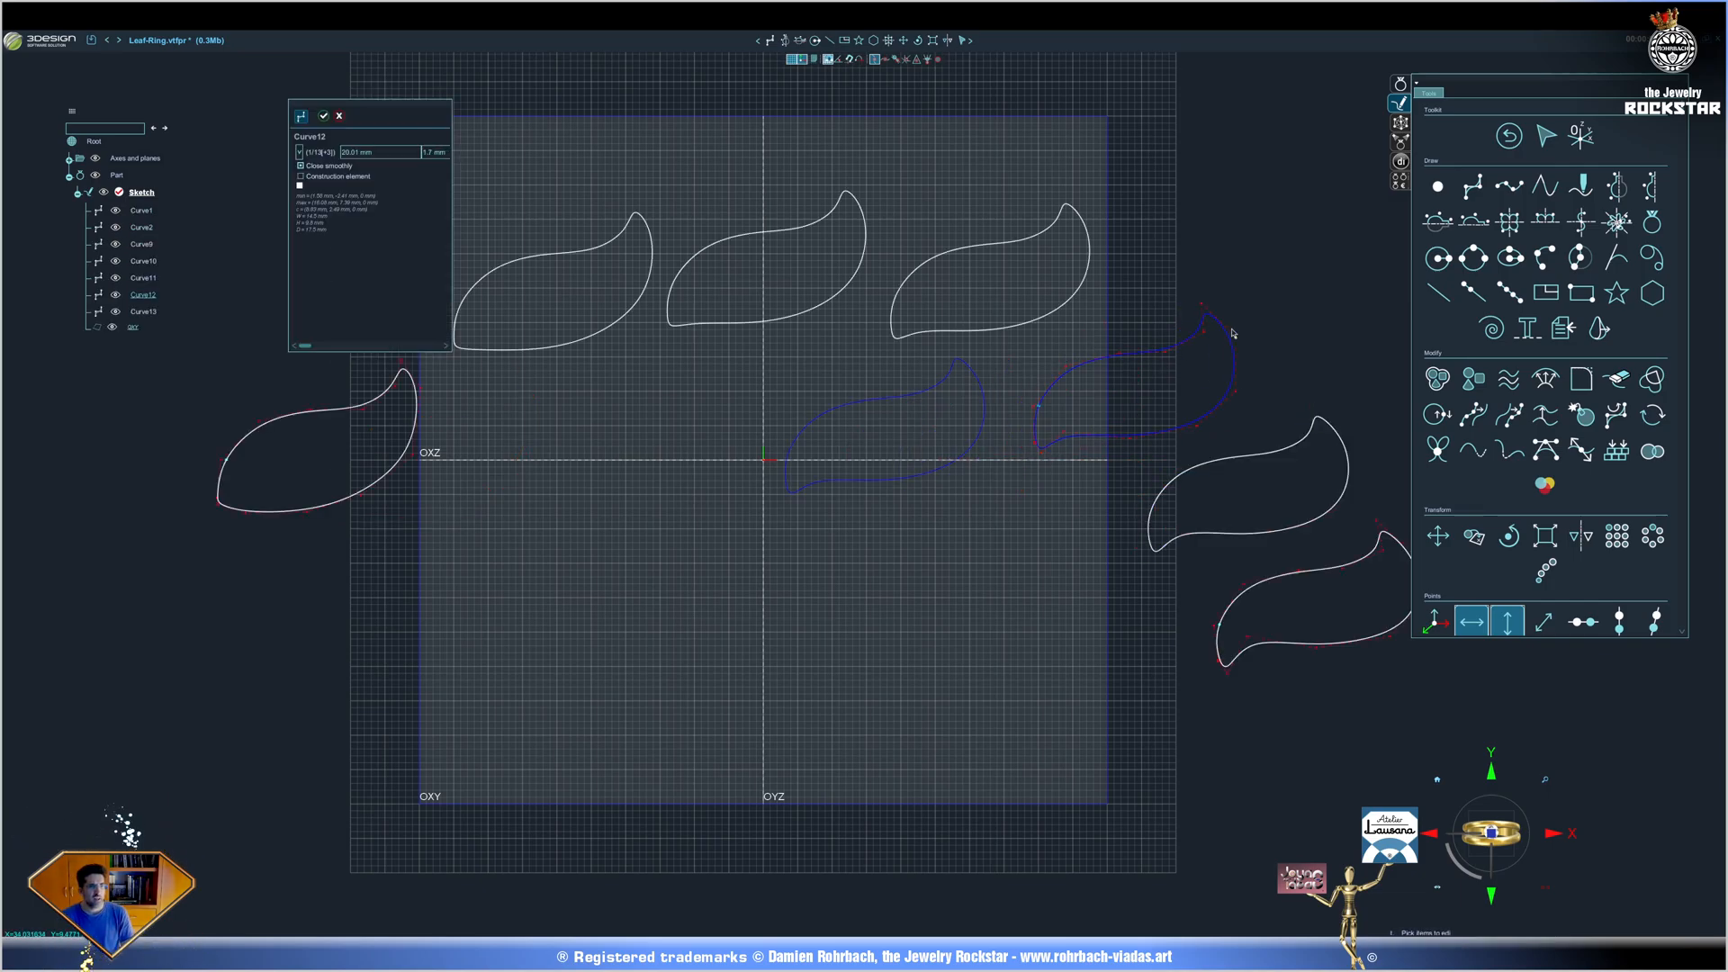
left_click_drag(946, 418, 1134, 378)
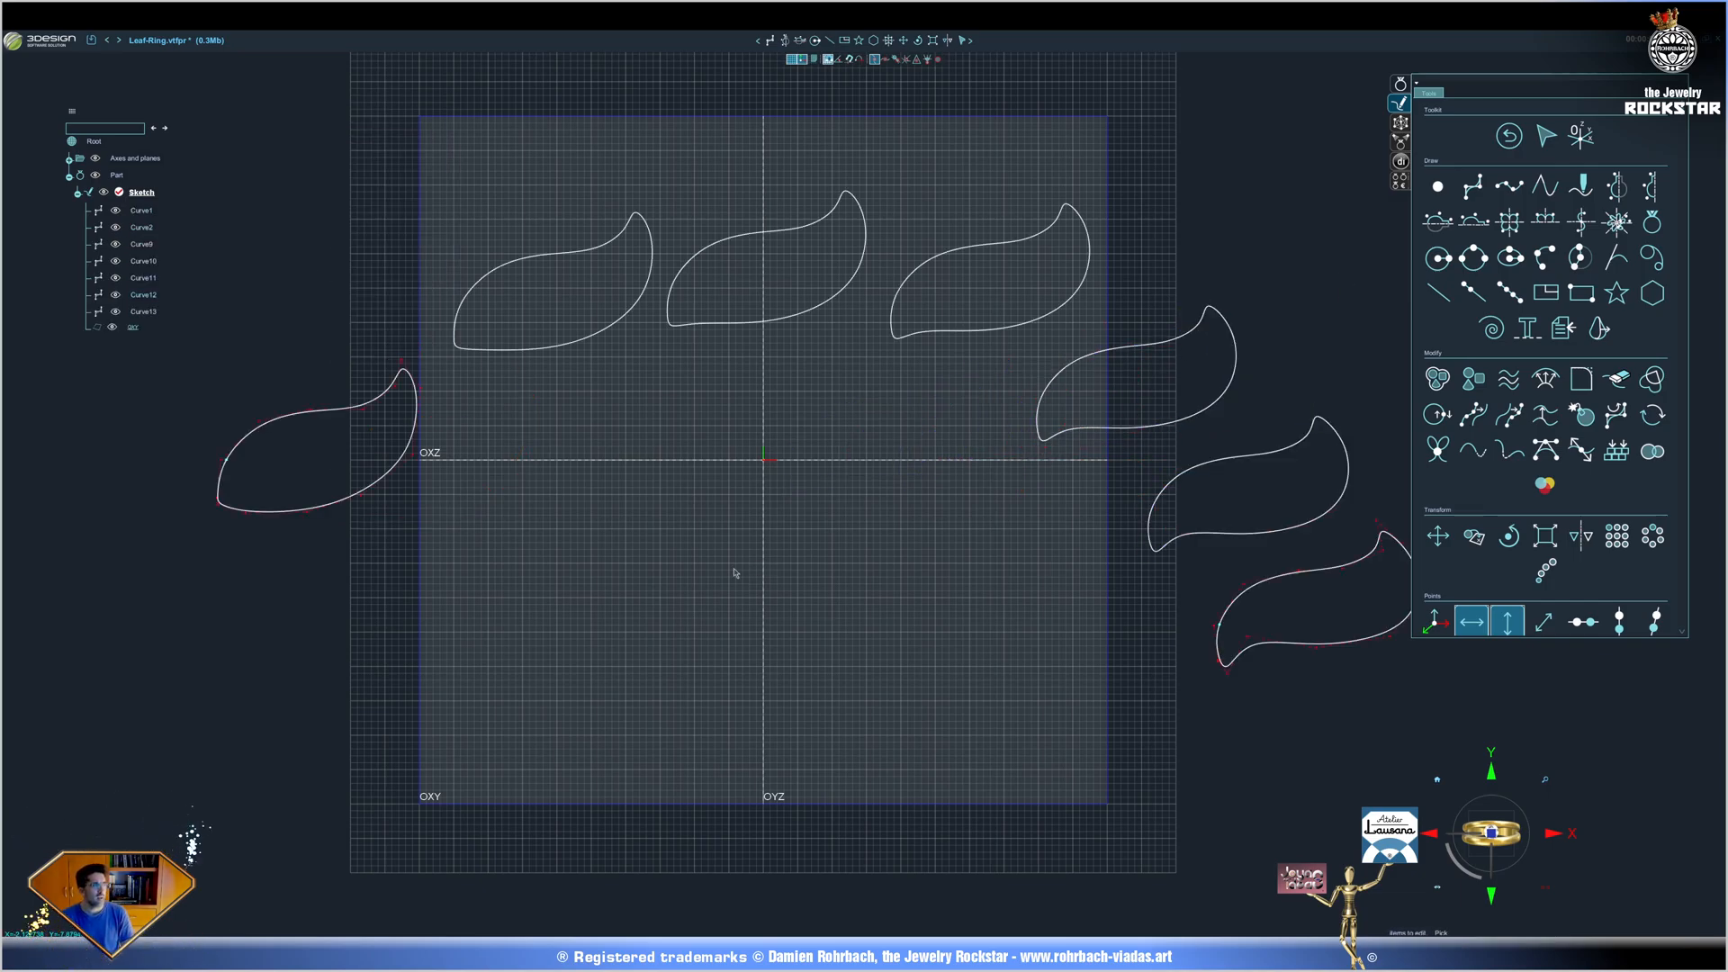
Draw a closed symmetric band-shaped outline beneath the leaf arc, point by point.
left_click(1595, 201)
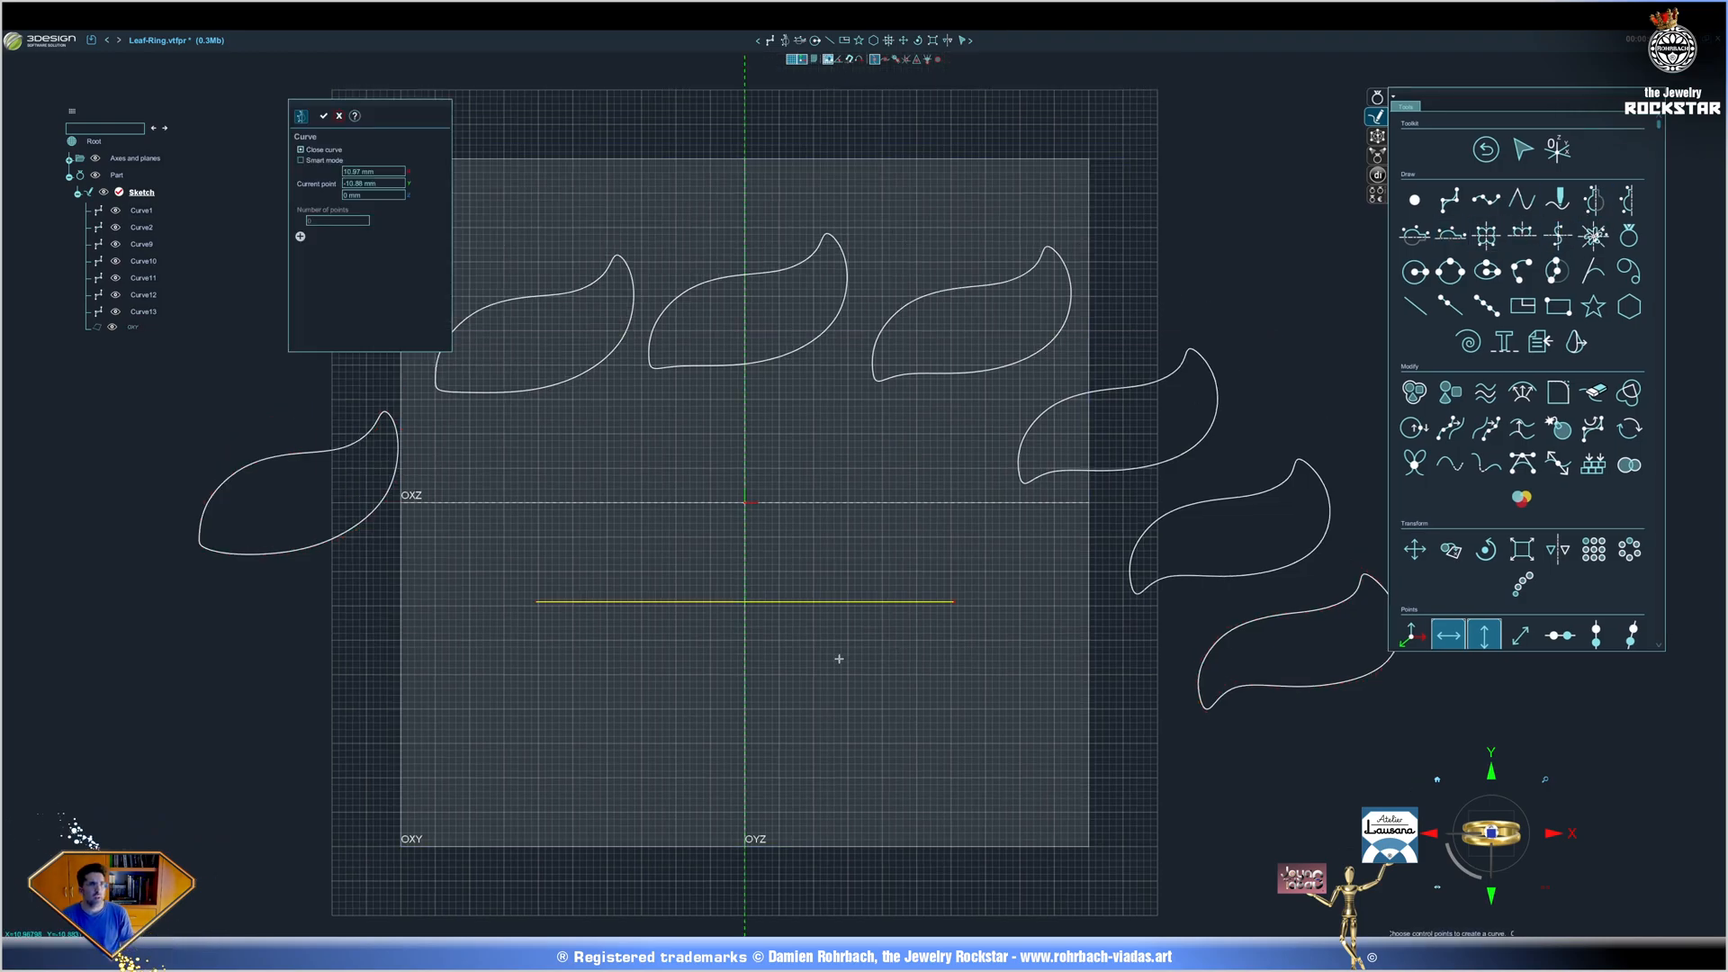
left_click(779, 541)
left_click(840, 547)
left_click(878, 555)
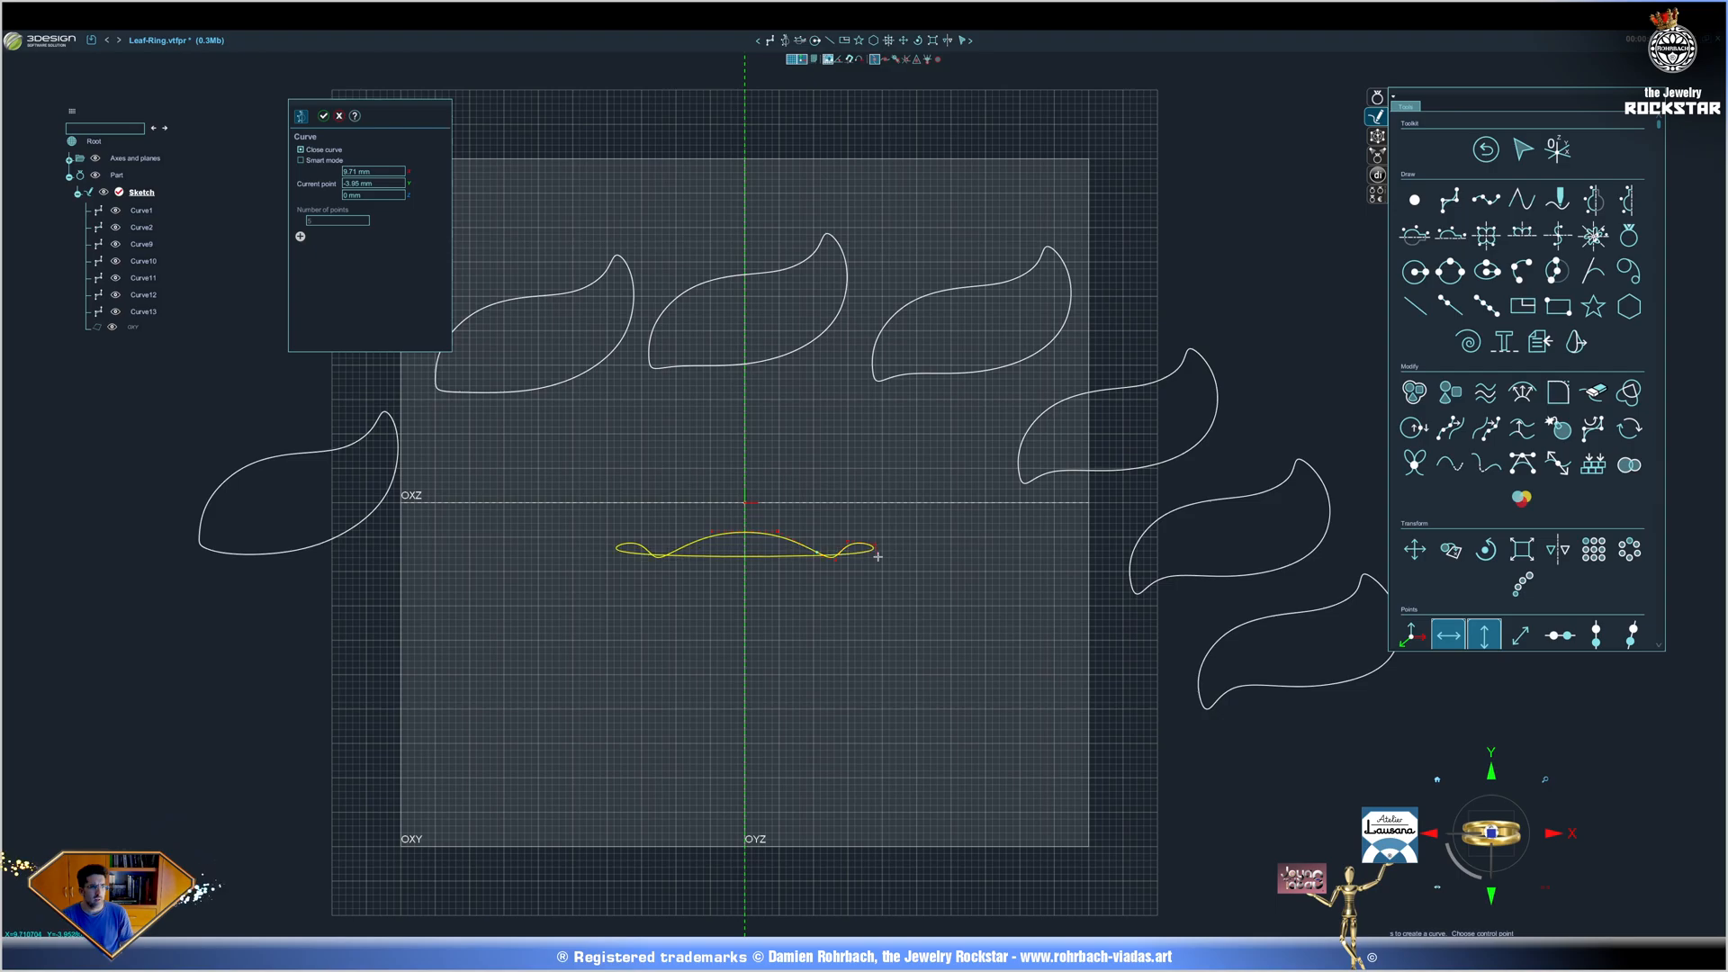
left_click(873, 606)
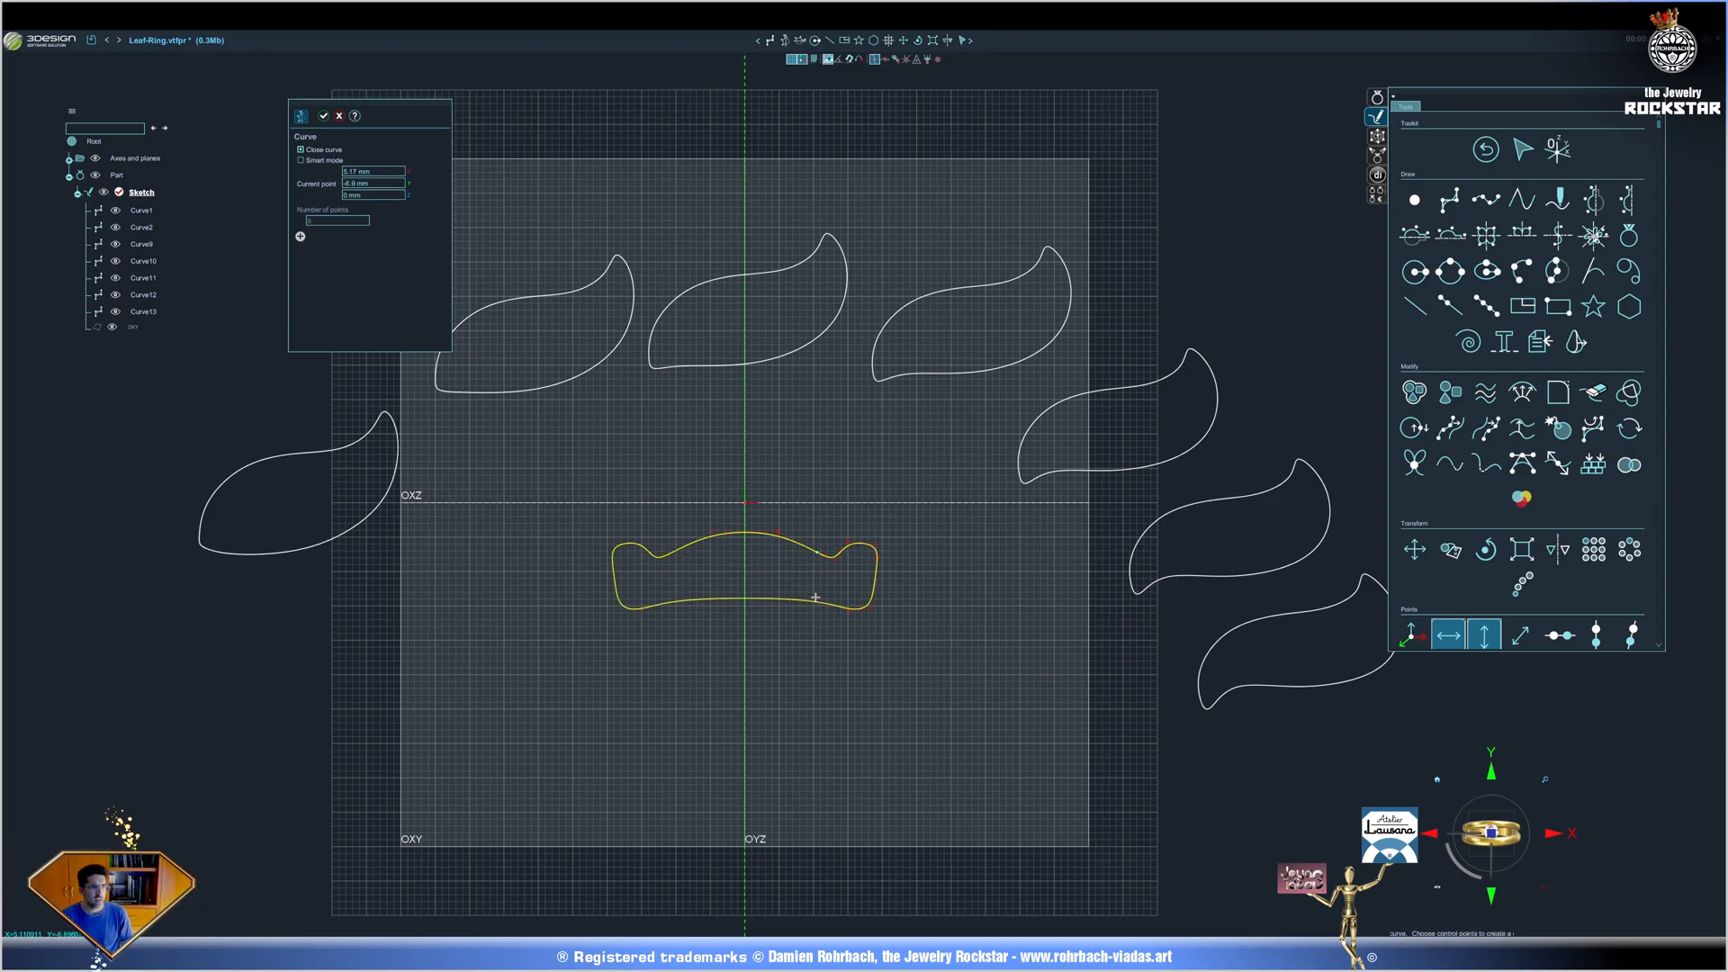
left_click(814, 603)
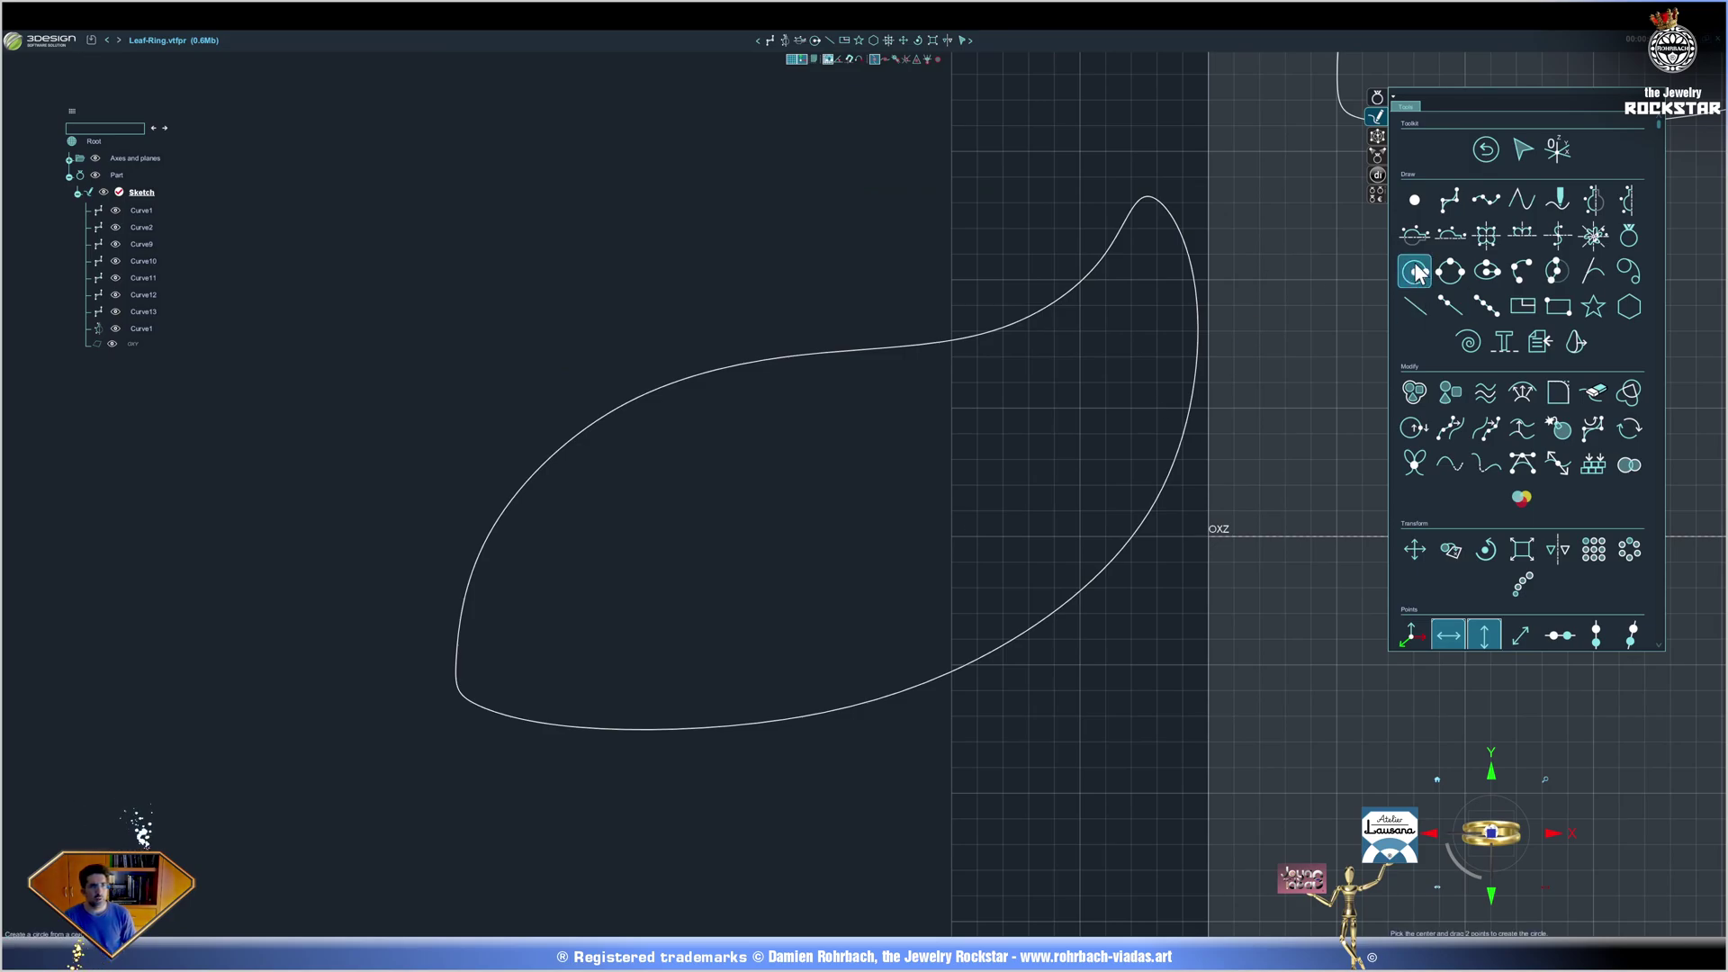
Cap both tips of the first leaf with small circles and trim the leaf against them.
left_click(1416, 272)
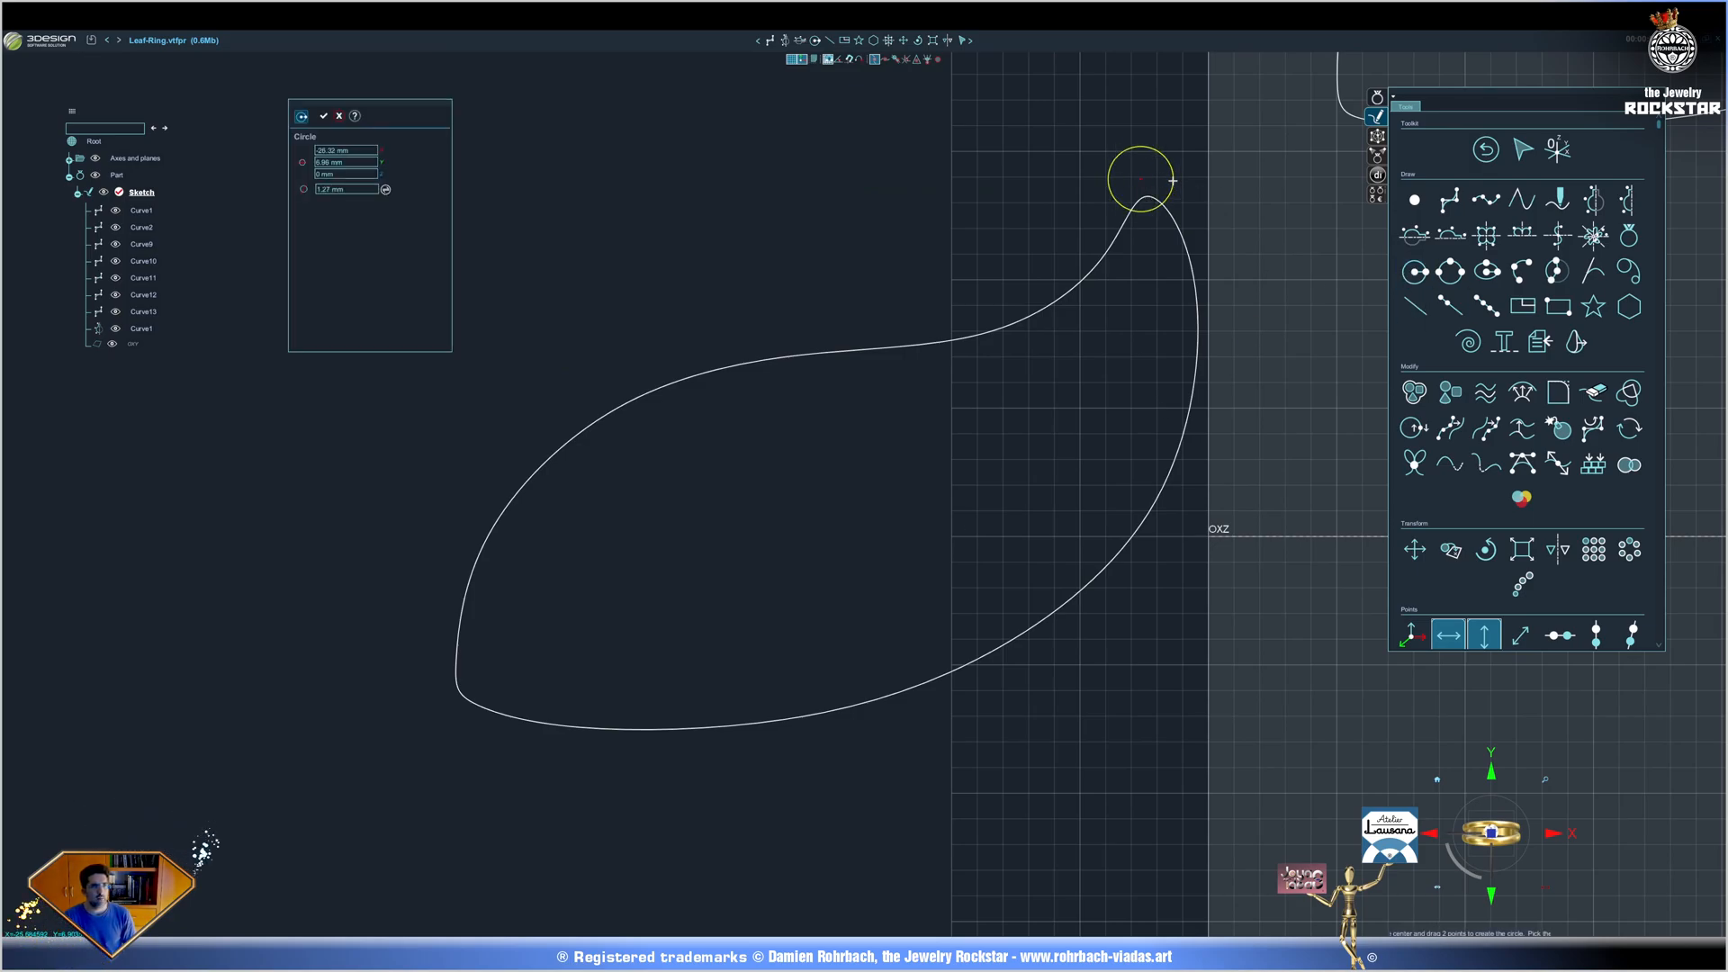
left_click(1172, 180)
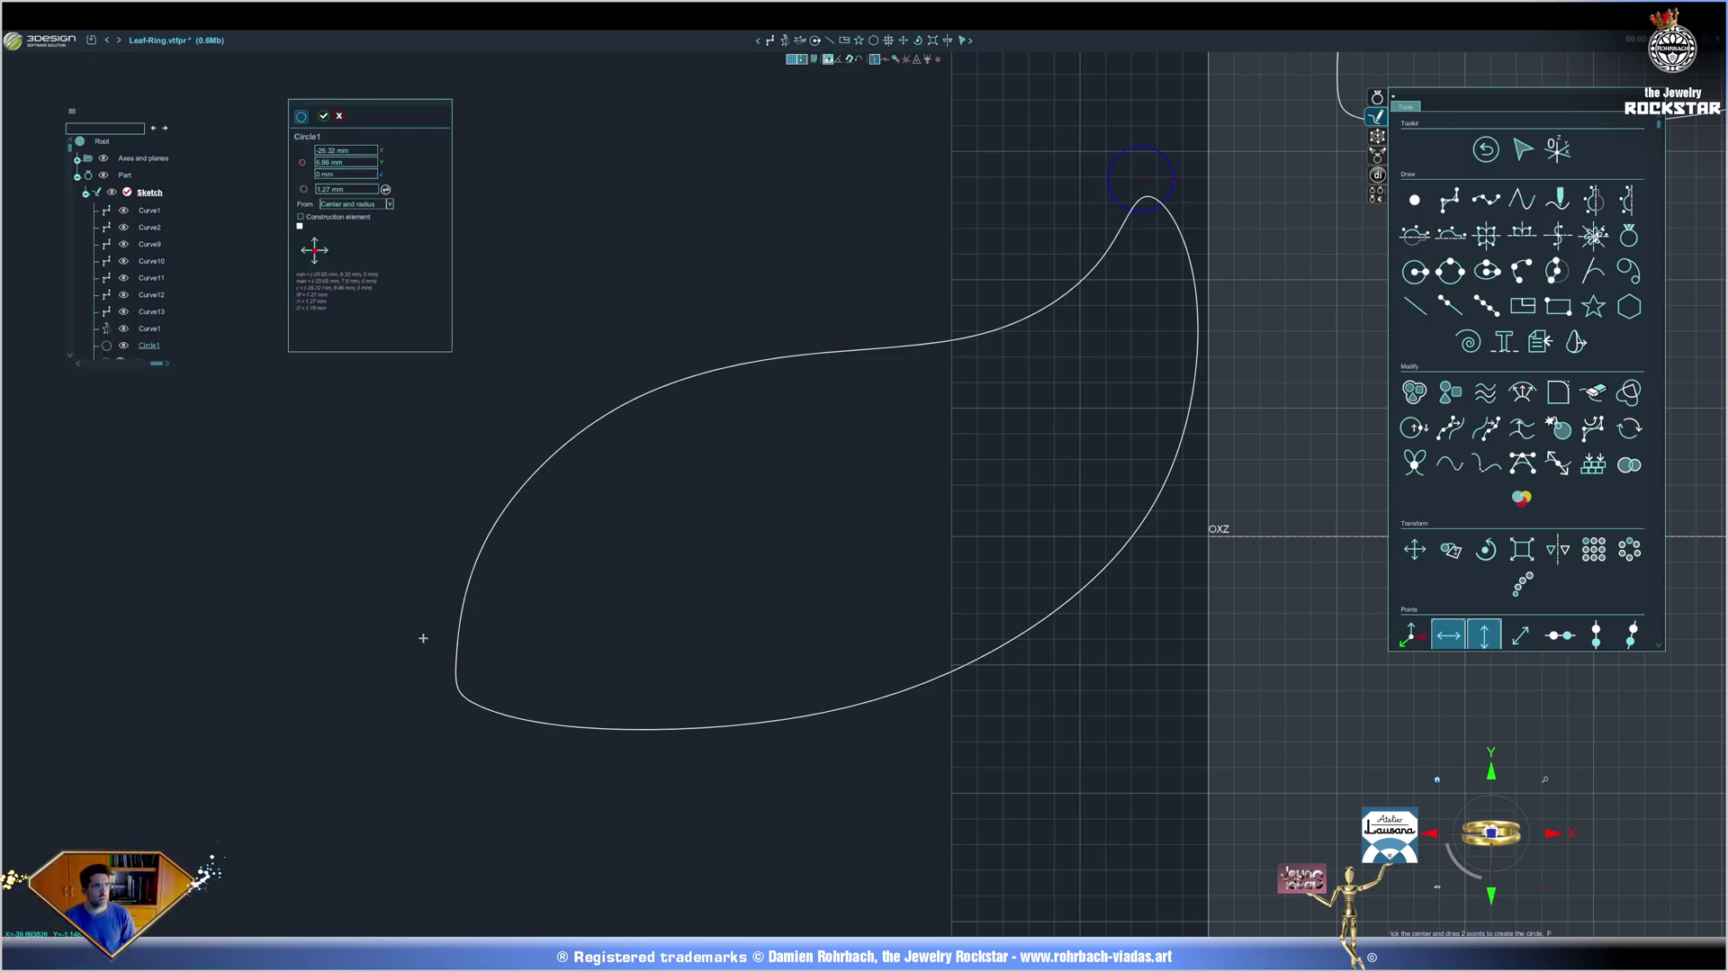
left_click(438, 715)
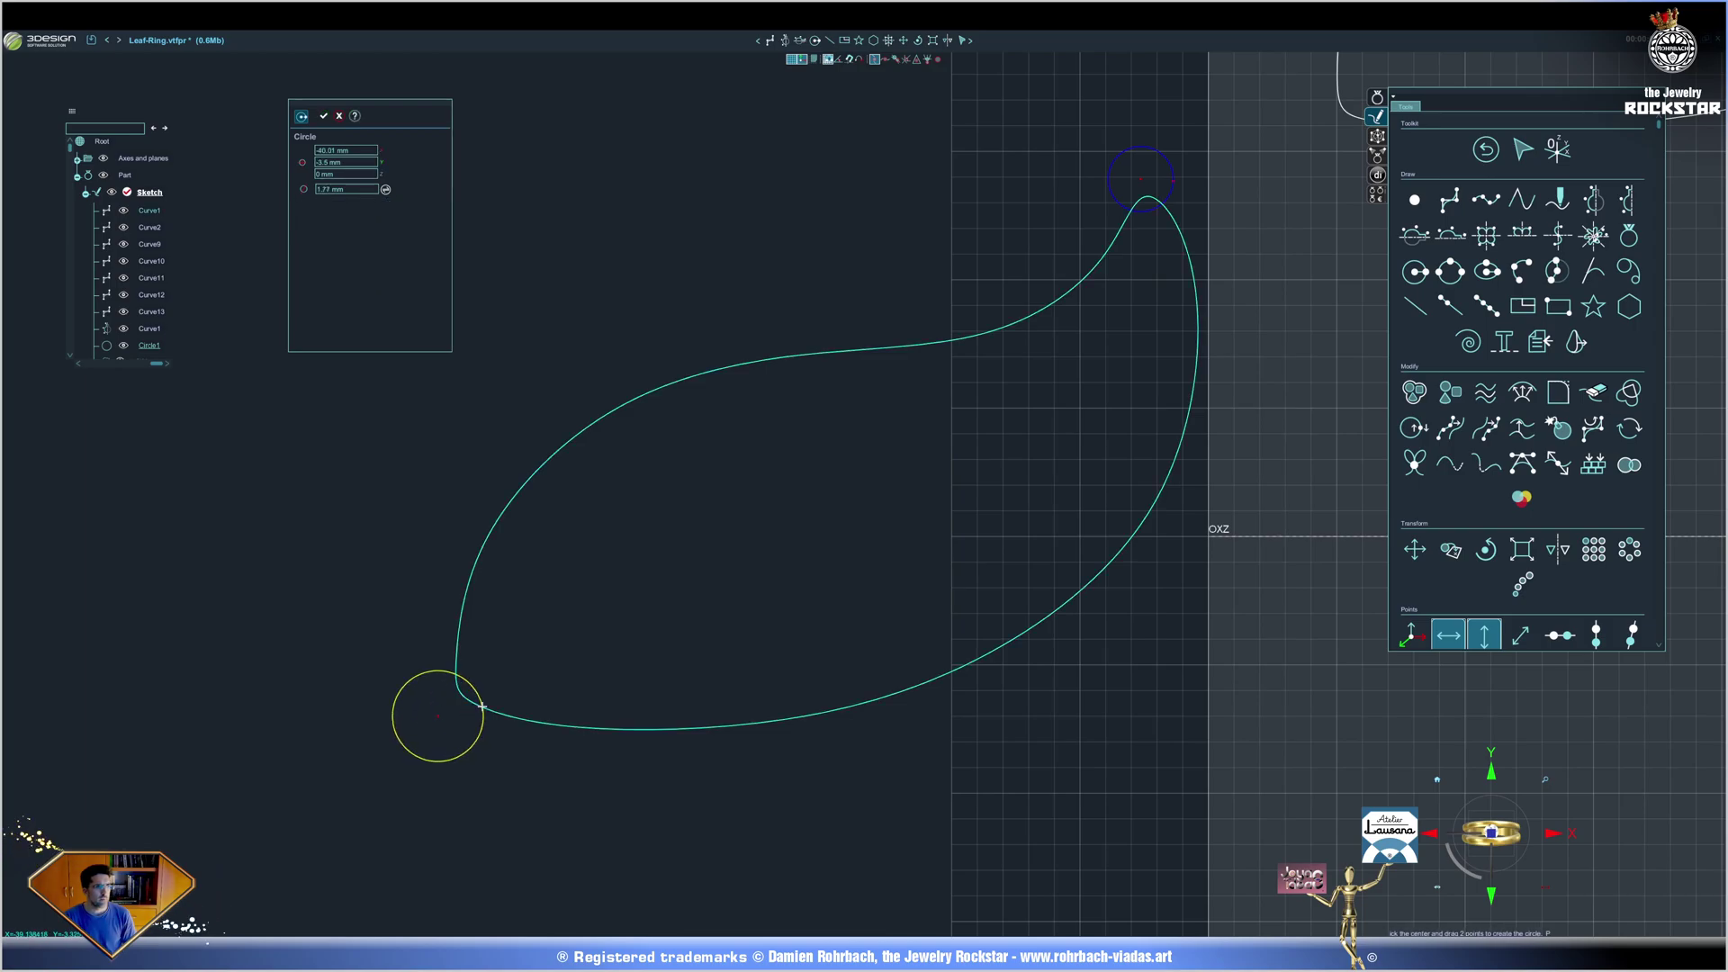
left_click(1494, 432)
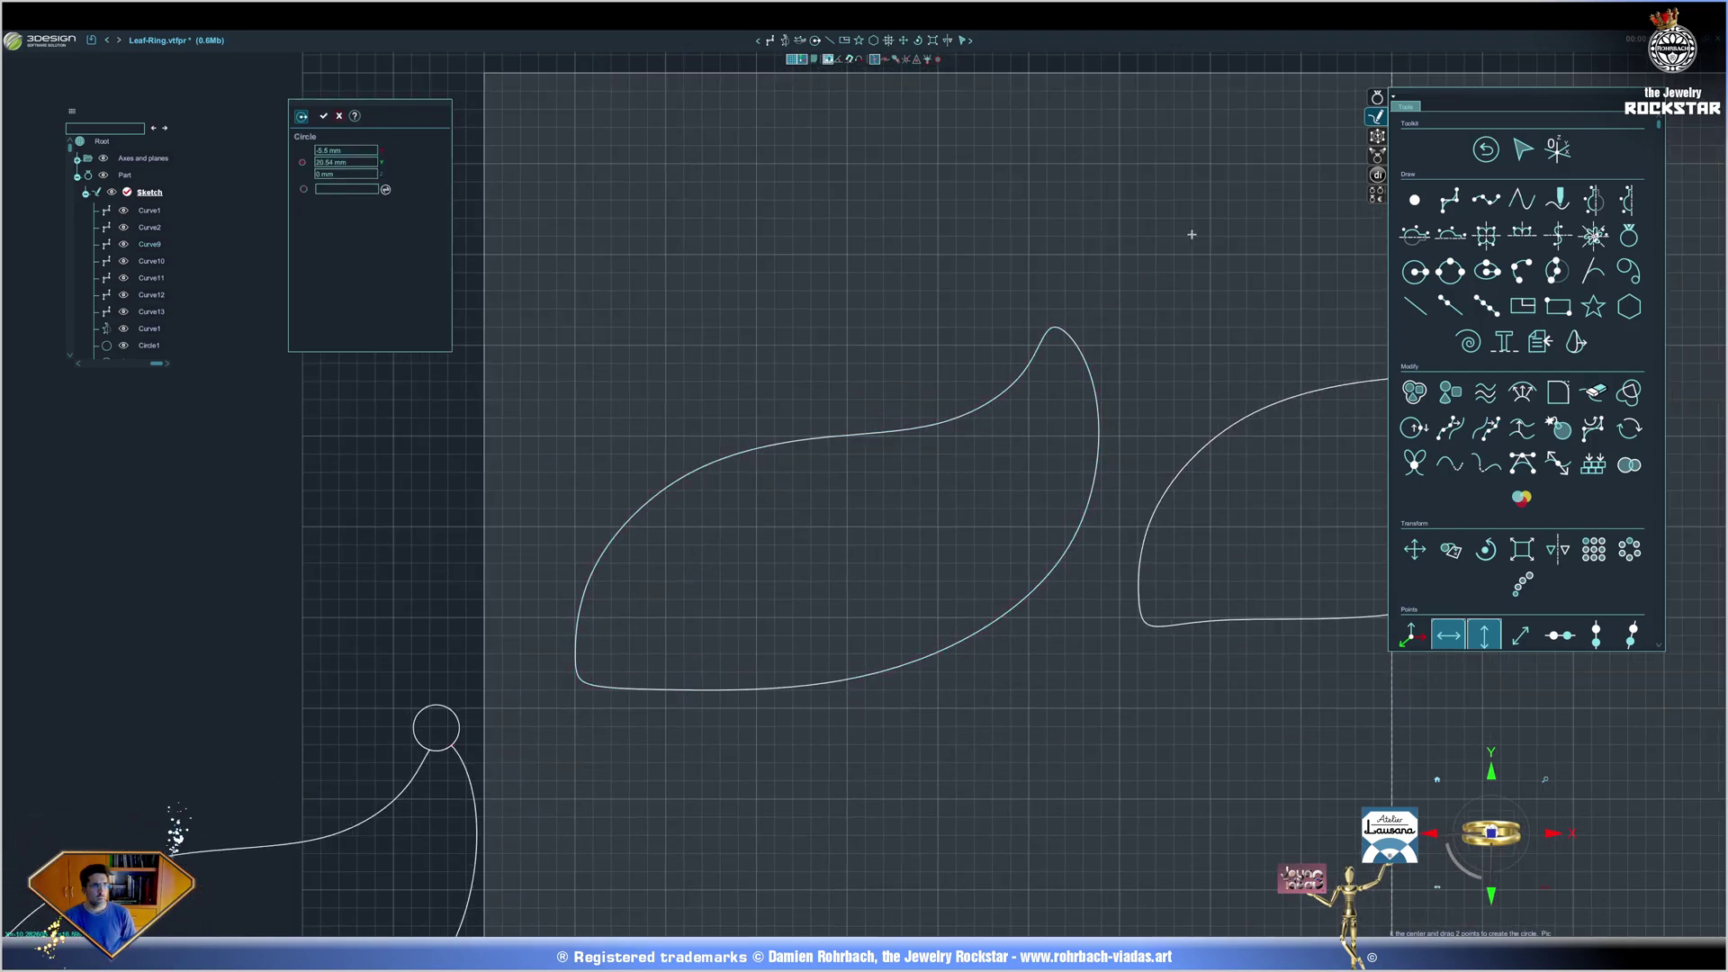
scroll(1049, 351, "up", 3)
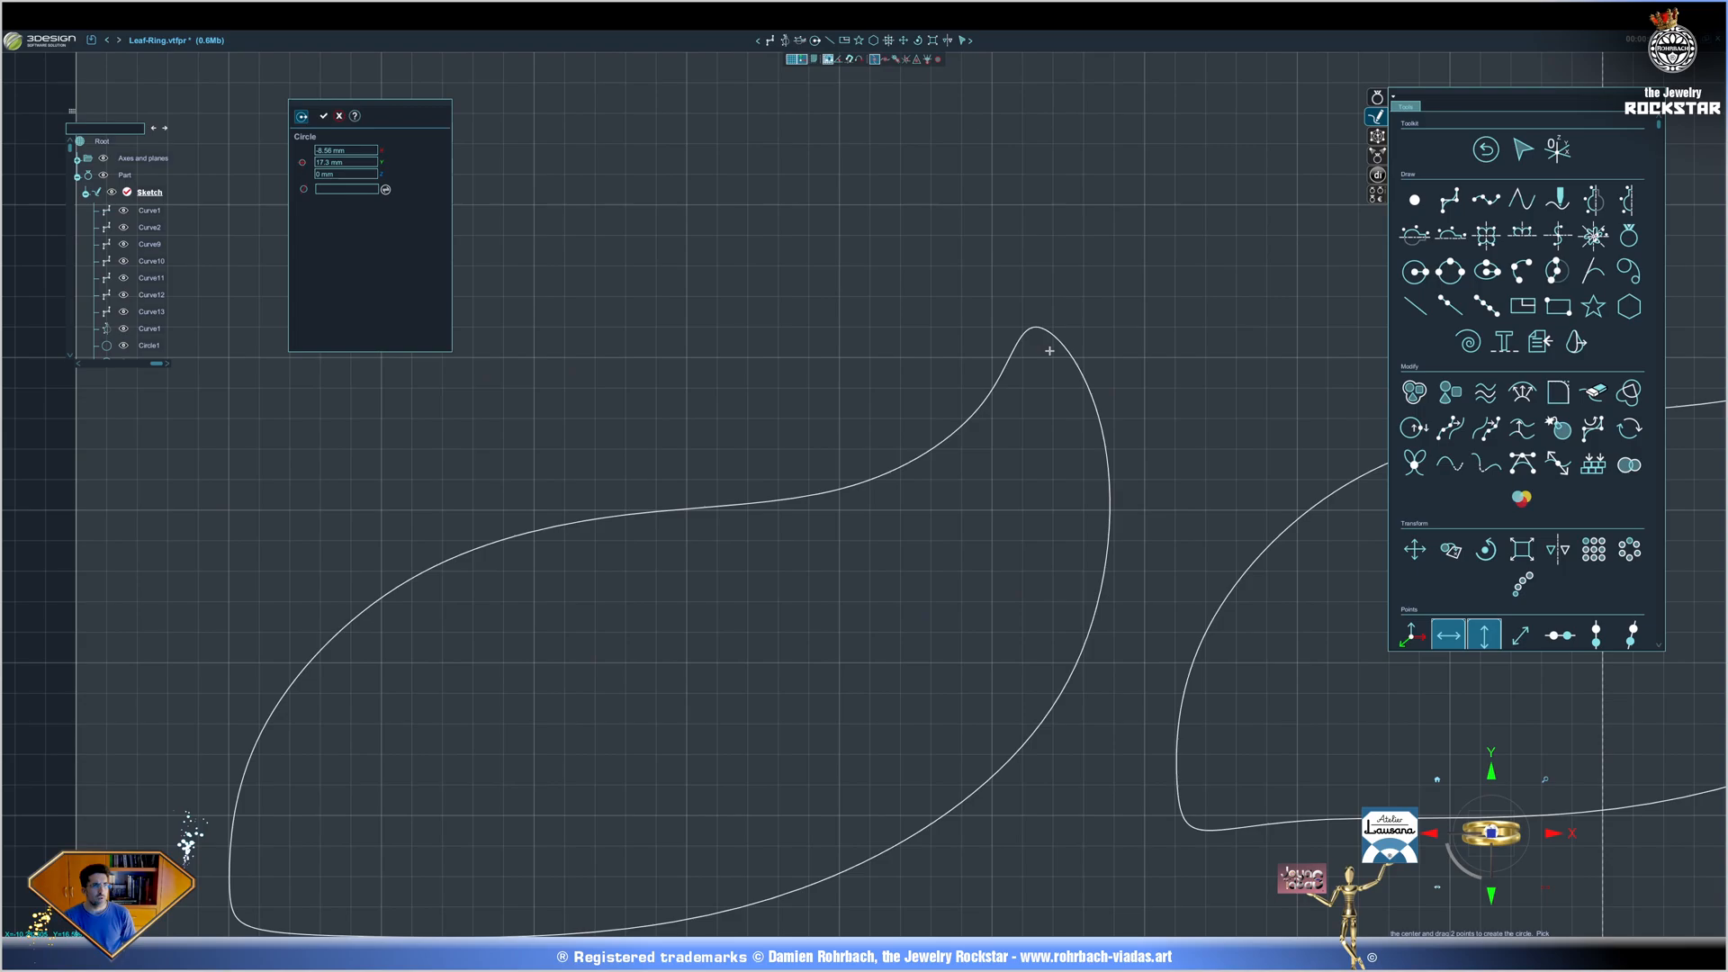
Add tip circles to the remaining leaves and trim their outlines the same way.
left_click(1037, 330)
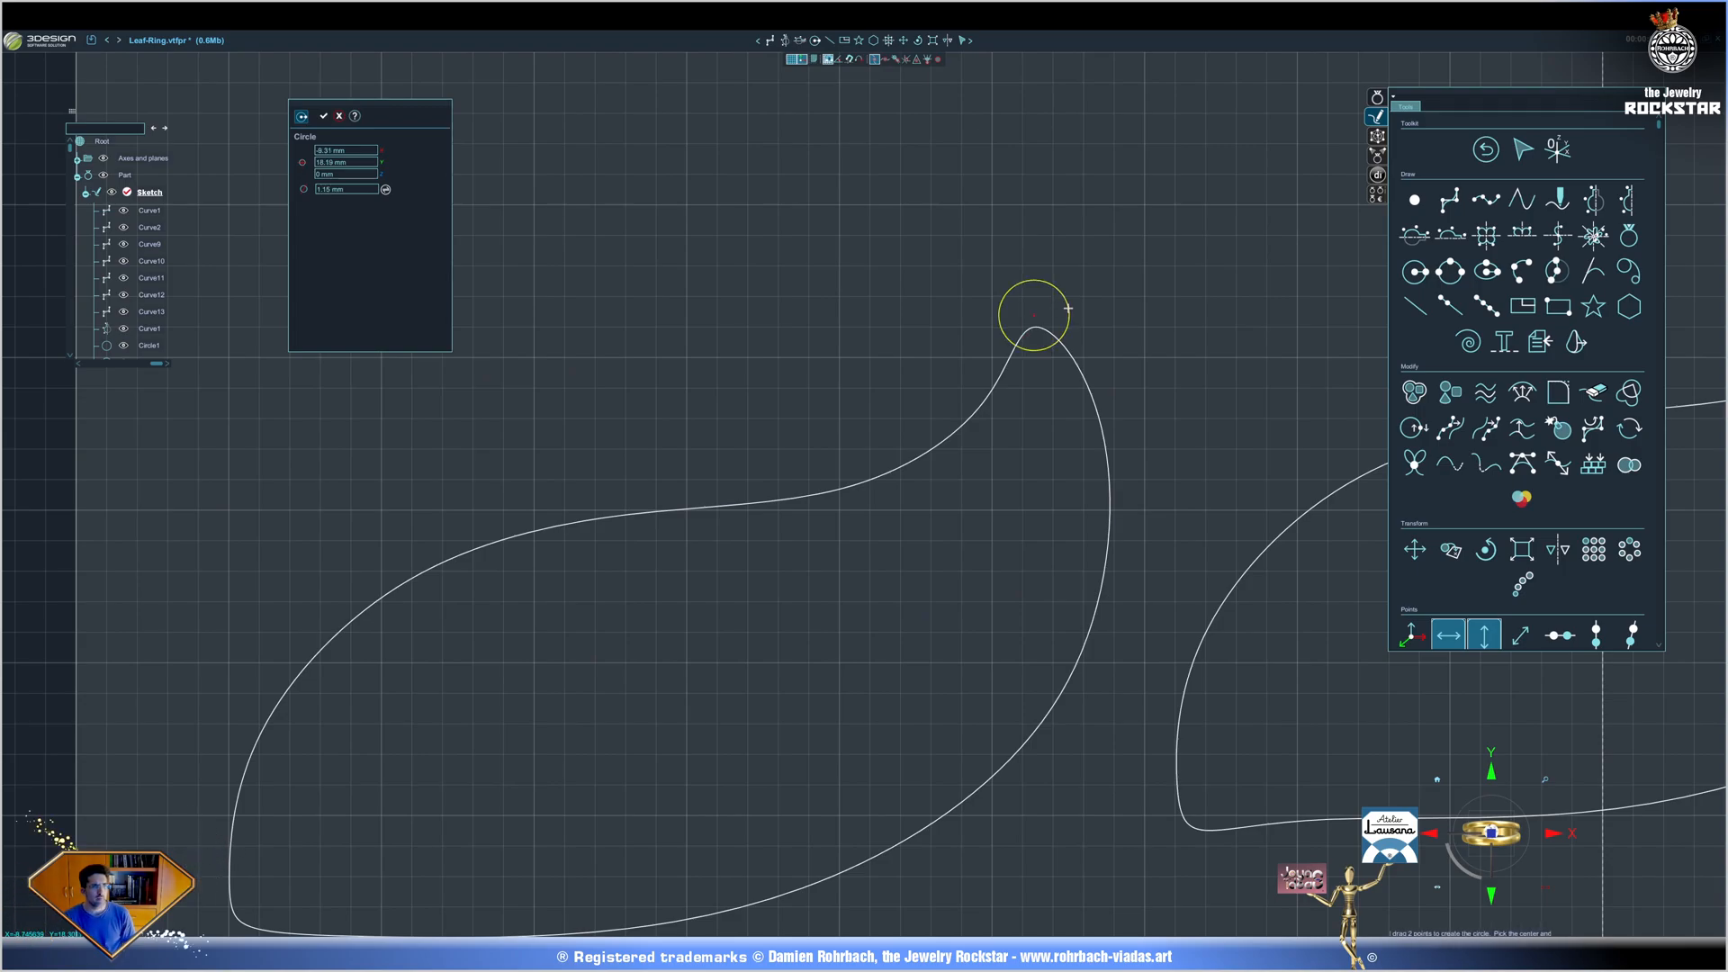
scroll(810, 473, "down", 3)
scroll(598, 655, "down", 2)
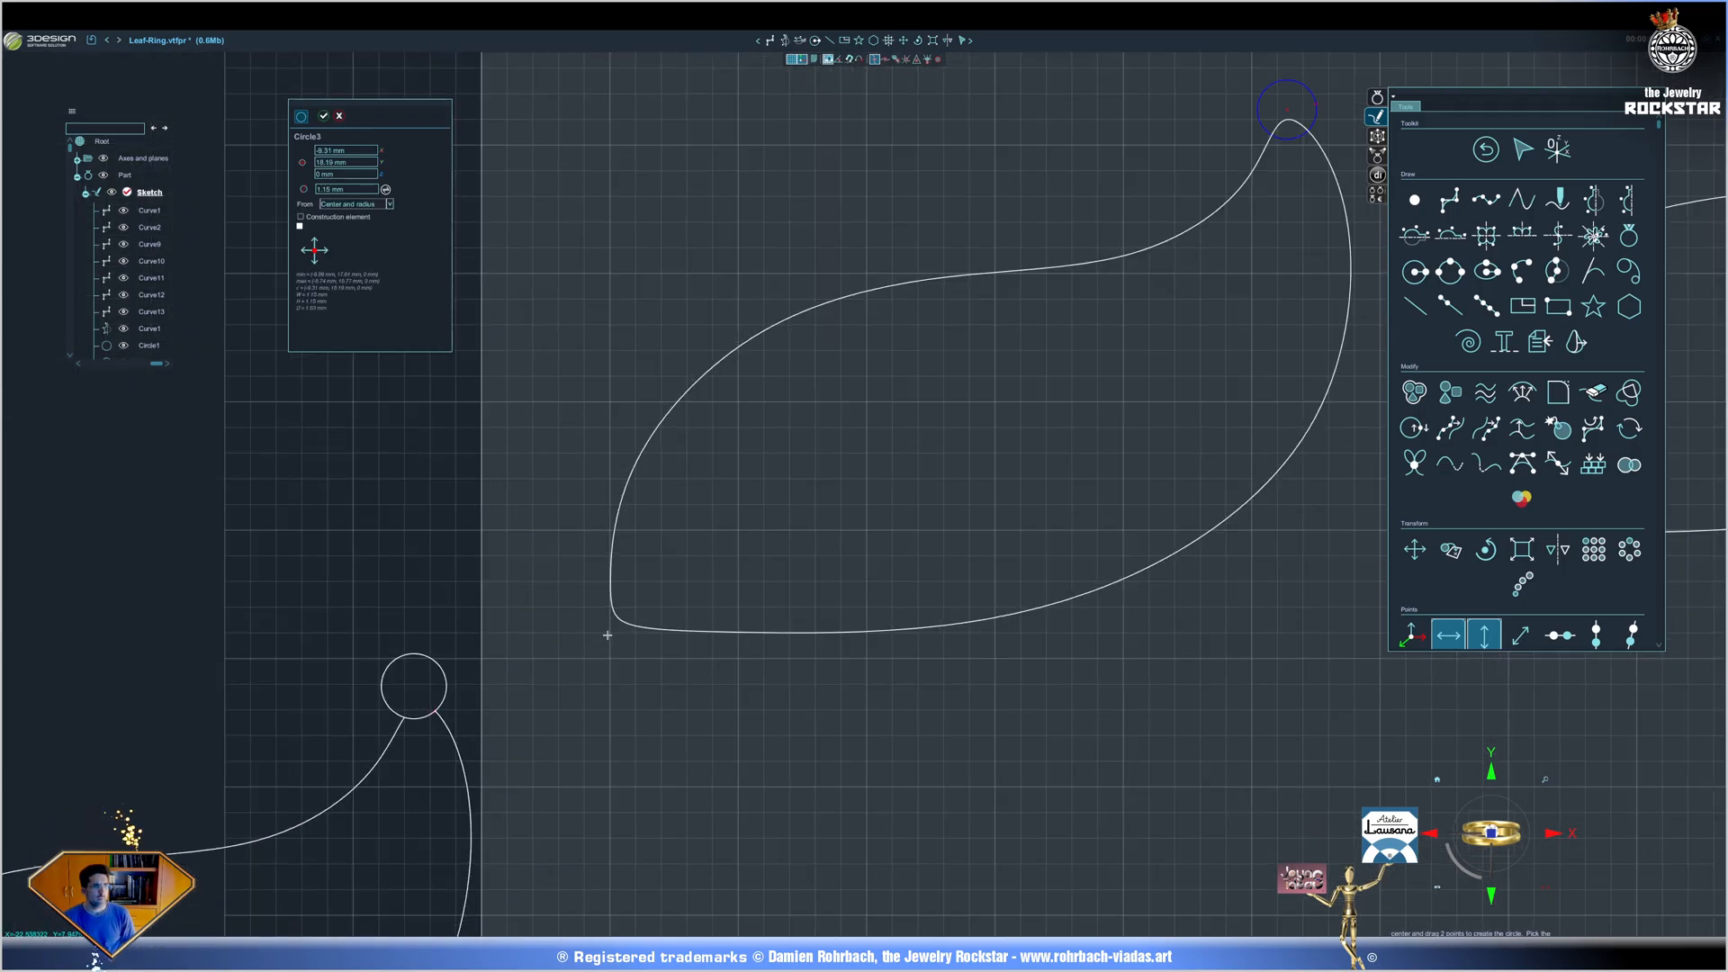
left_click(607, 636)
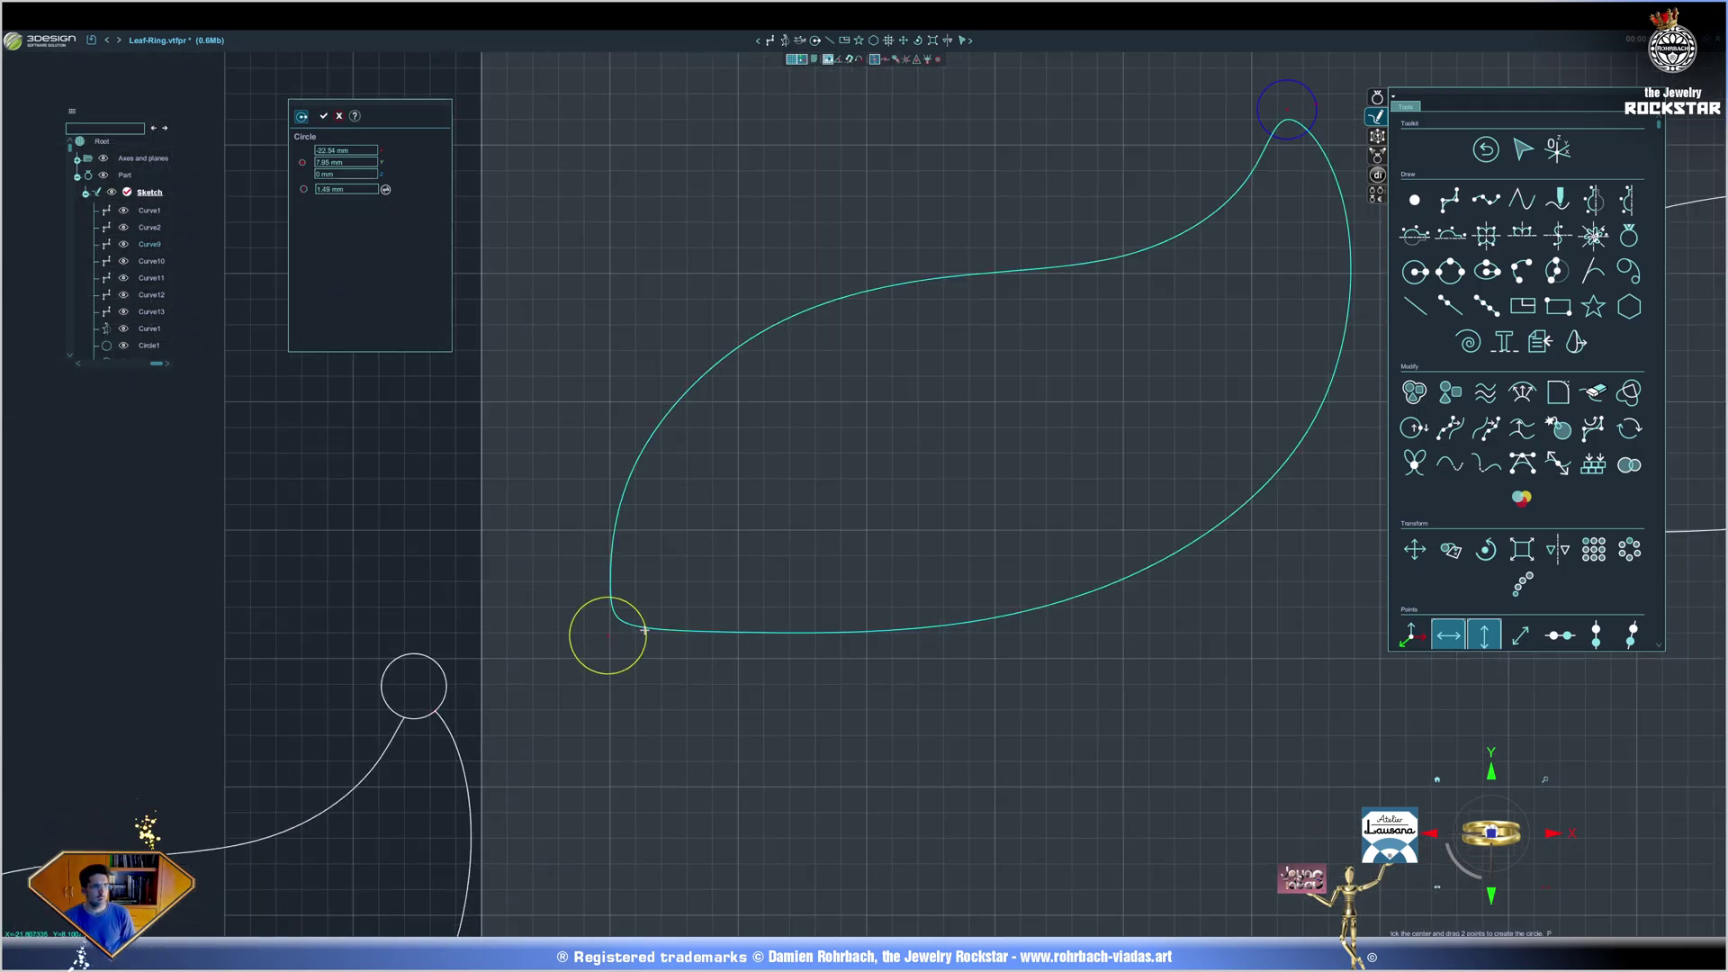
left_click(1558, 463)
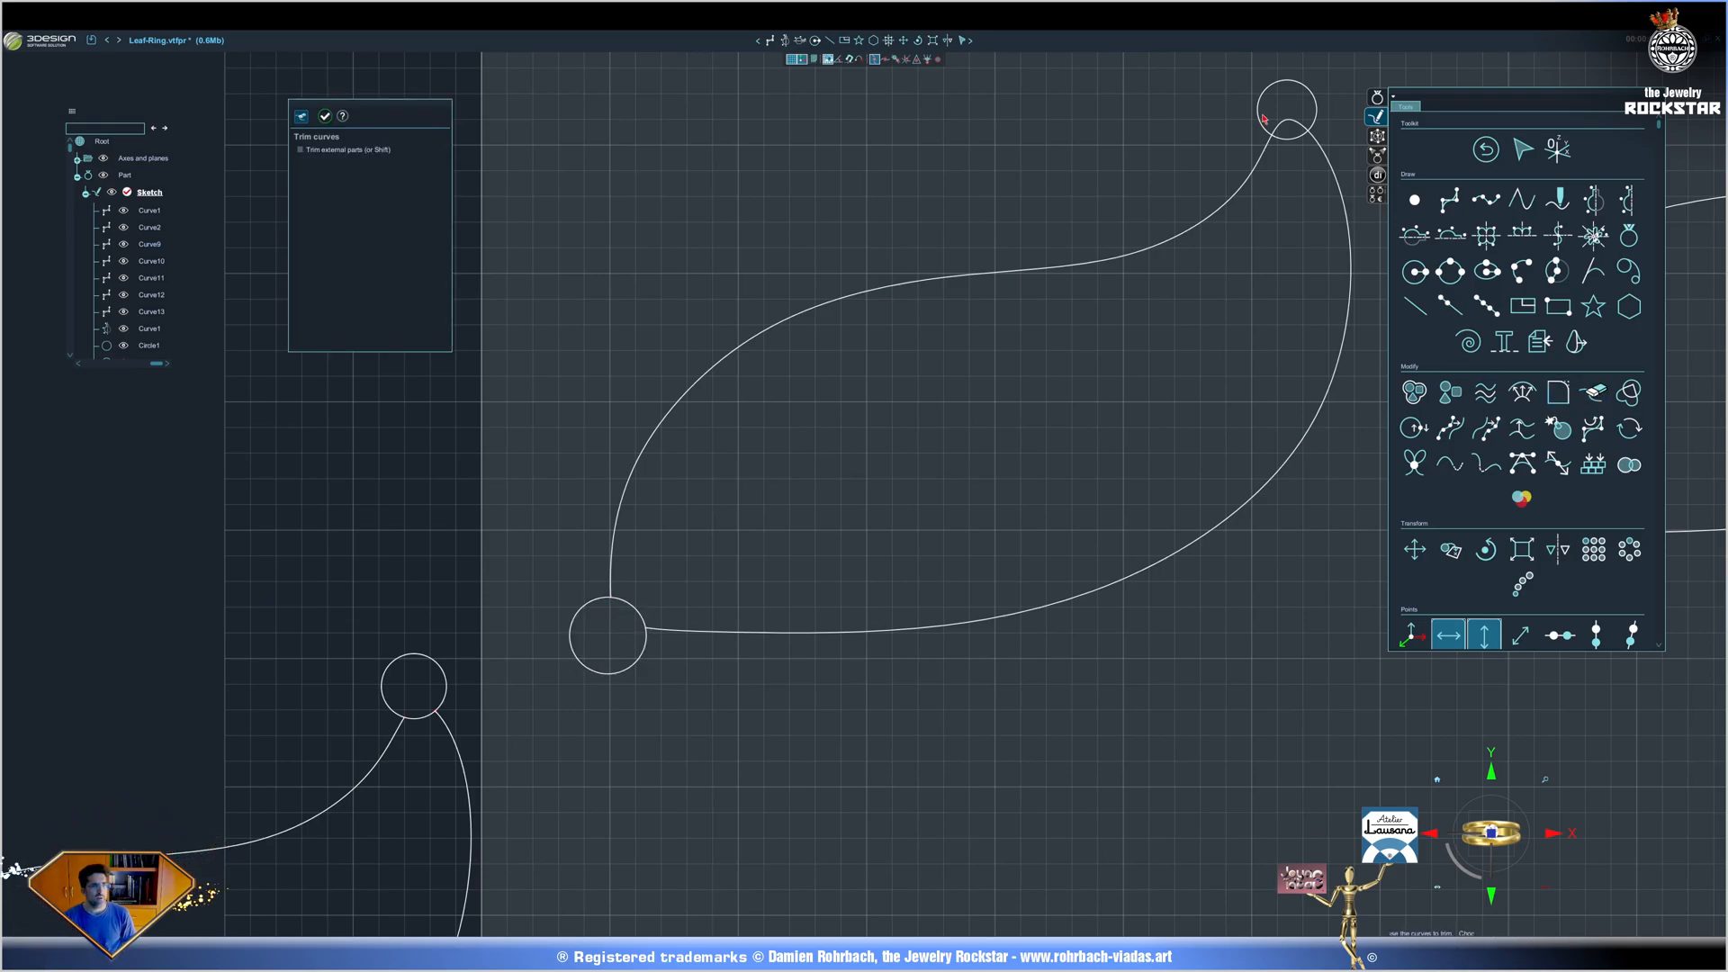
scroll(1270, 163, "down", 3)
scroll(1202, 369, "up", 2)
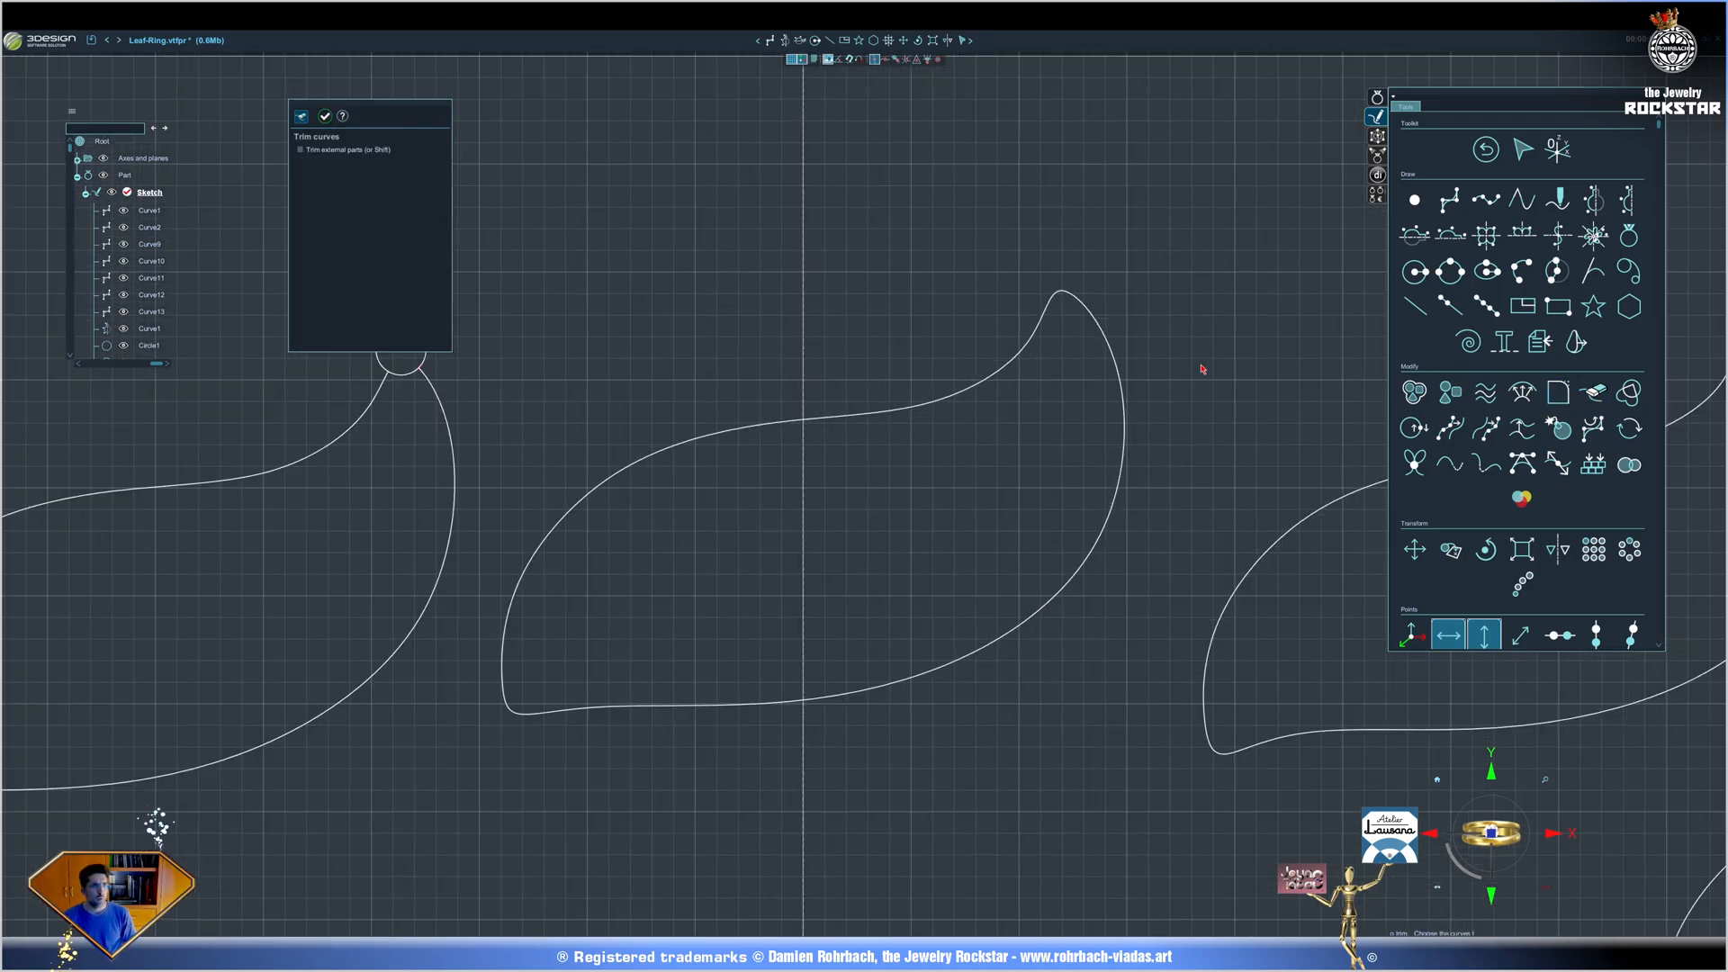
left_click(1415, 272)
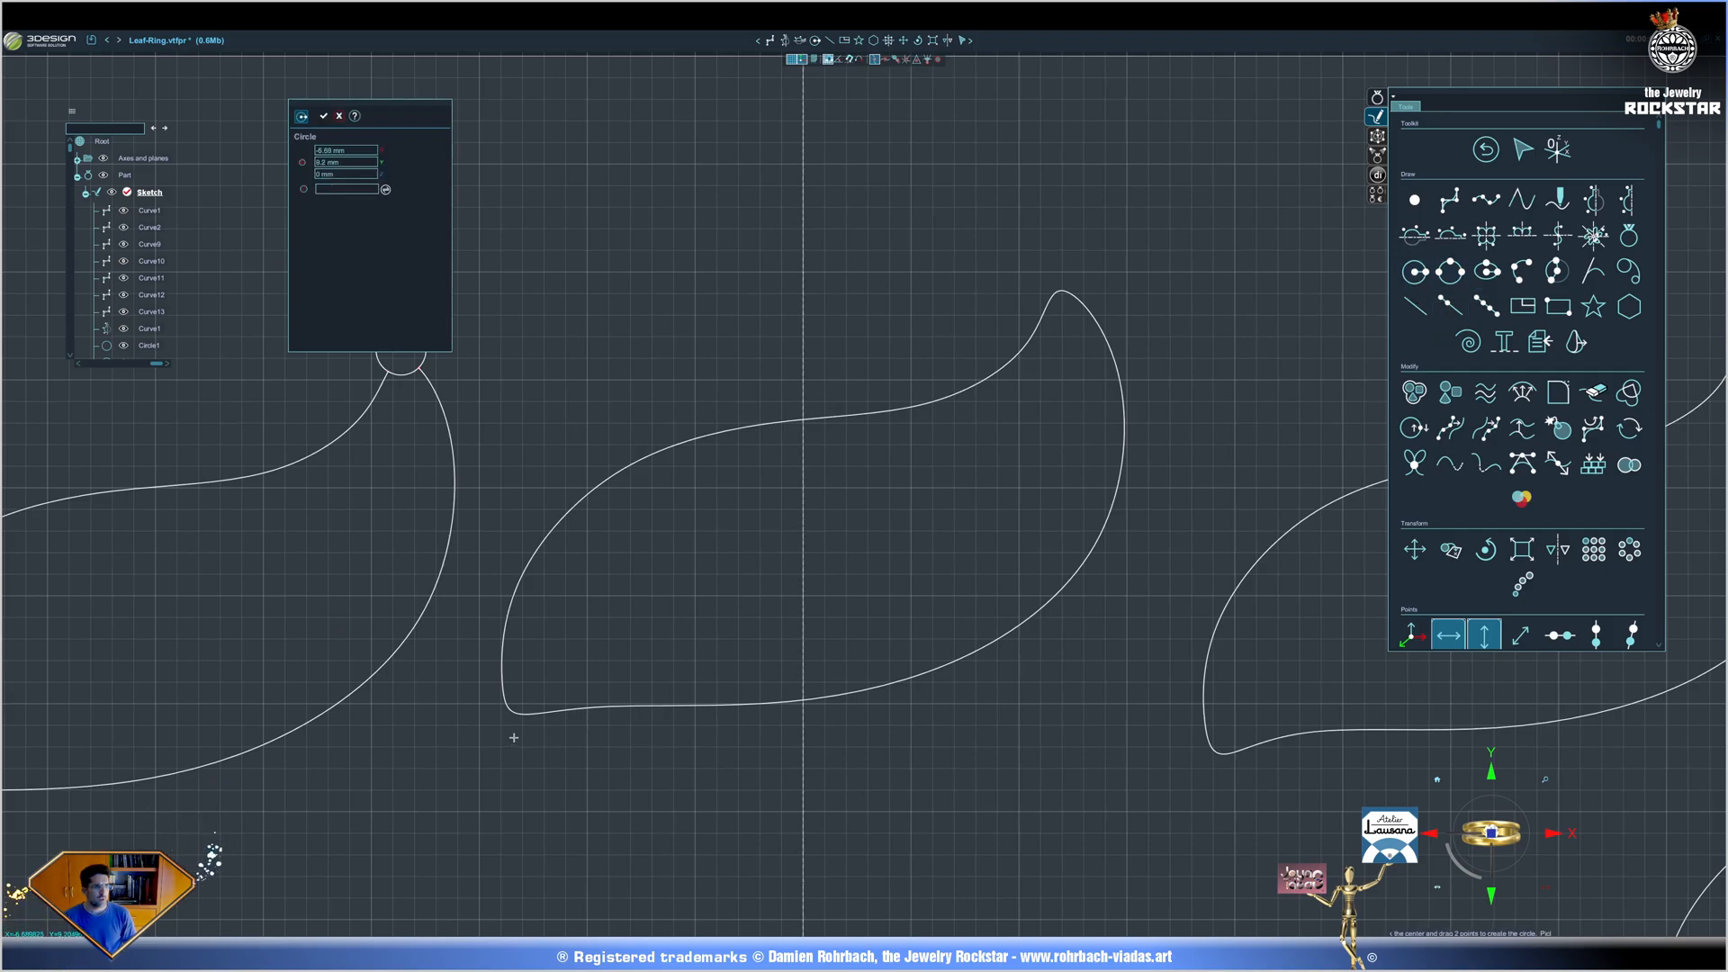
left_click_drag(511, 731, 550, 742)
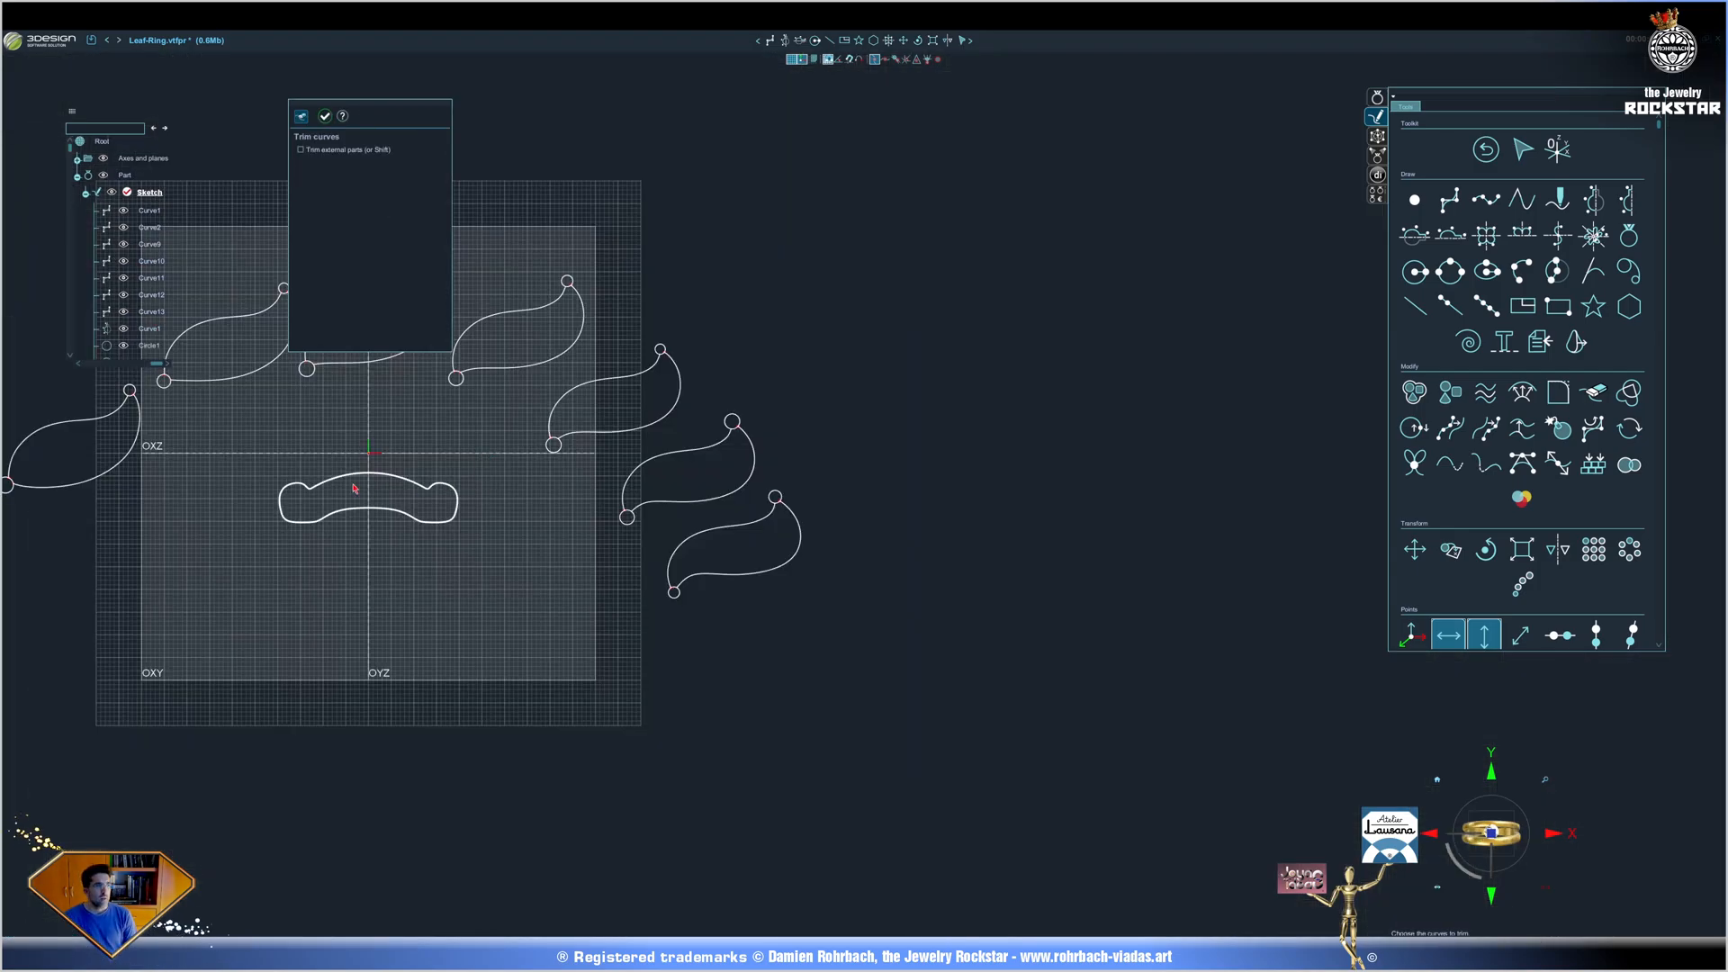
scroll(857, 436, "up", 2)
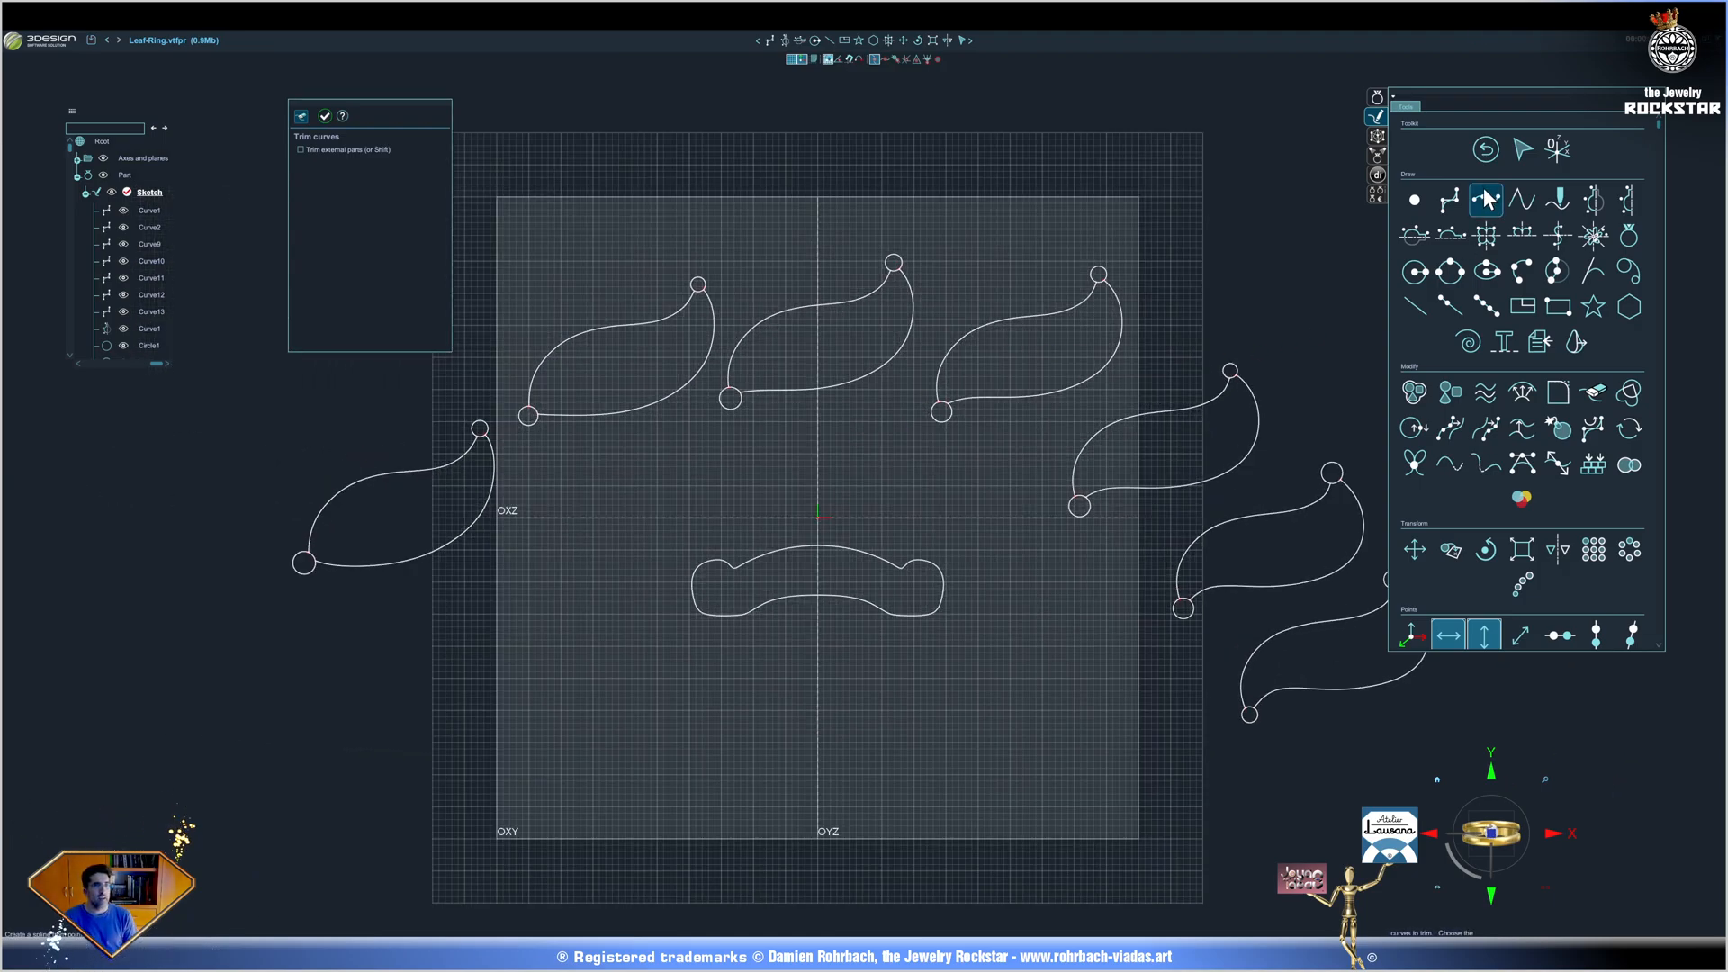
Sweep the left leaf's two edge curves using the Curve1 profile as cross-section.
left_click(1483, 150)
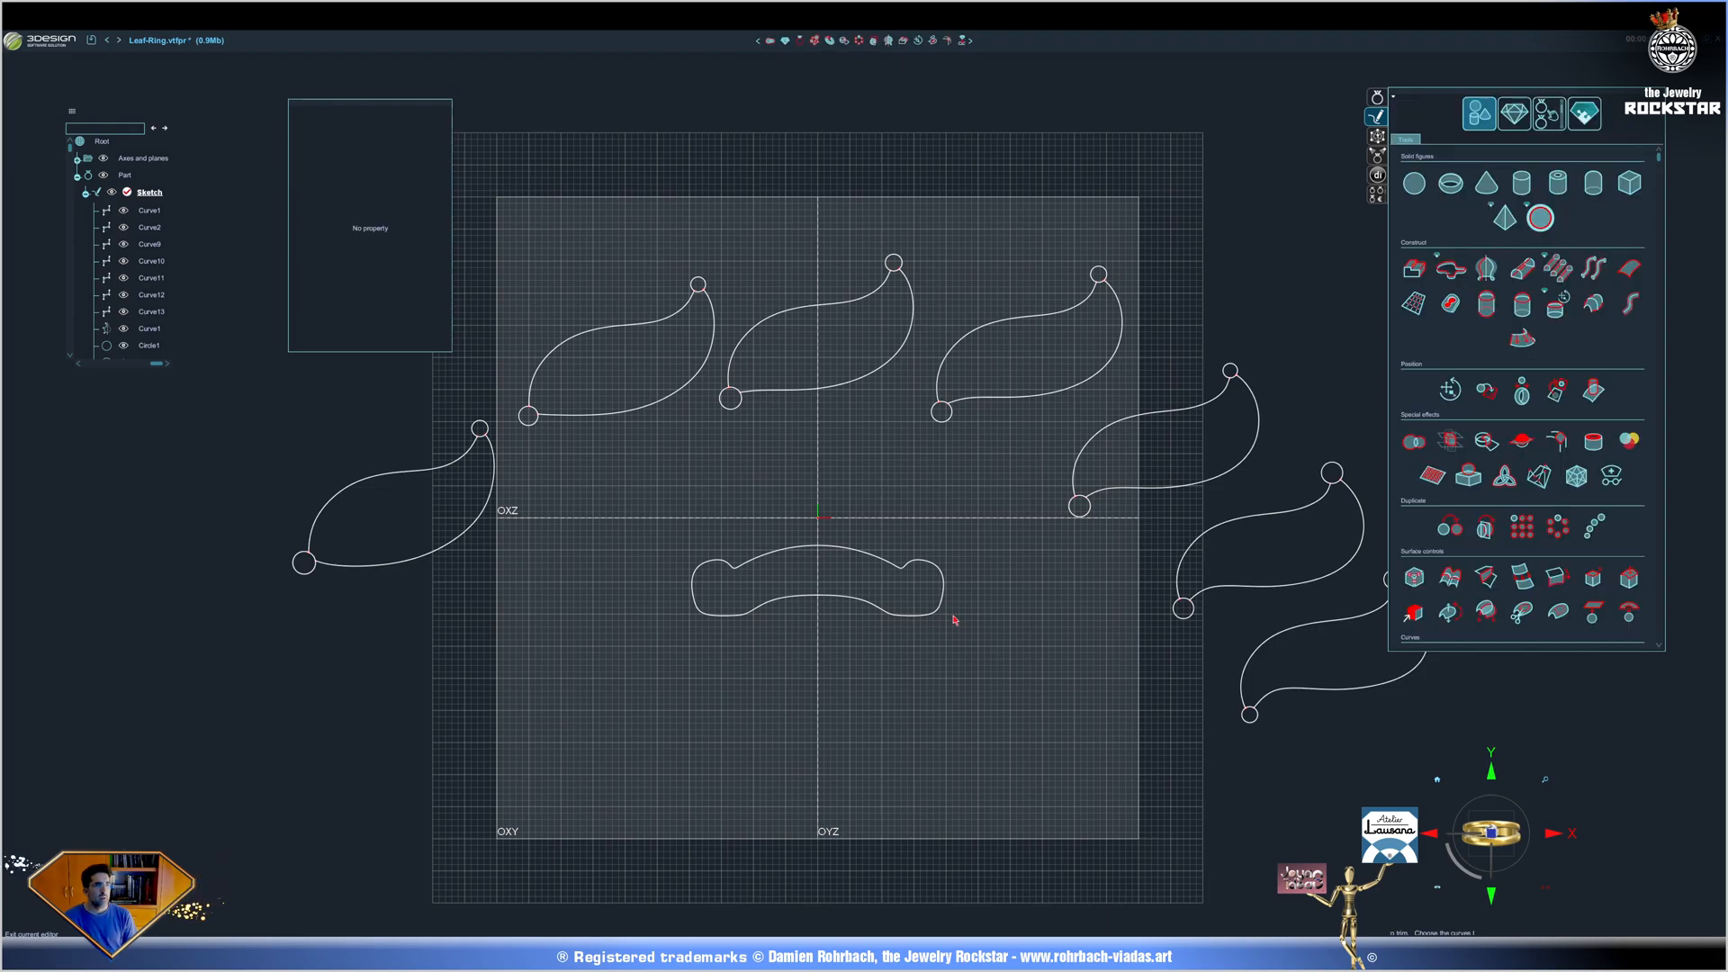
left_click(394, 479)
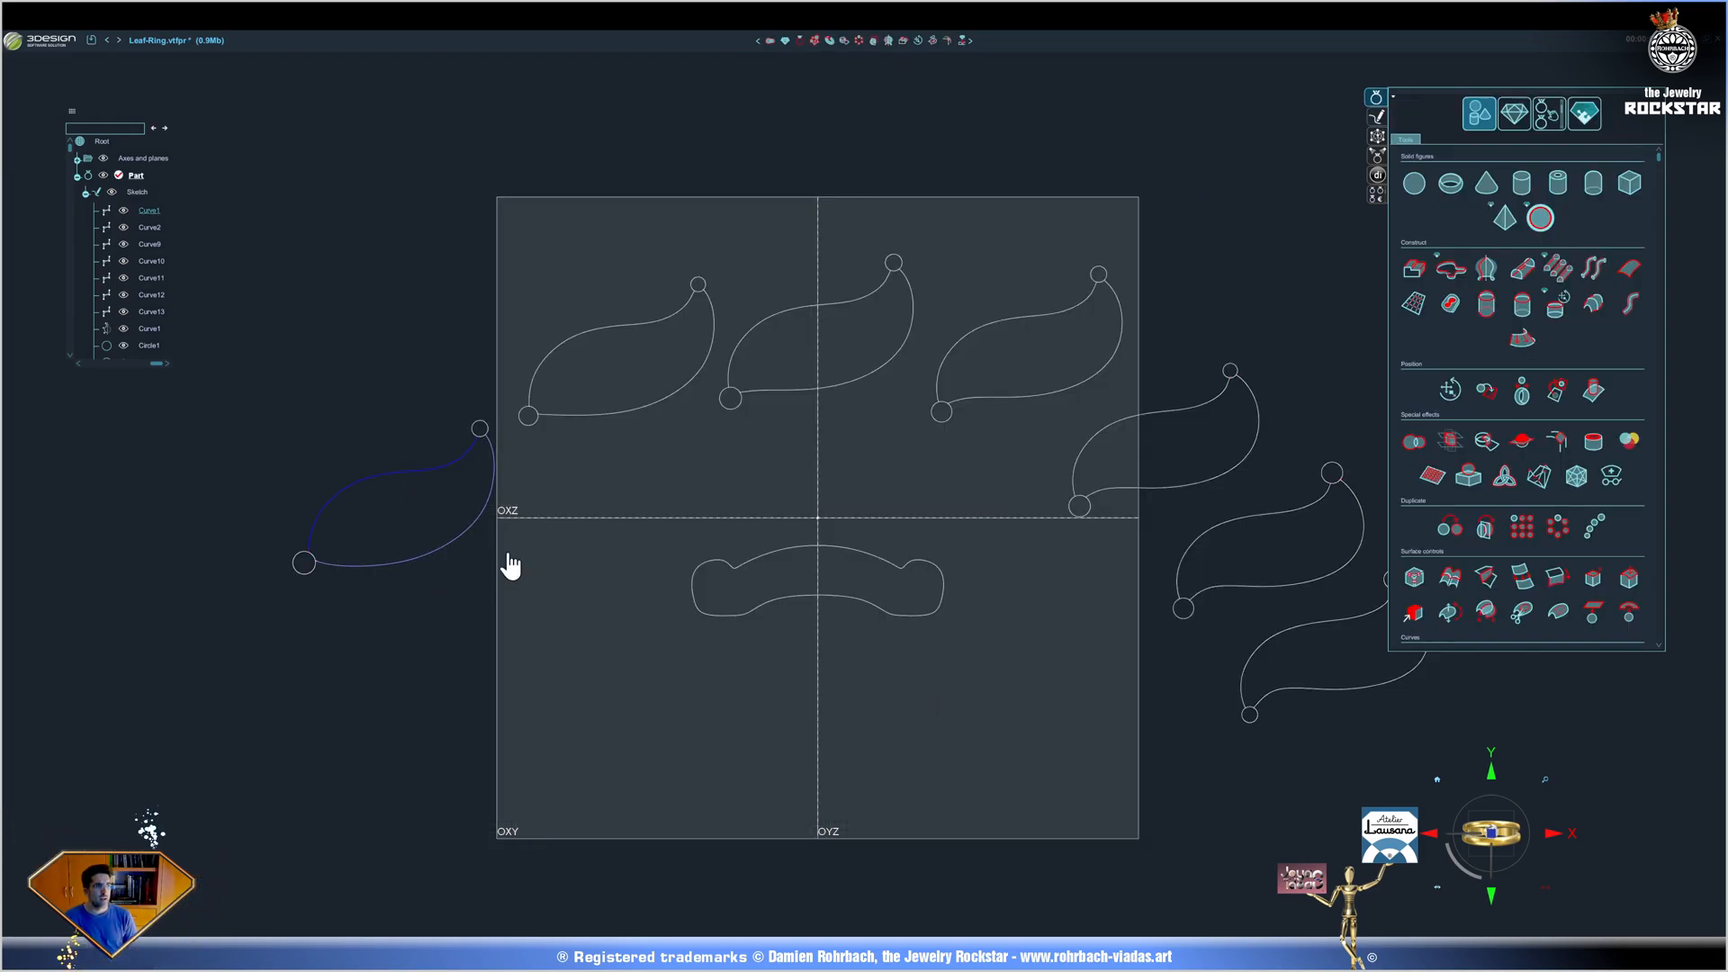
left_click(453, 563, "ctrl")
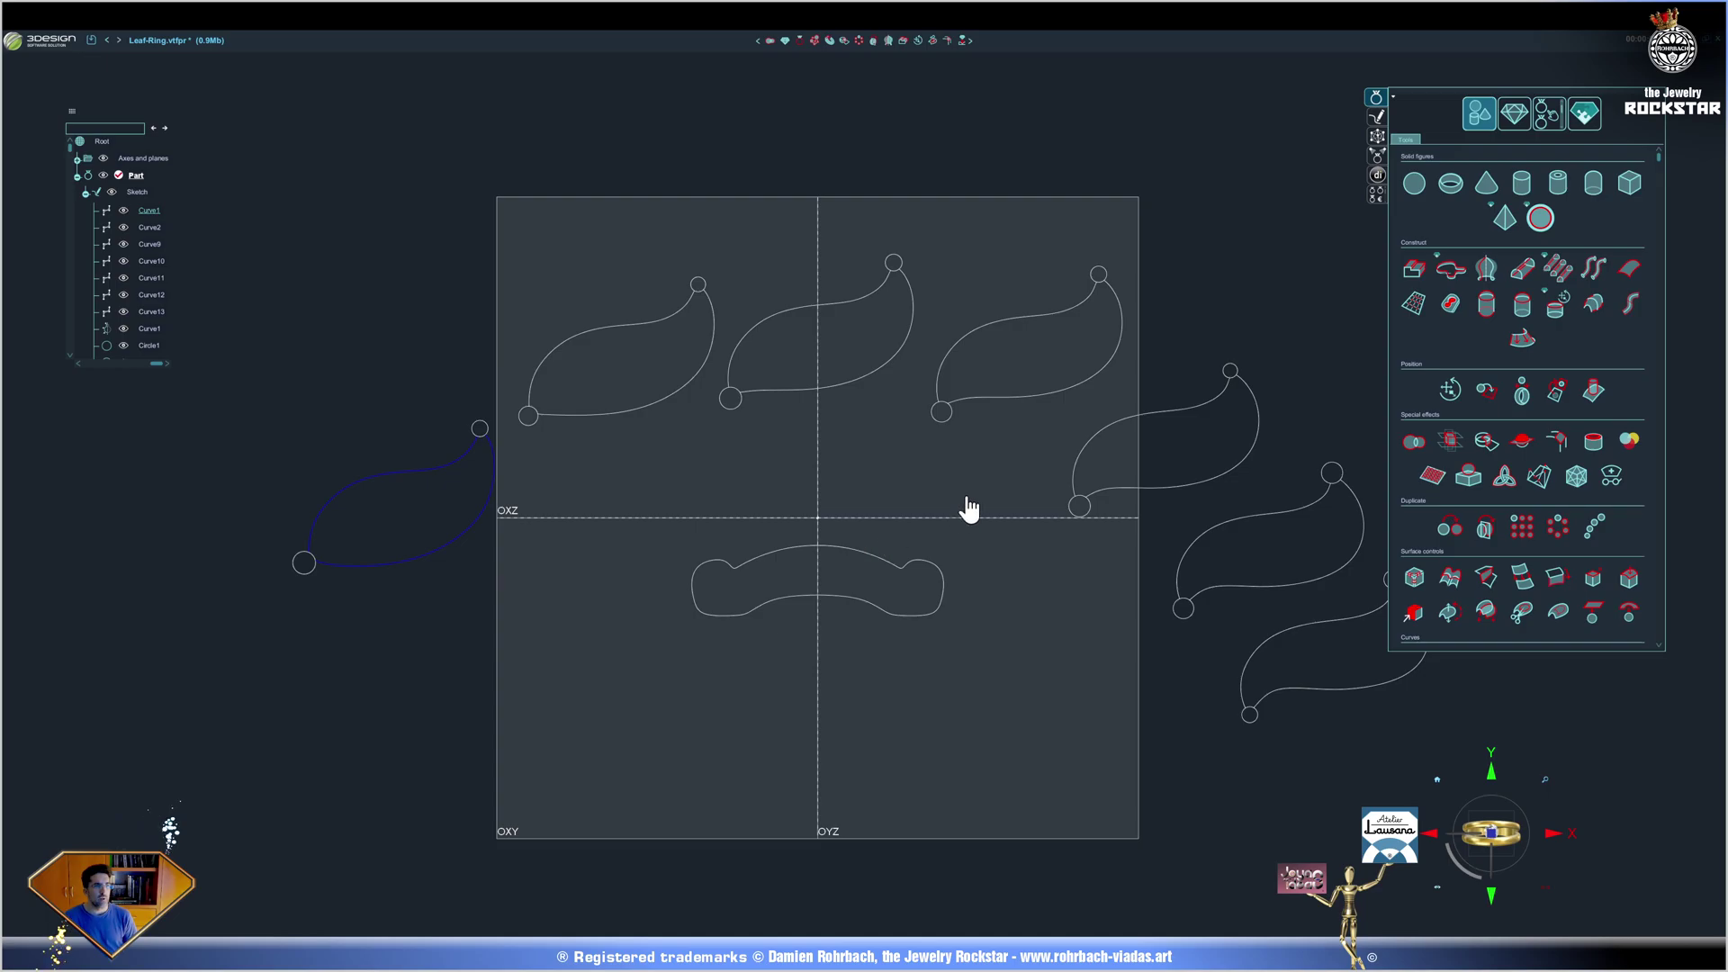
left_click(1521, 272)
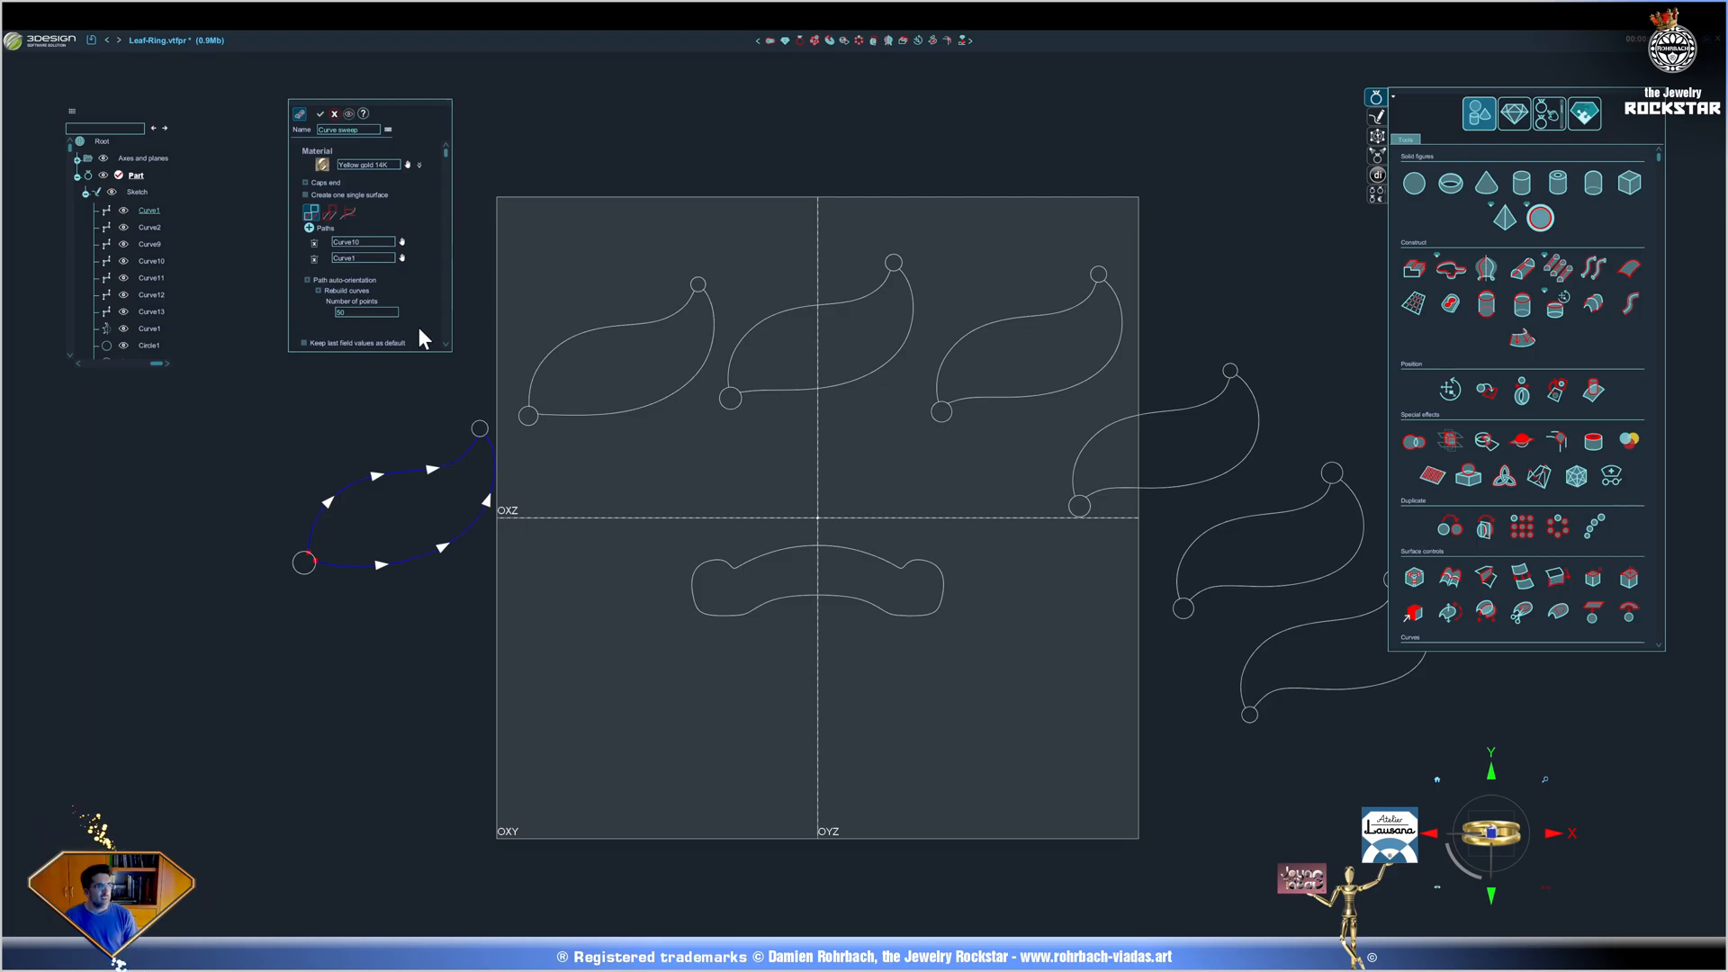
left_click(336, 214)
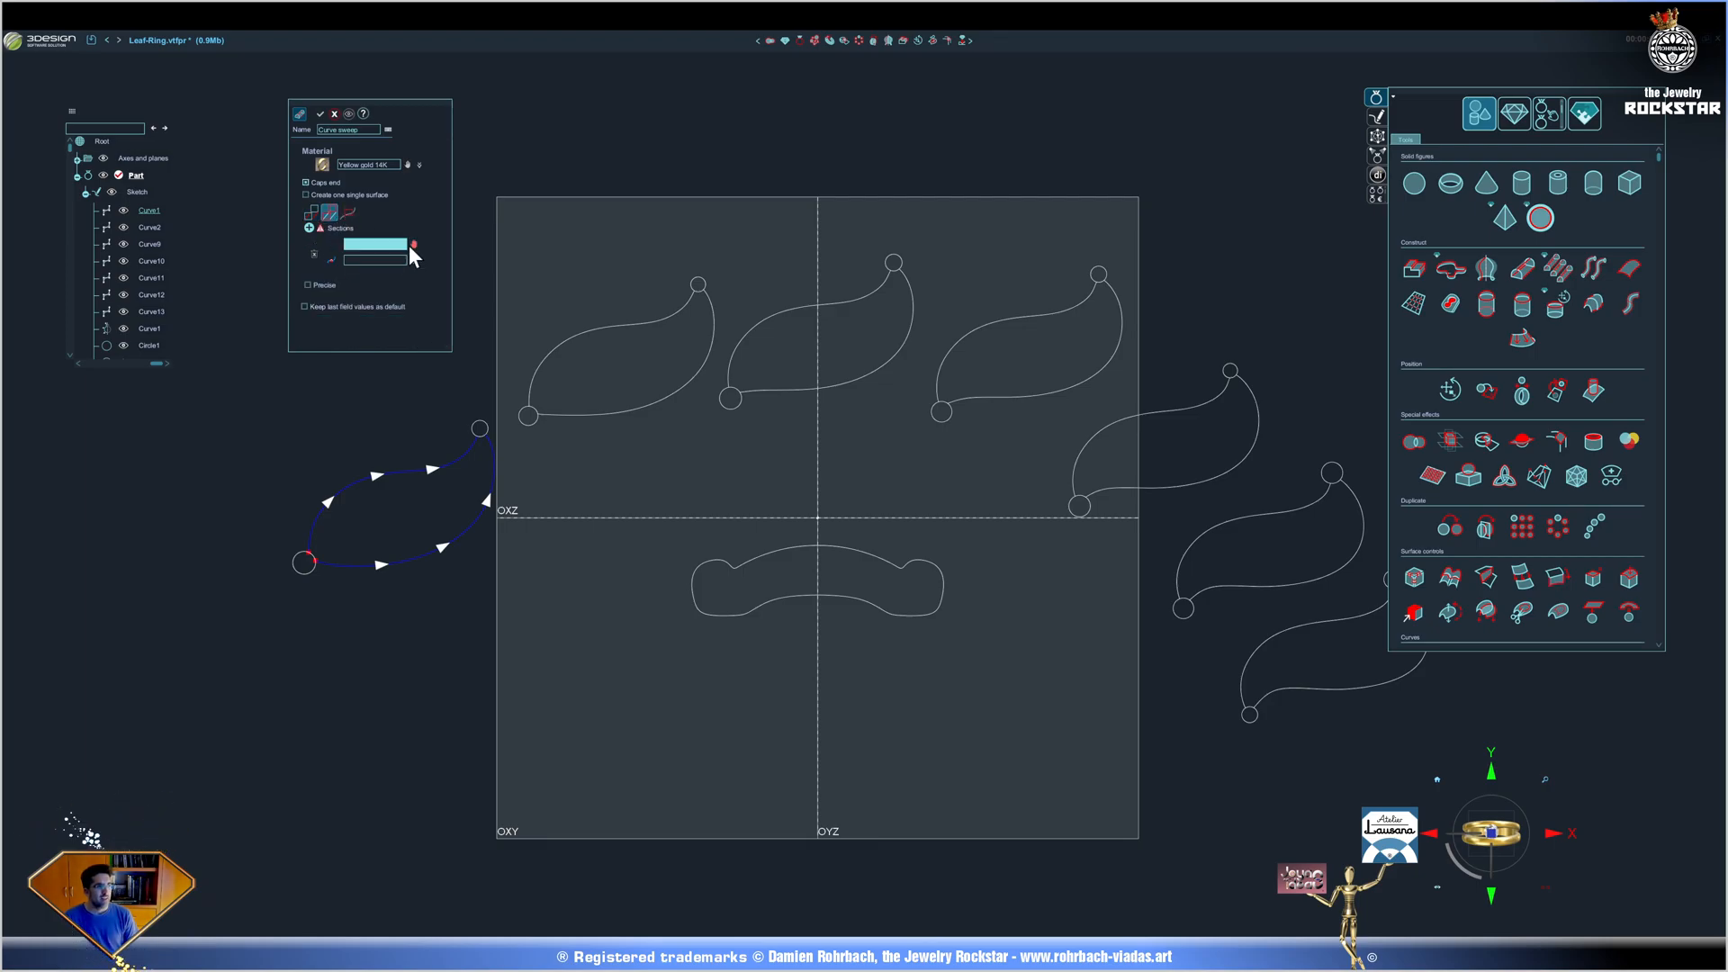
left_click(414, 245)
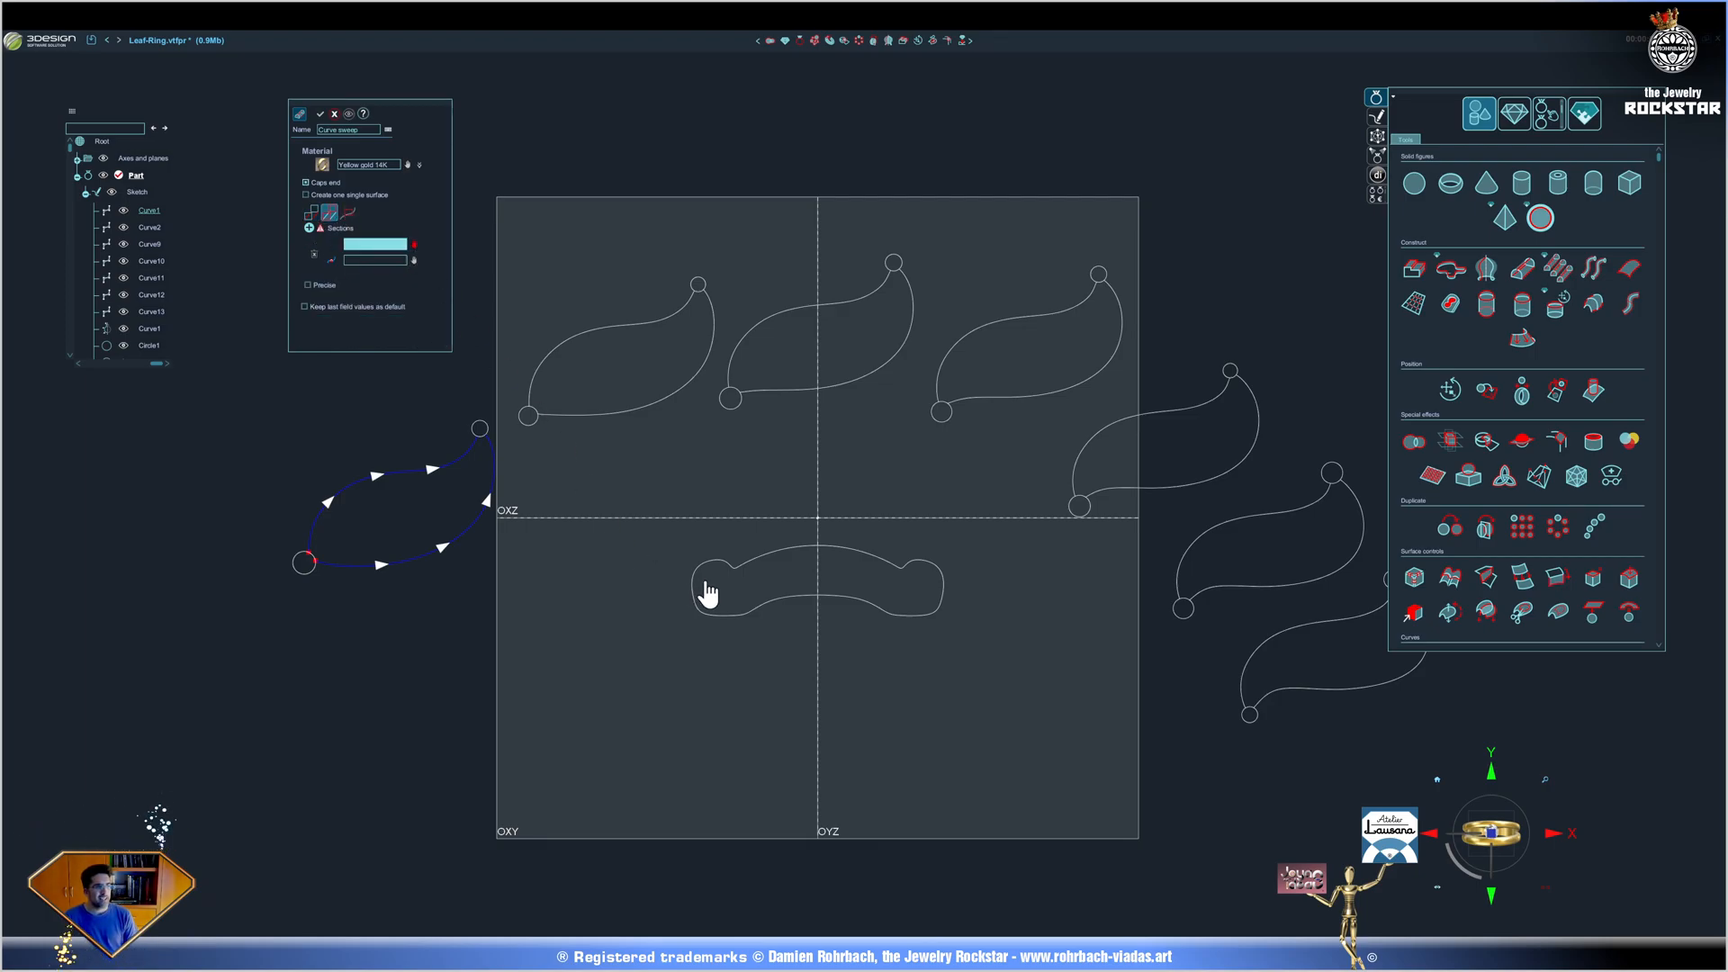
left_click(737, 583)
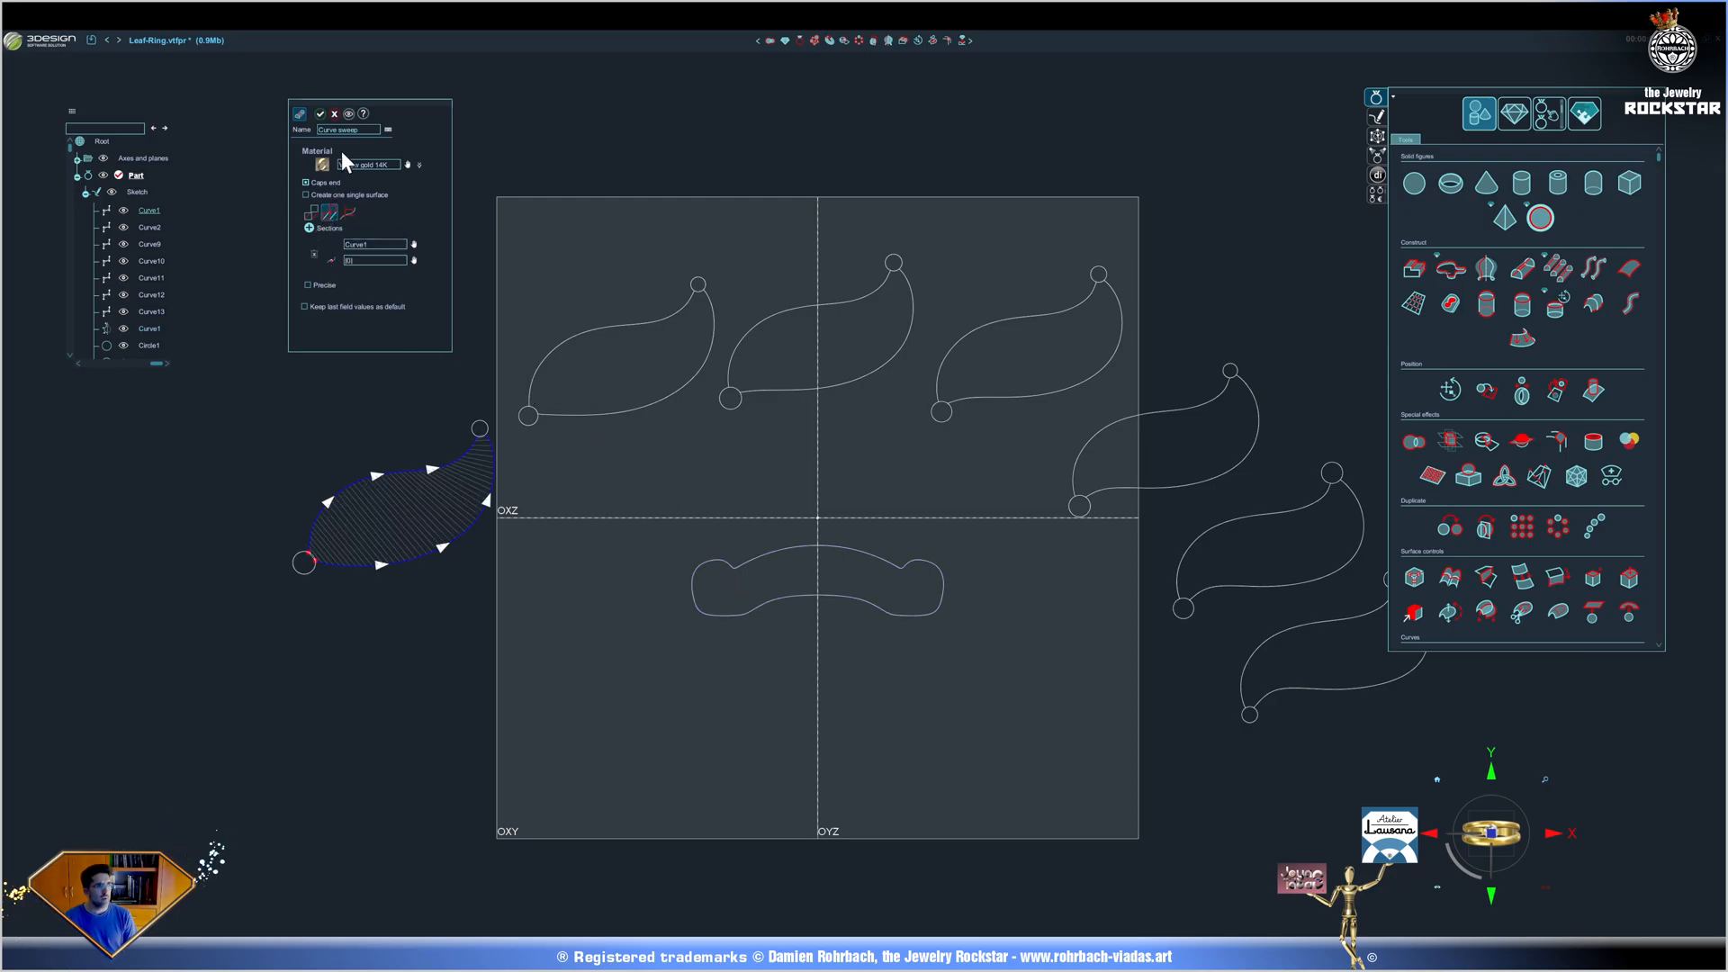
Enable Scale on height so the leaf tapers and validate it as a gold solid.
key("space")
mouse_move(518, 193)
right_mouse_down()
mouse_move(843, 484)
mouse_move(235, 358)
right_mouse_up()
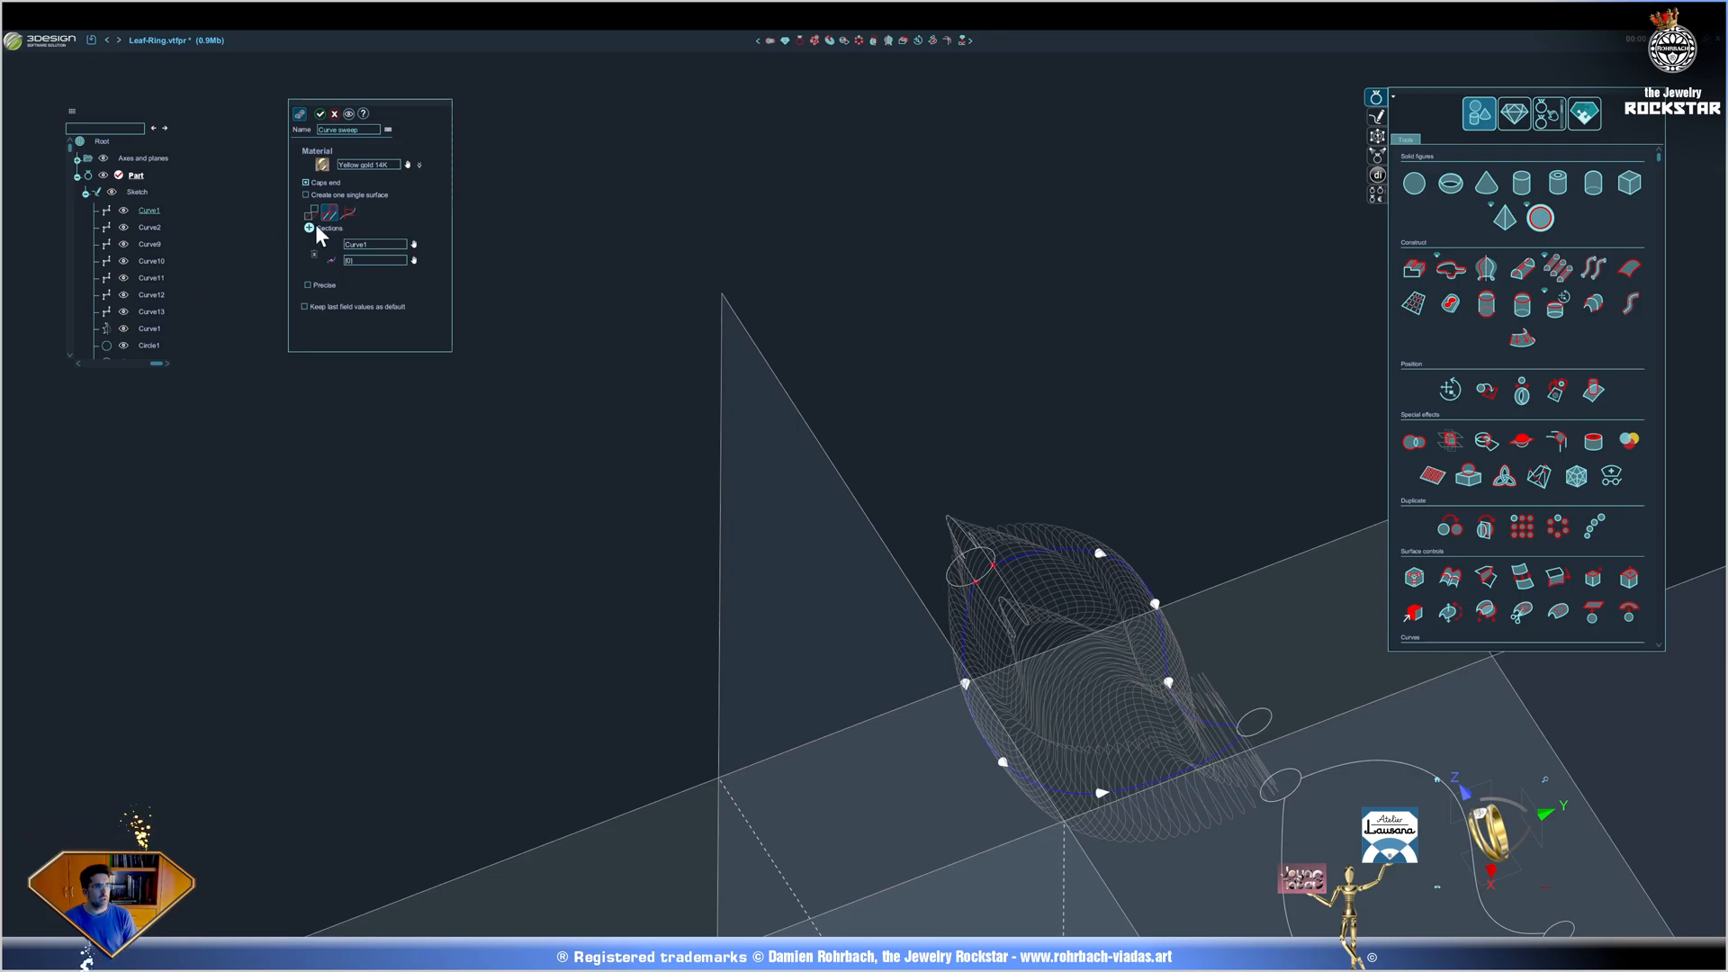
left_click(353, 217)
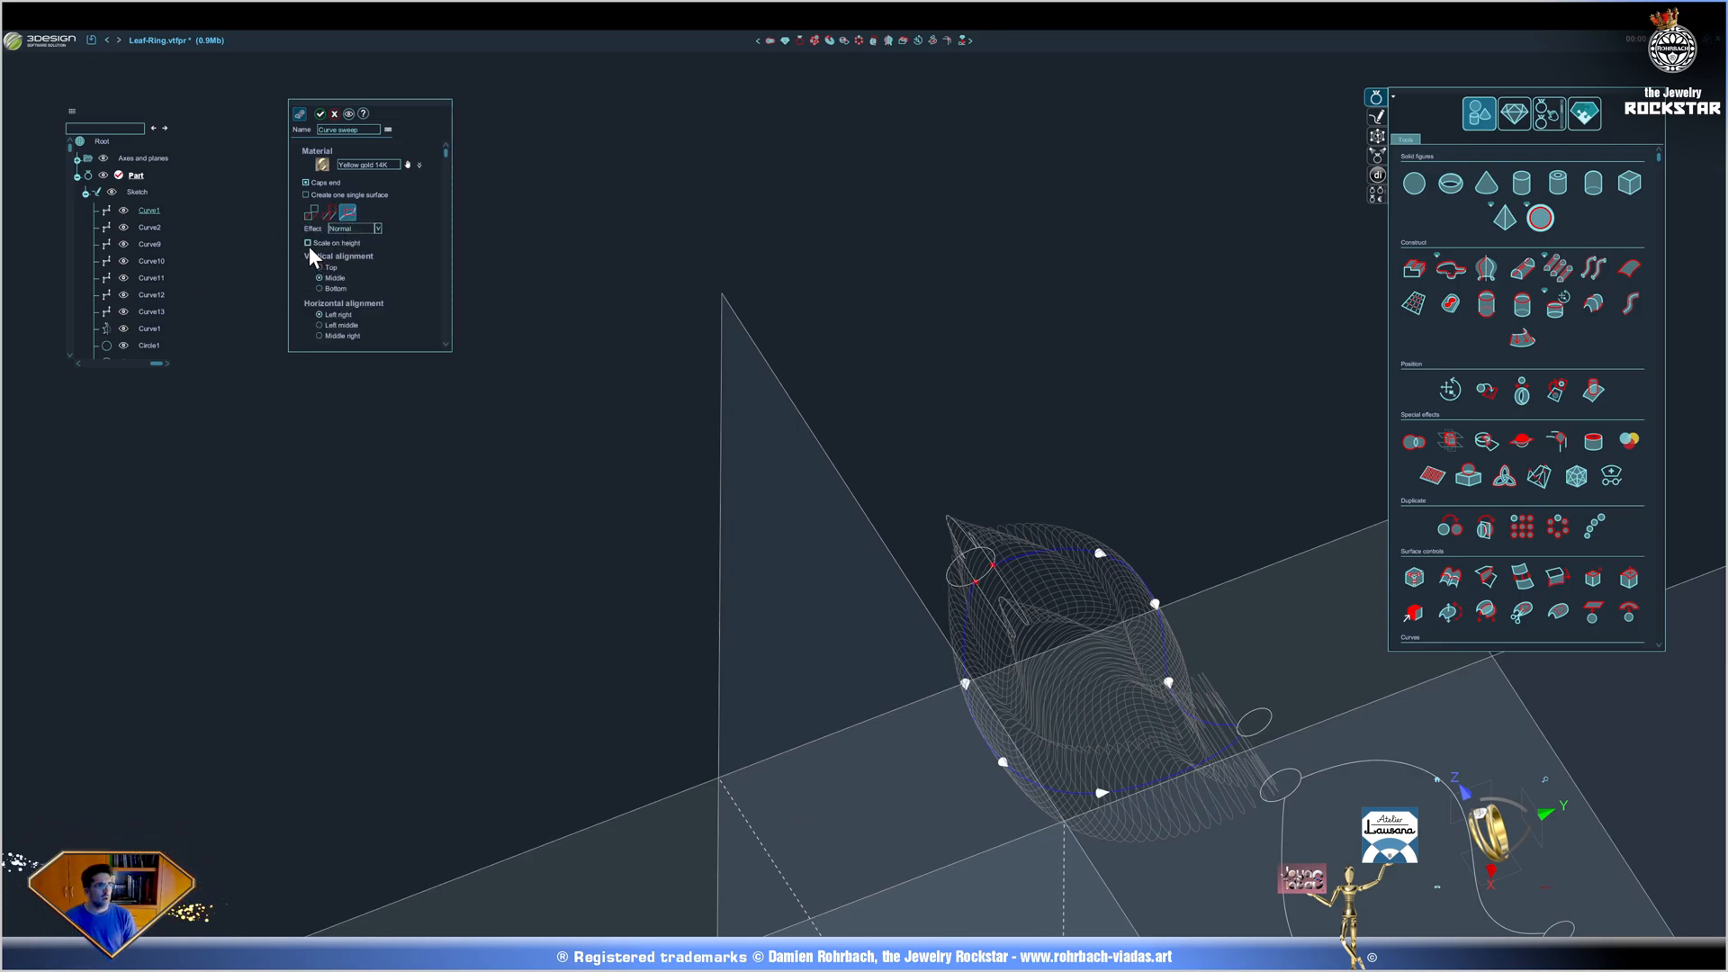
left_click(309, 246)
right_click_drag(537, 381, 1083, 717)
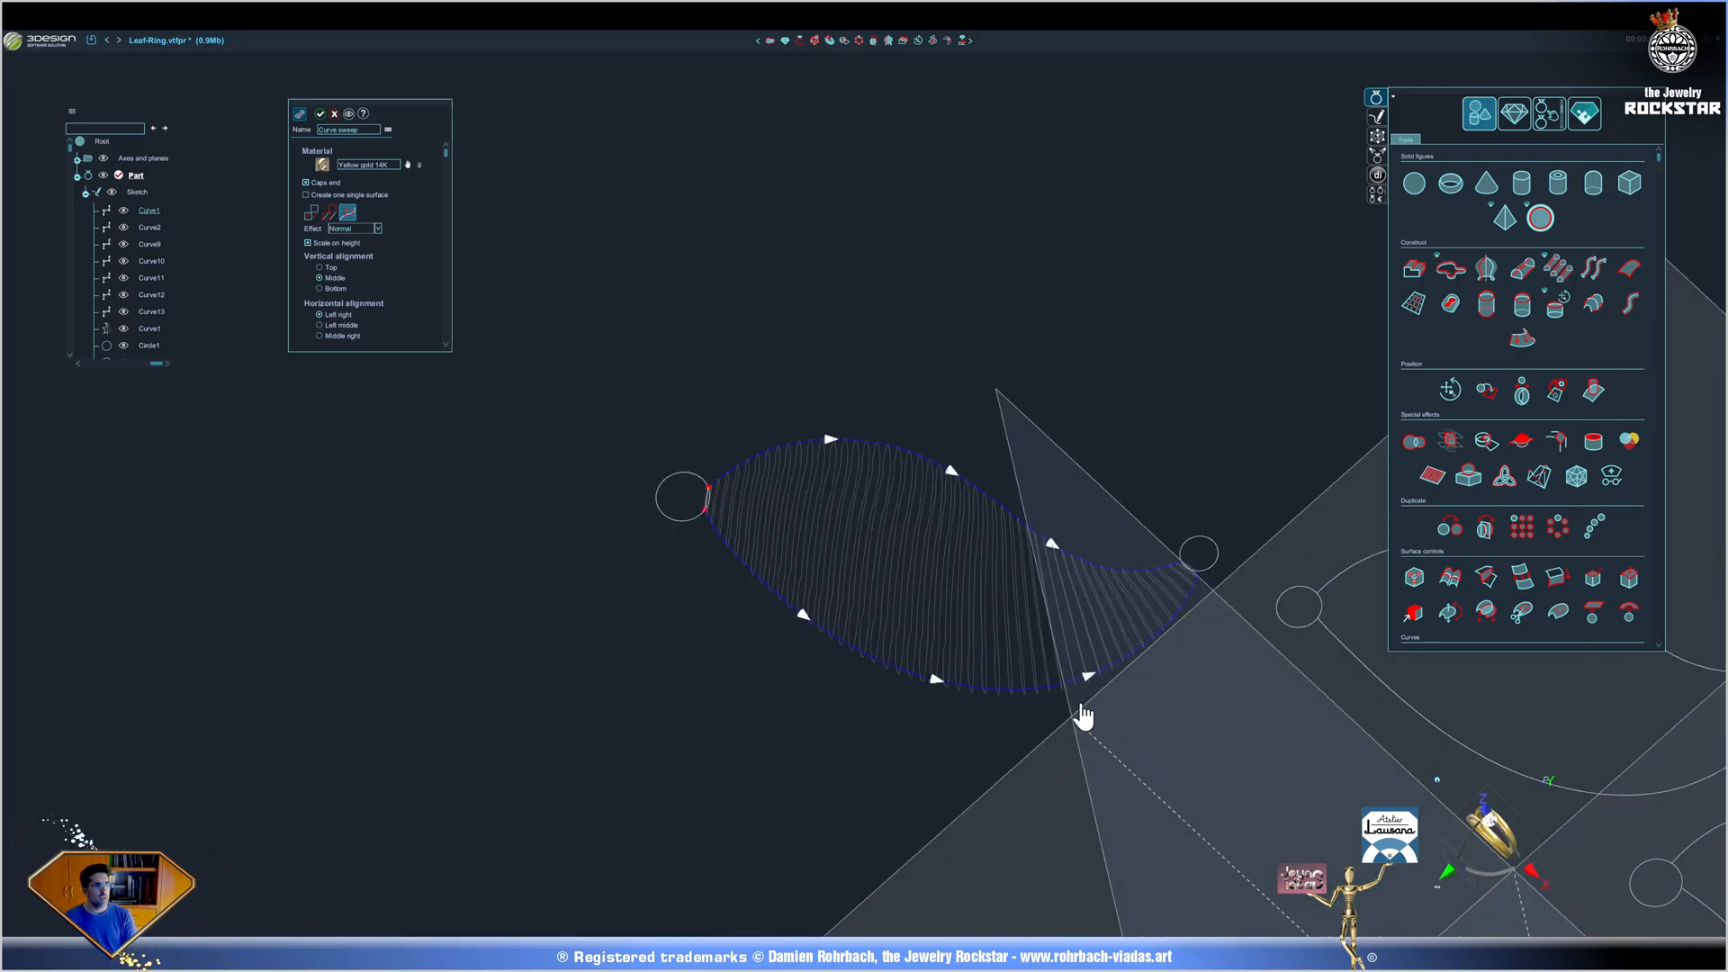
key("Return")
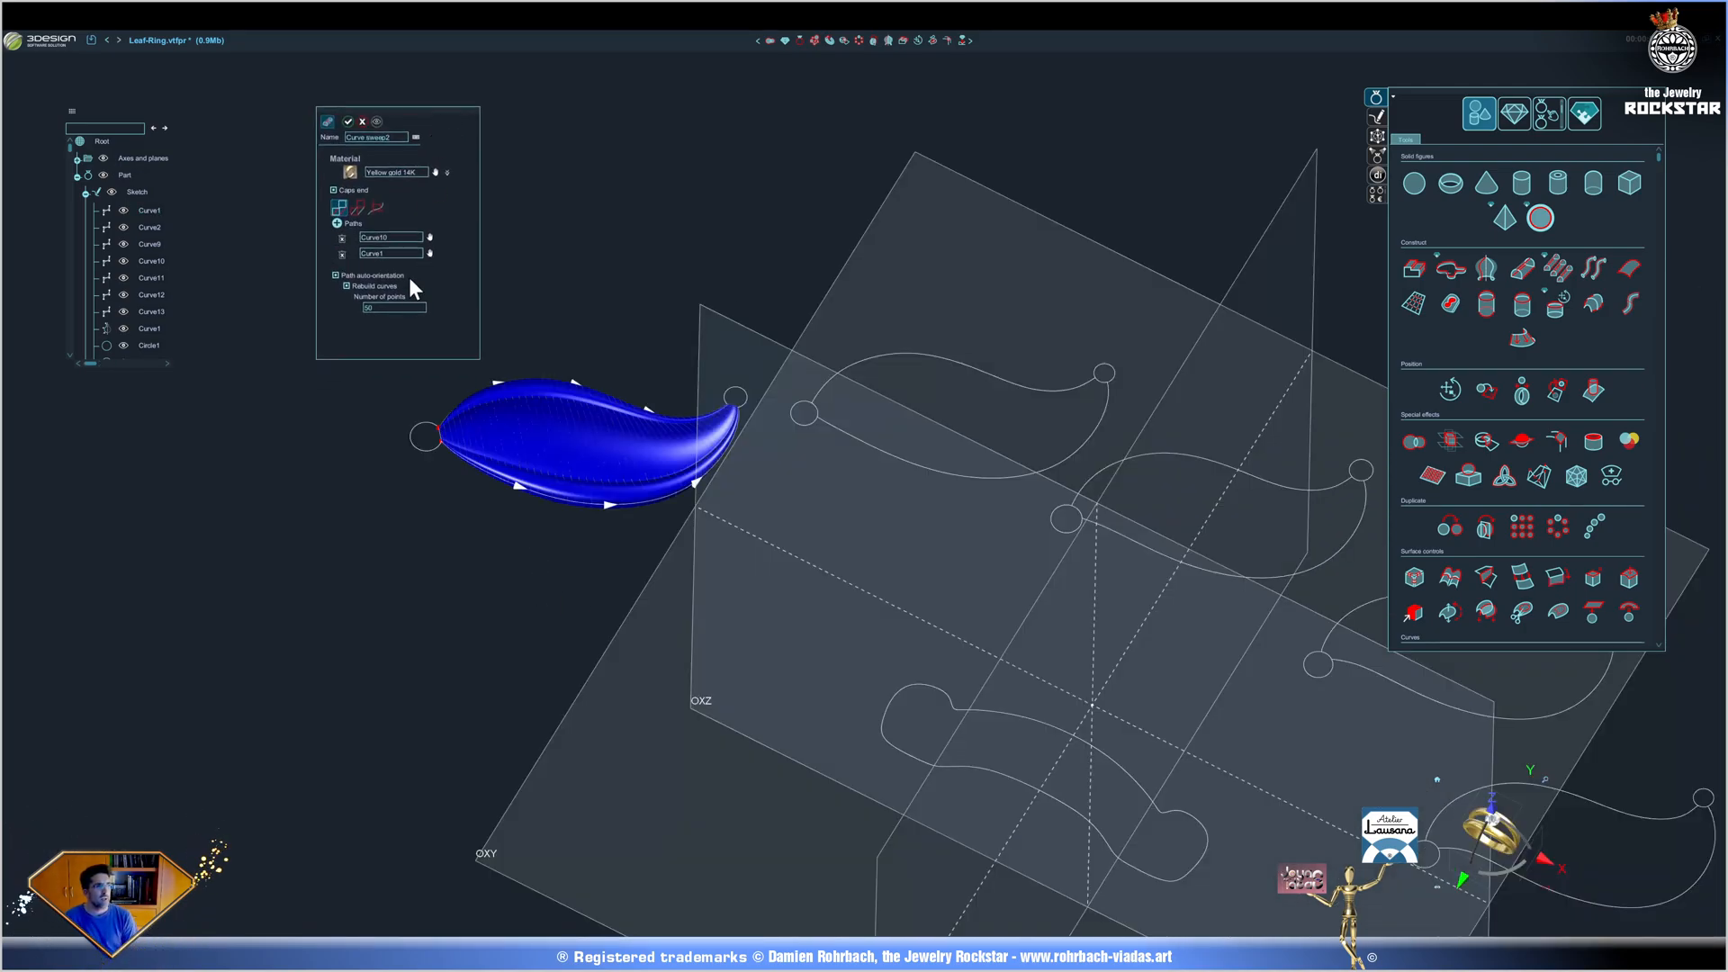
Repeat the sweep on the next leaf's path curves to make another gold leaf.
left_click(427, 237)
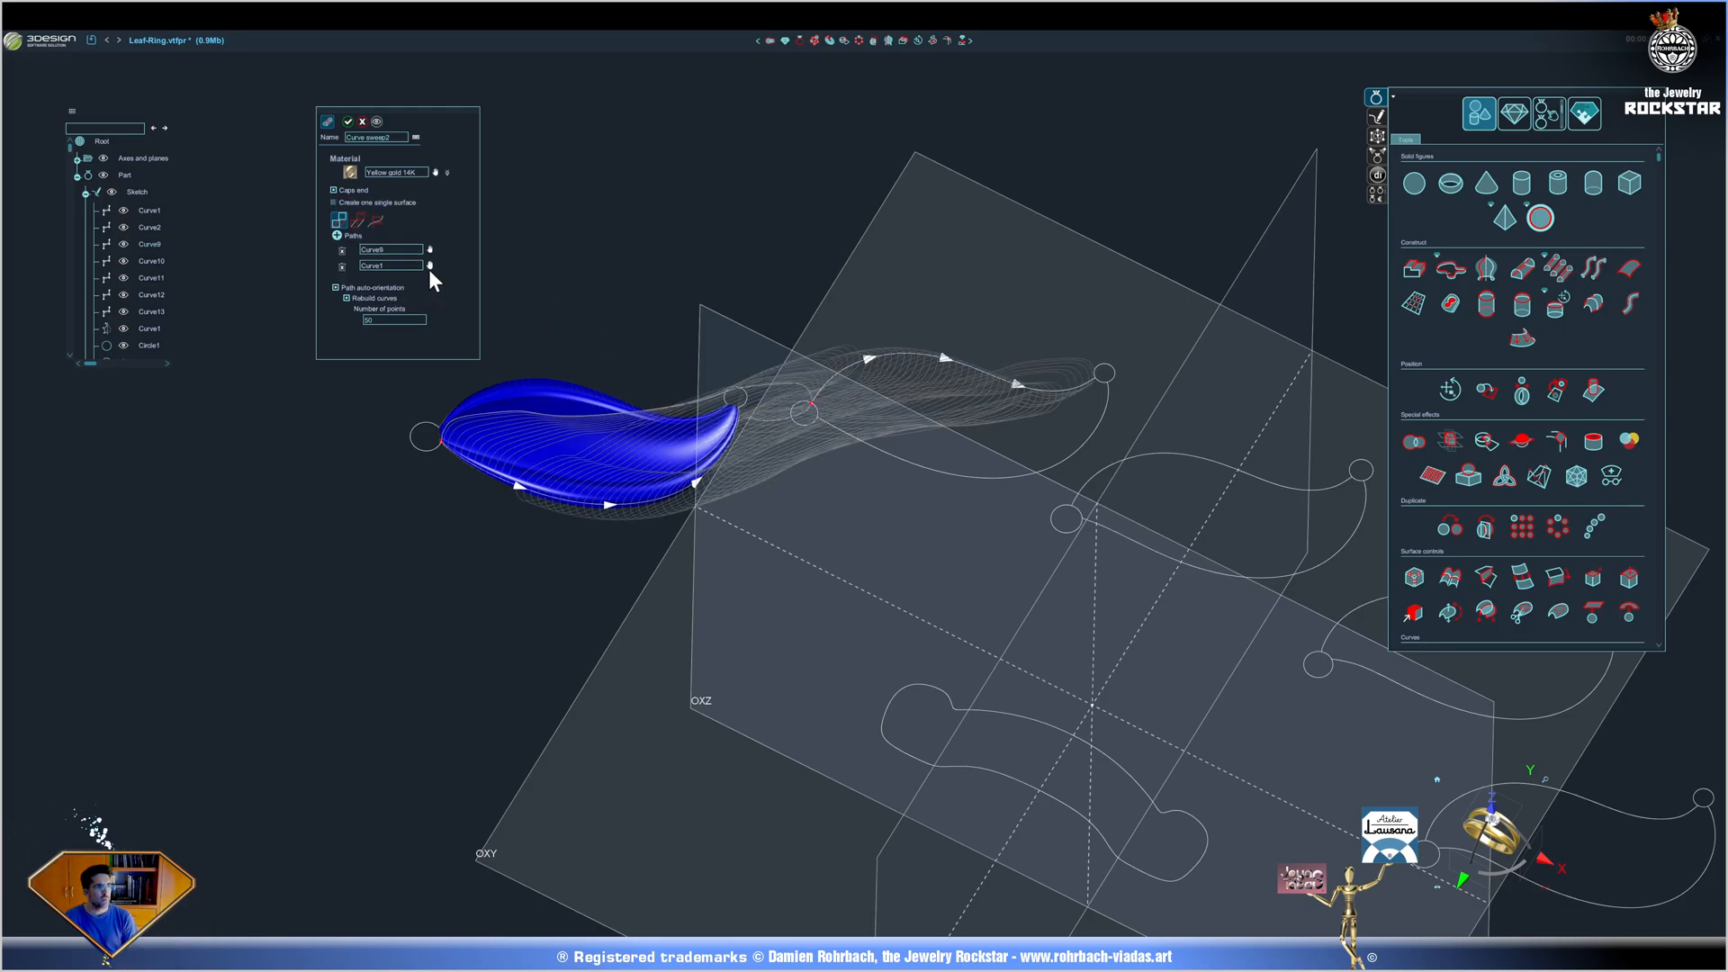
left_click(953, 429)
key("Return")
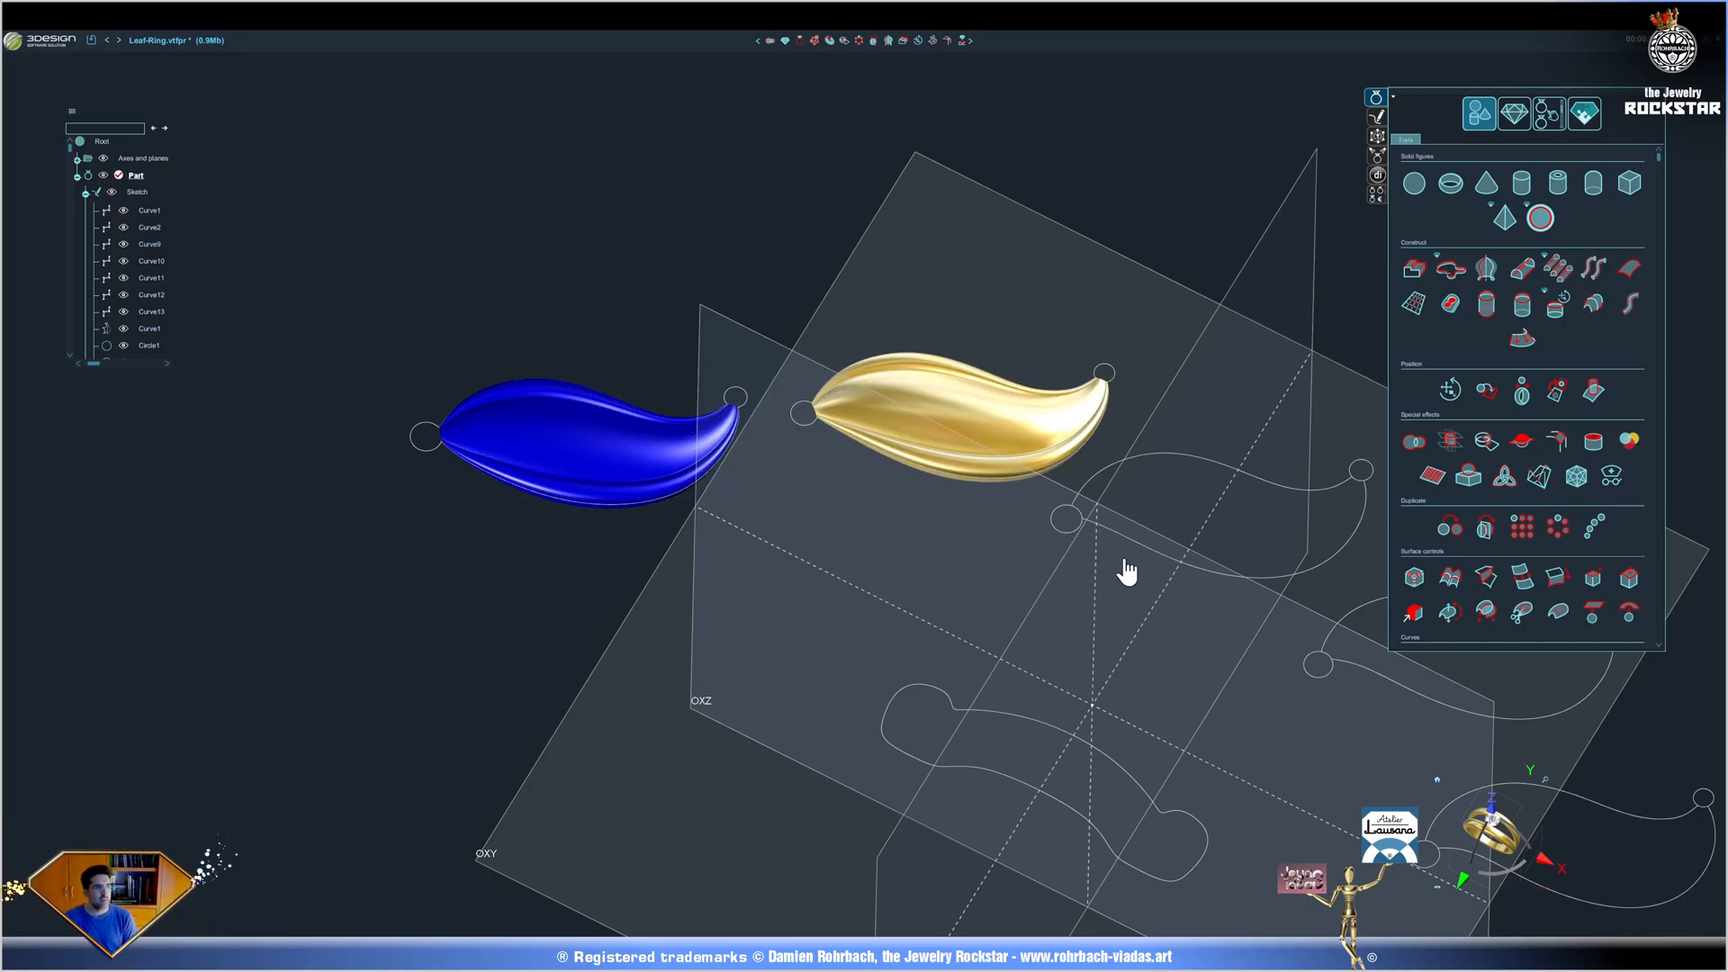
right_click_drag(1129, 572, 946, 756)
scroll(946, 757, "down", 3)
scroll(945, 716, "up", 4)
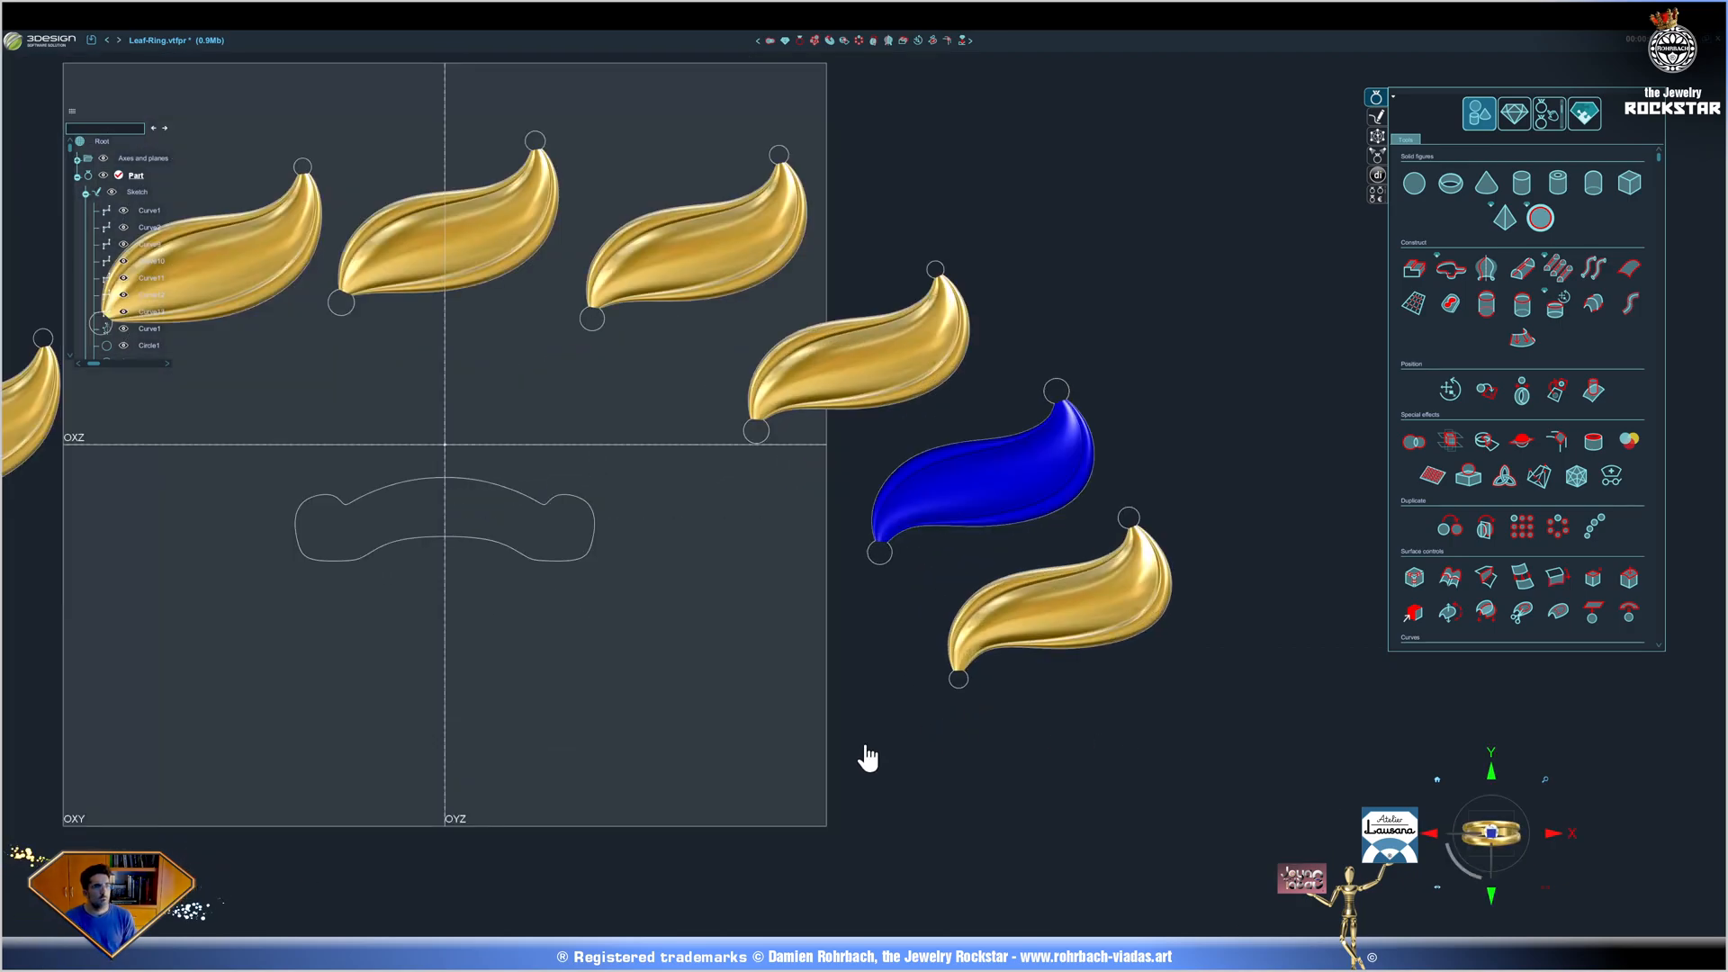
scroll(837, 722, "down", 3)
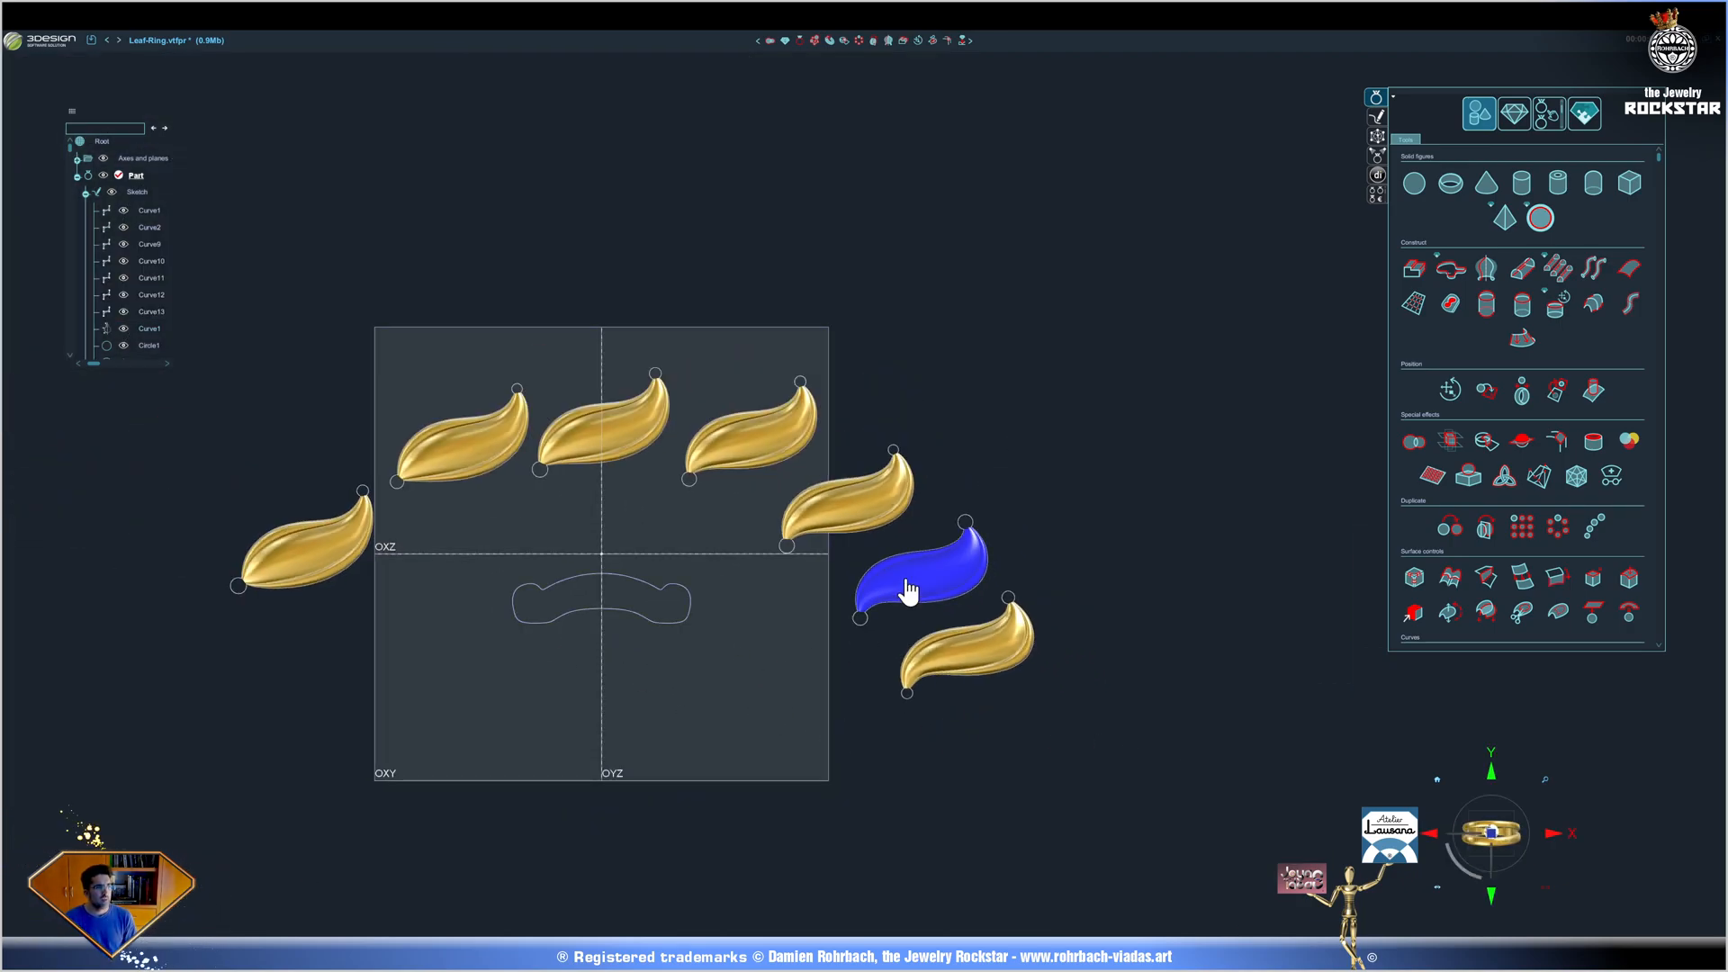
Select the leftmost leaf and start Positioning it to the origin.
key("space")
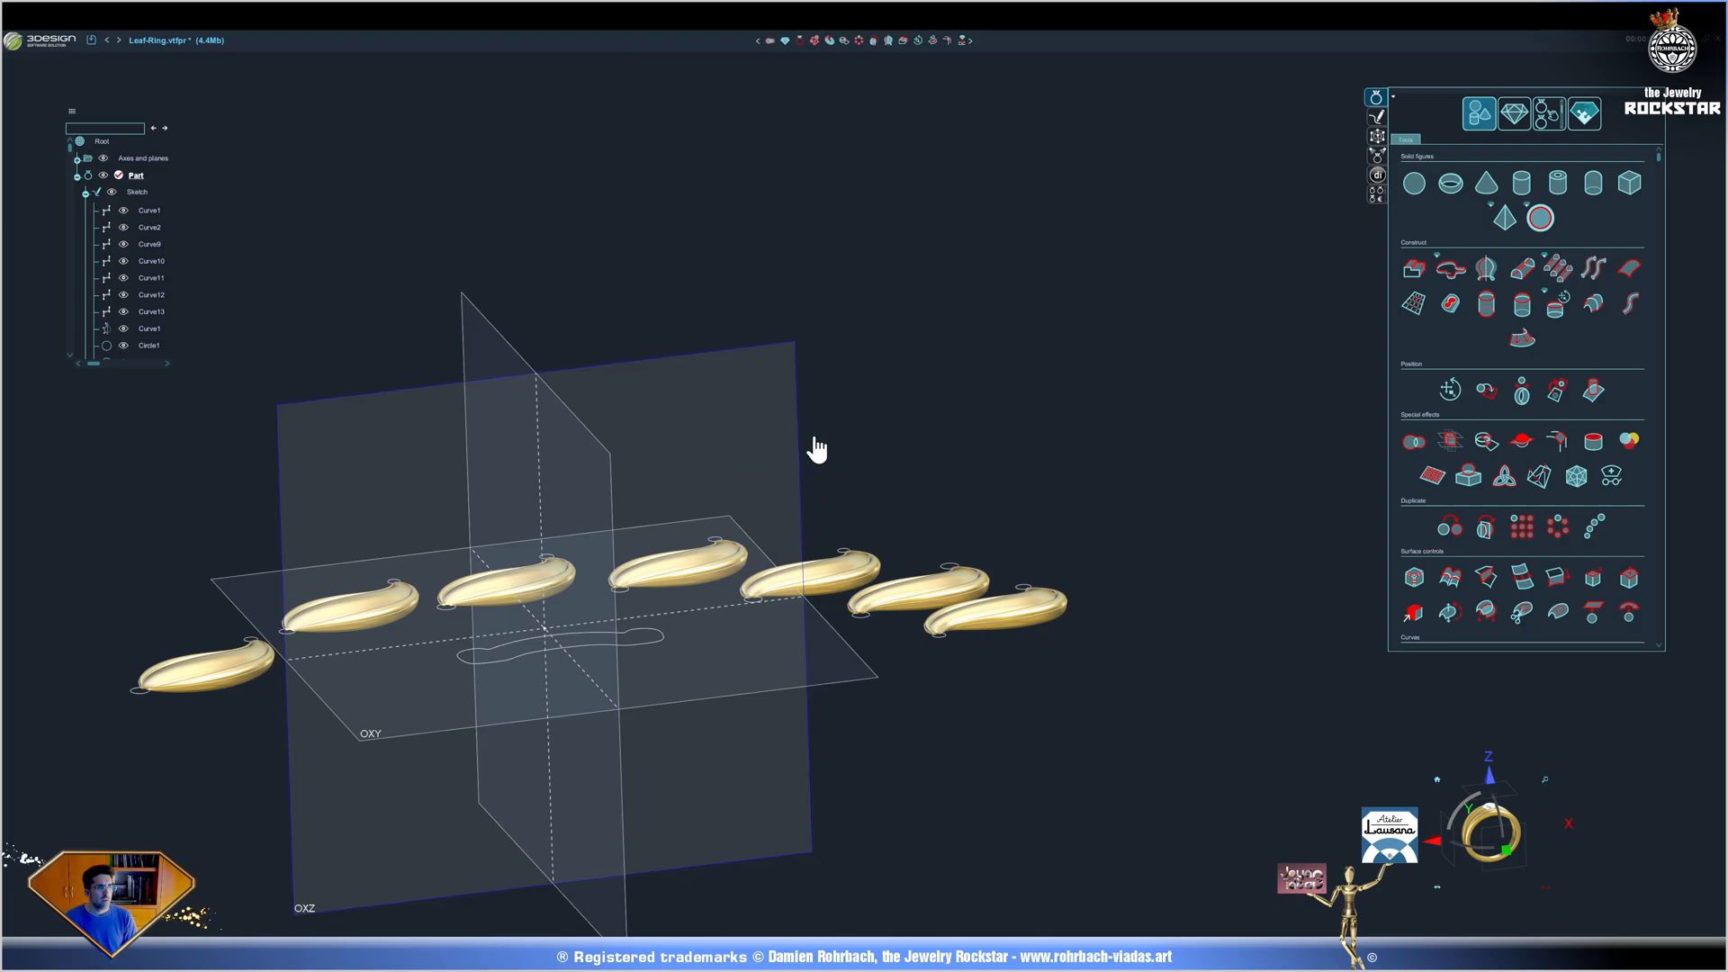
left_click(1518, 119)
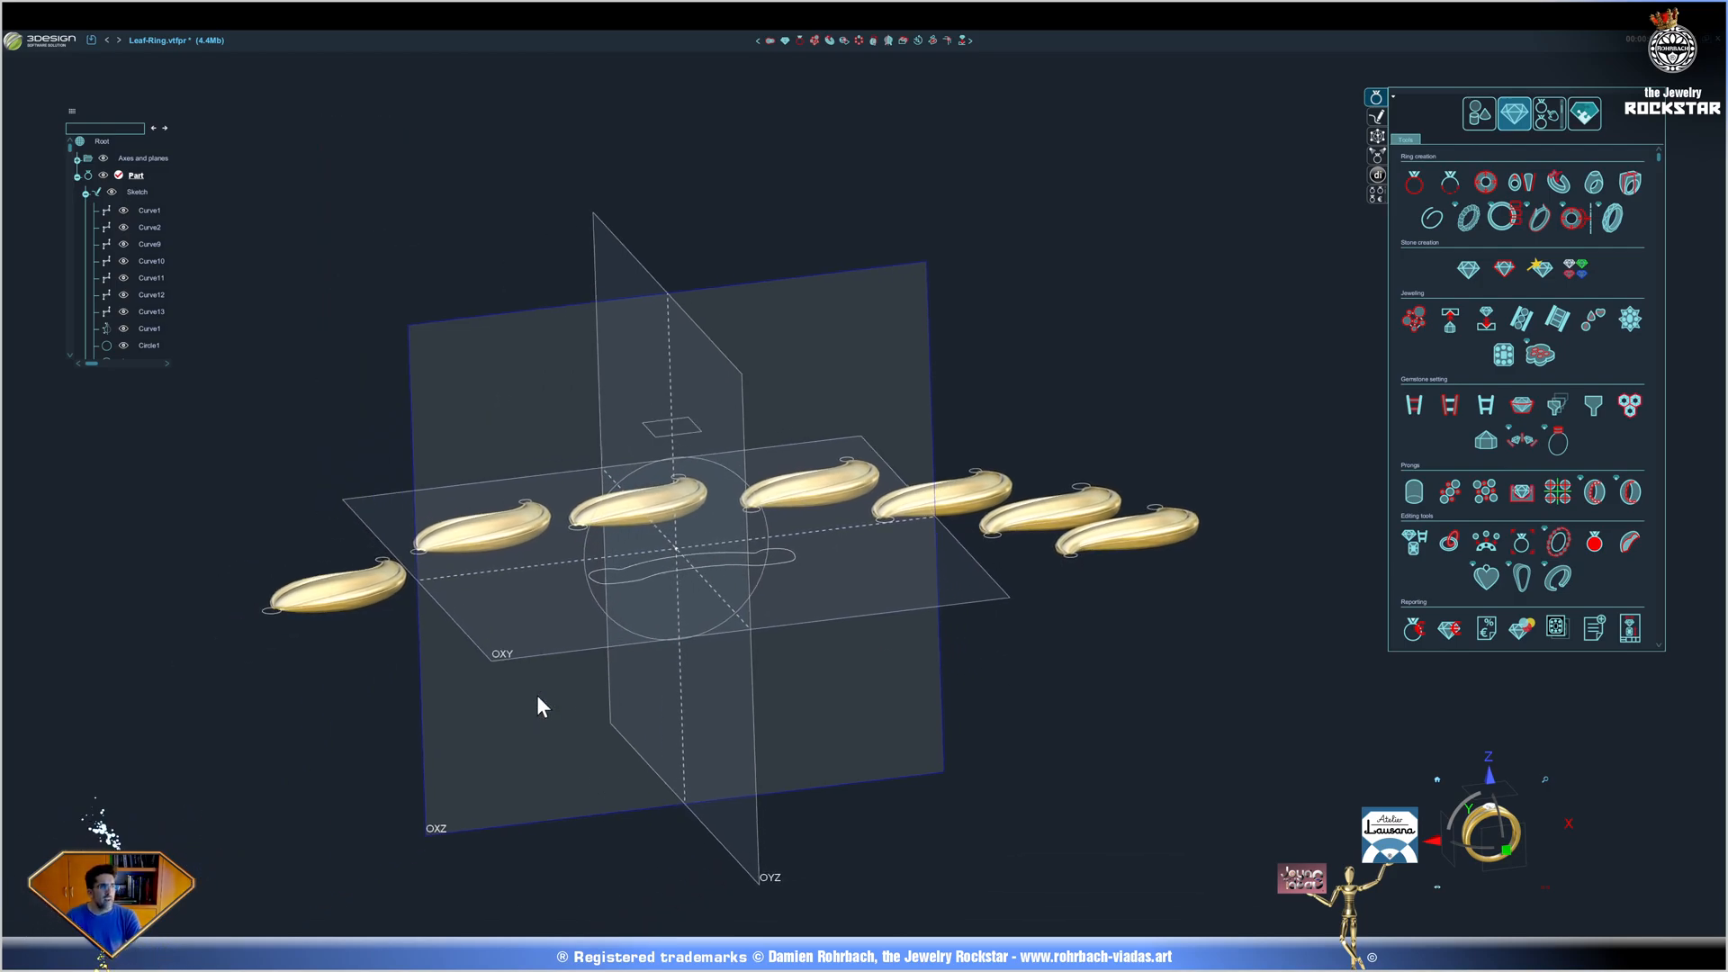
mouse_move(539, 705)
middle_mouse_down()
mouse_move(676, 619)
mouse_move(992, 579)
mouse_move(1060, 695)
mouse_move(1080, 689)
middle_mouse_up()
scroll(986, 568, "down", 3)
left_click(331, 548)
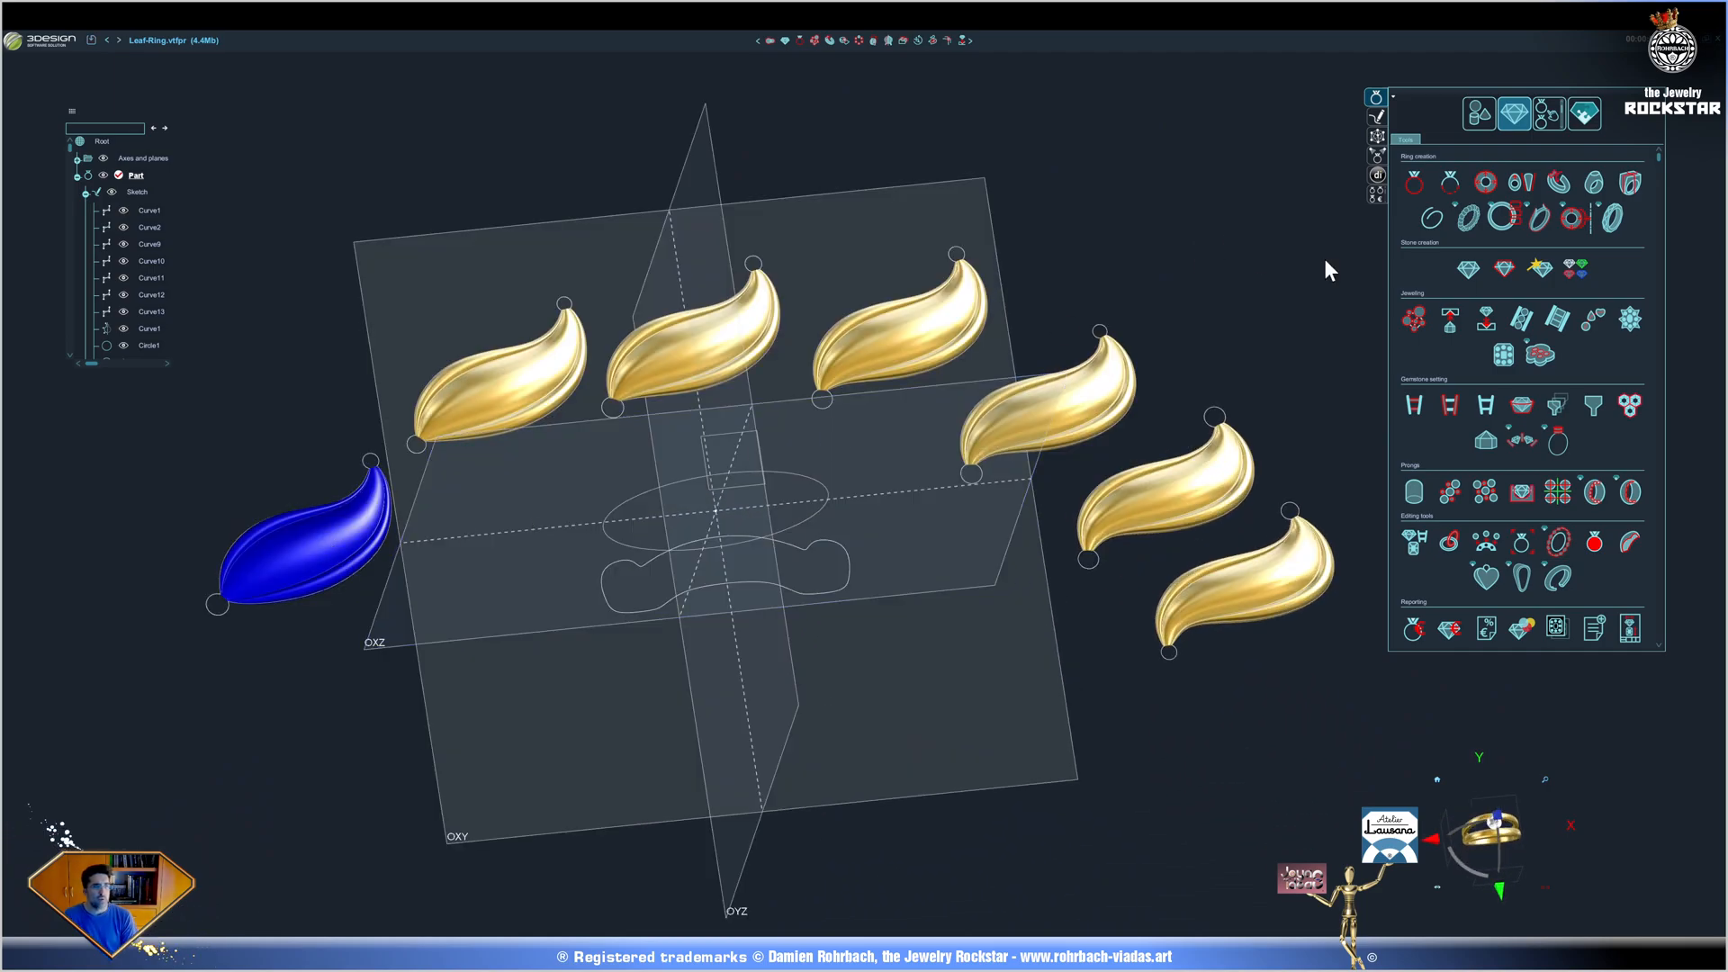
left_click(1479, 114)
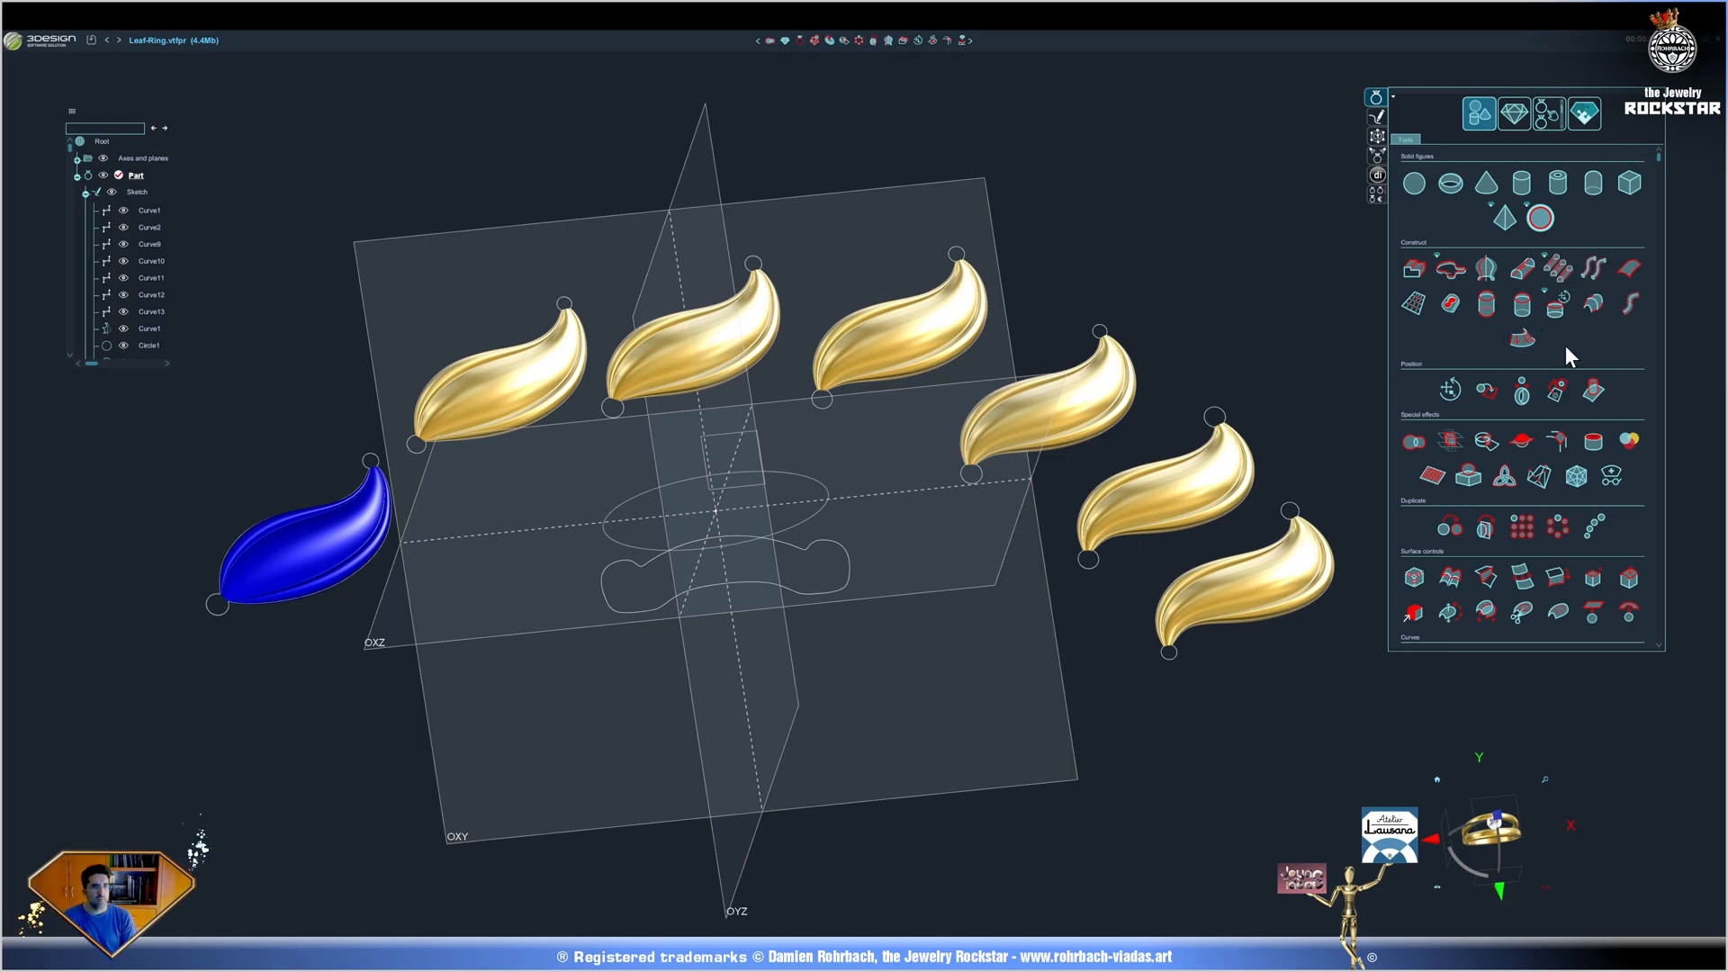
left_click(1490, 400)
Finish centring the first leaf and position the top-left leaf beside it, overlapping.
mouse_move(879, 821)
right_mouse_down()
mouse_move(755, 616)
mouse_move(744, 686)
right_mouse_up()
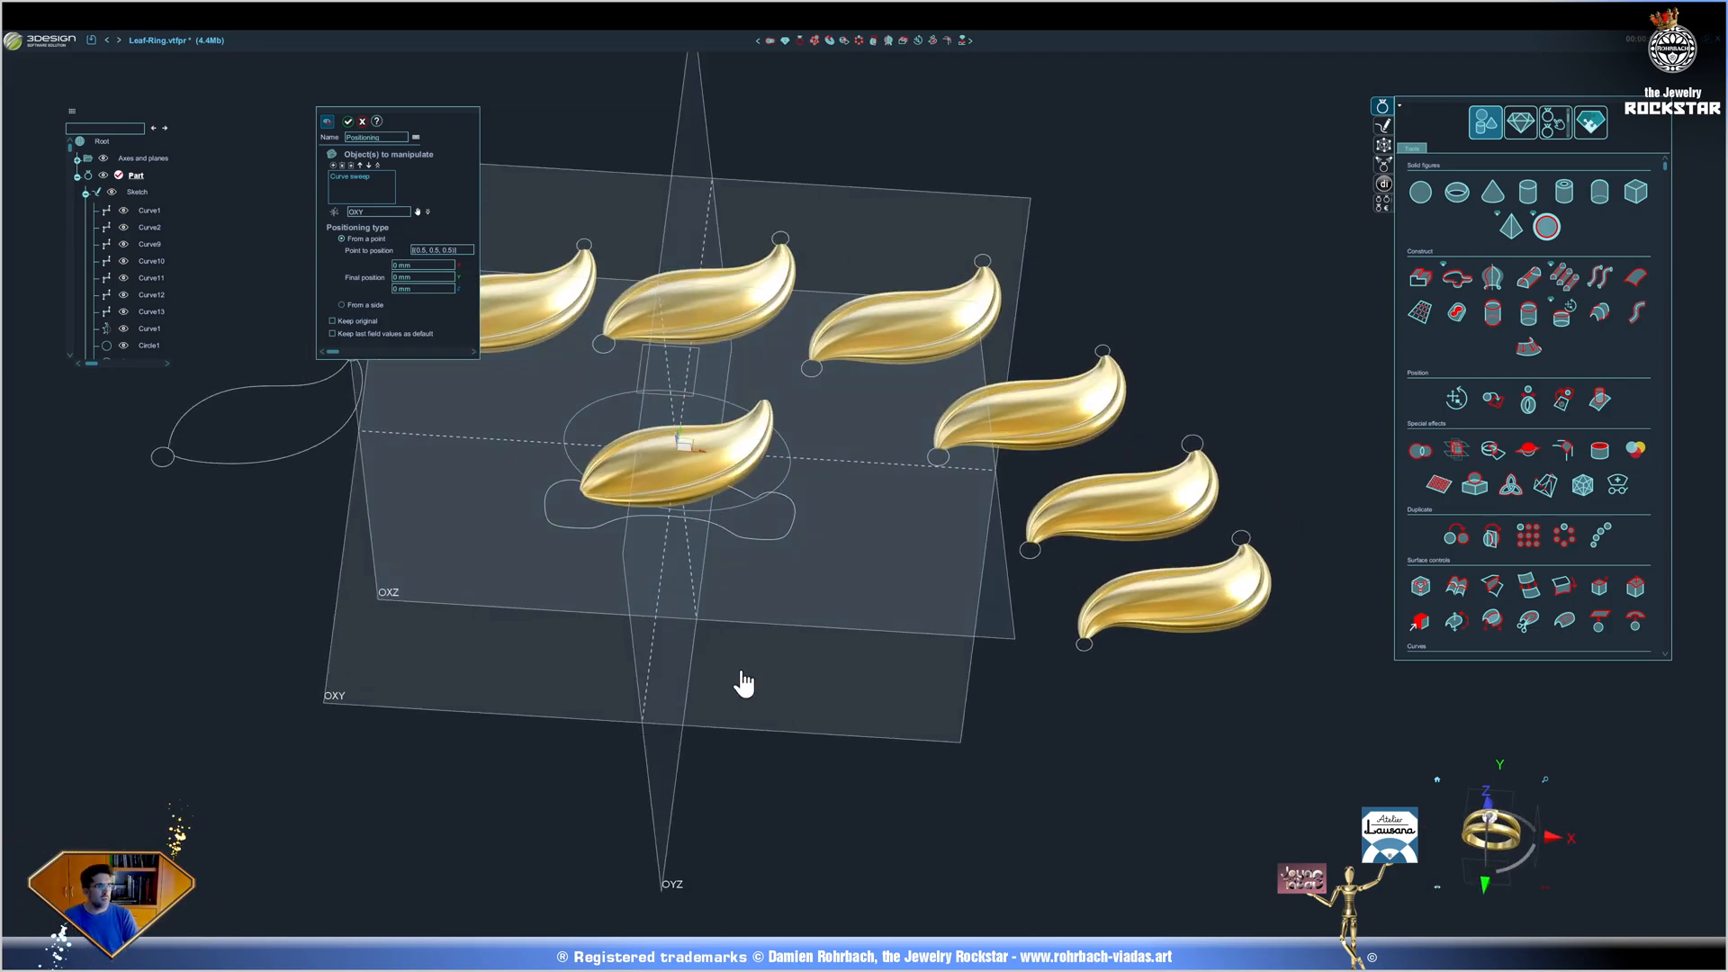
key("Return")
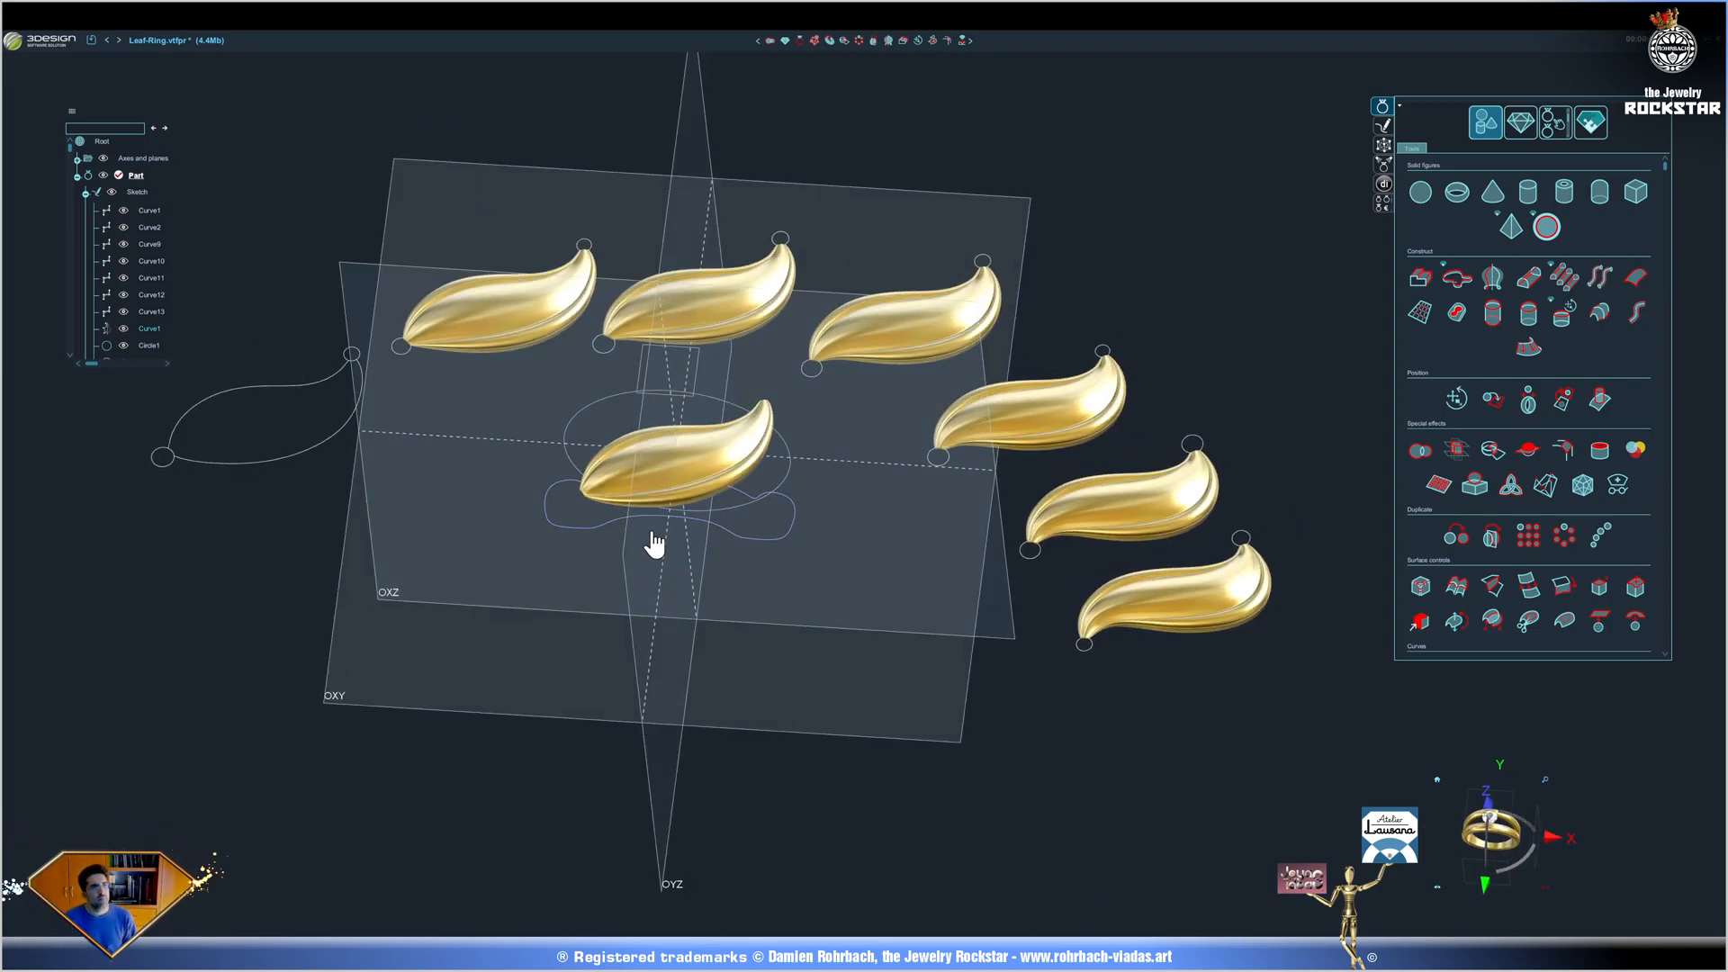
left_click(509, 295)
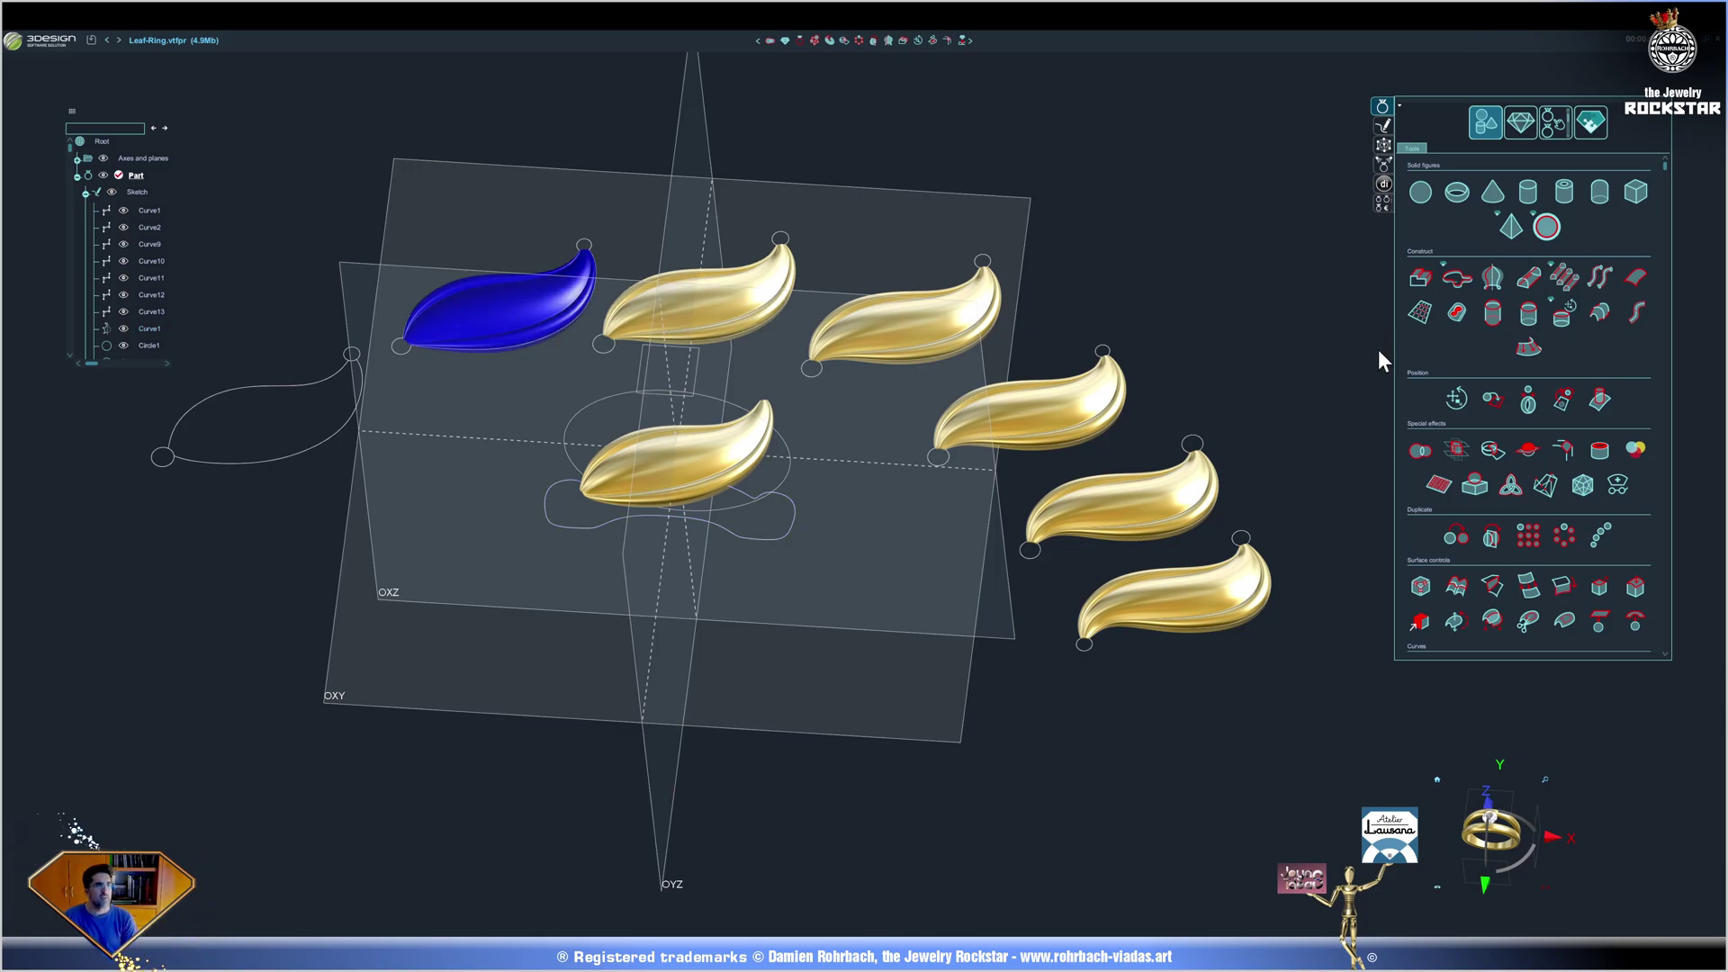
left_click(1497, 399)
scroll(680, 517, "up", 3)
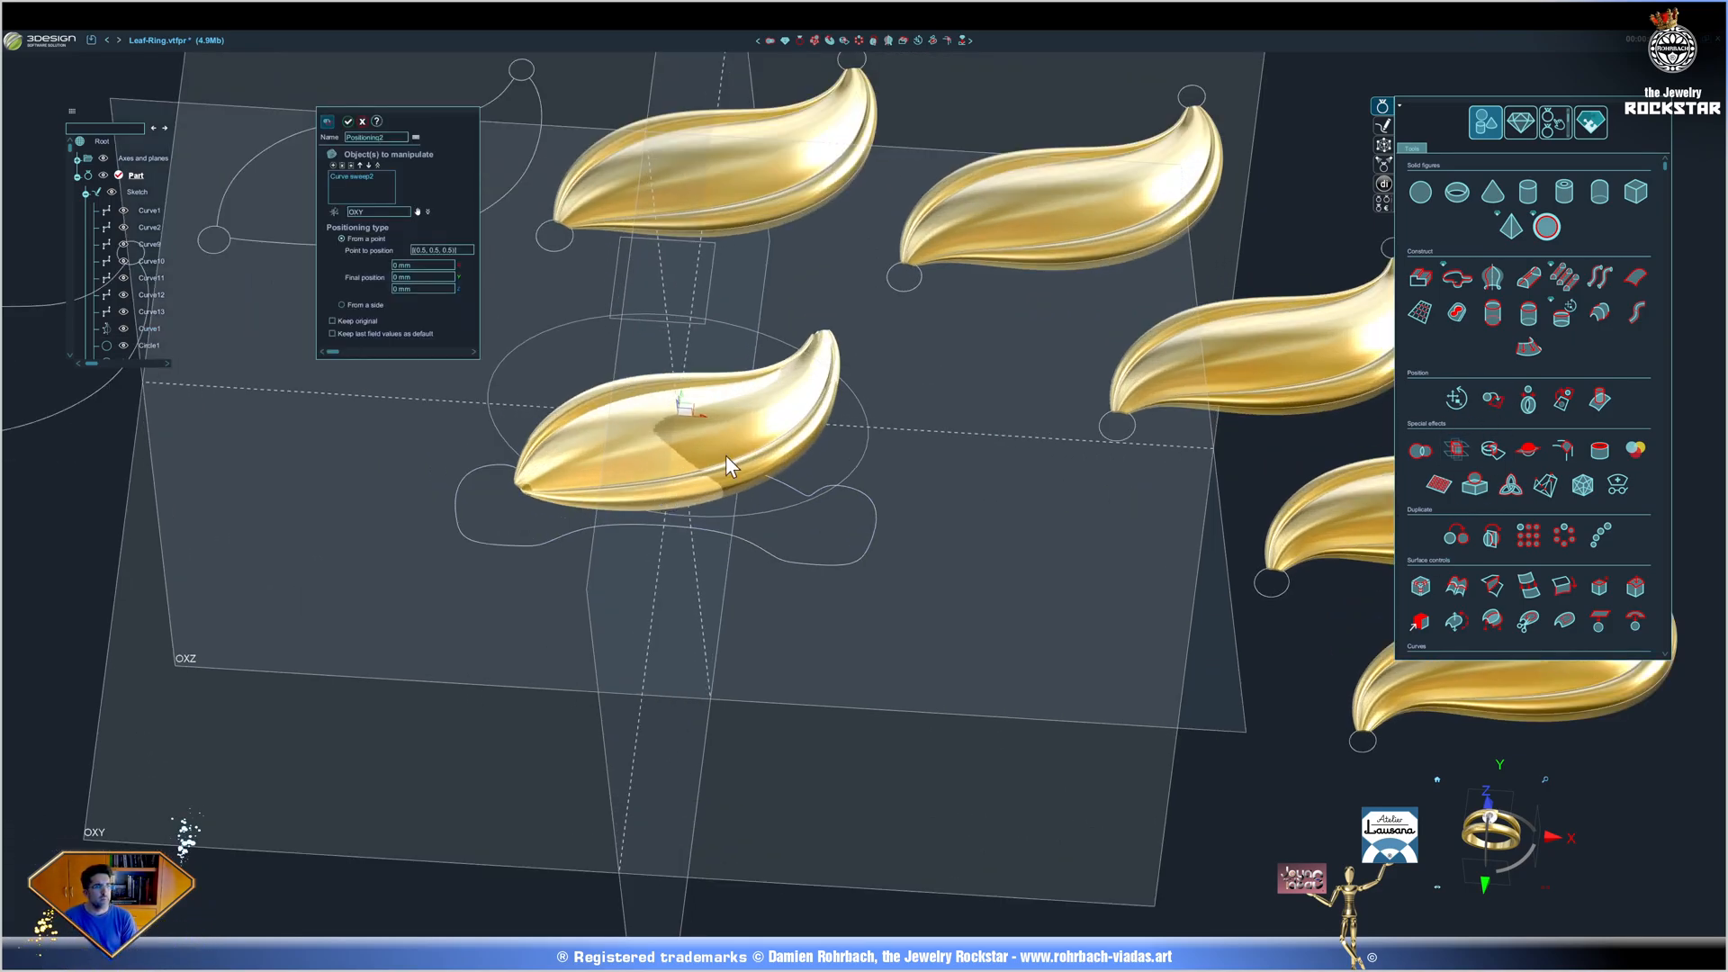
left_click(702, 427)
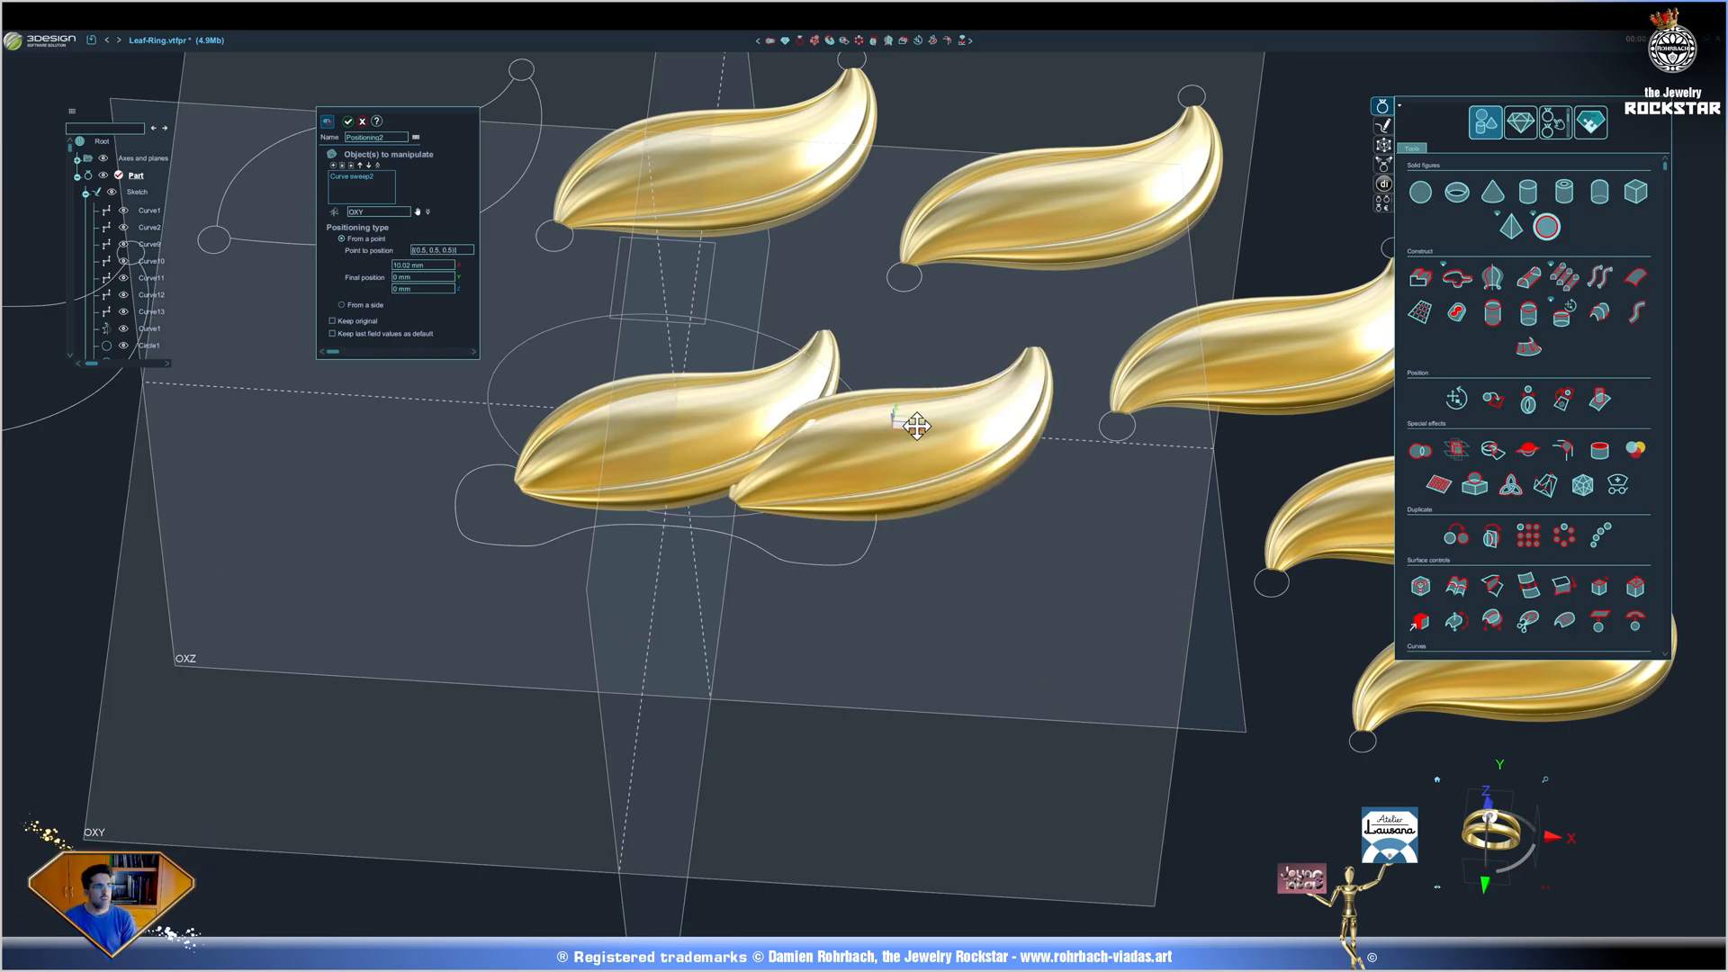
middle_click_drag(756, 432, 925, 527)
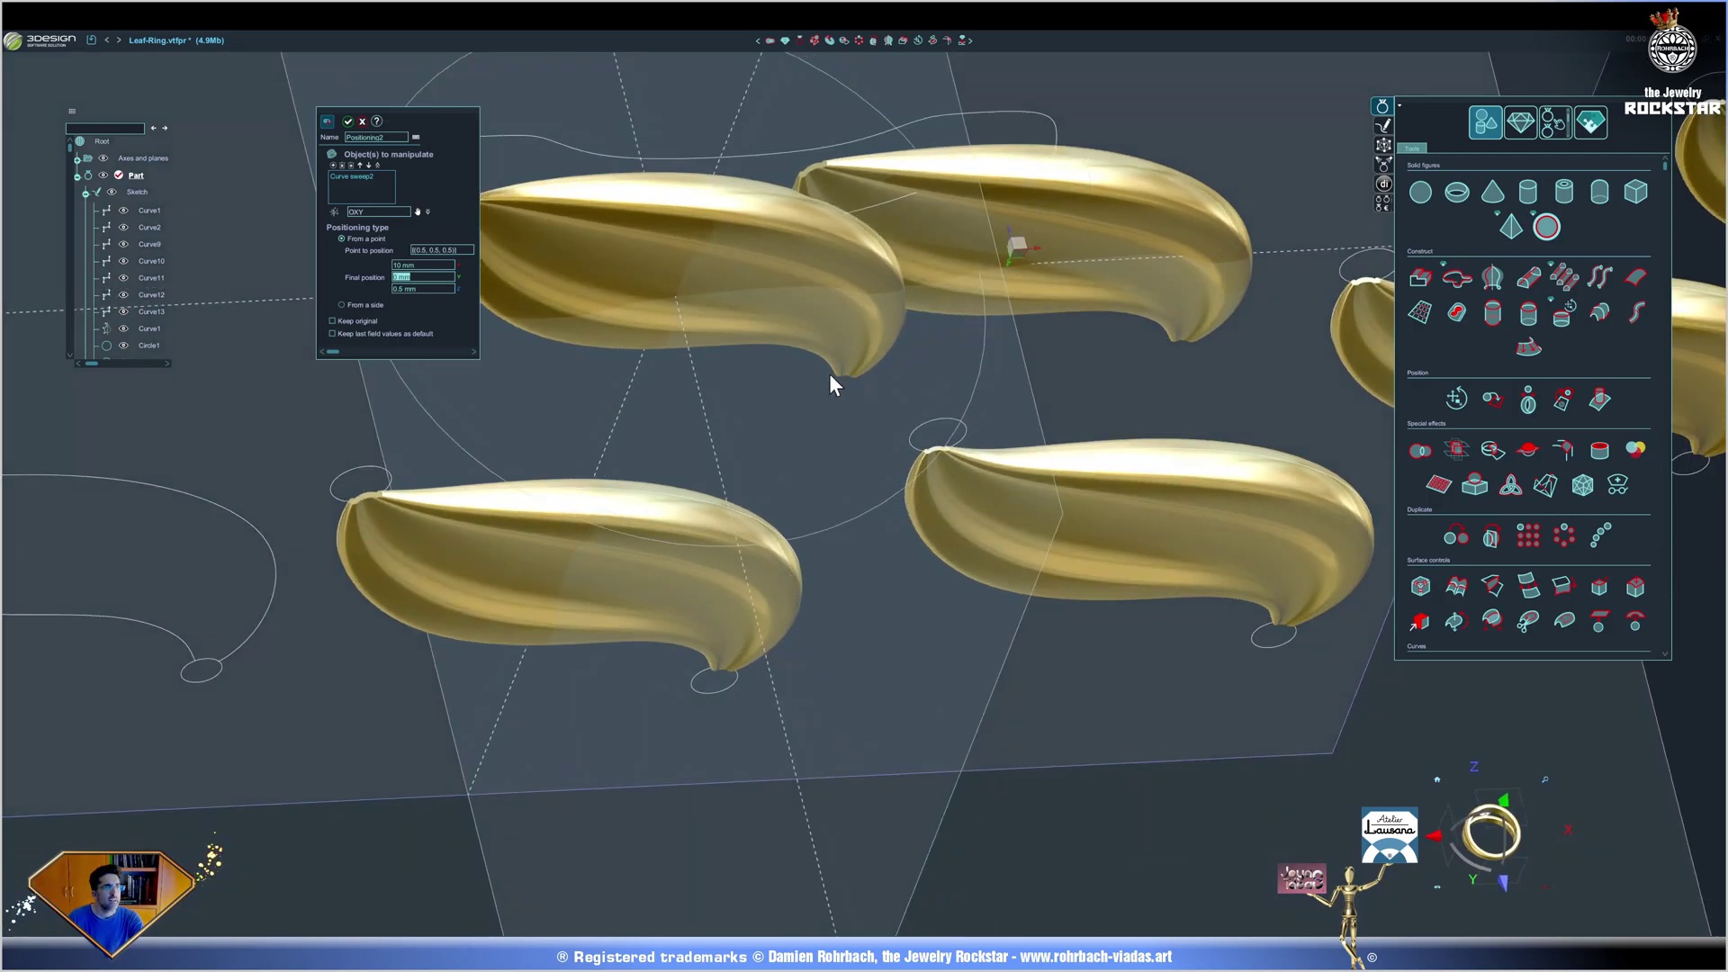
mouse_move(830, 374)
middle_mouse_down()
mouse_move(704, 275)
mouse_move(855, 402)
mouse_move(865, 745)
mouse_move(1009, 633)
mouse_move(1173, 720)
middle_mouse_up()
scroll(1173, 721, "down", 2)
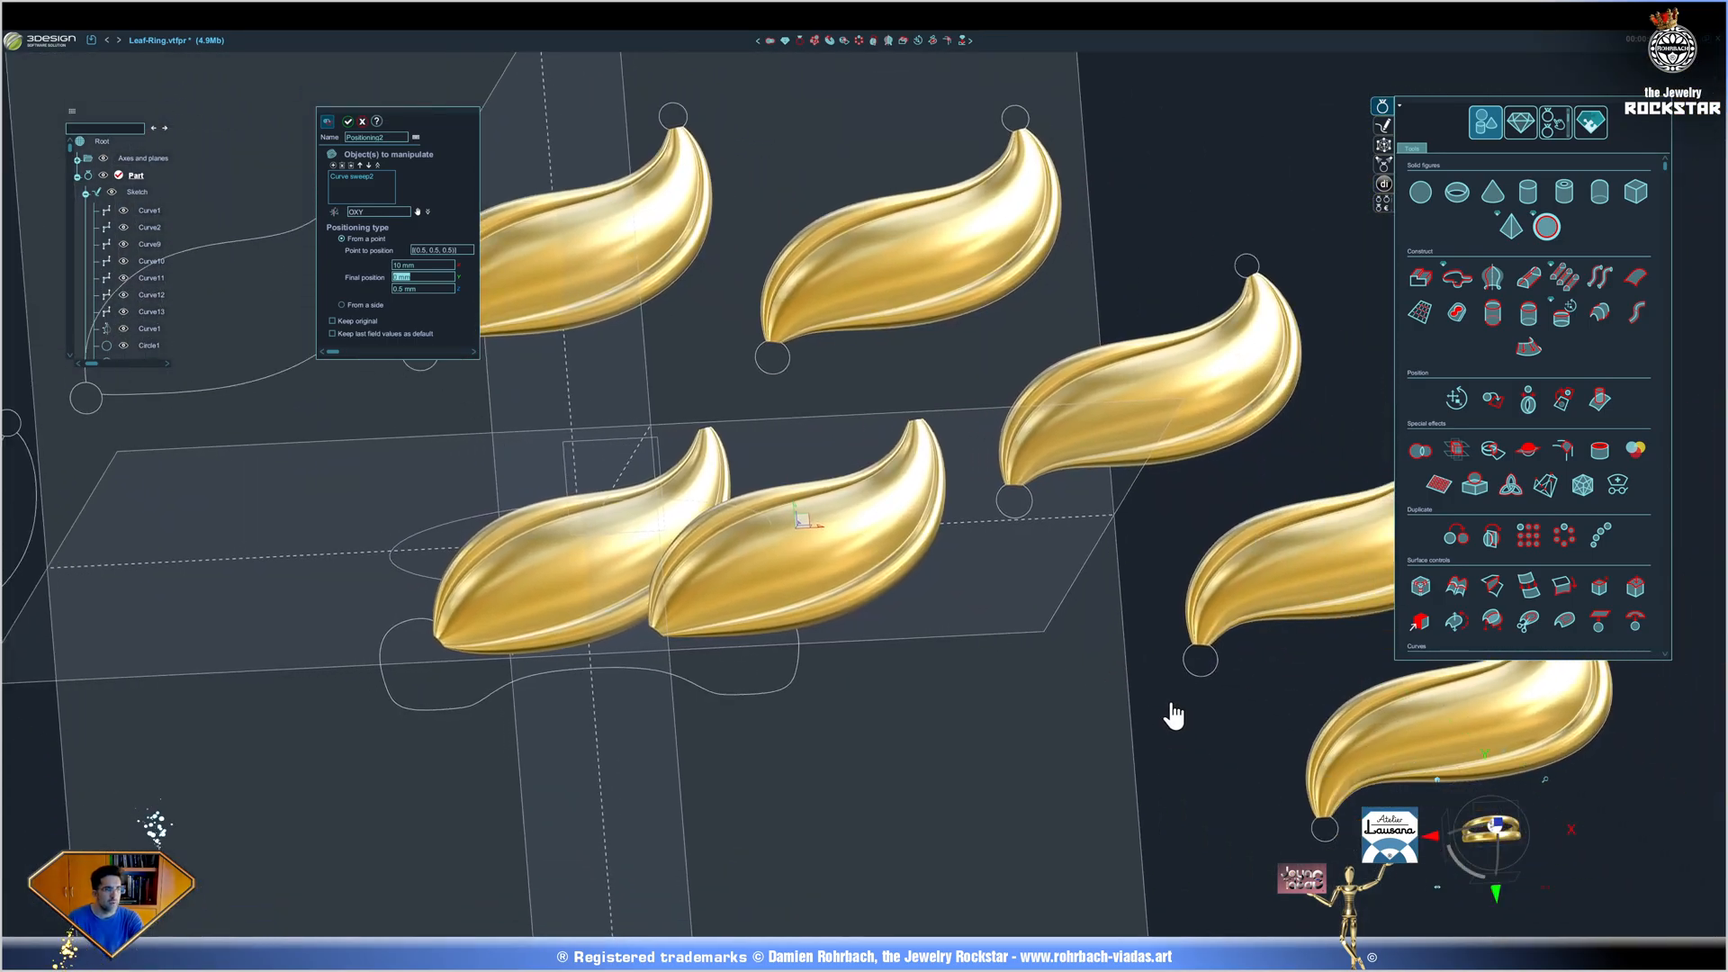
key("Escape")
Position the next leaf into the row, then select all the leaves of the row.
left_click(670, 283)
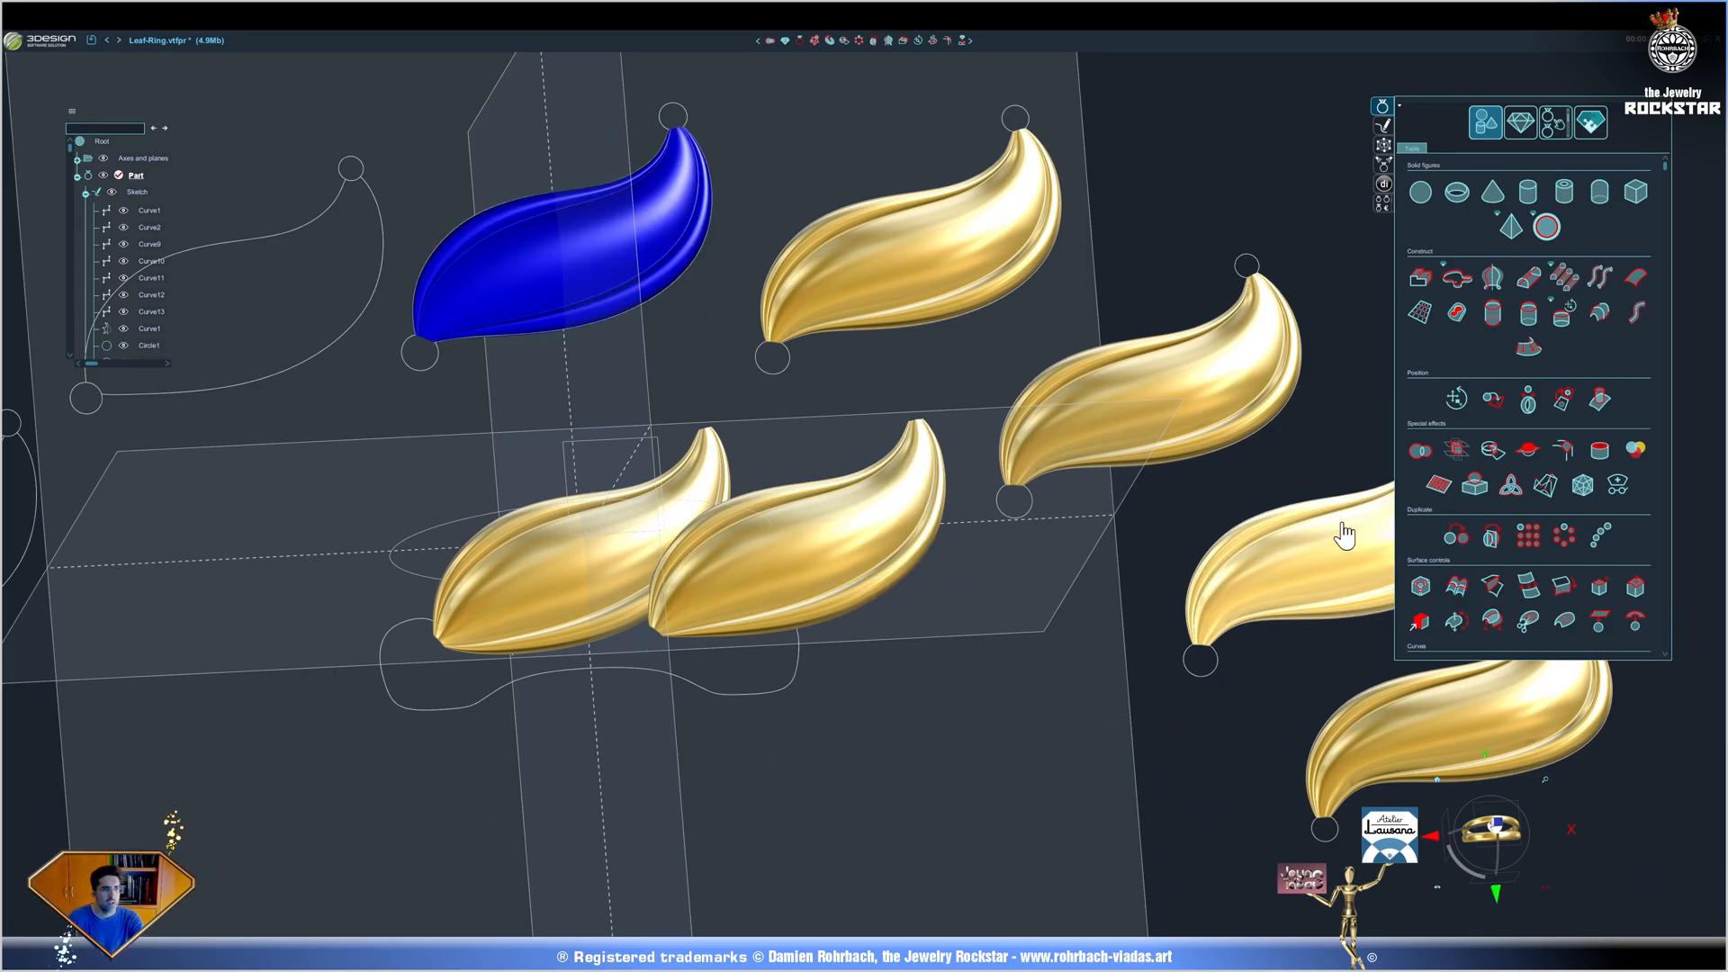
left_click(1493, 398)
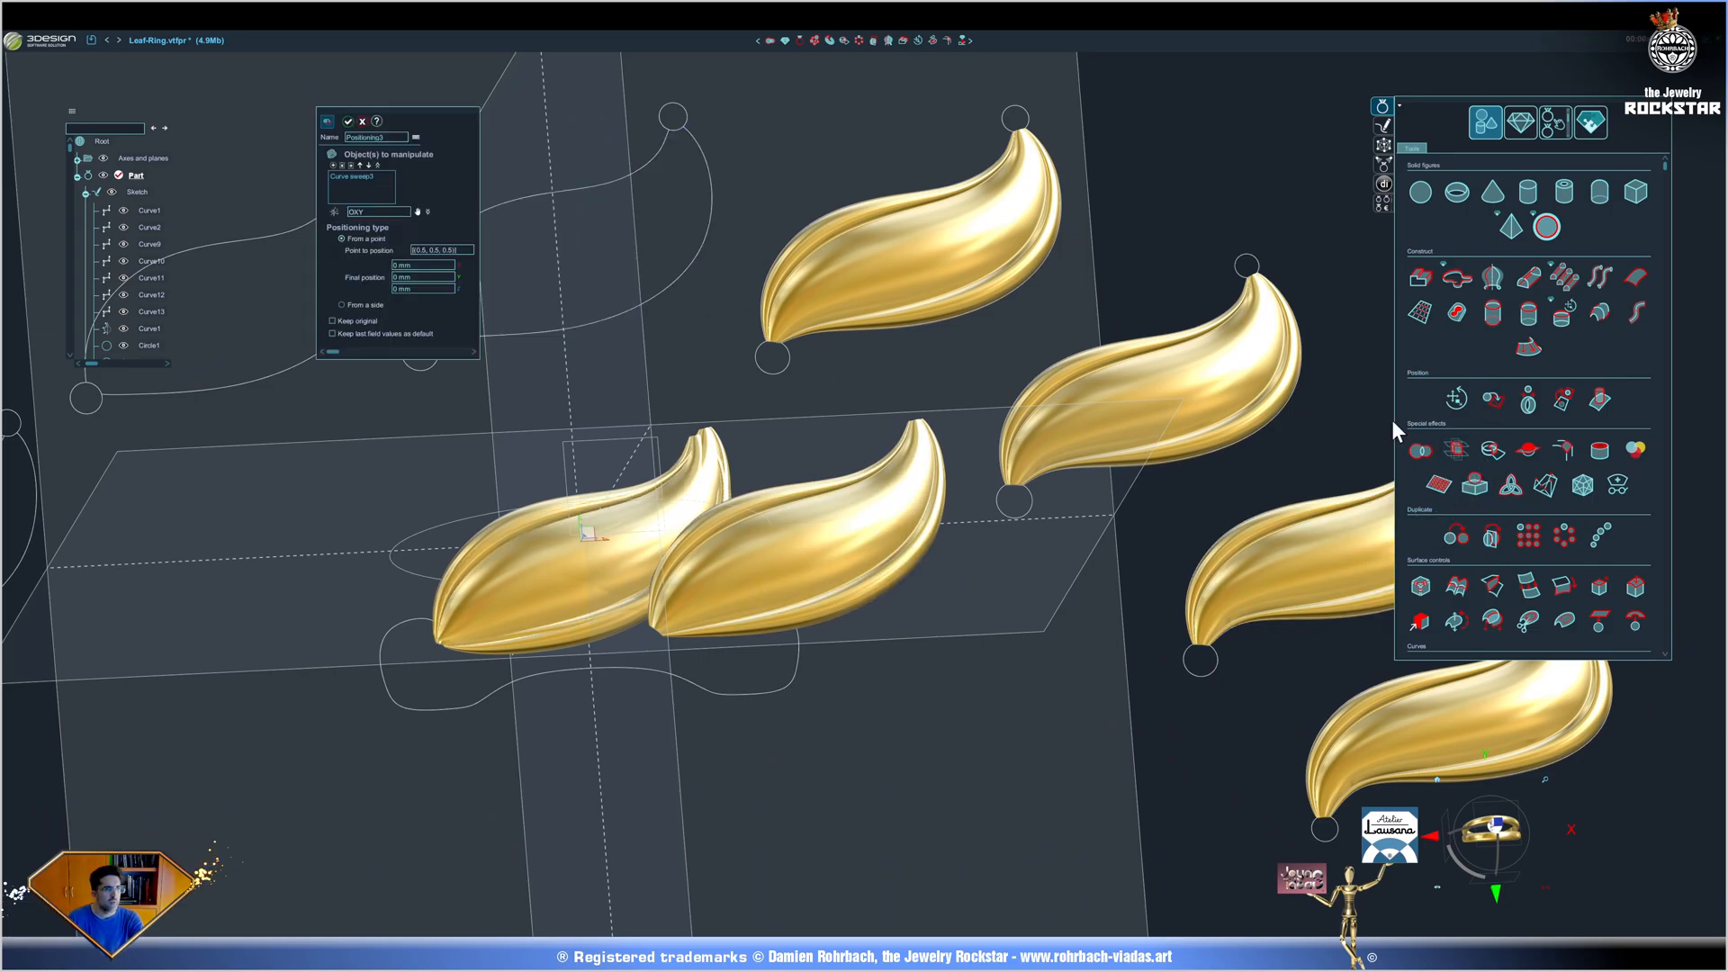
mouse_move(1086, 208)
right_mouse_down()
mouse_move(1064, 370)
mouse_move(900, 471)
right_mouse_up()
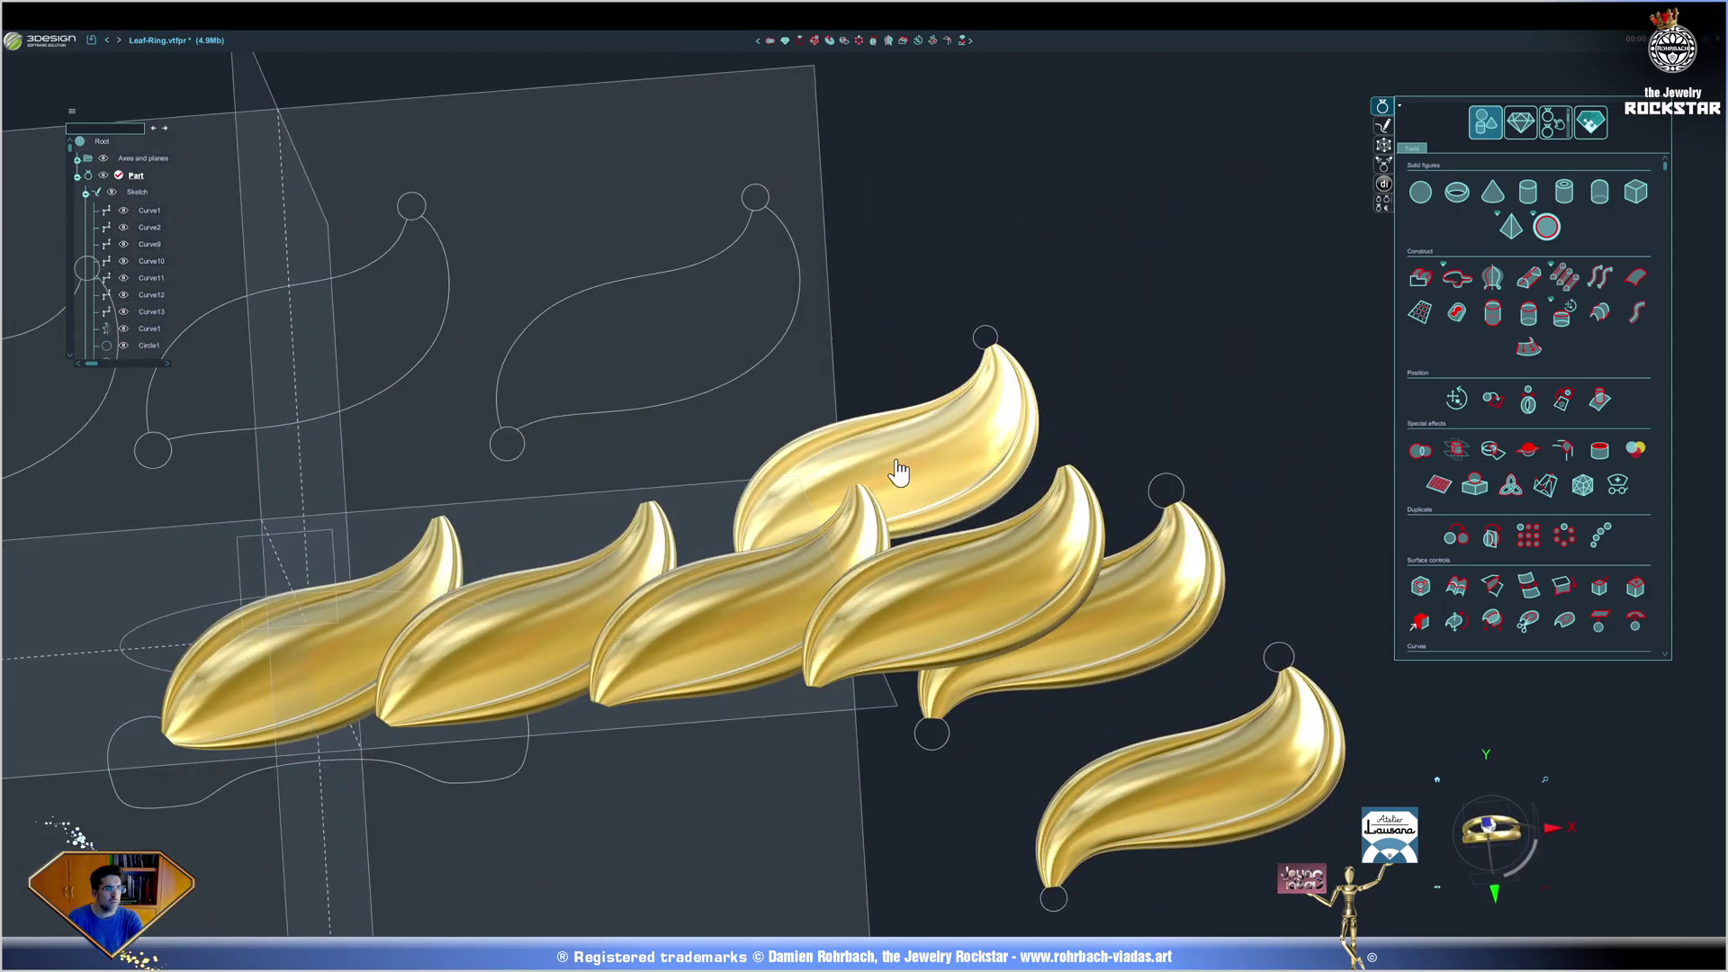
left_click(900, 472)
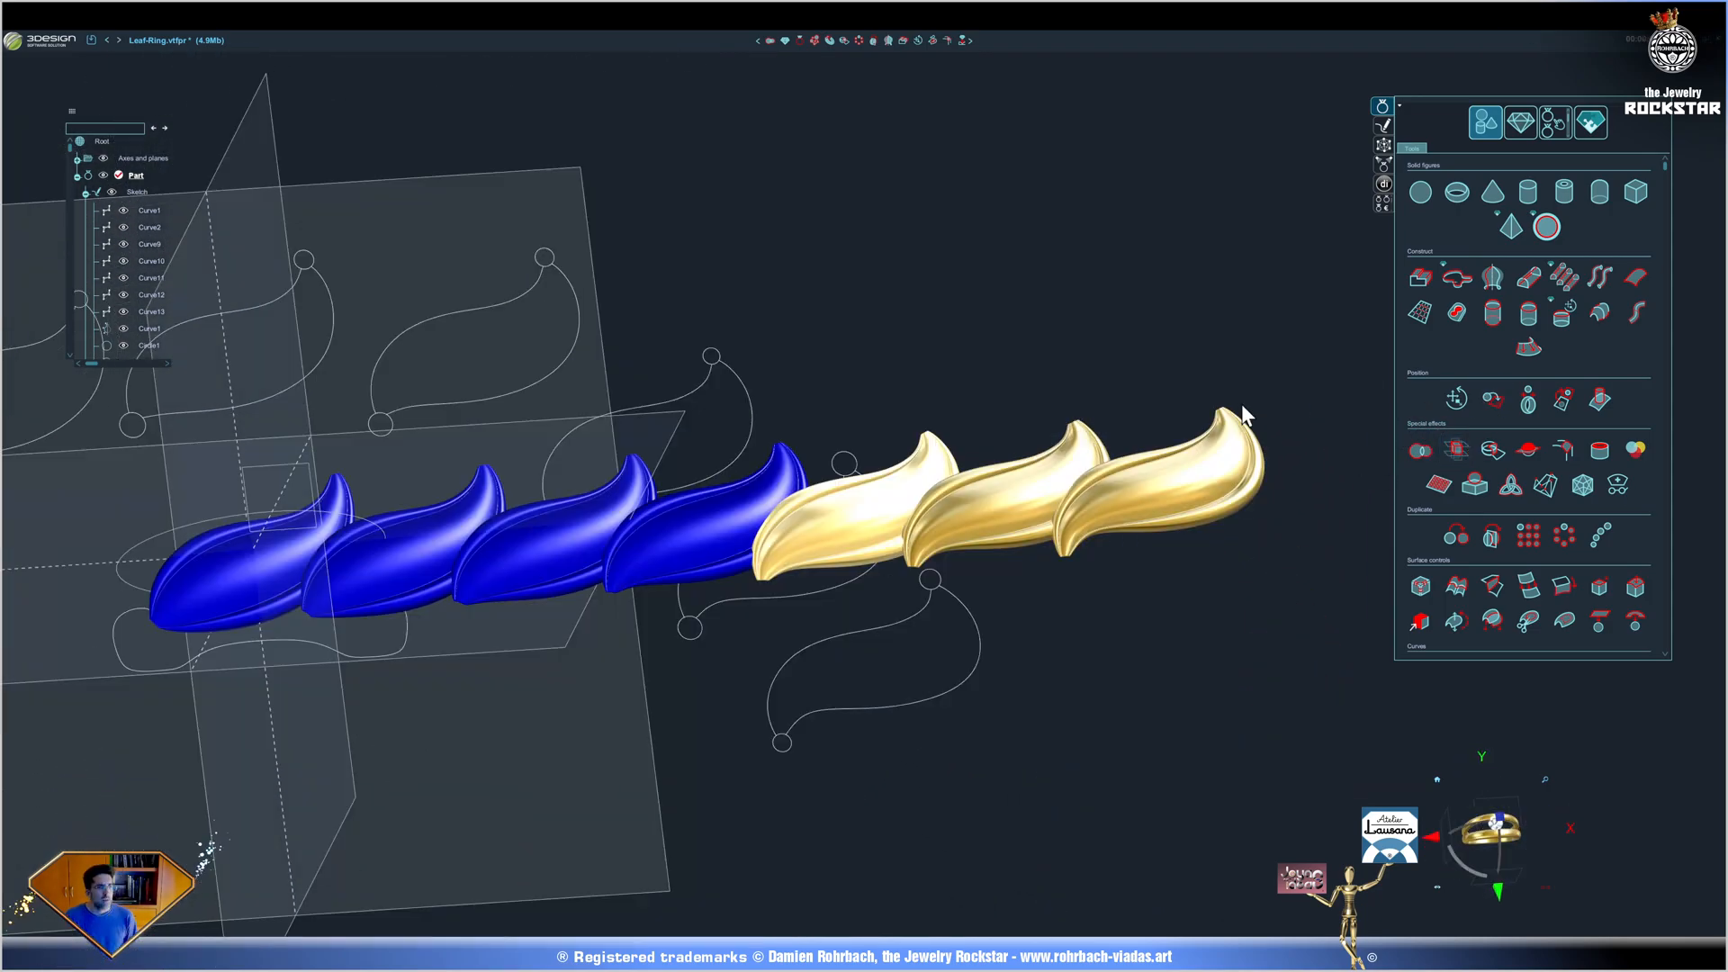
left_click(867, 513, "shift")
left_click(999, 500, "shift")
left_click(1161, 479, "shift")
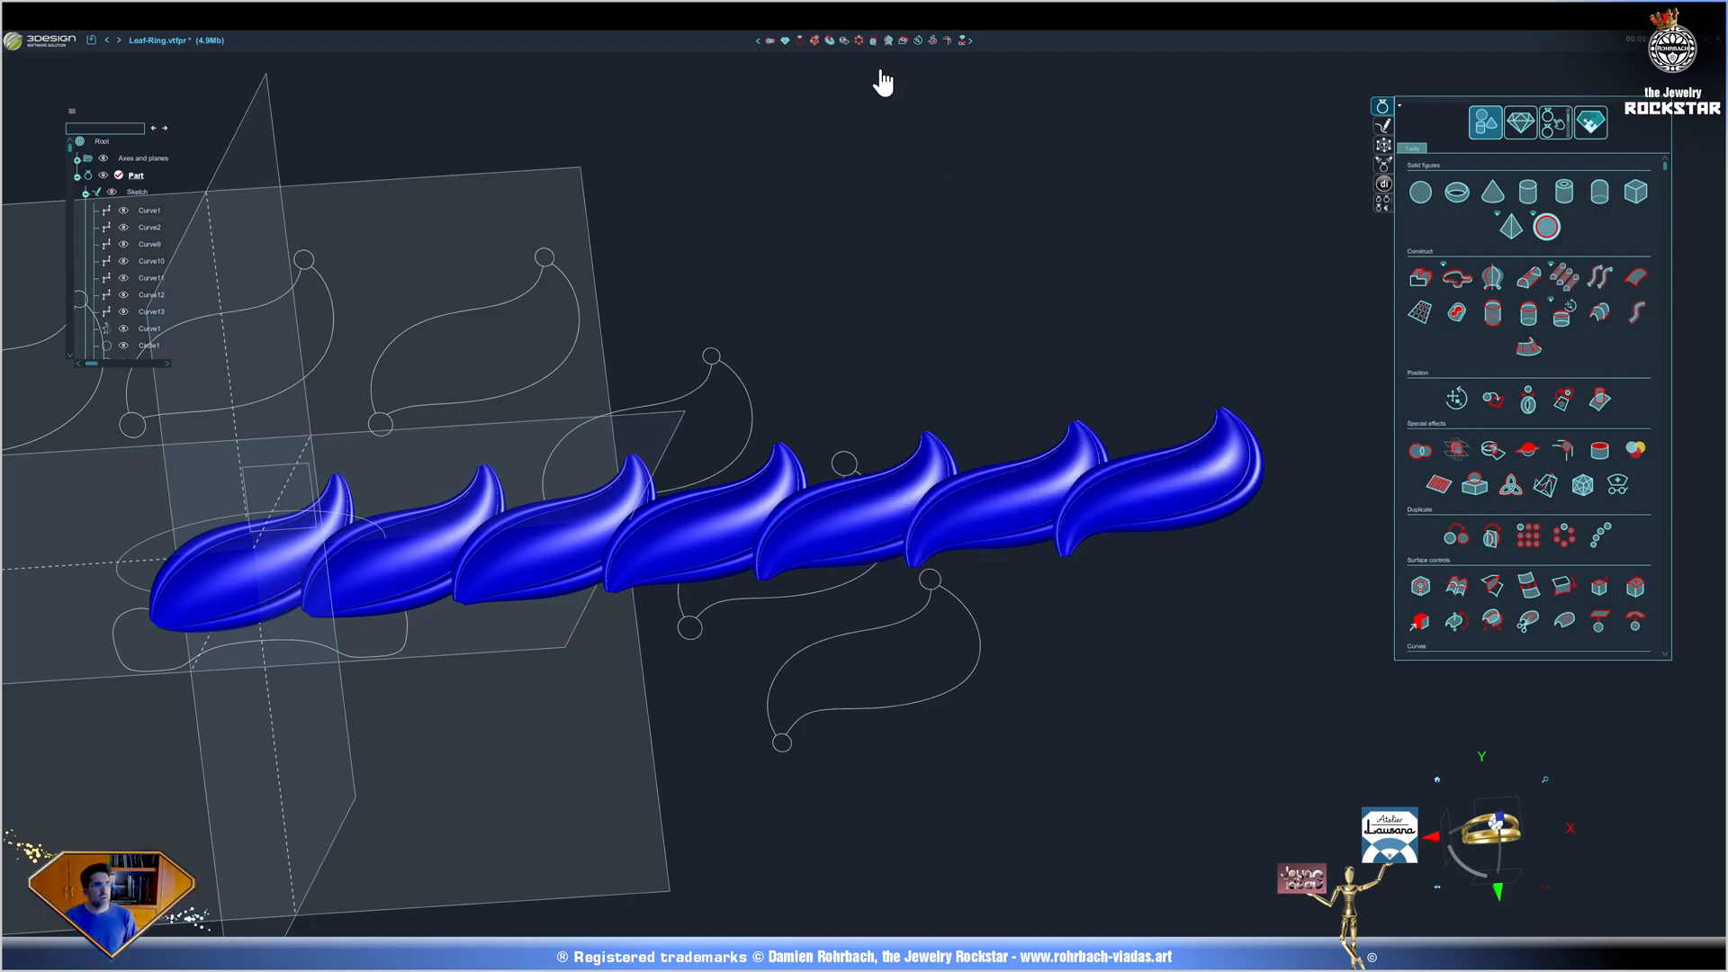
Wrap the leaf row into a circular ring with Fixed radius and validate.
left_click(919, 42)
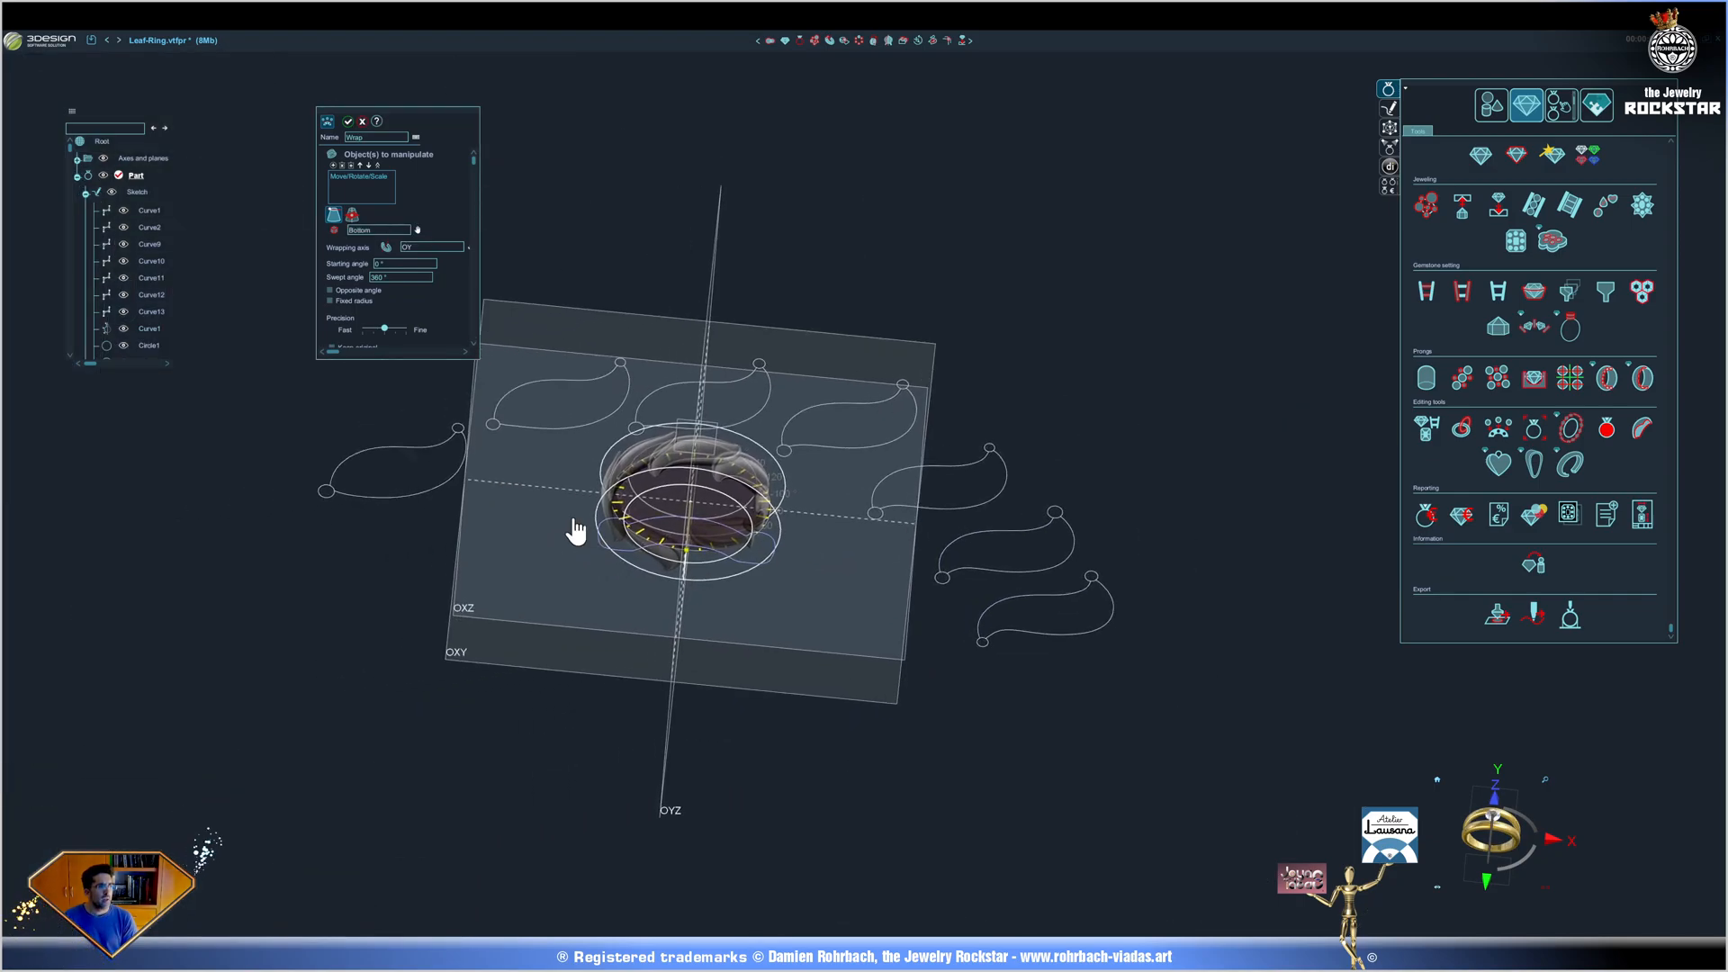
scroll(577, 530, "up", 5)
middle_click_drag(608, 553, 885, 546)
mouse_move(1022, 322)
middle_mouse_down()
mouse_move(870, 320)
mouse_move(1127, 406)
mouse_move(1071, 610)
mouse_move(833, 287)
mouse_move(769, 460)
mouse_move(953, 445)
mouse_move(668, 753)
mouse_move(959, 360)
mouse_move(1179, 264)
mouse_move(811, 518)
mouse_move(730, 785)
mouse_move(995, 468)
mouse_move(964, 734)
mouse_move(531, 368)
mouse_move(446, 391)
mouse_move(857, 417)
mouse_move(715, 726)
middle_mouse_up()
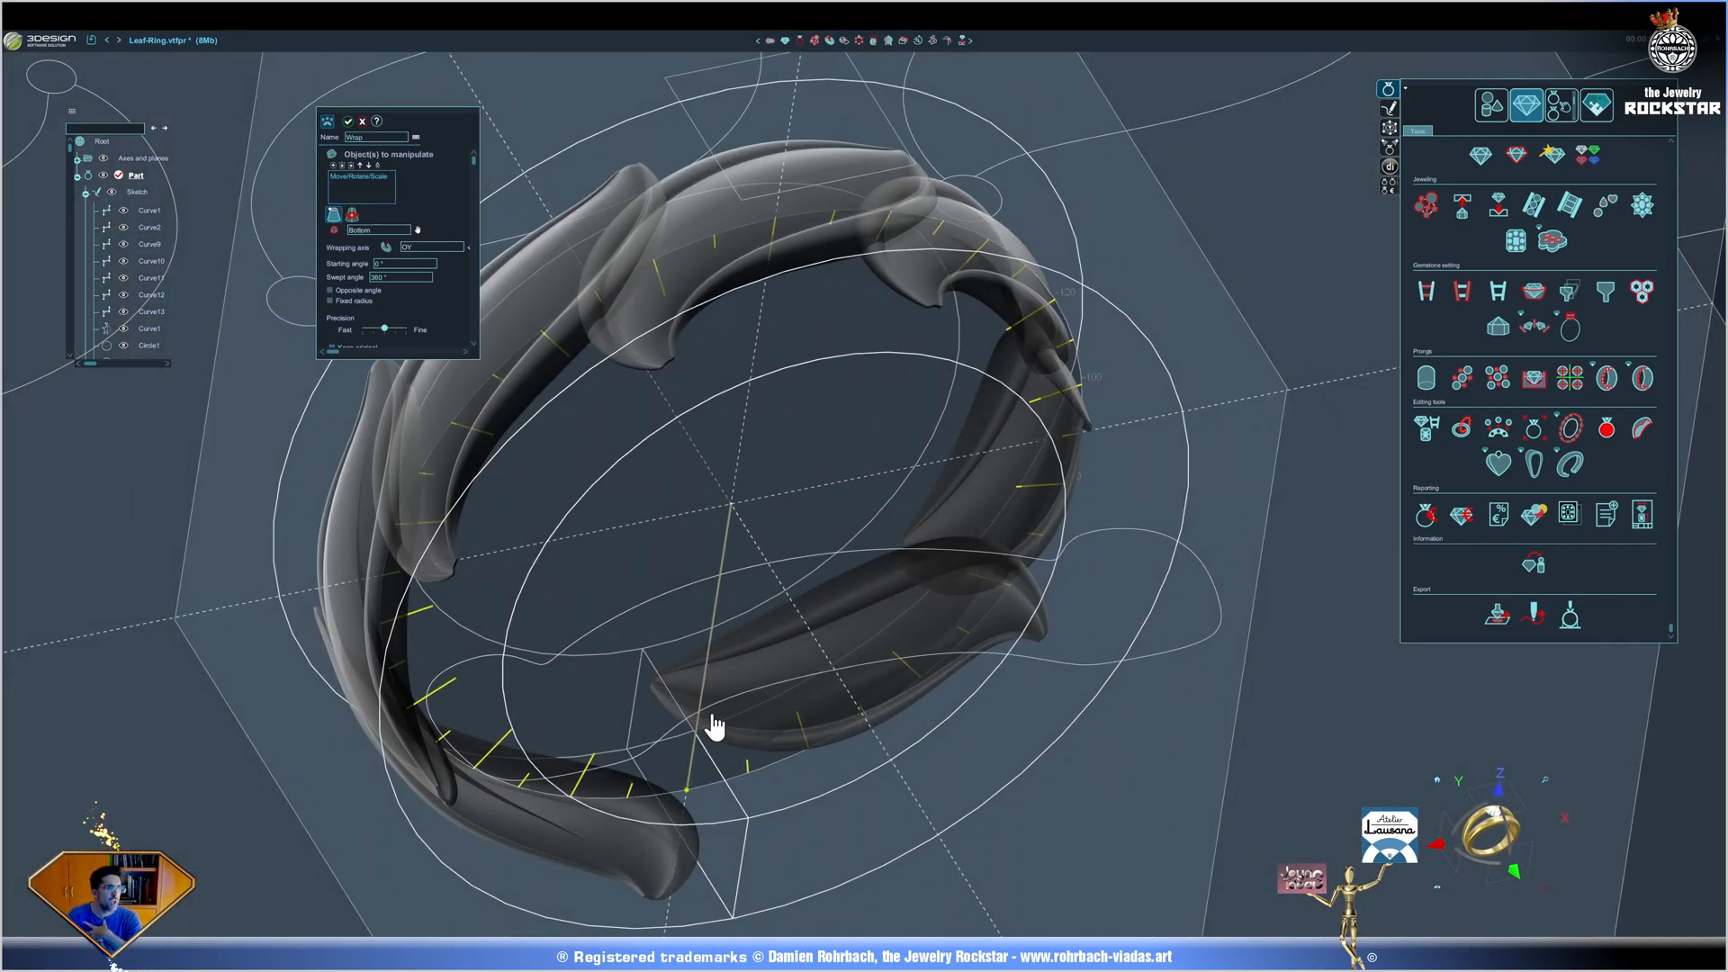
mouse_move(689, 802)
left_mouse_down()
mouse_move(480, 681)
mouse_move(446, 541)
mouse_move(718, 438)
mouse_move(540, 338)
left_mouse_up()
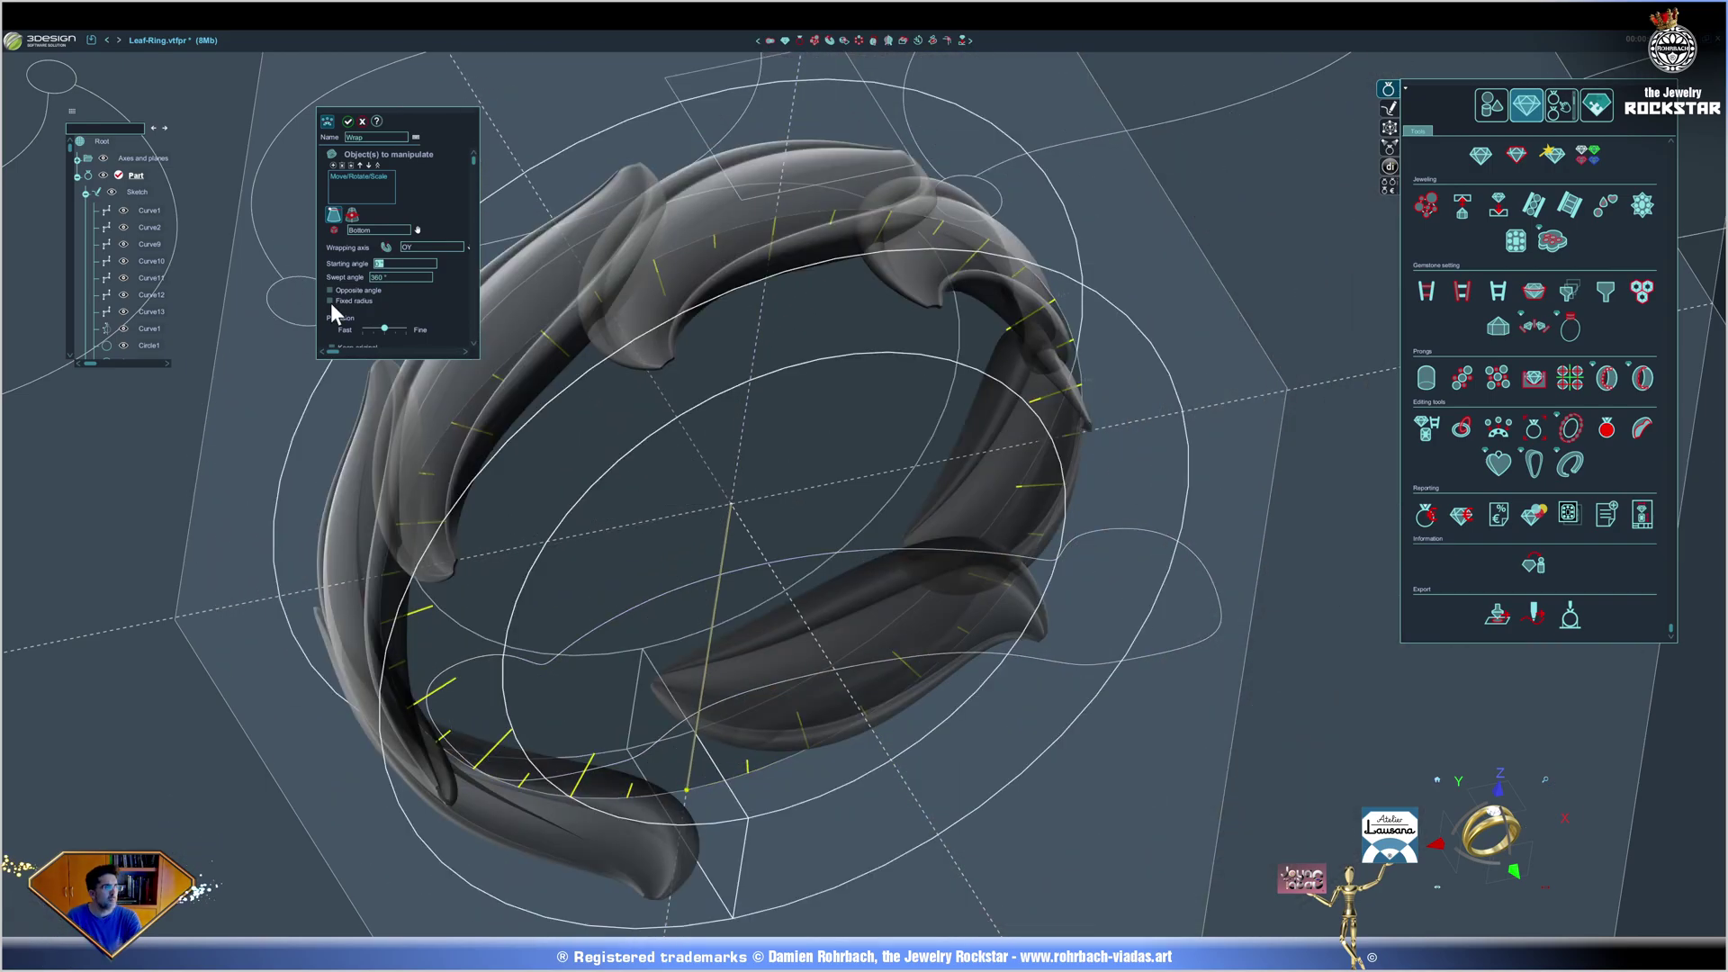
left_click(330, 302)
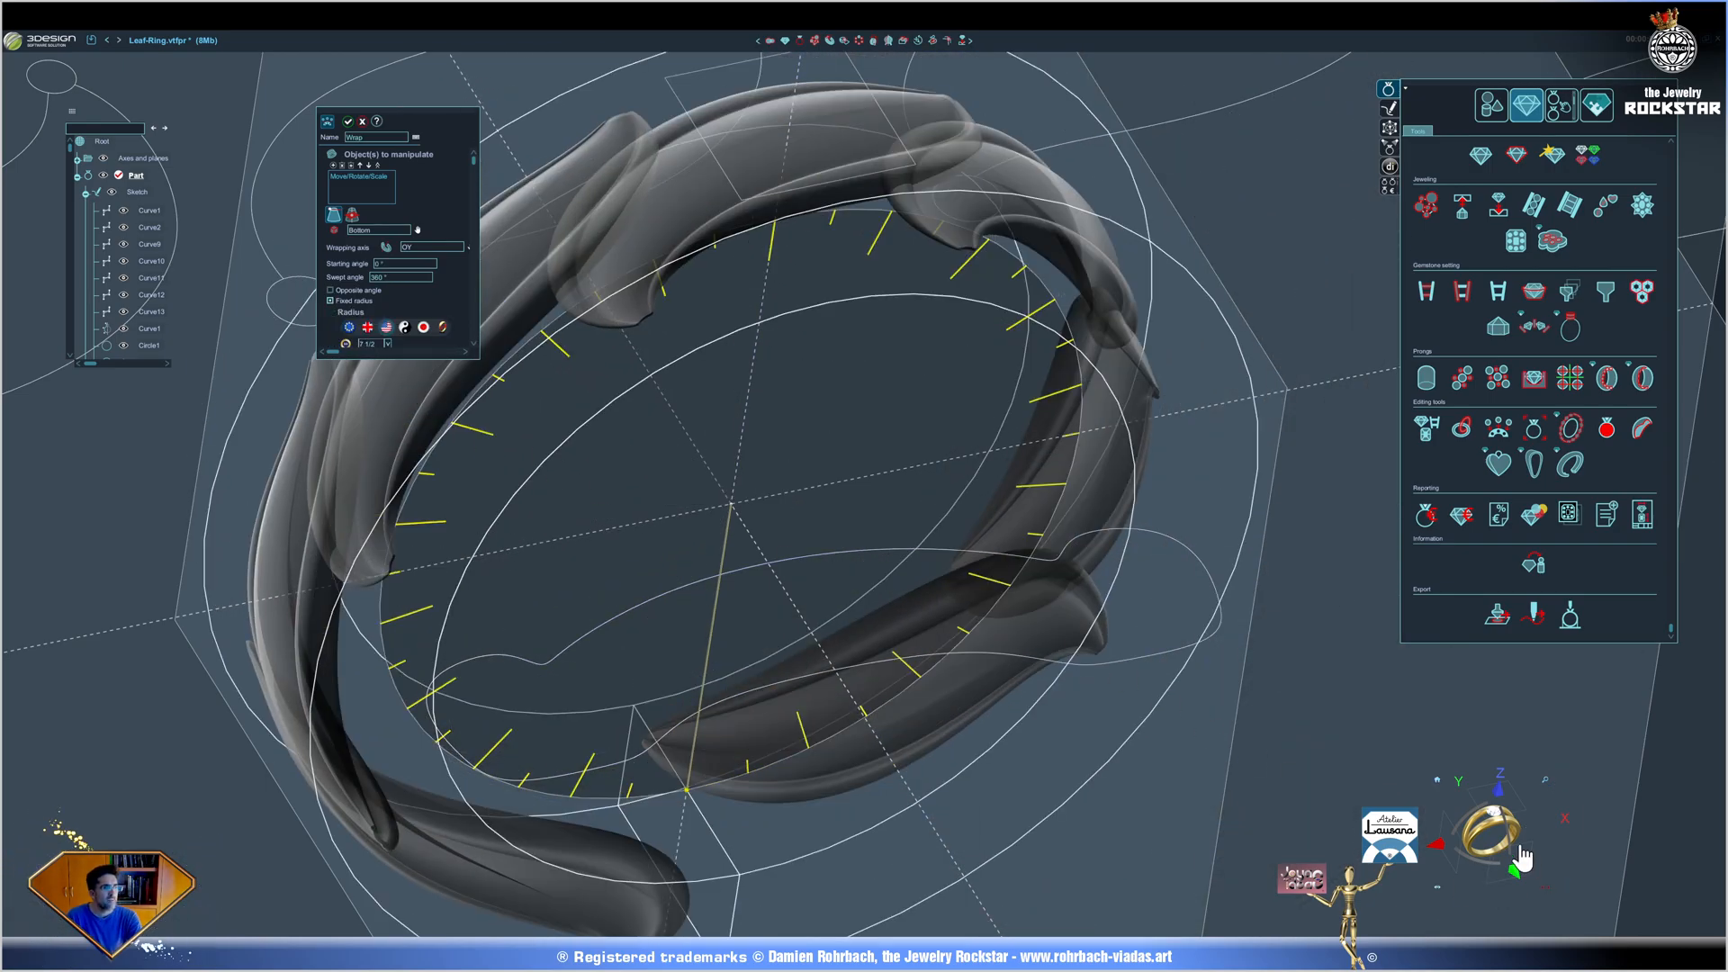
left_click(1516, 860)
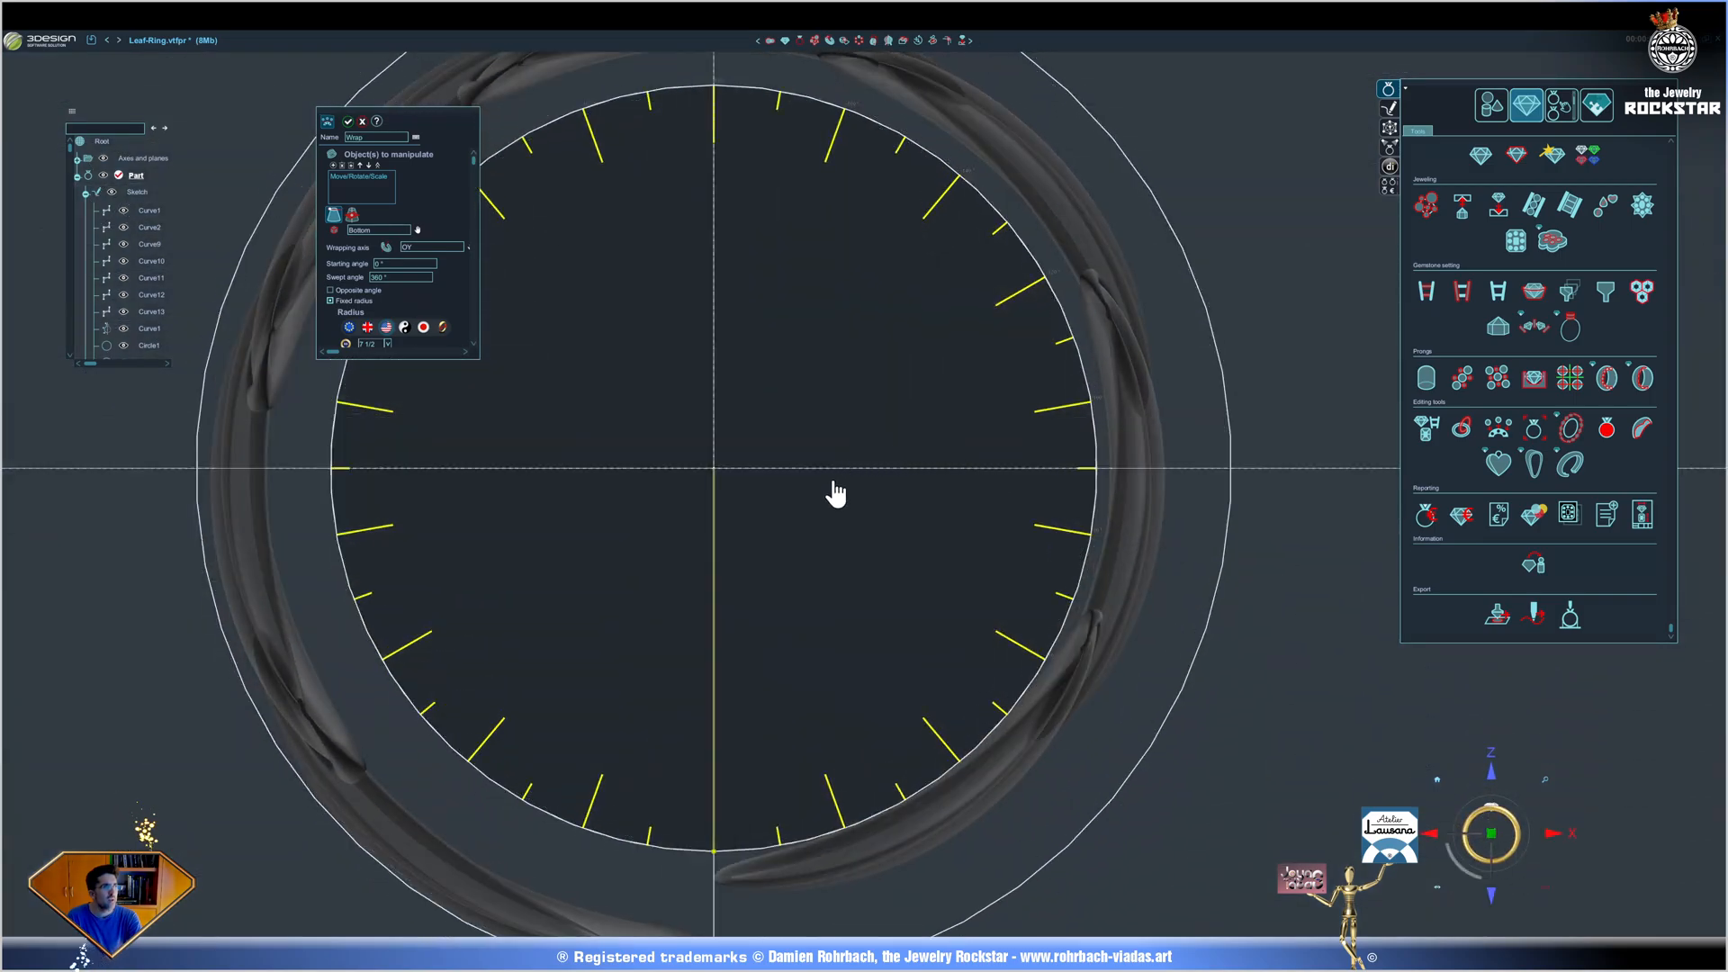
key("Return")
Begin rotating the wrapped ring around its axis with Move/Rotate/Scale.
right_click_drag(948, 387, 707, 686)
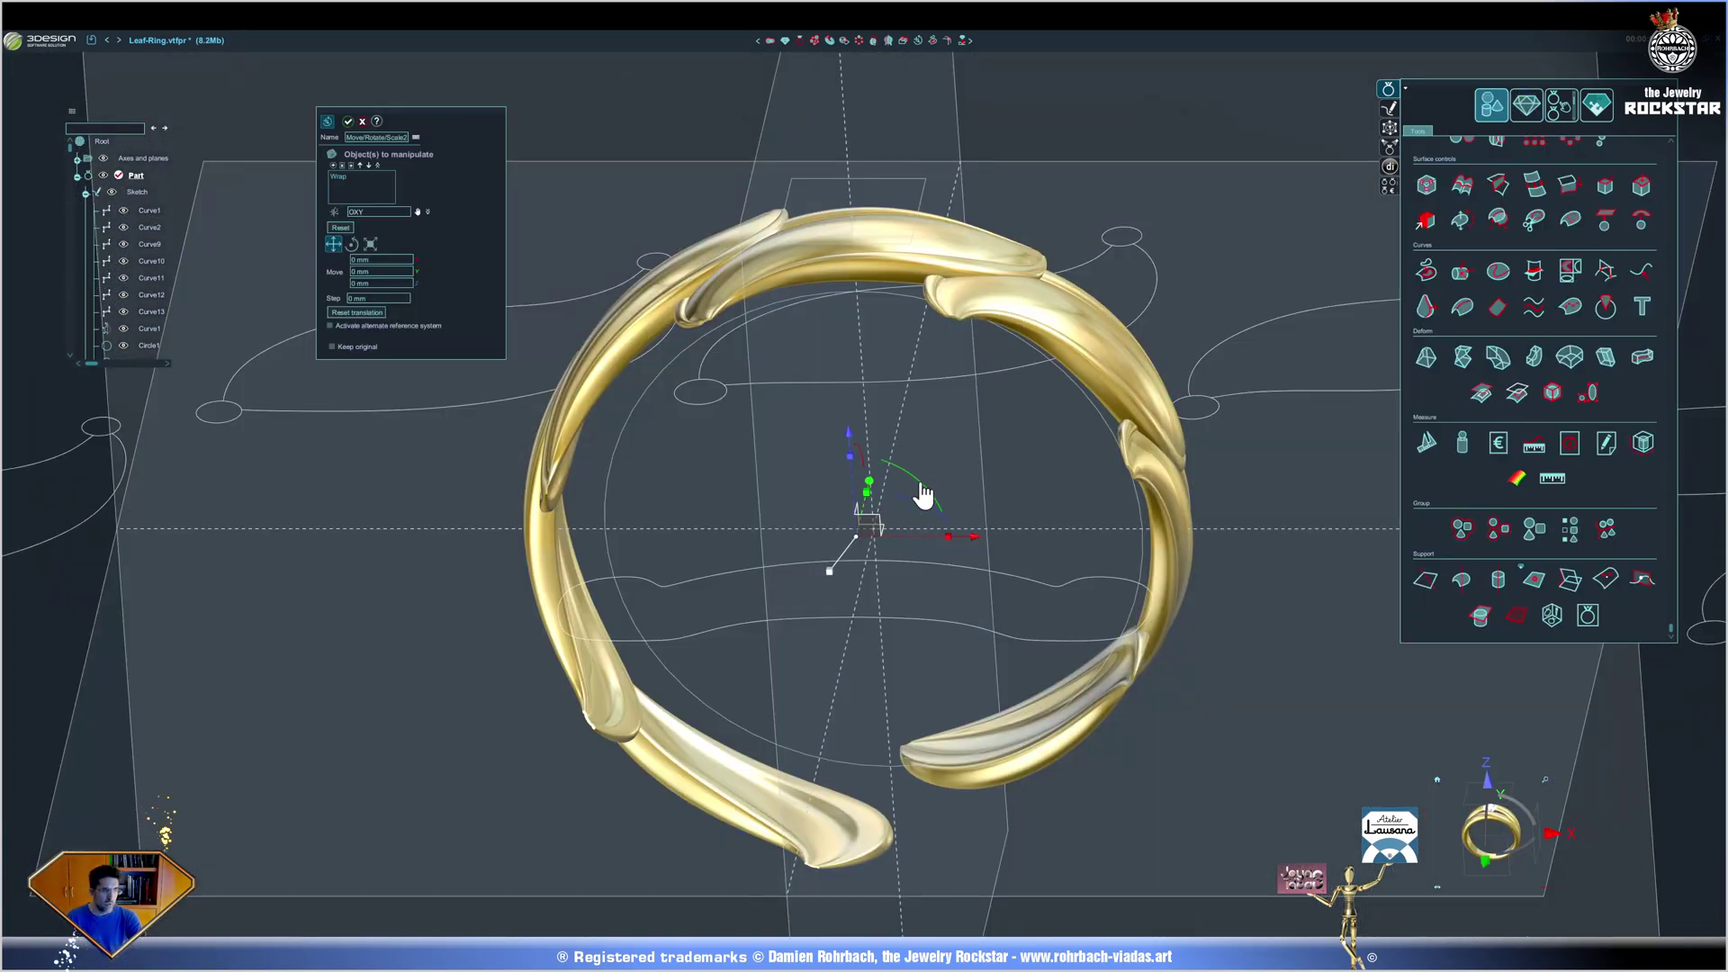
left_click_drag(923, 496, 563, 394)
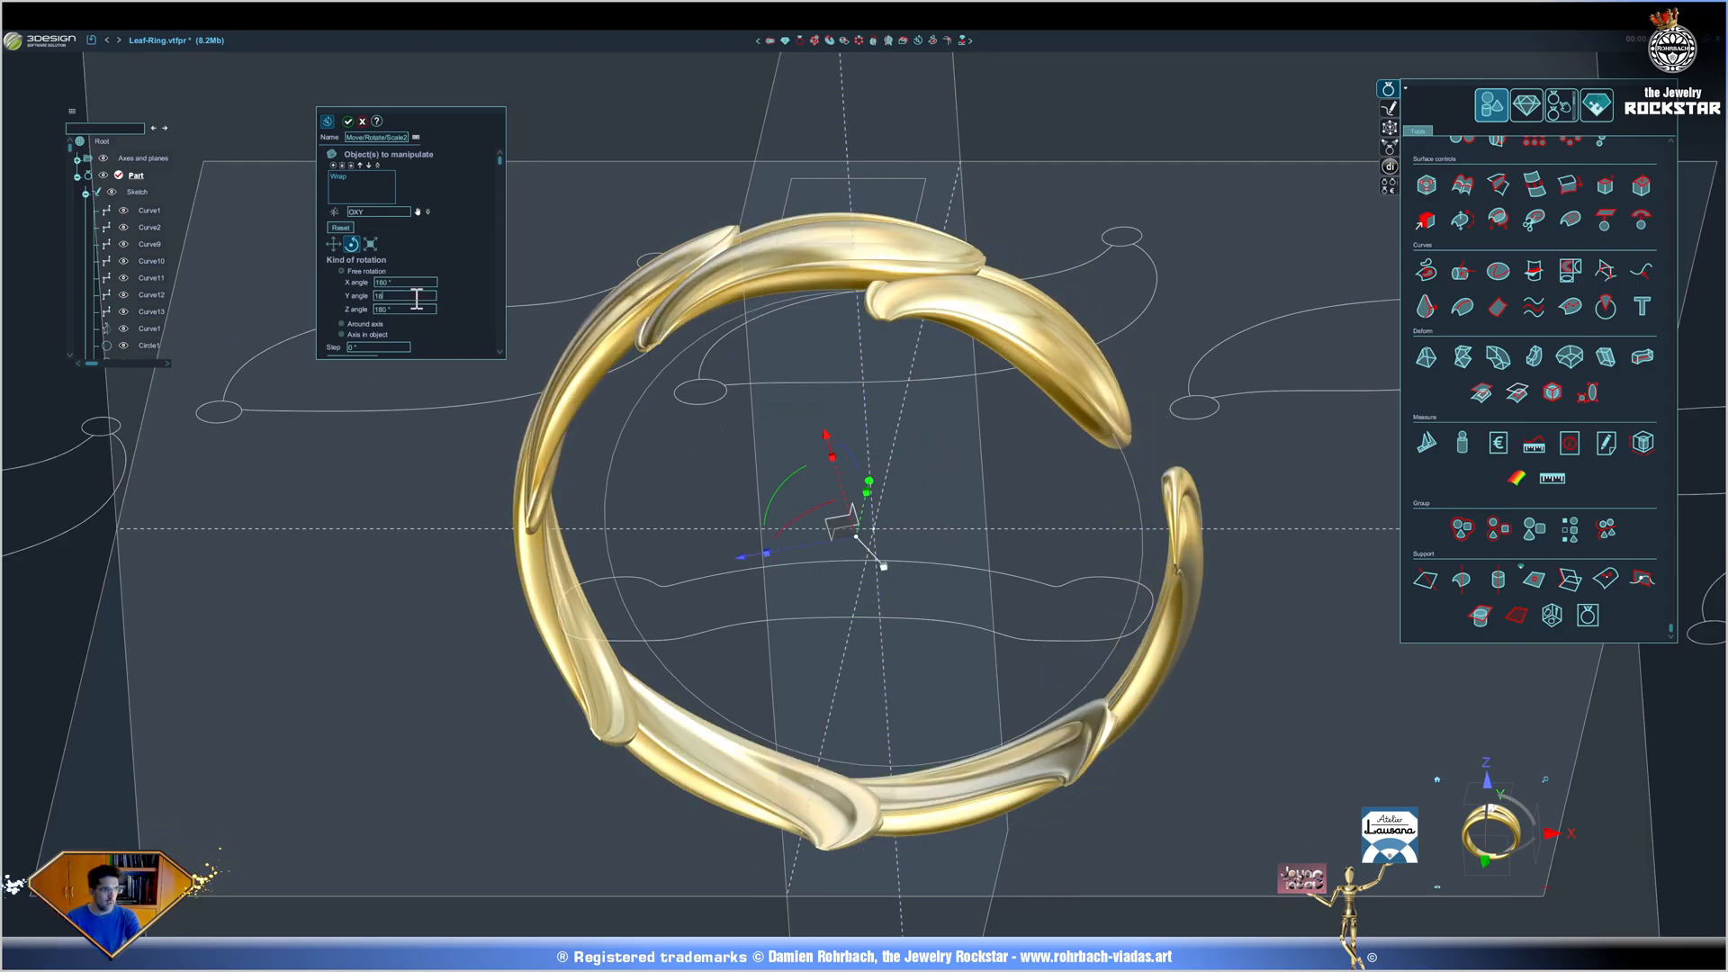
Validate the rotation and mirror the band so two leafy bands cross.
key("Return")
right_click_drag(865, 405, 864, 123)
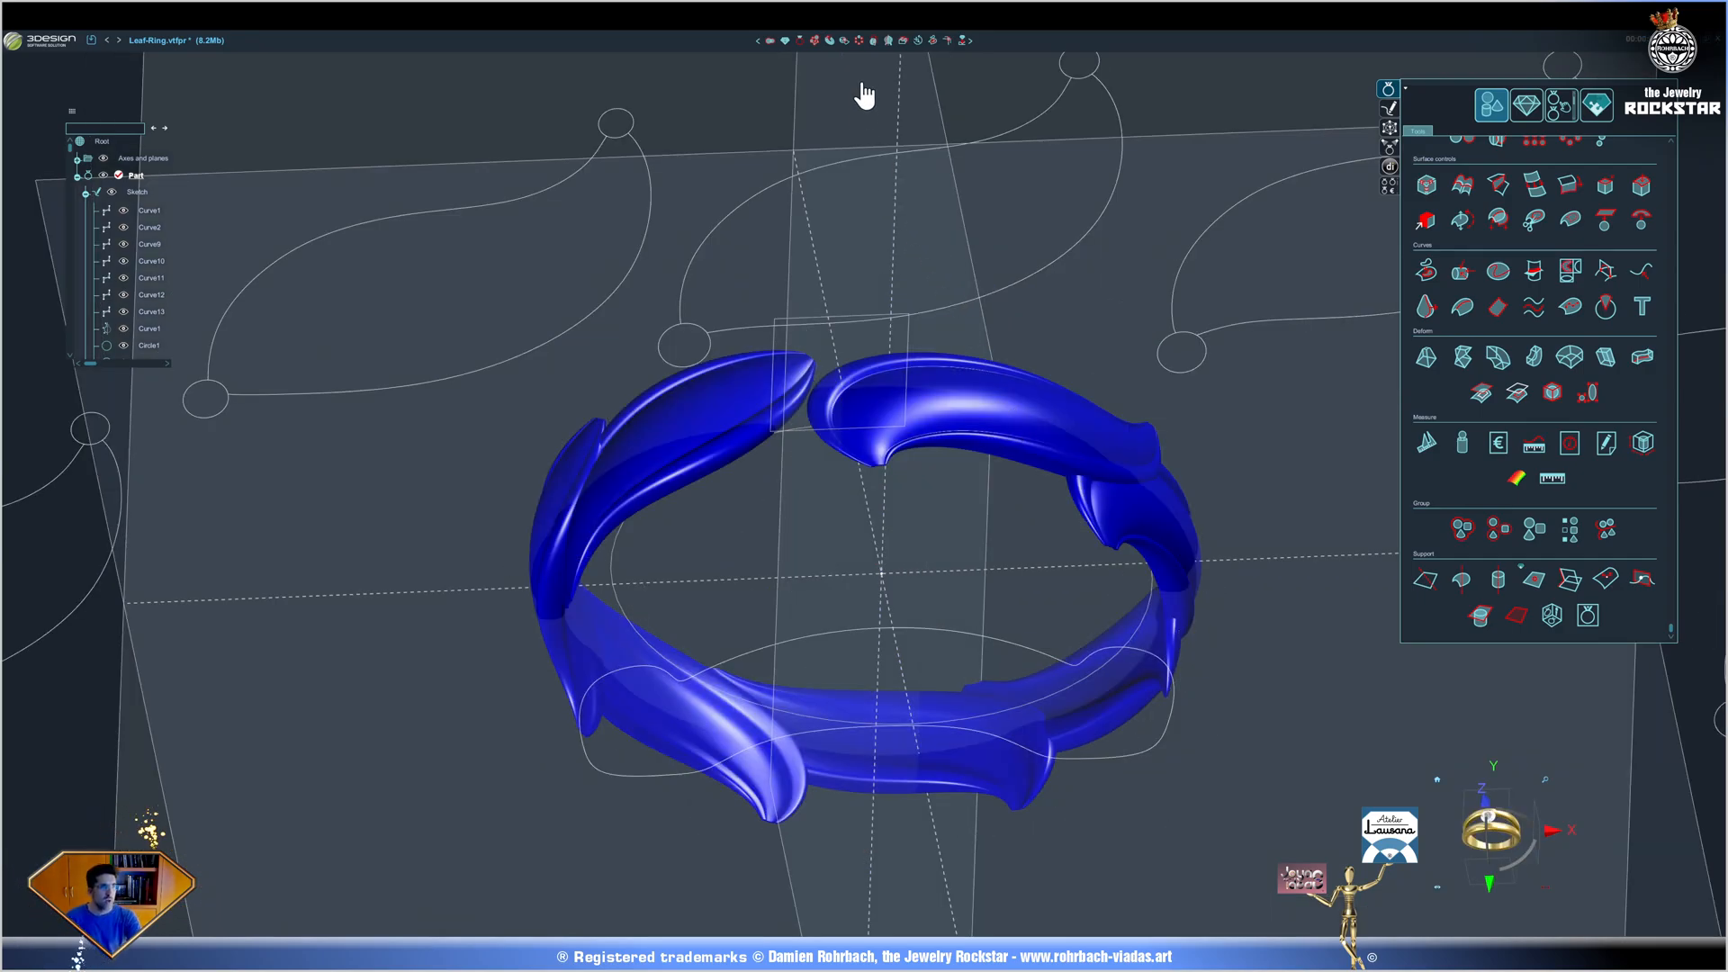
left_click(884, 41)
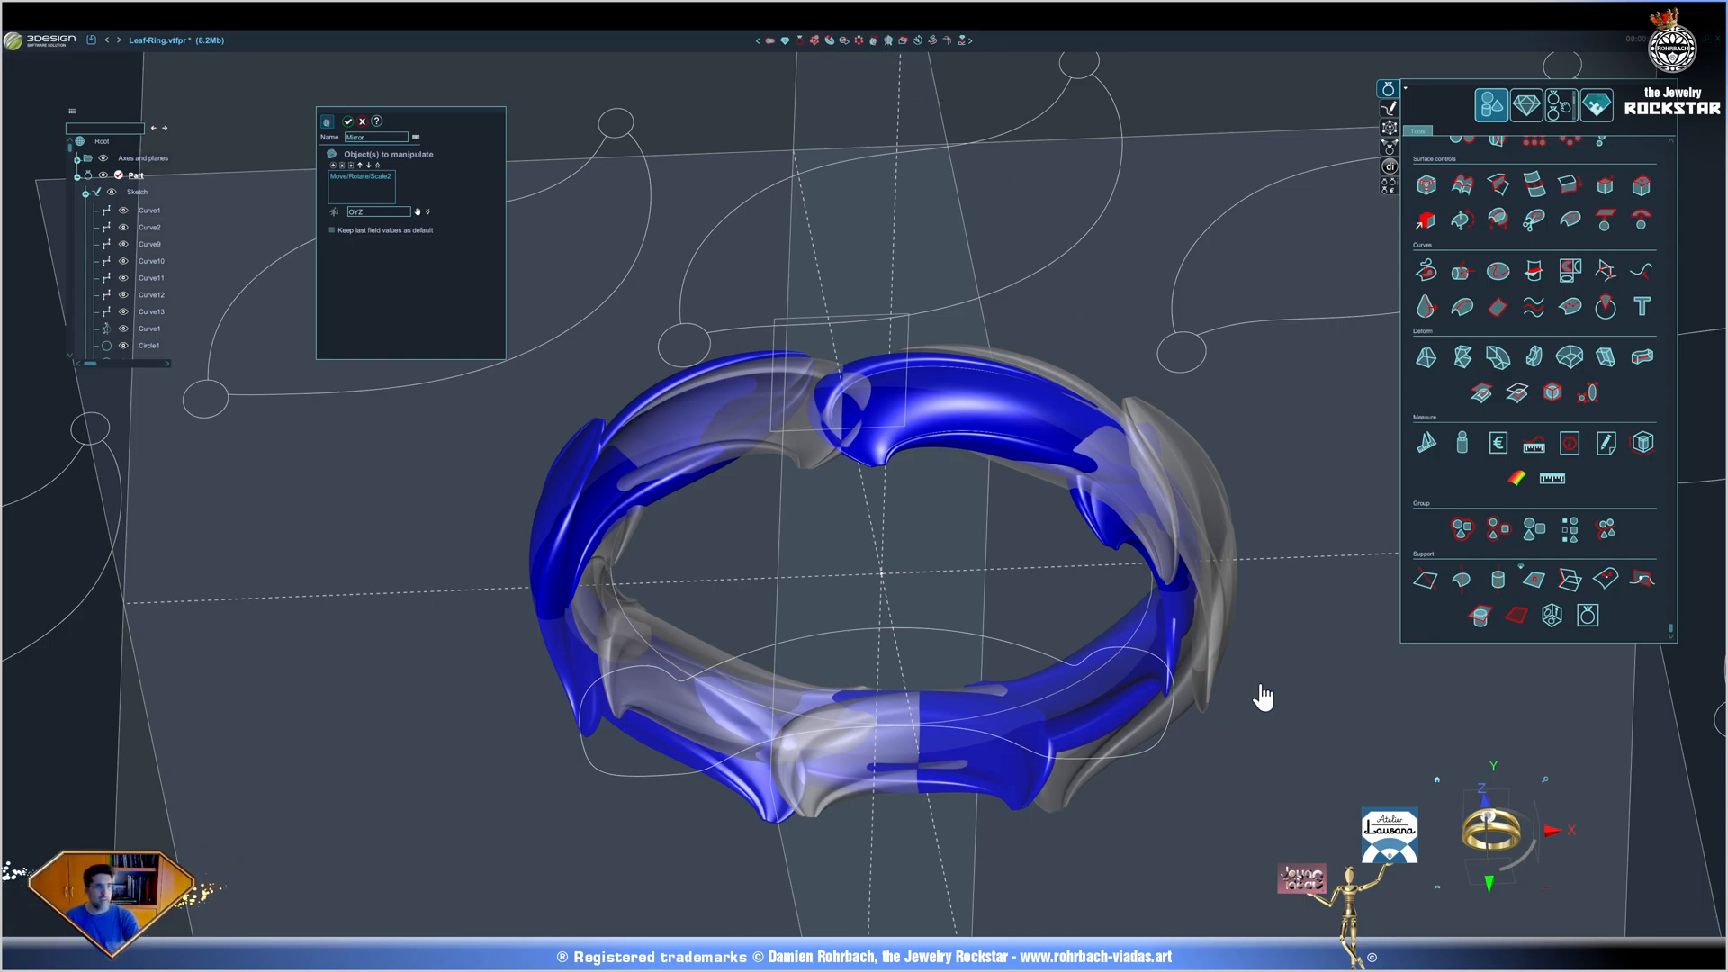
key("Return")
mouse_move(864, 486)
right_mouse_down()
mouse_move(707, 671)
mouse_move(922, 266)
right_mouse_up()
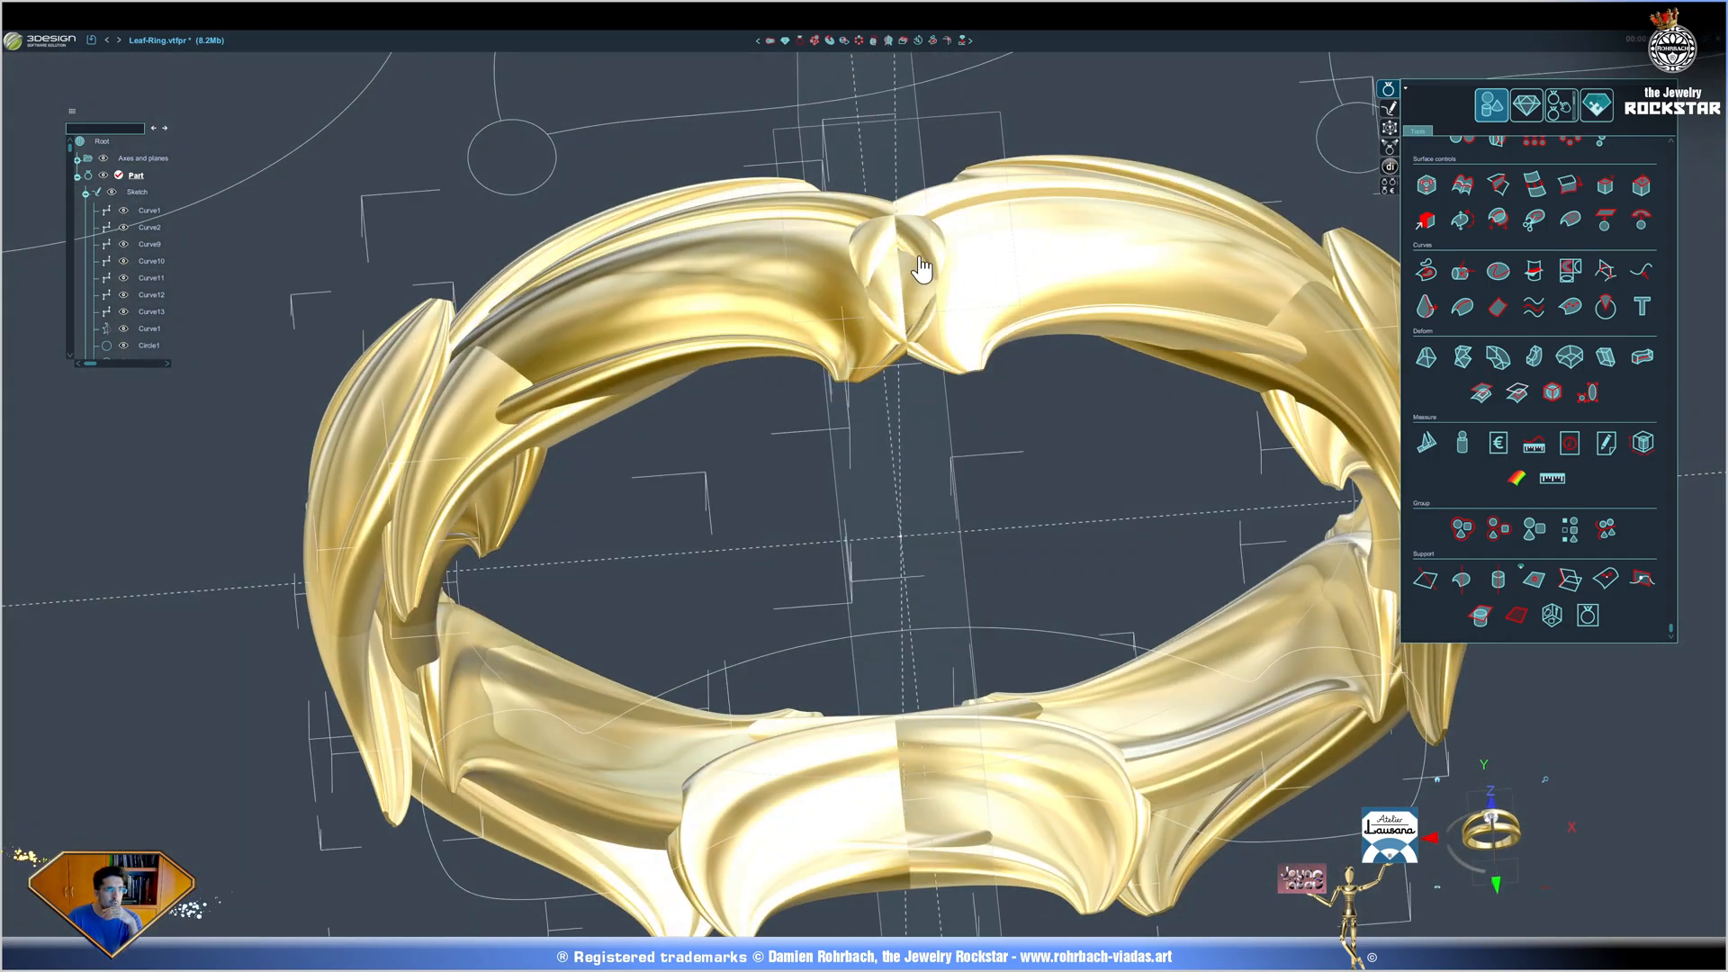
scroll(923, 266, "down", 4)
right_click_drag(949, 703, 540, 472)
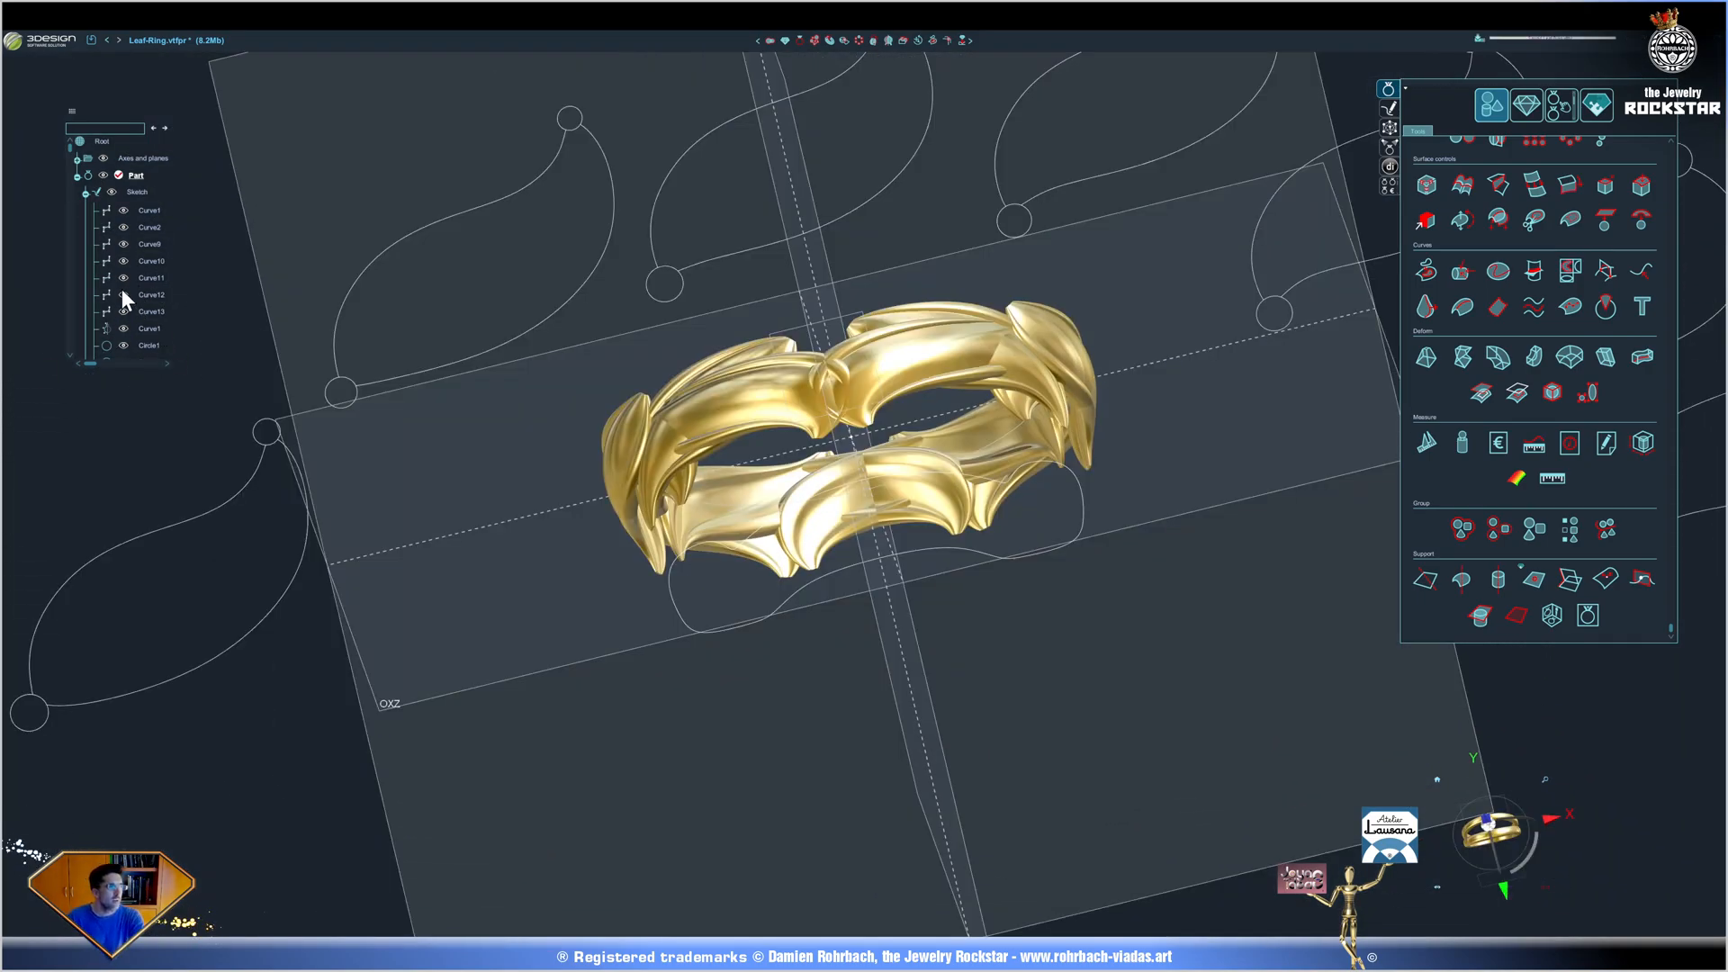
scroll(132, 297, "down", 5)
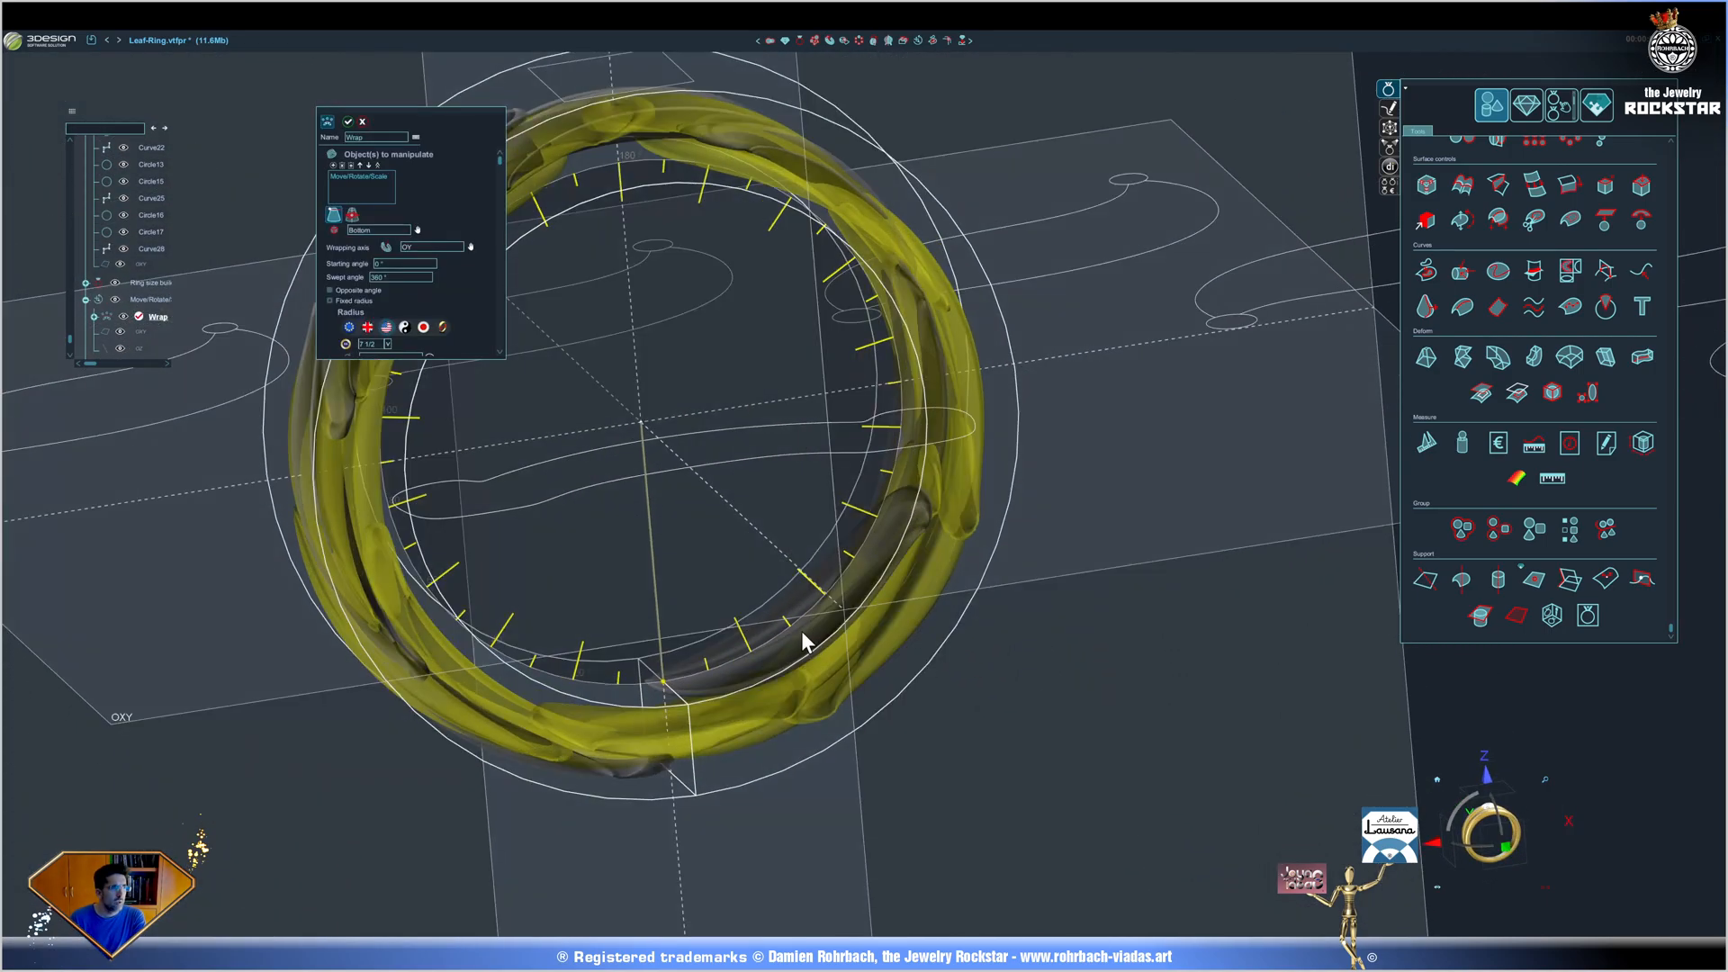
Extend the wrap's swept angle and lift one band 4.06 mm into an open crossover.
mouse_move(800, 631)
right_mouse_down()
mouse_move(640, 397)
mouse_move(654, 702)
right_mouse_up()
scroll(639, 398, "up", 3)
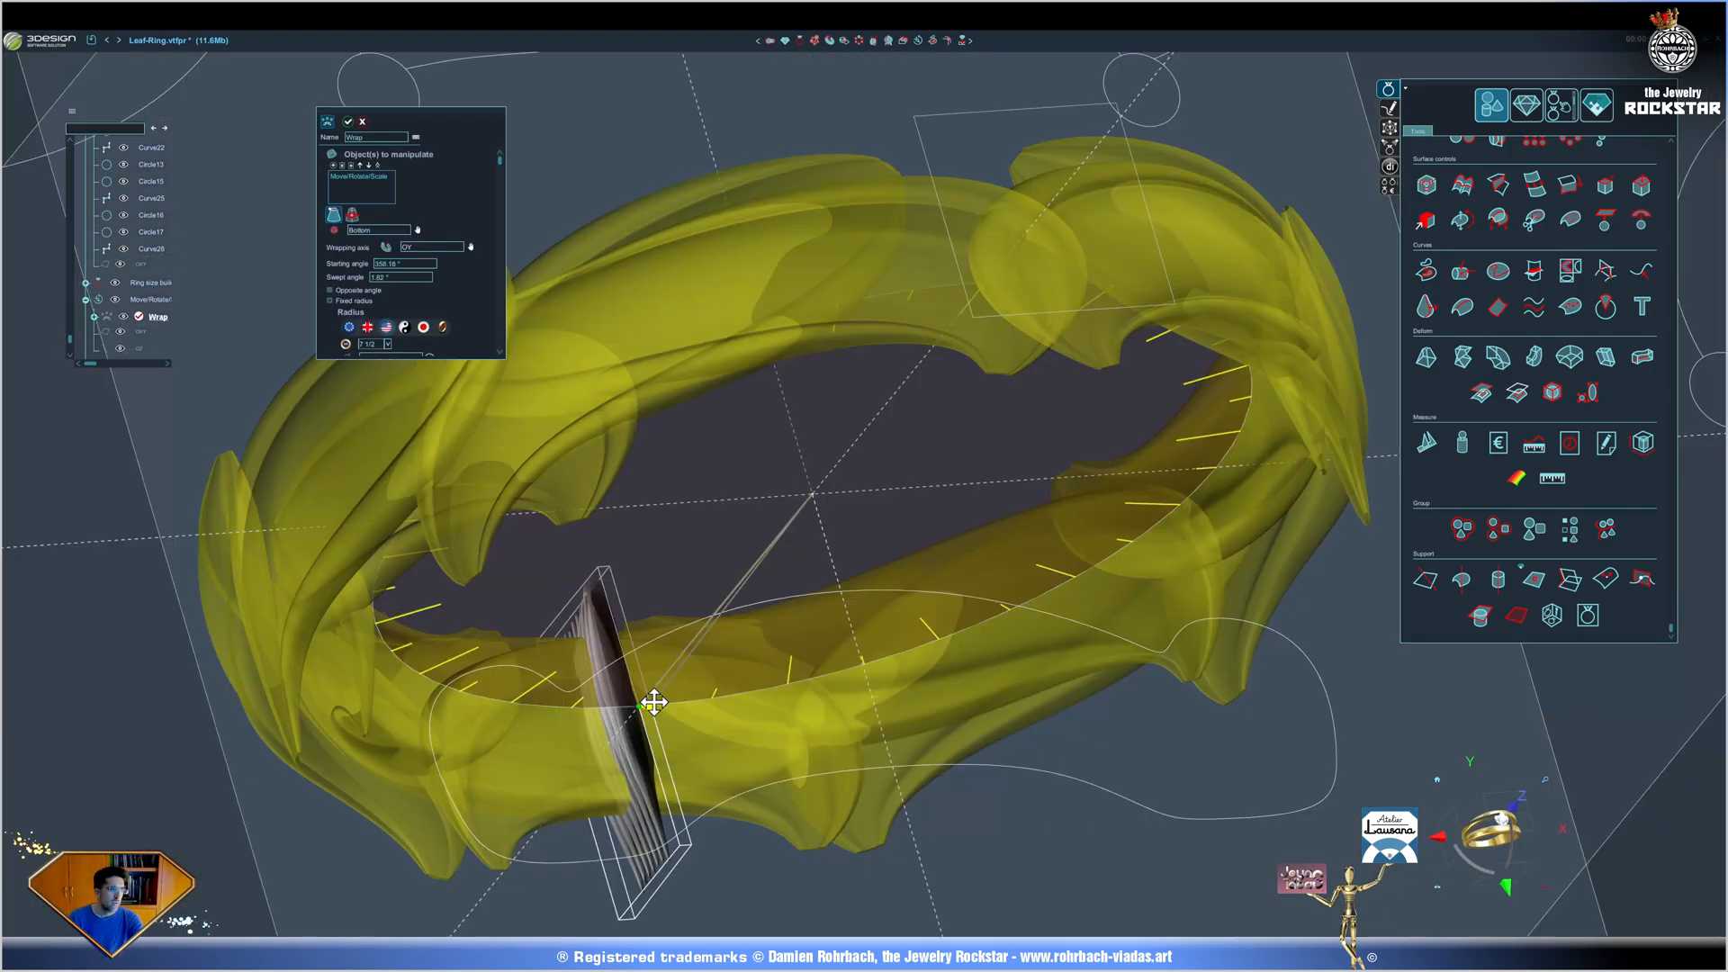
mouse_move(654, 702)
left_mouse_down()
mouse_move(1110, 300)
mouse_move(803, 361)
mouse_move(618, 463)
left_mouse_up()
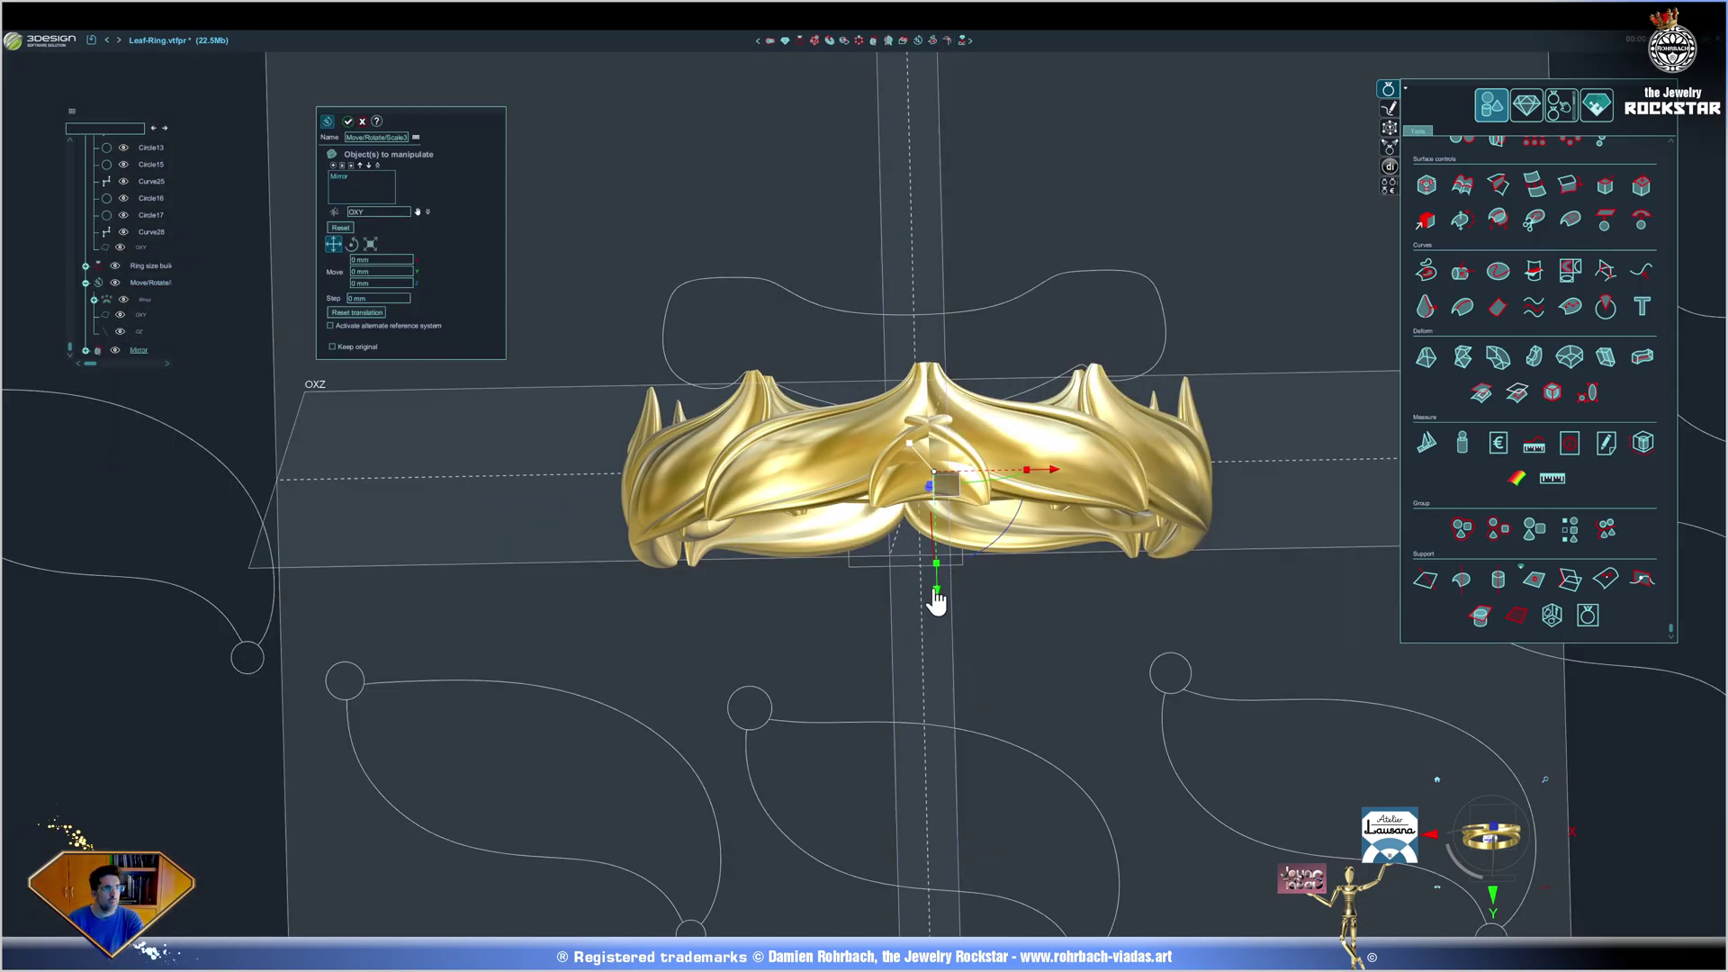
left_click_drag(937, 599, 930, 481)
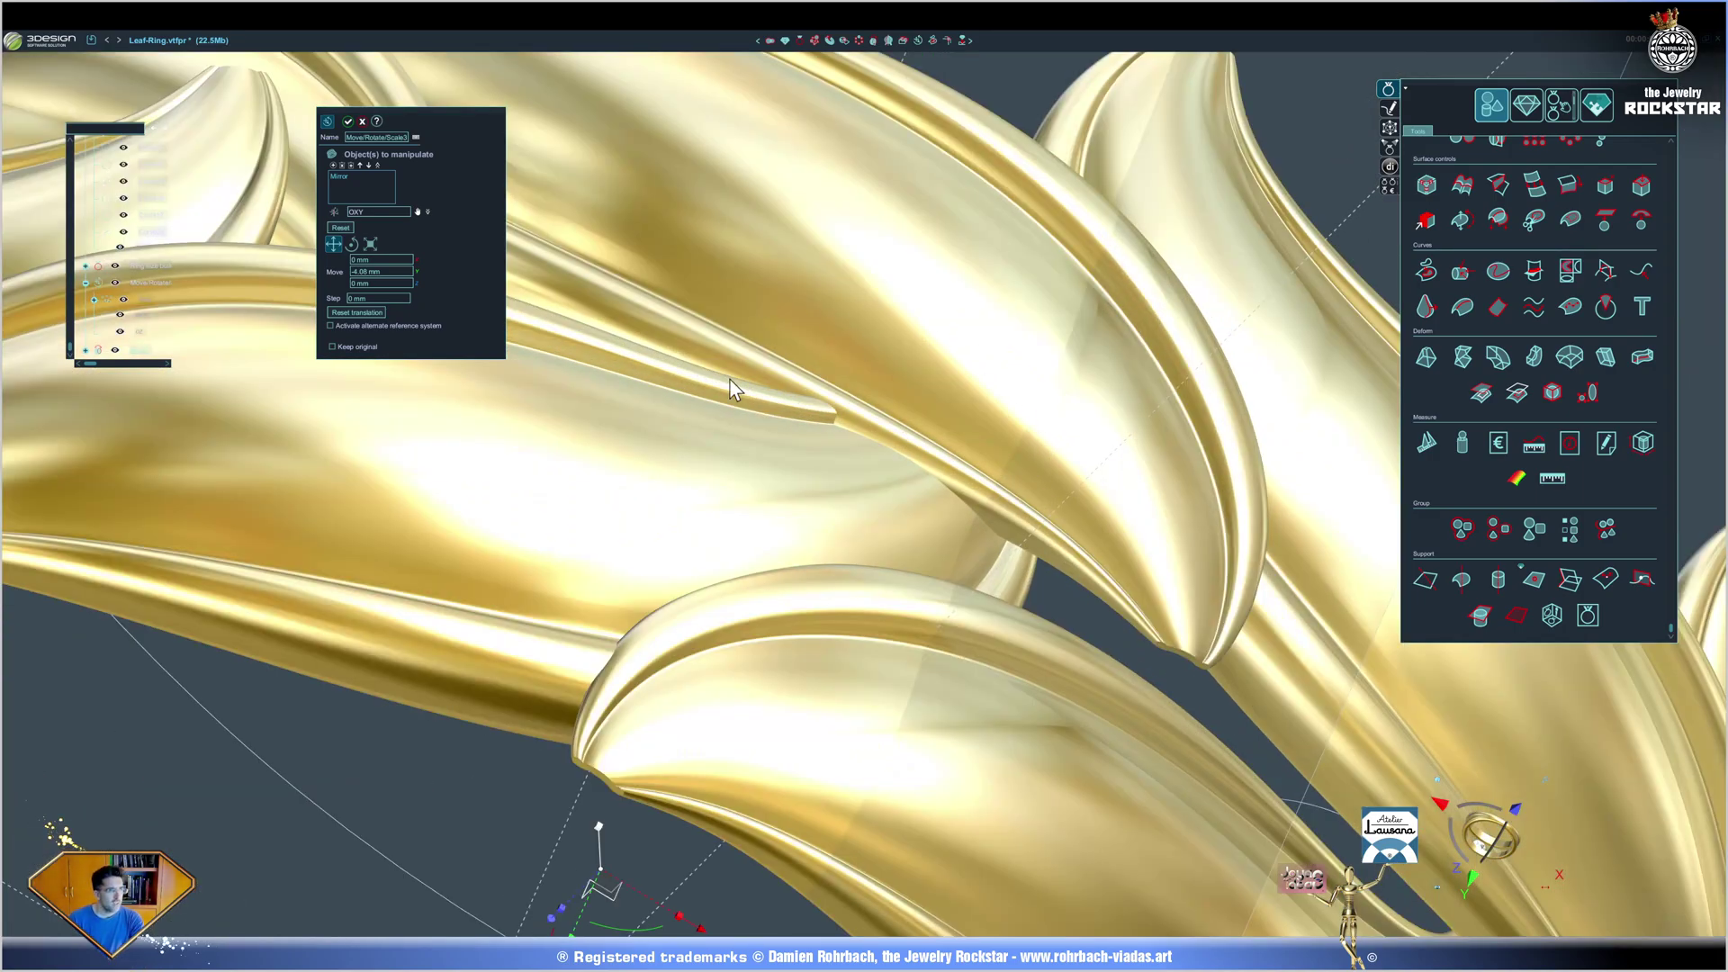
scroll(731, 387, "down", 5)
mouse_move(724, 531)
middle_mouse_down()
mouse_move(685, 609)
mouse_move(1094, 789)
middle_mouse_up()
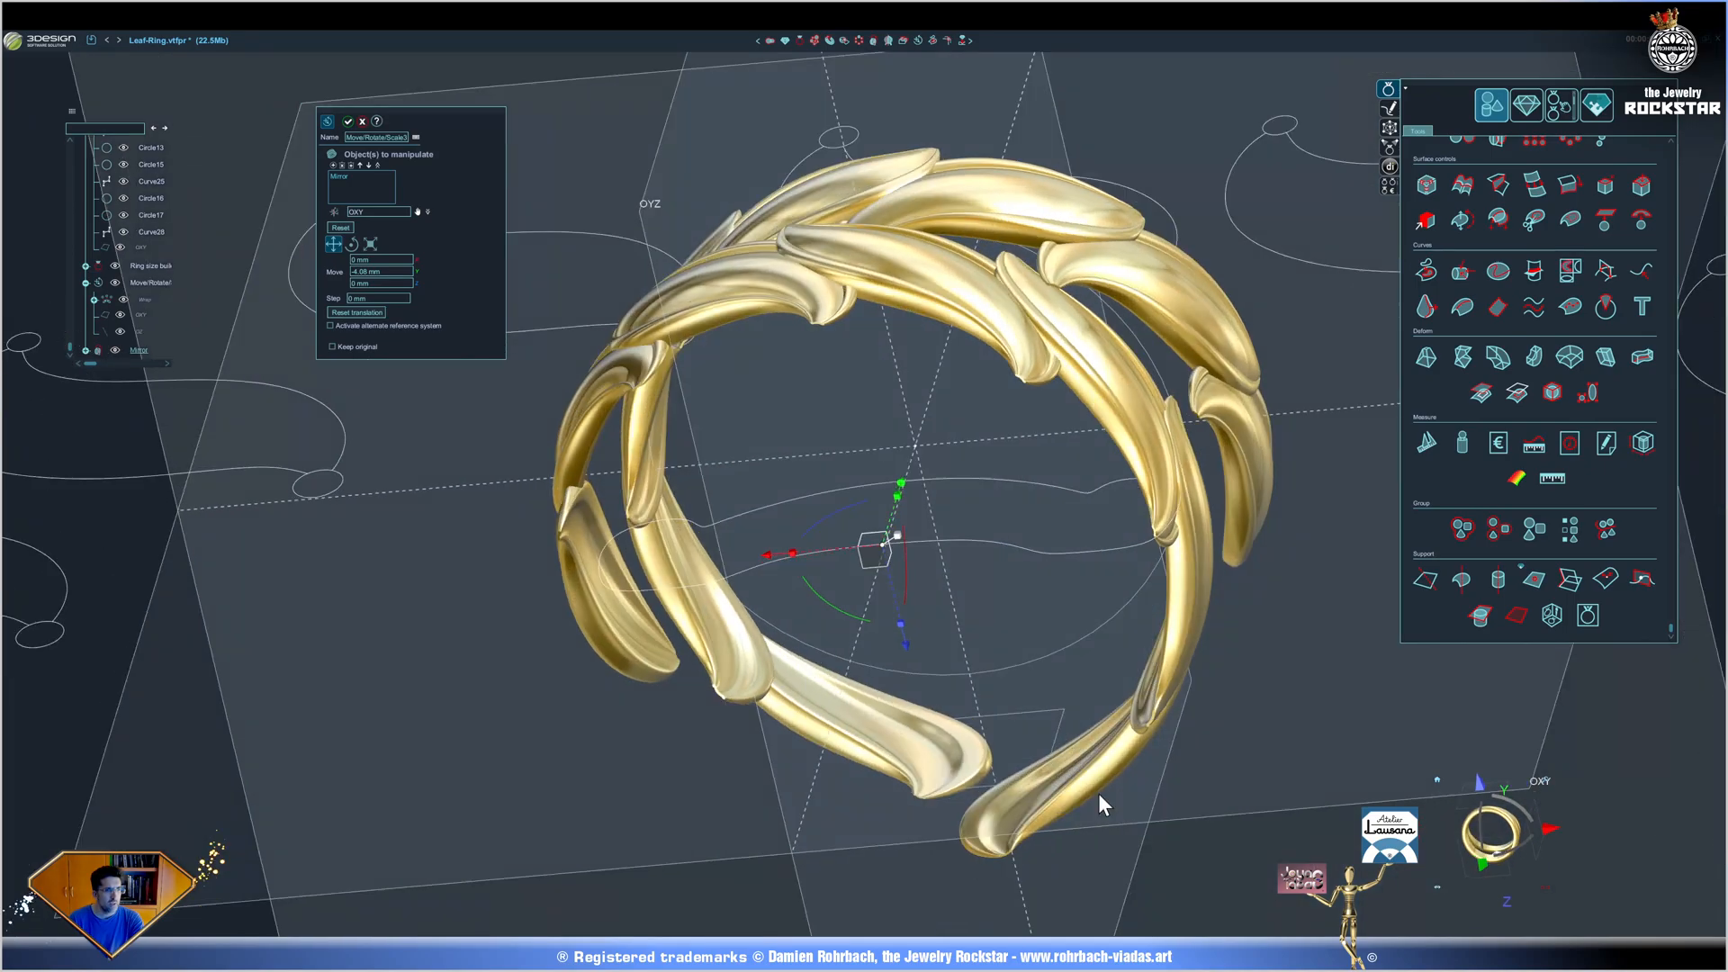
scroll(511, 492, "up", 4)
mouse_move(510, 492)
middle_mouse_down()
mouse_move(1025, 523)
mouse_move(1147, 607)
mouse_move(1109, 522)
mouse_move(1144, 466)
mouse_move(999, 517)
middle_mouse_up()
scroll(999, 515, "down", 3)
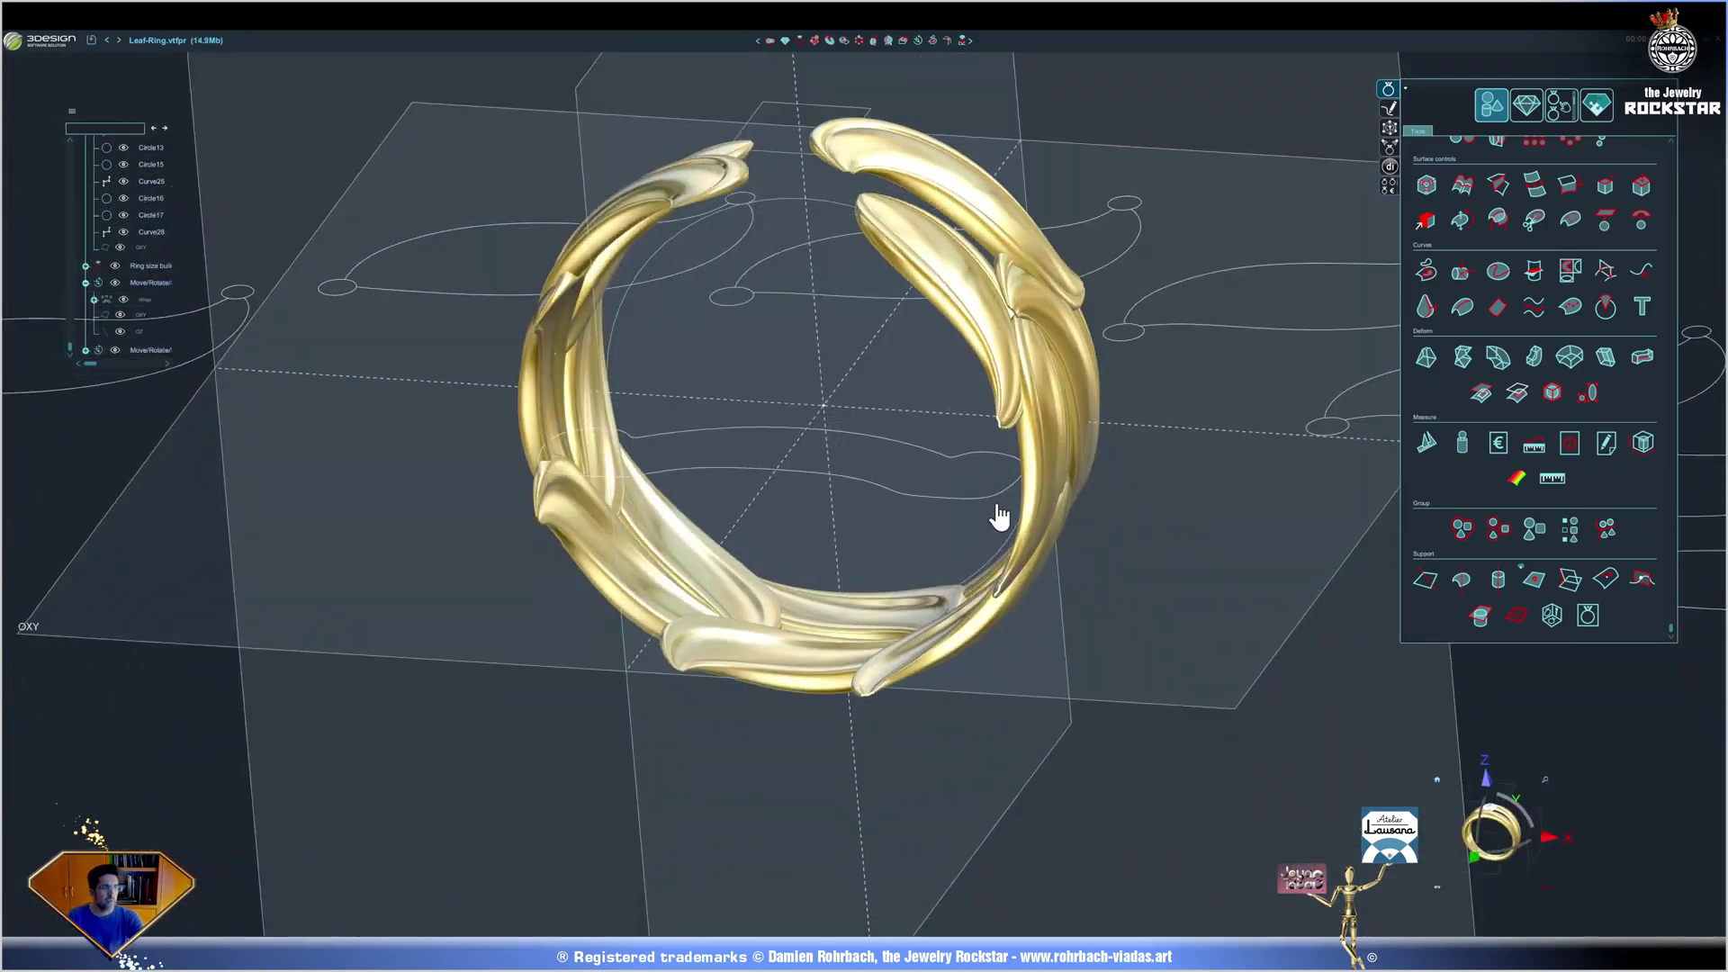
left_click(1010, 452)
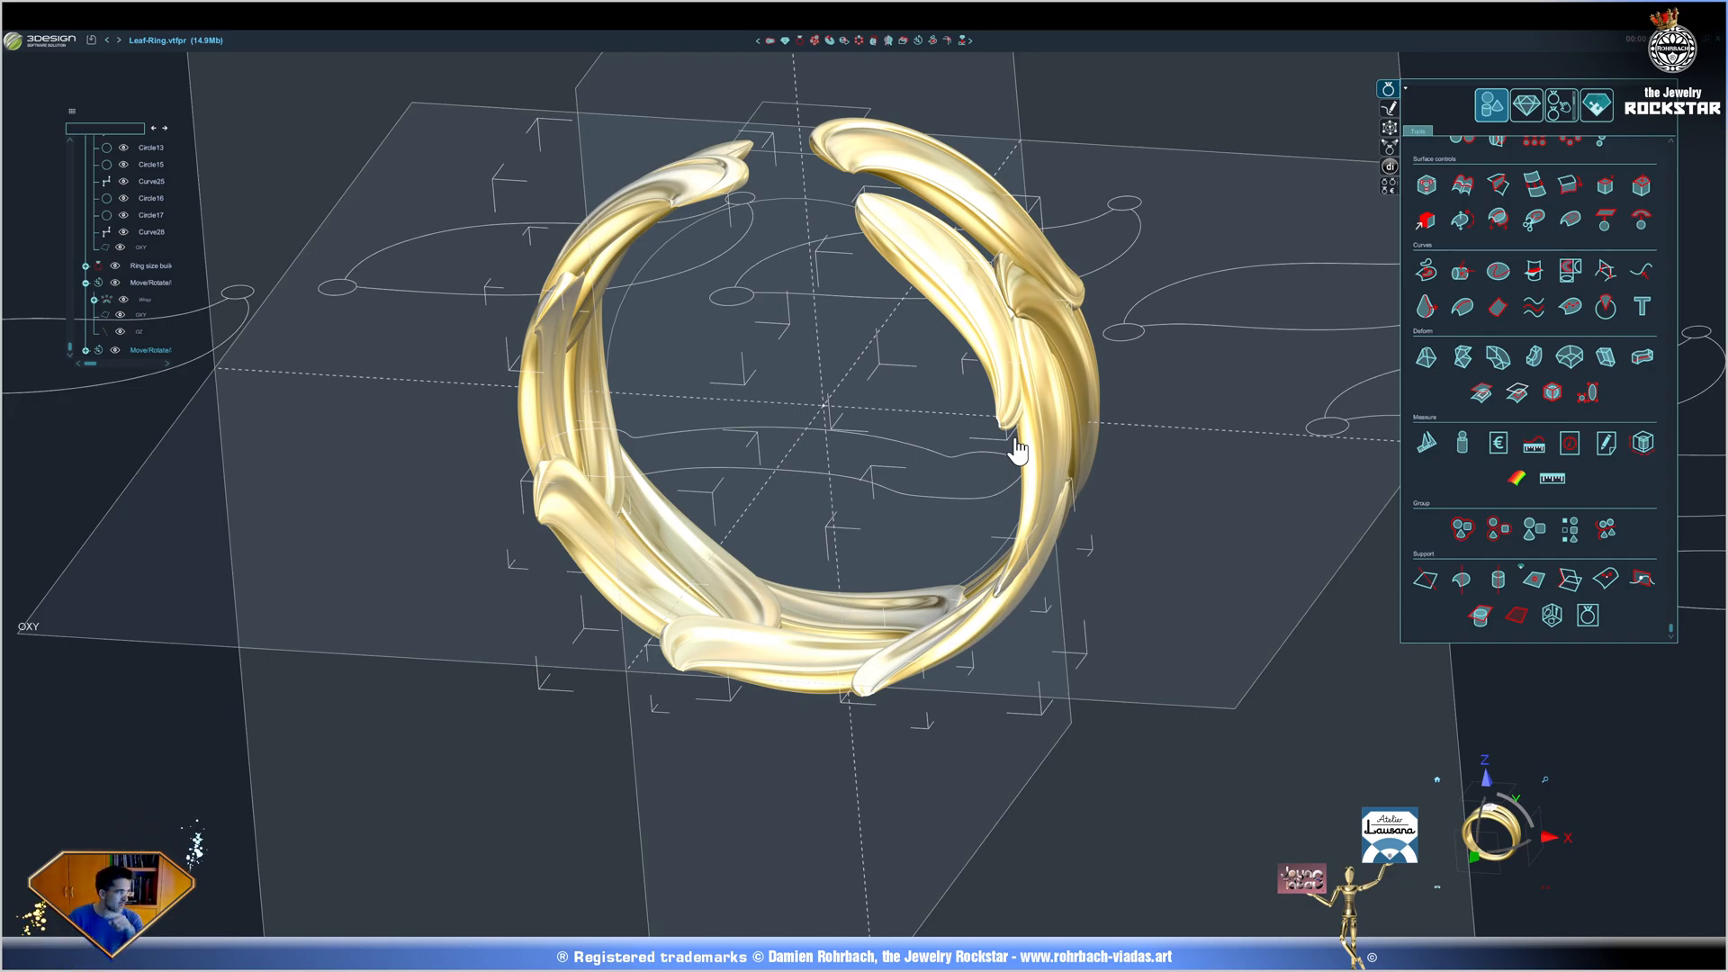
left_click(1016, 473)
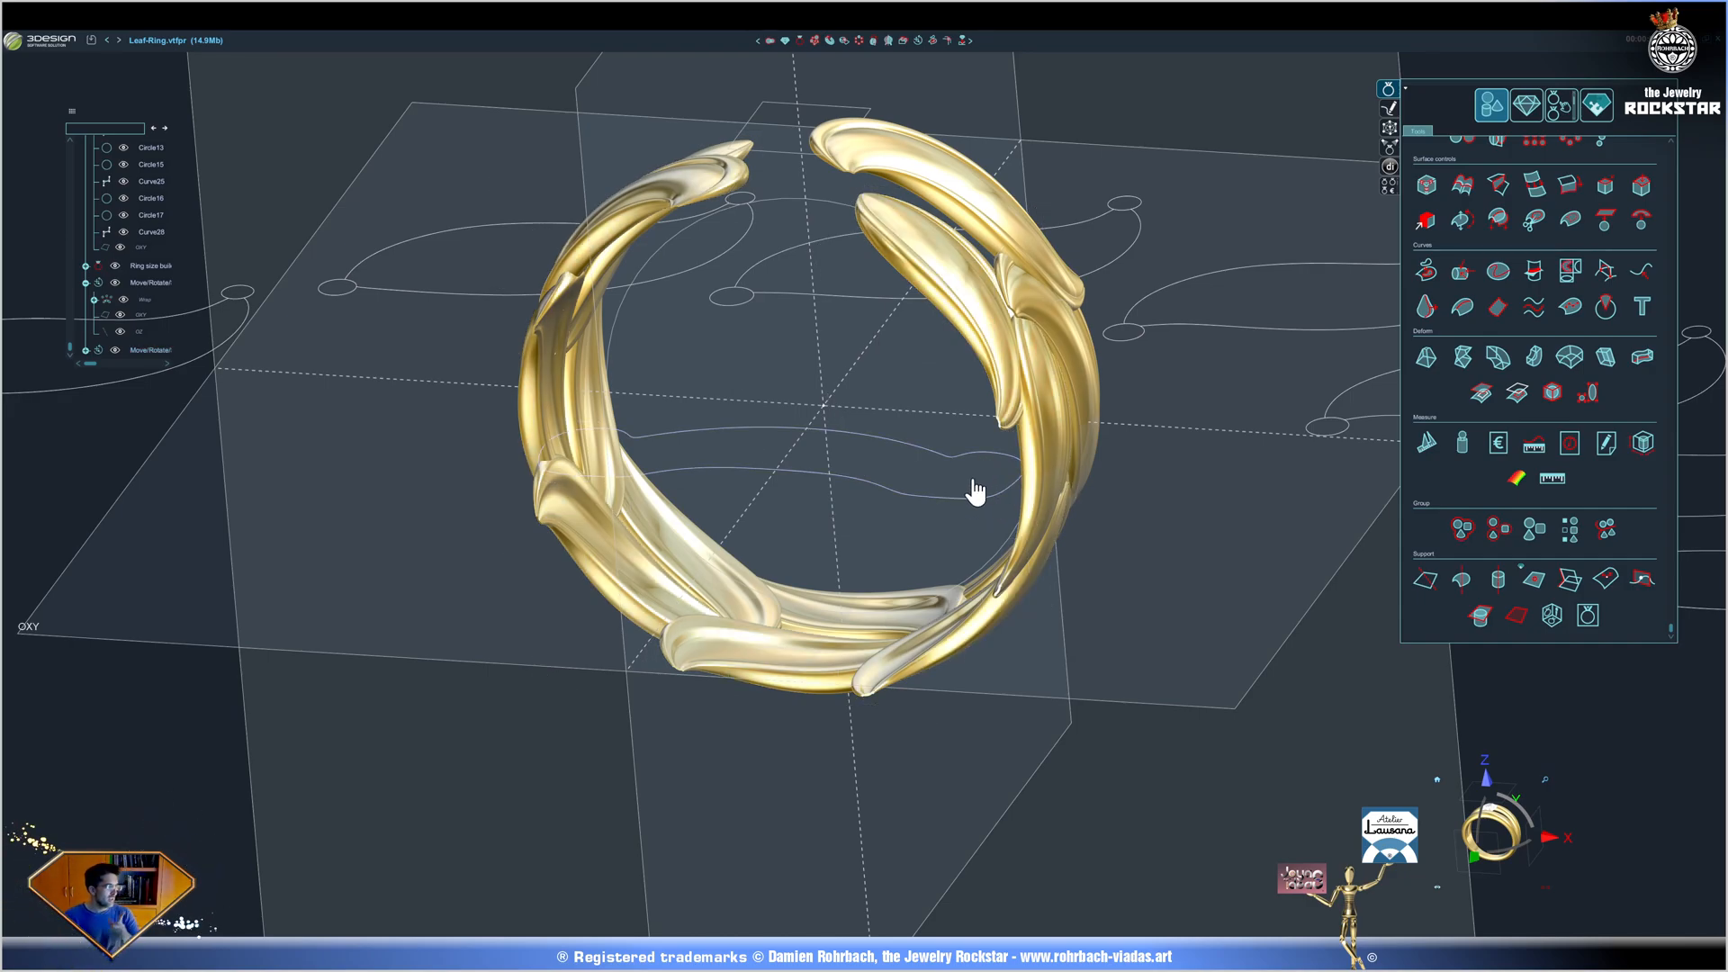
scroll(986, 504, "up", 5)
mouse_move(1157, 590)
right_mouse_down()
mouse_move(740, 402)
mouse_move(944, 658)
right_mouse_up()
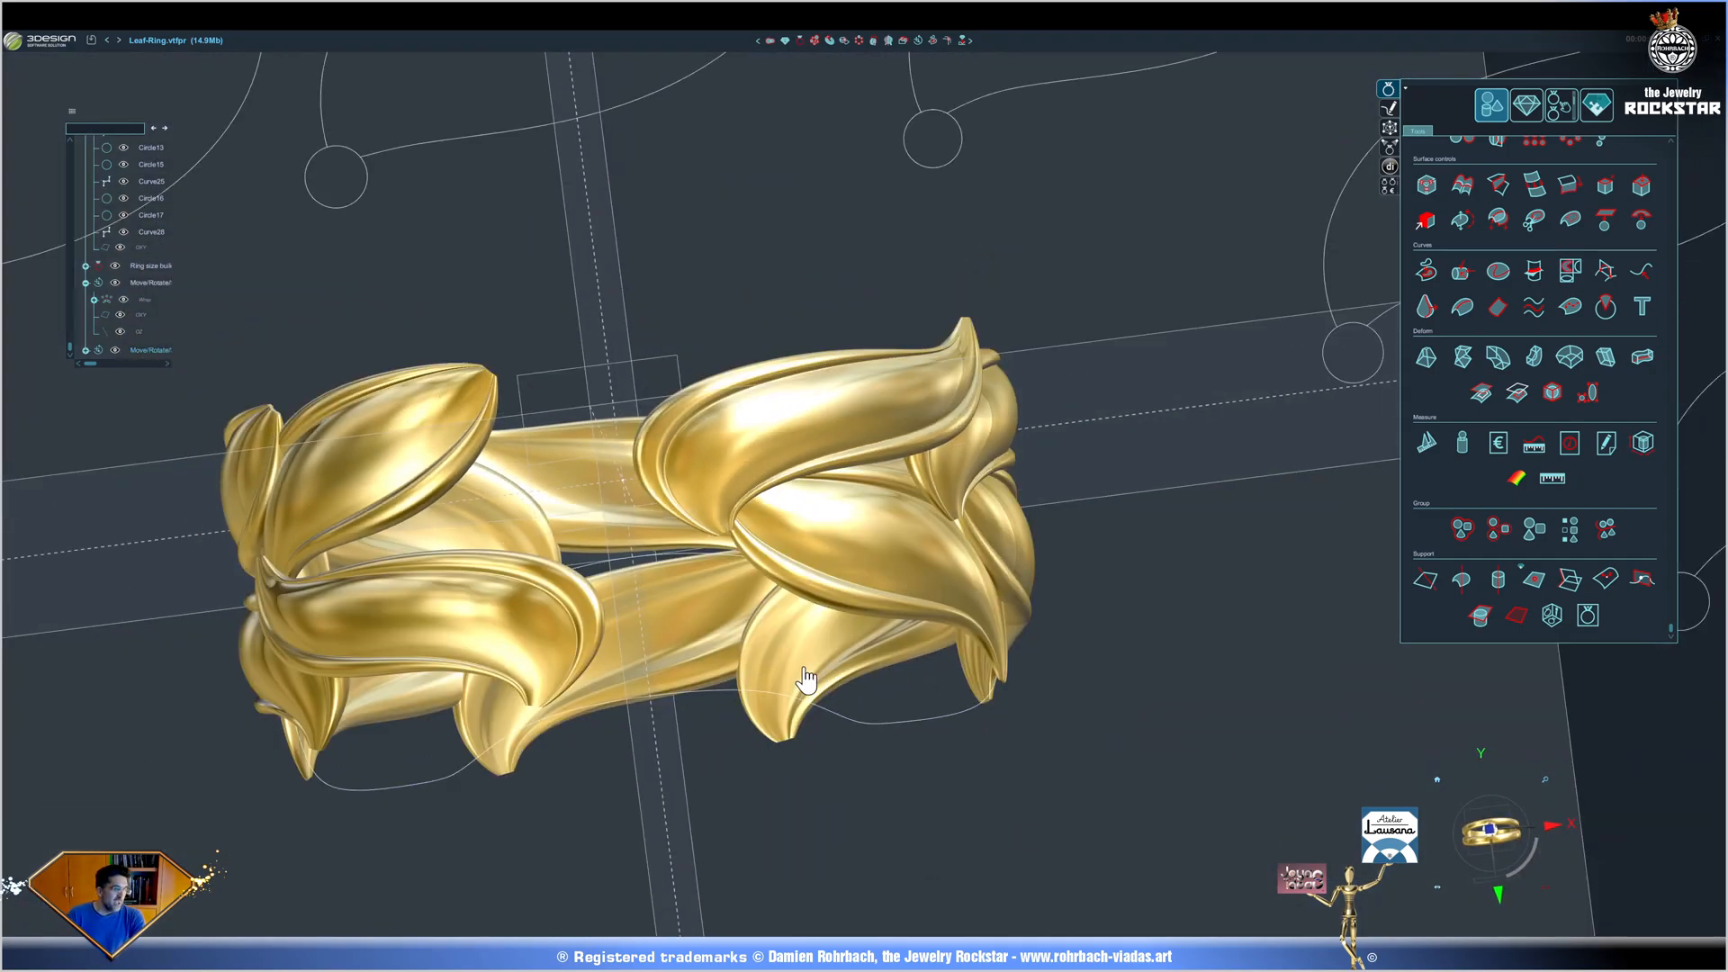
scroll(944, 658, "down", 3)
right_click_drag(824, 535, 725, 566)
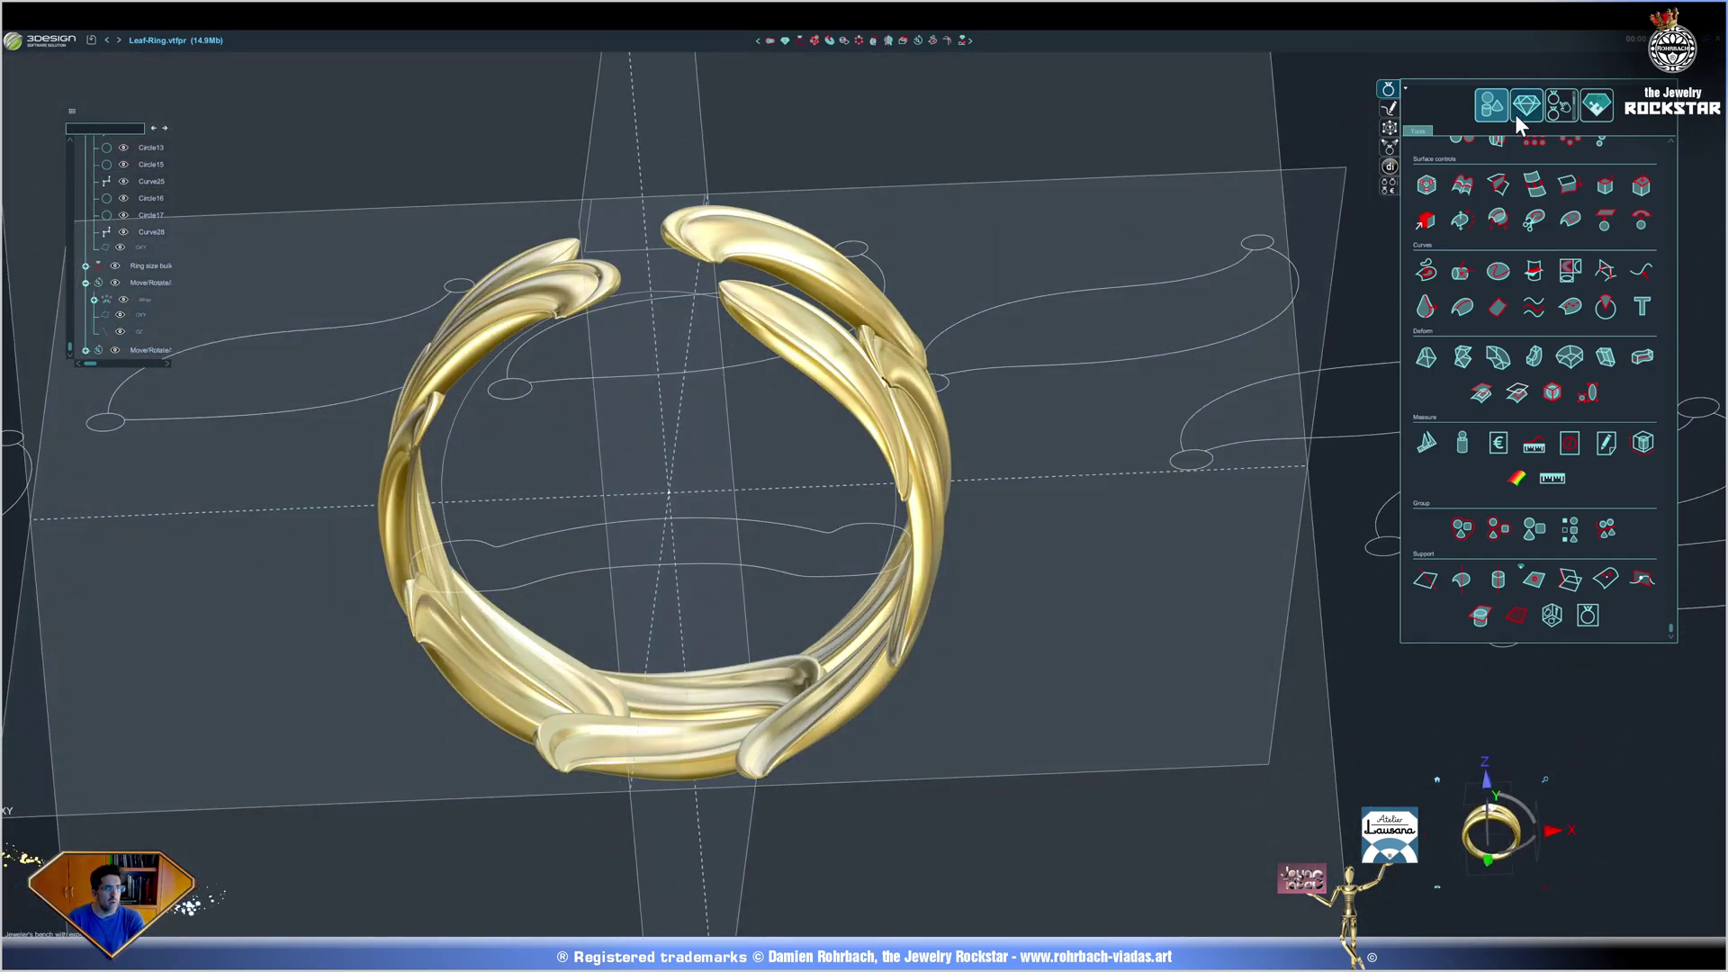
Start a Sweeping with Section 1 using the Curve1 profile at the ring top and set its scale.
left_click(1521, 107)
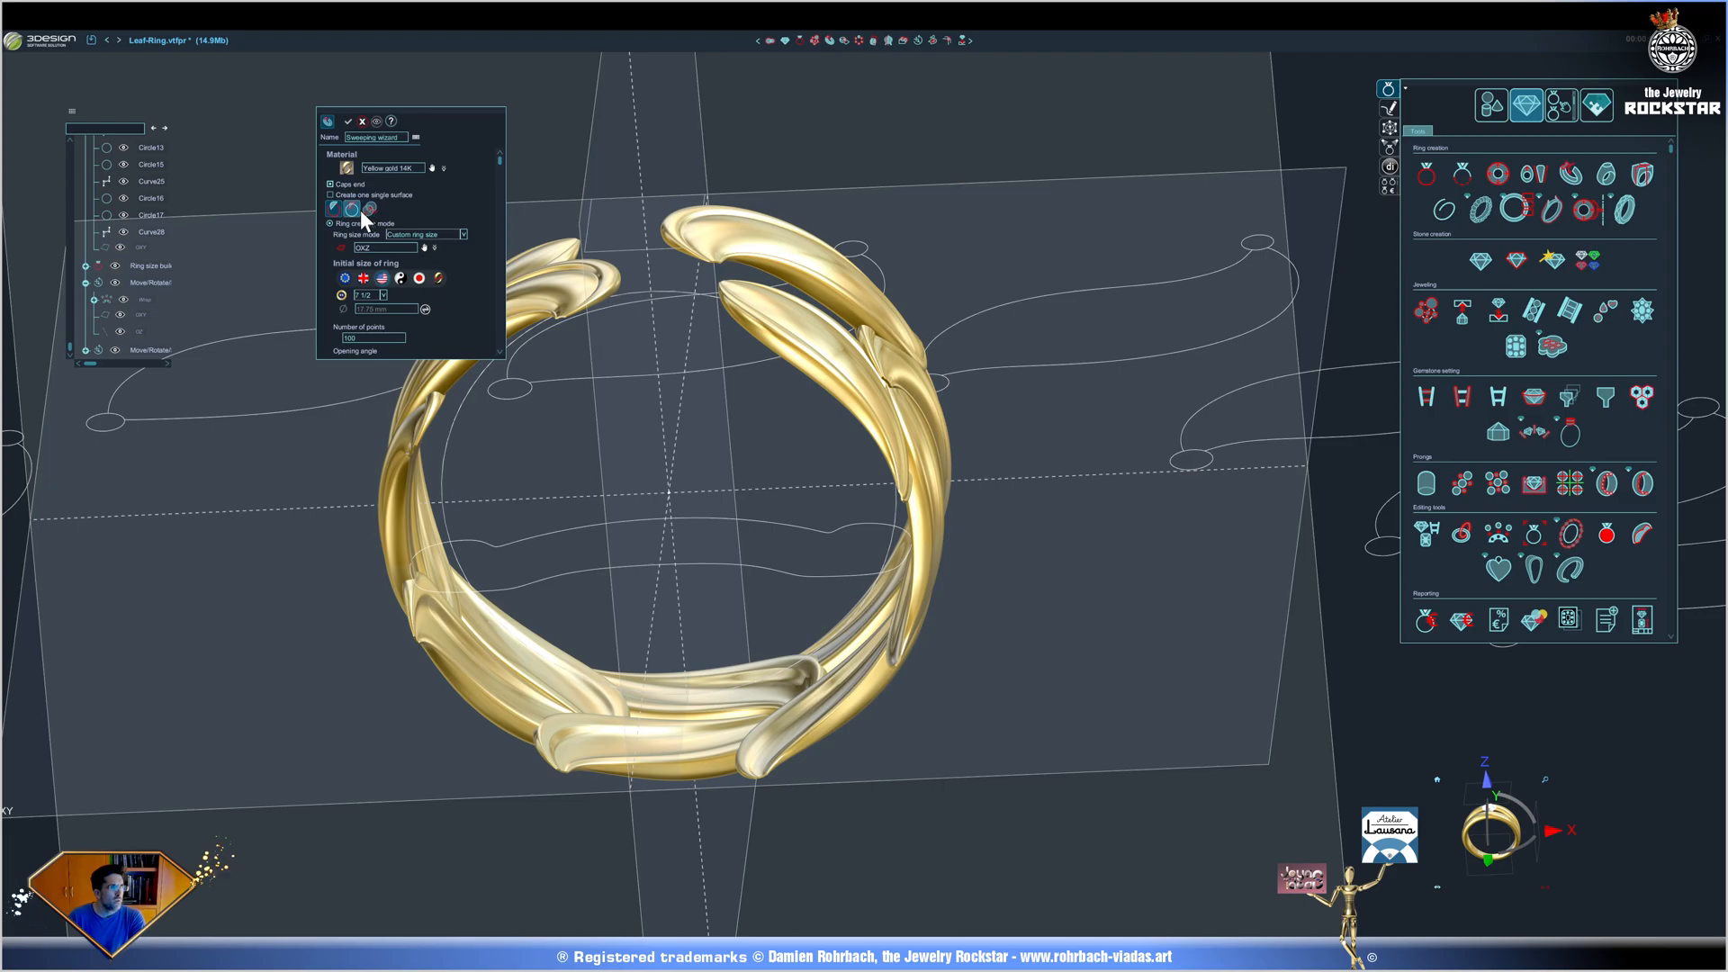
left_click(369, 209)
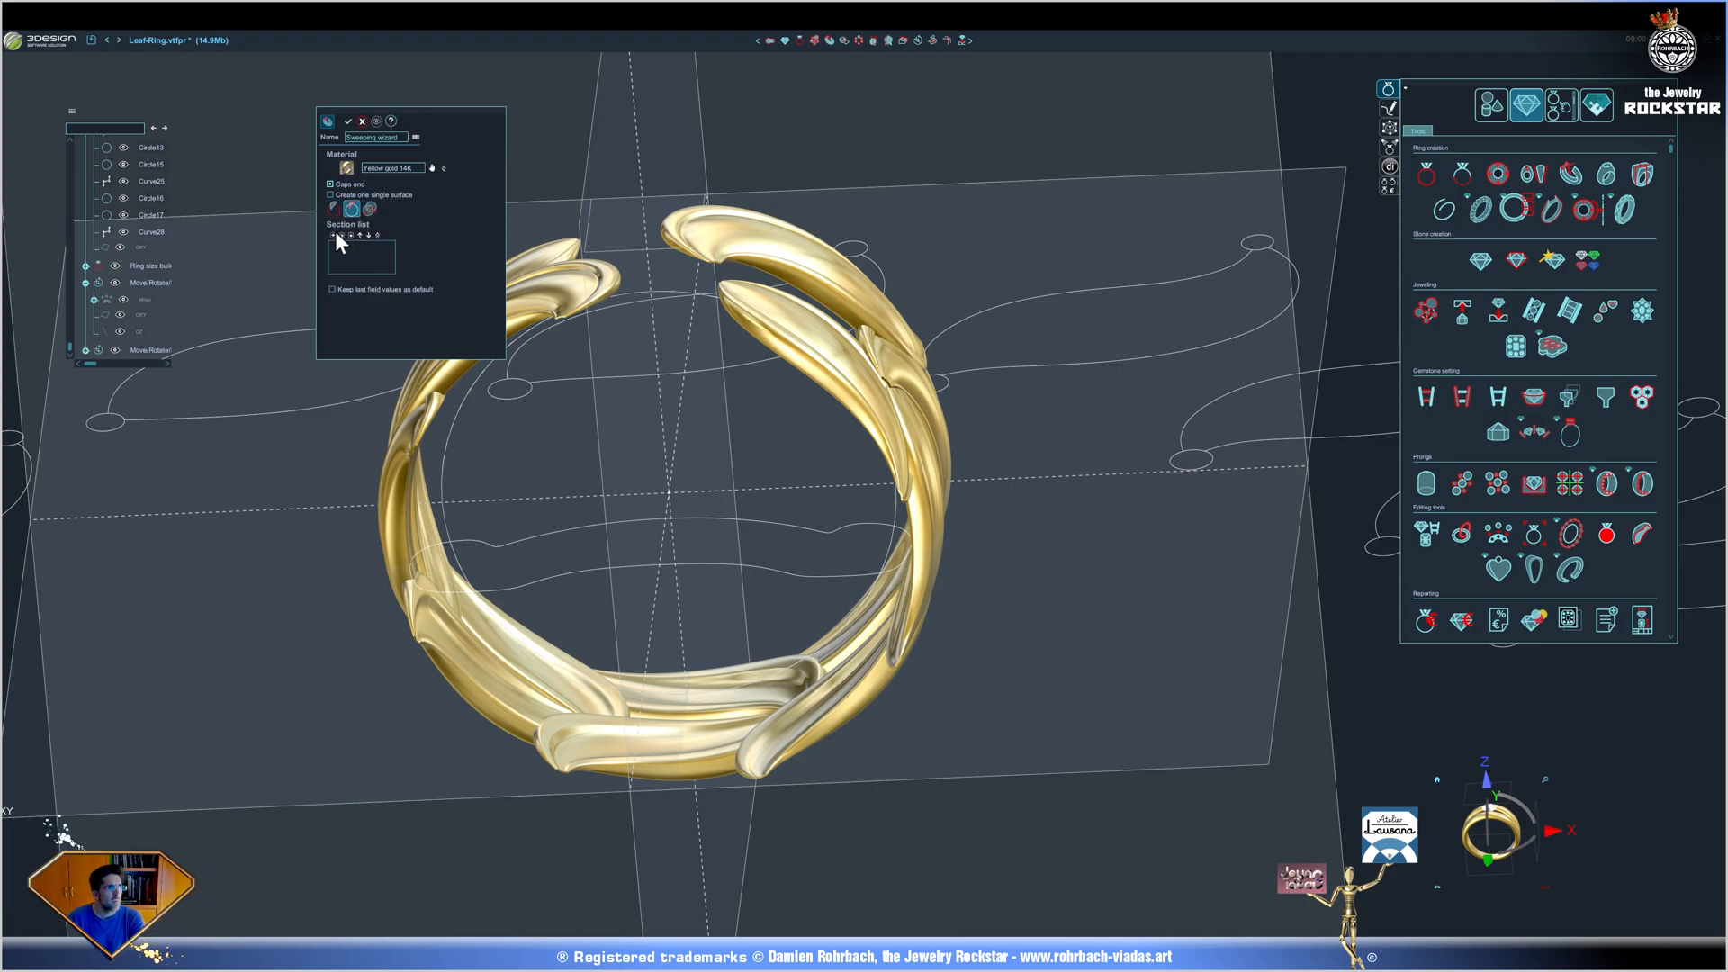
left_click(337, 234)
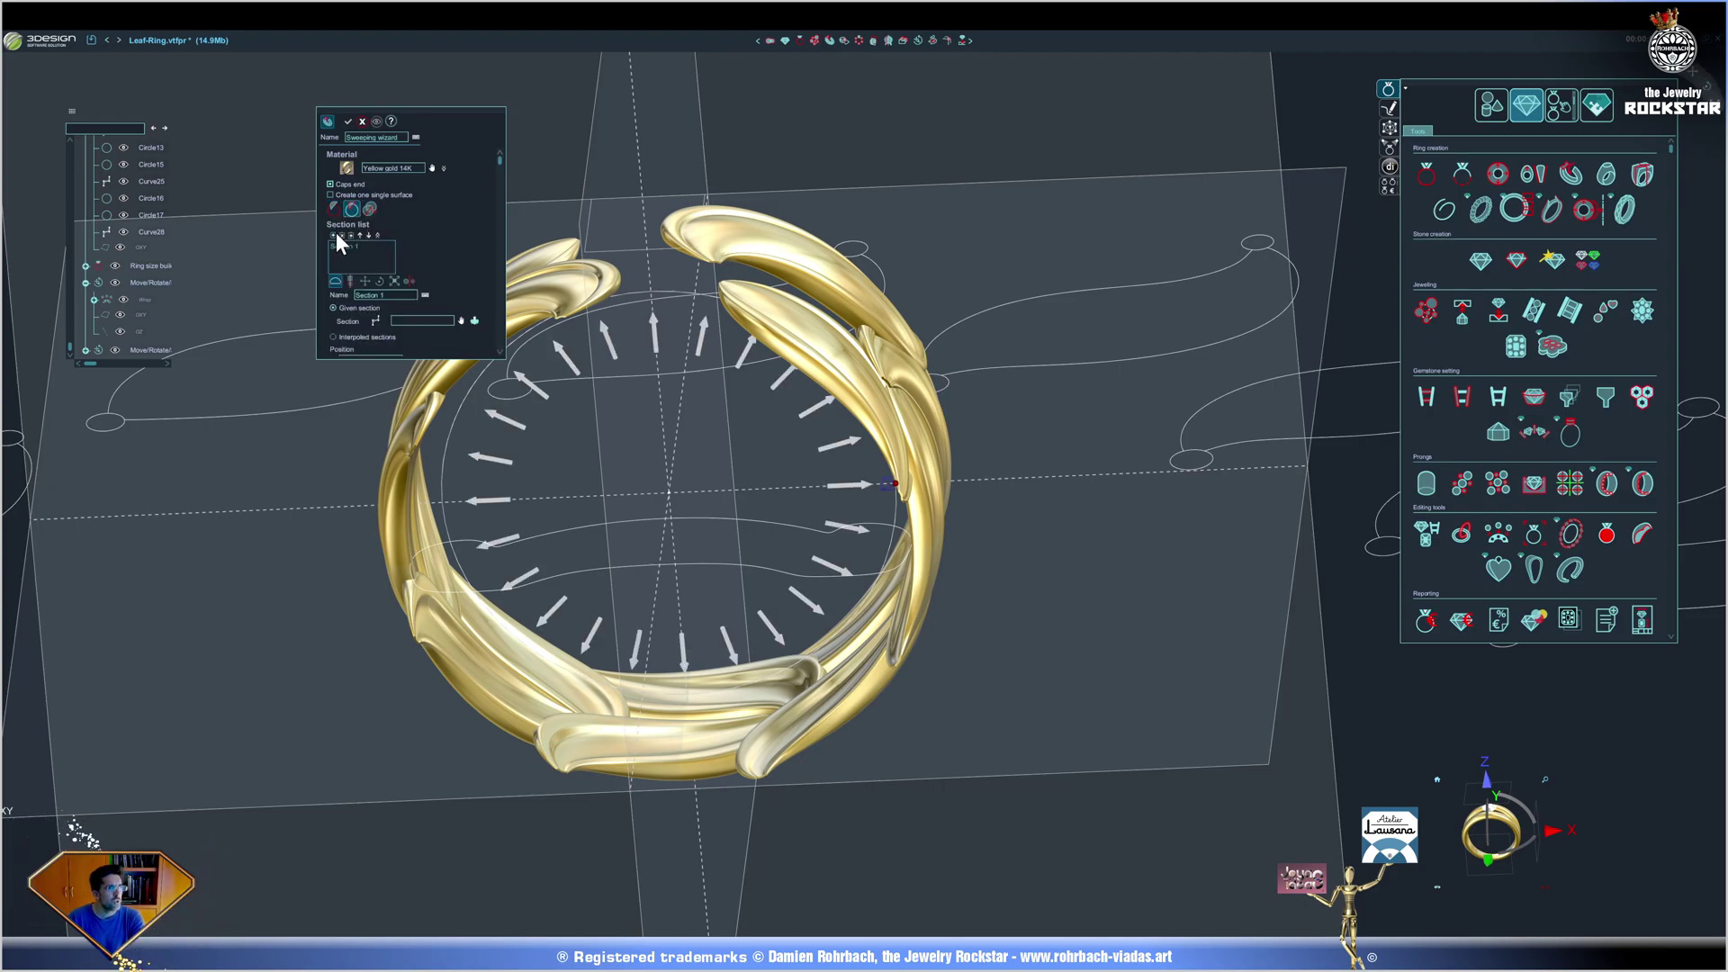
left_click(750, 533)
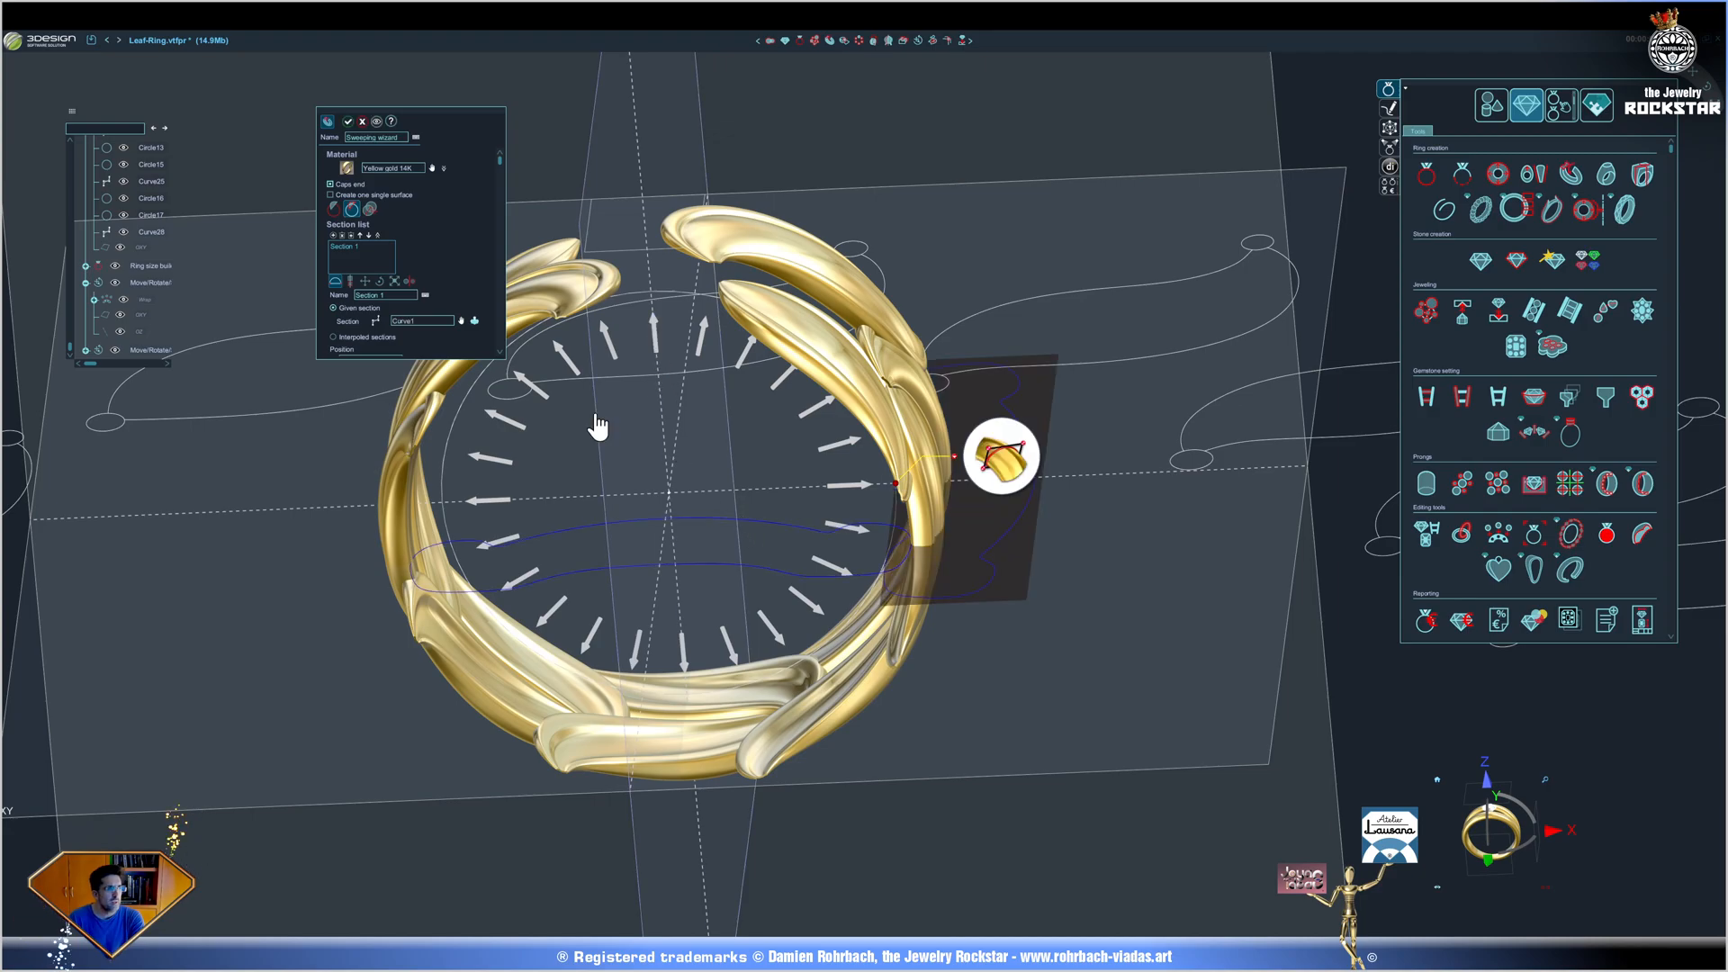
left_click(657, 337)
right_click_drag(734, 559, 507, 455)
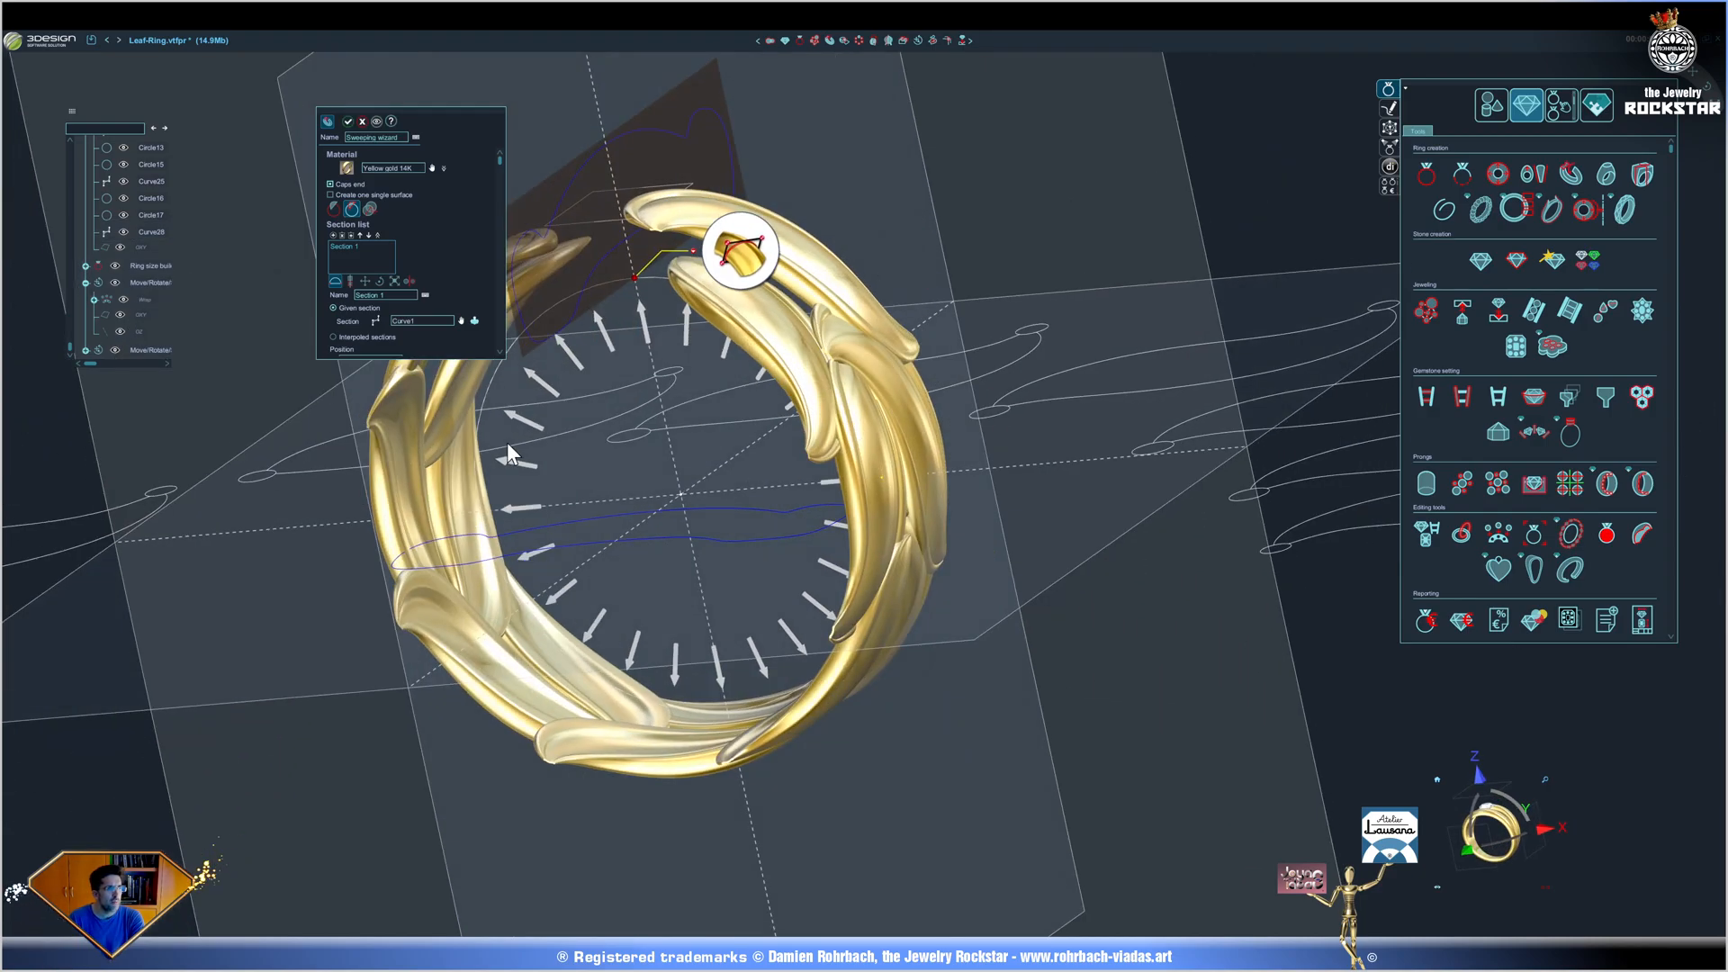
left_click(395, 281)
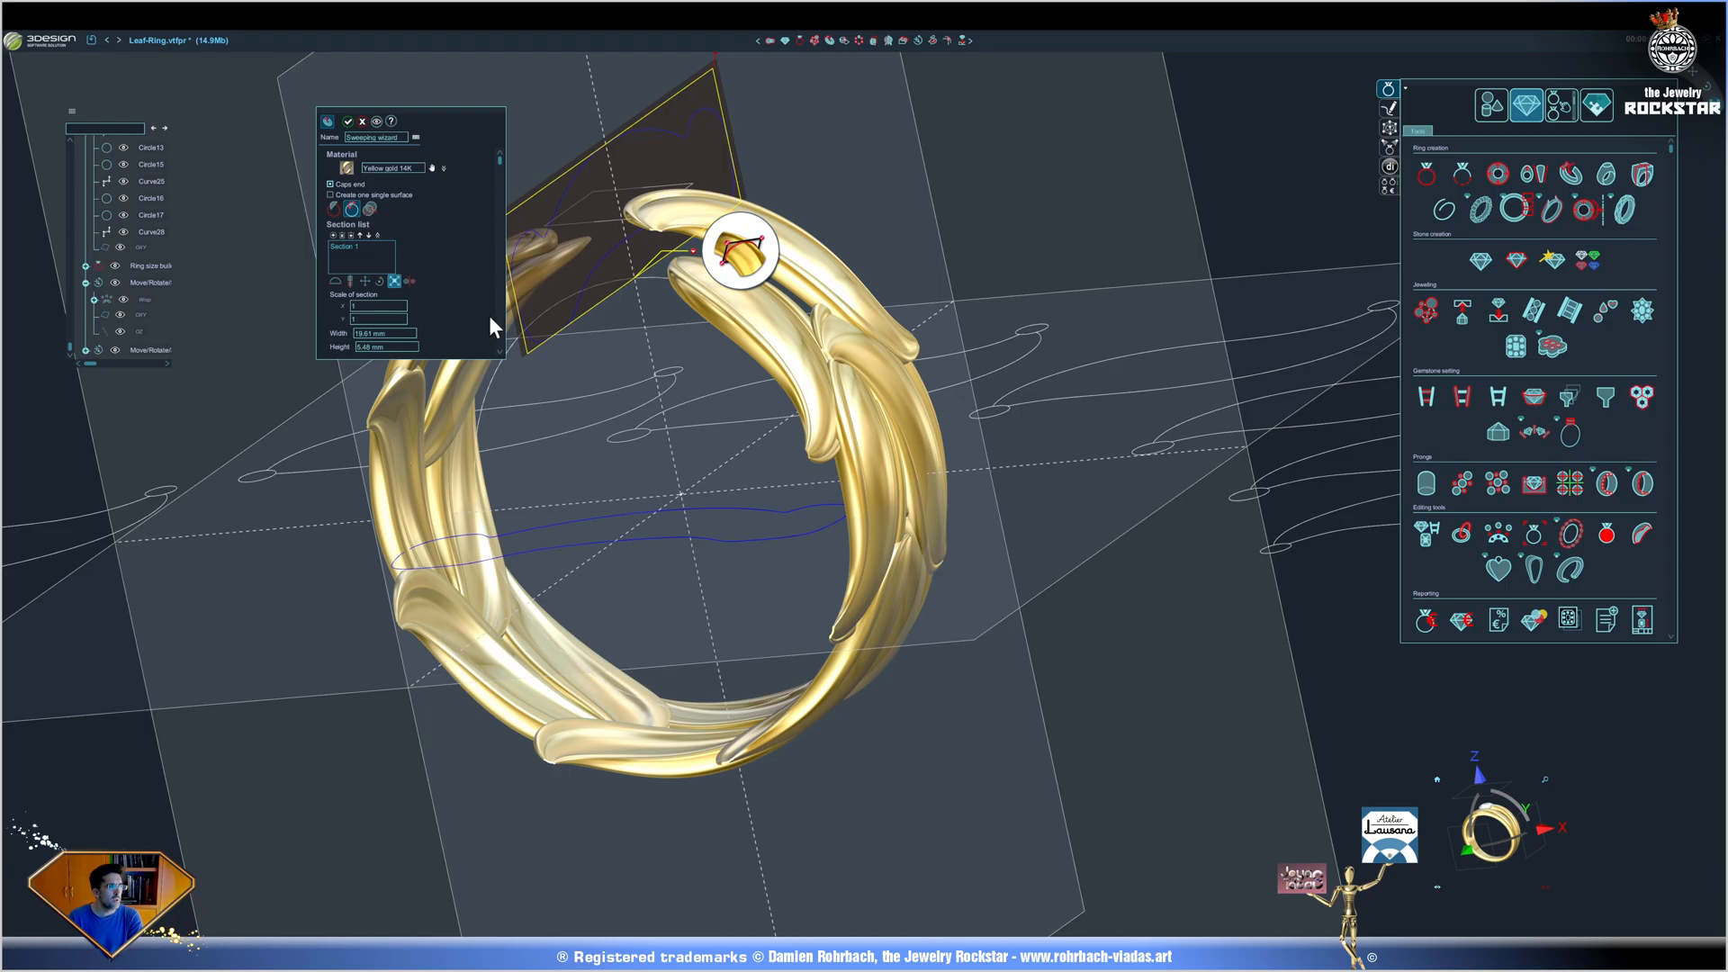
type("3")
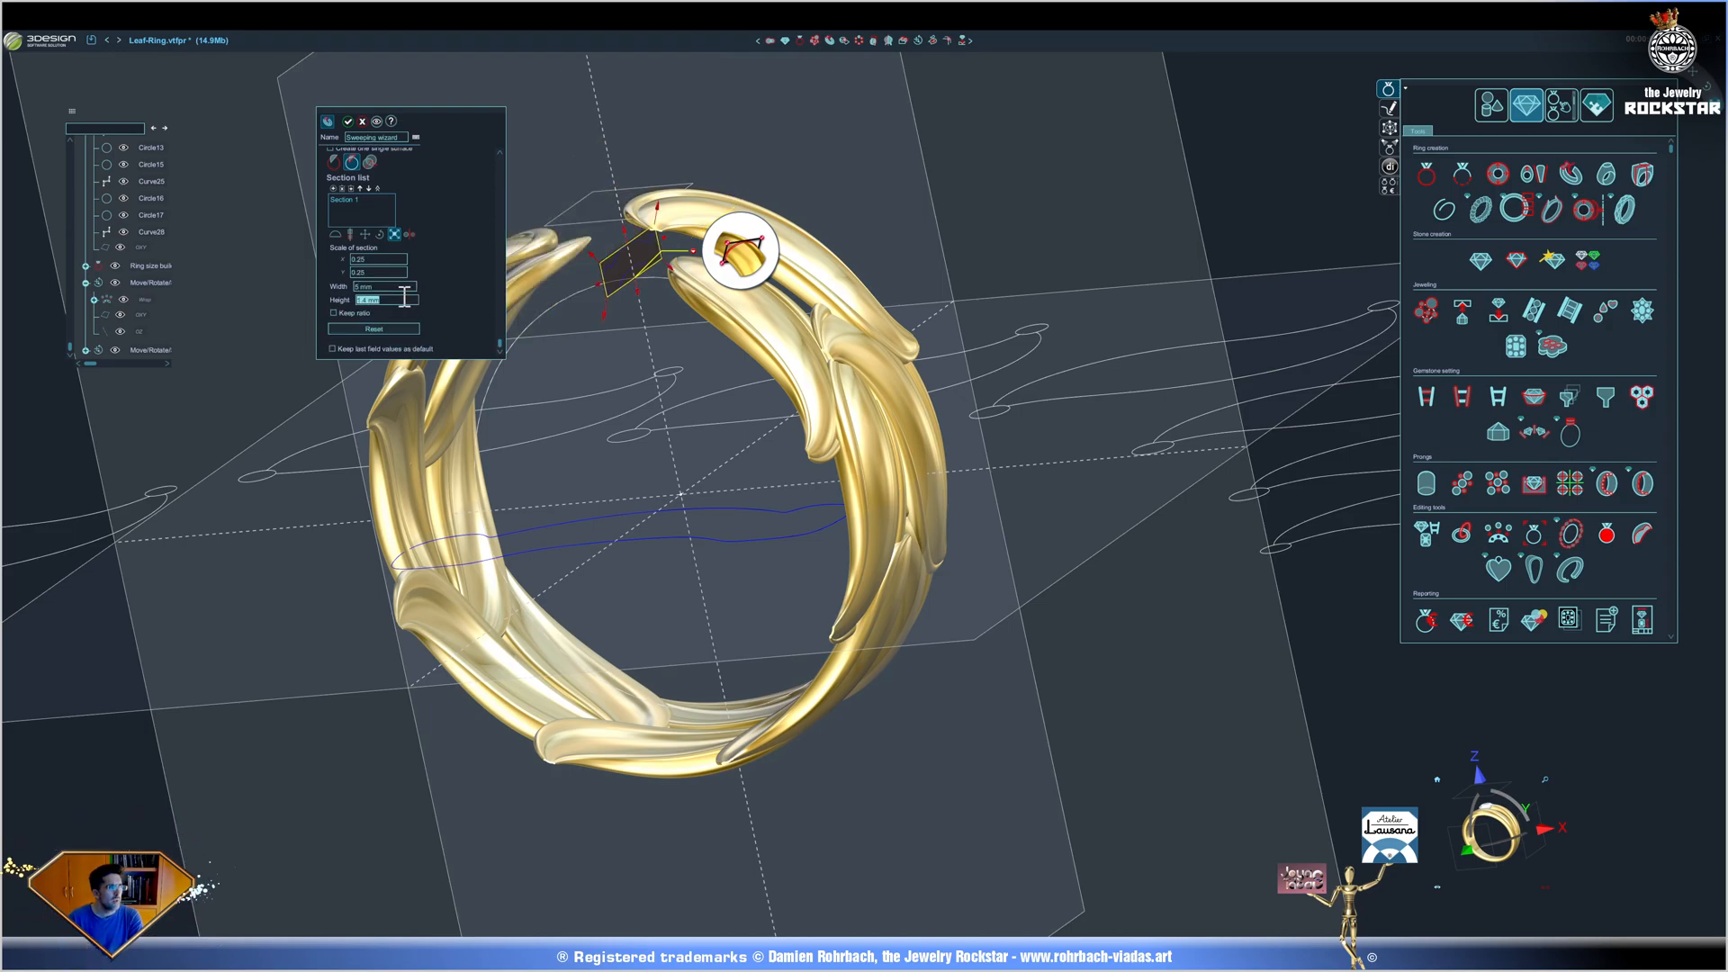
type("2")
Add a second section to the sweep and set its Width/Height scale.
left_click(340, 237)
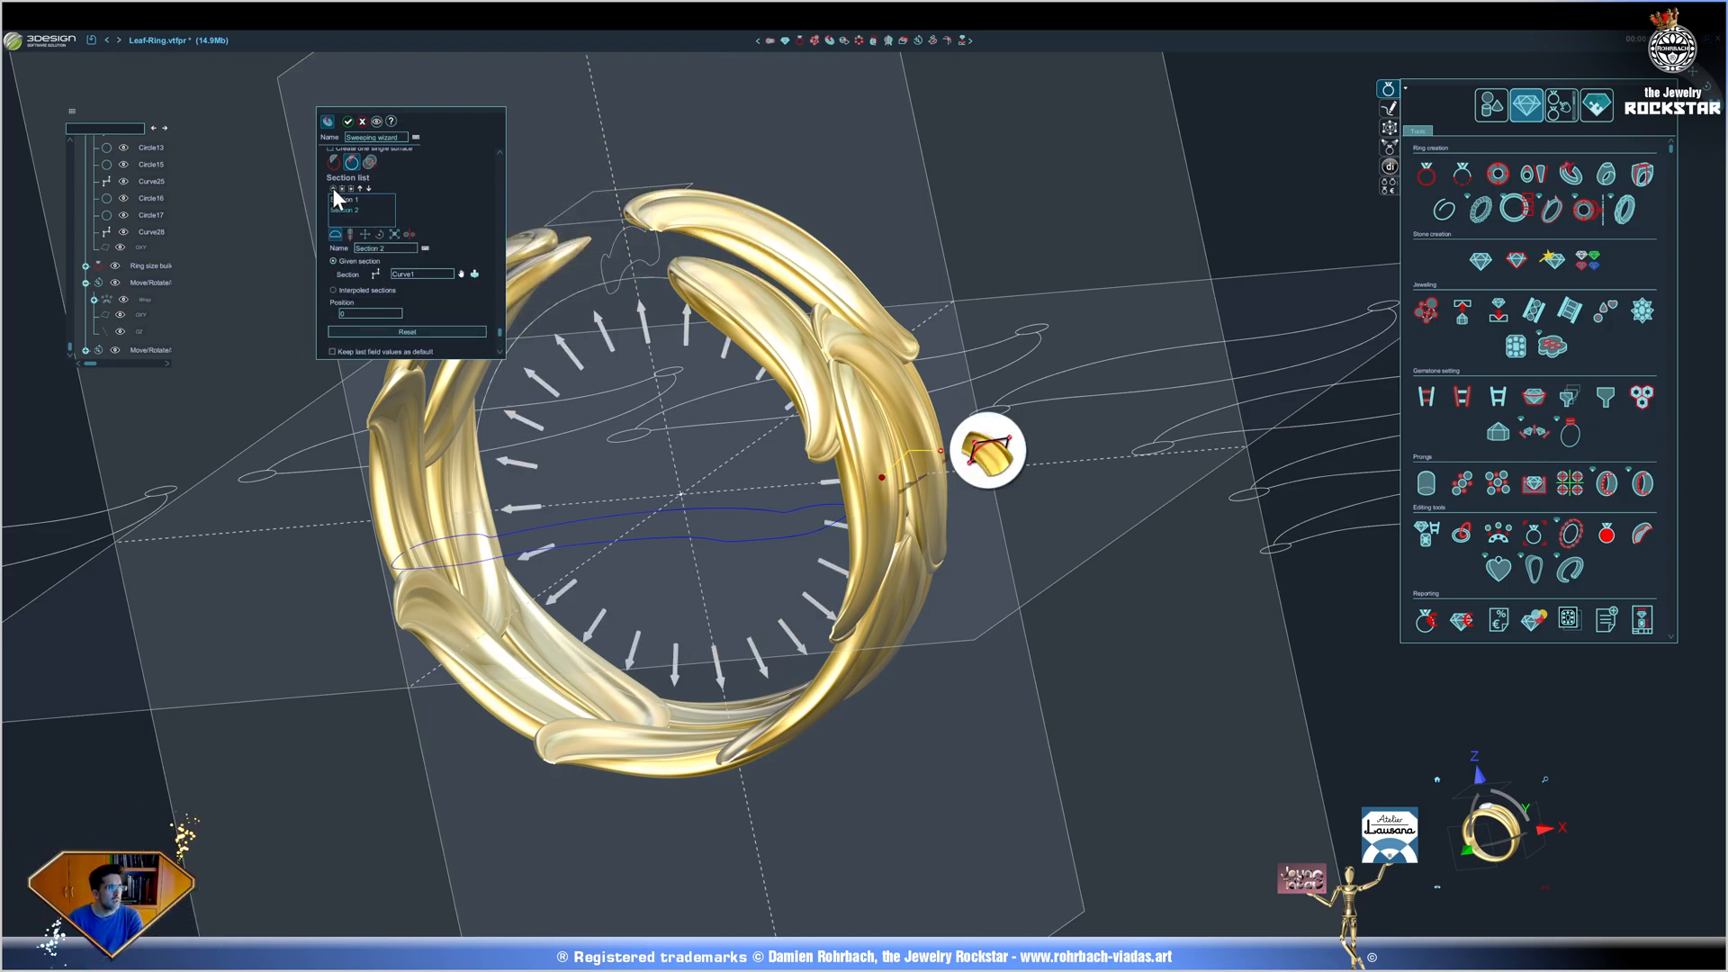
left_click(396, 236)
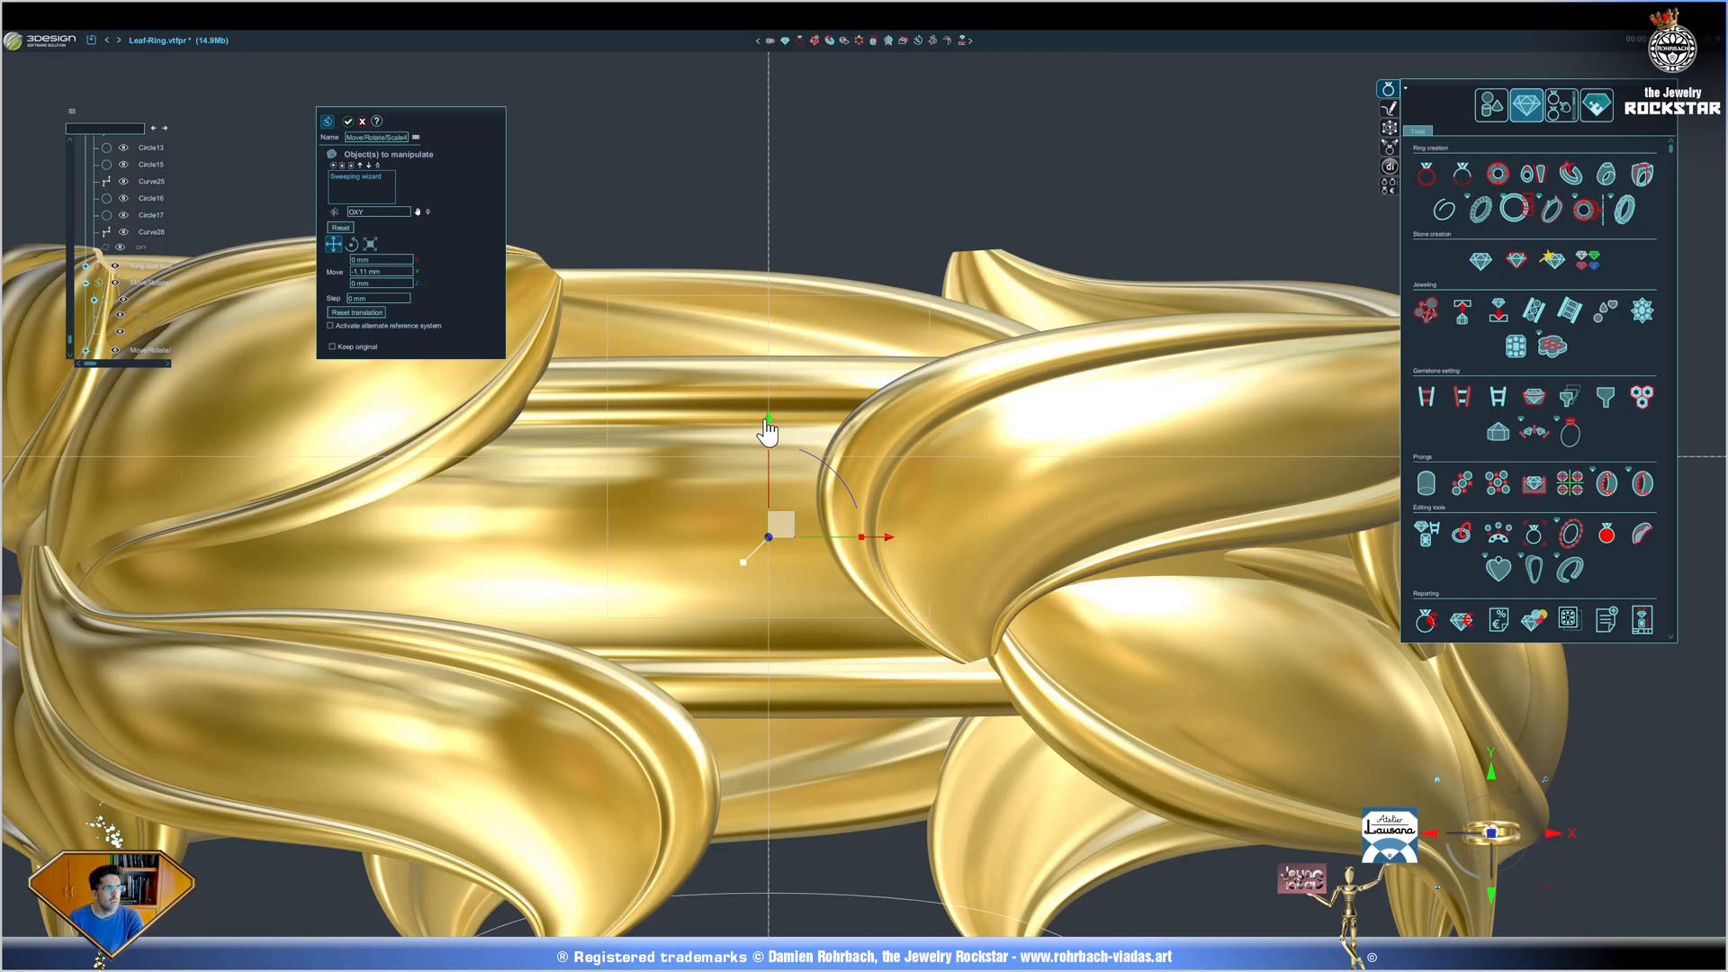
Move the swept band 0.44 mm vertically and slightly resize it with the gizmo.
left_click_drag(772, 431, 791, 449)
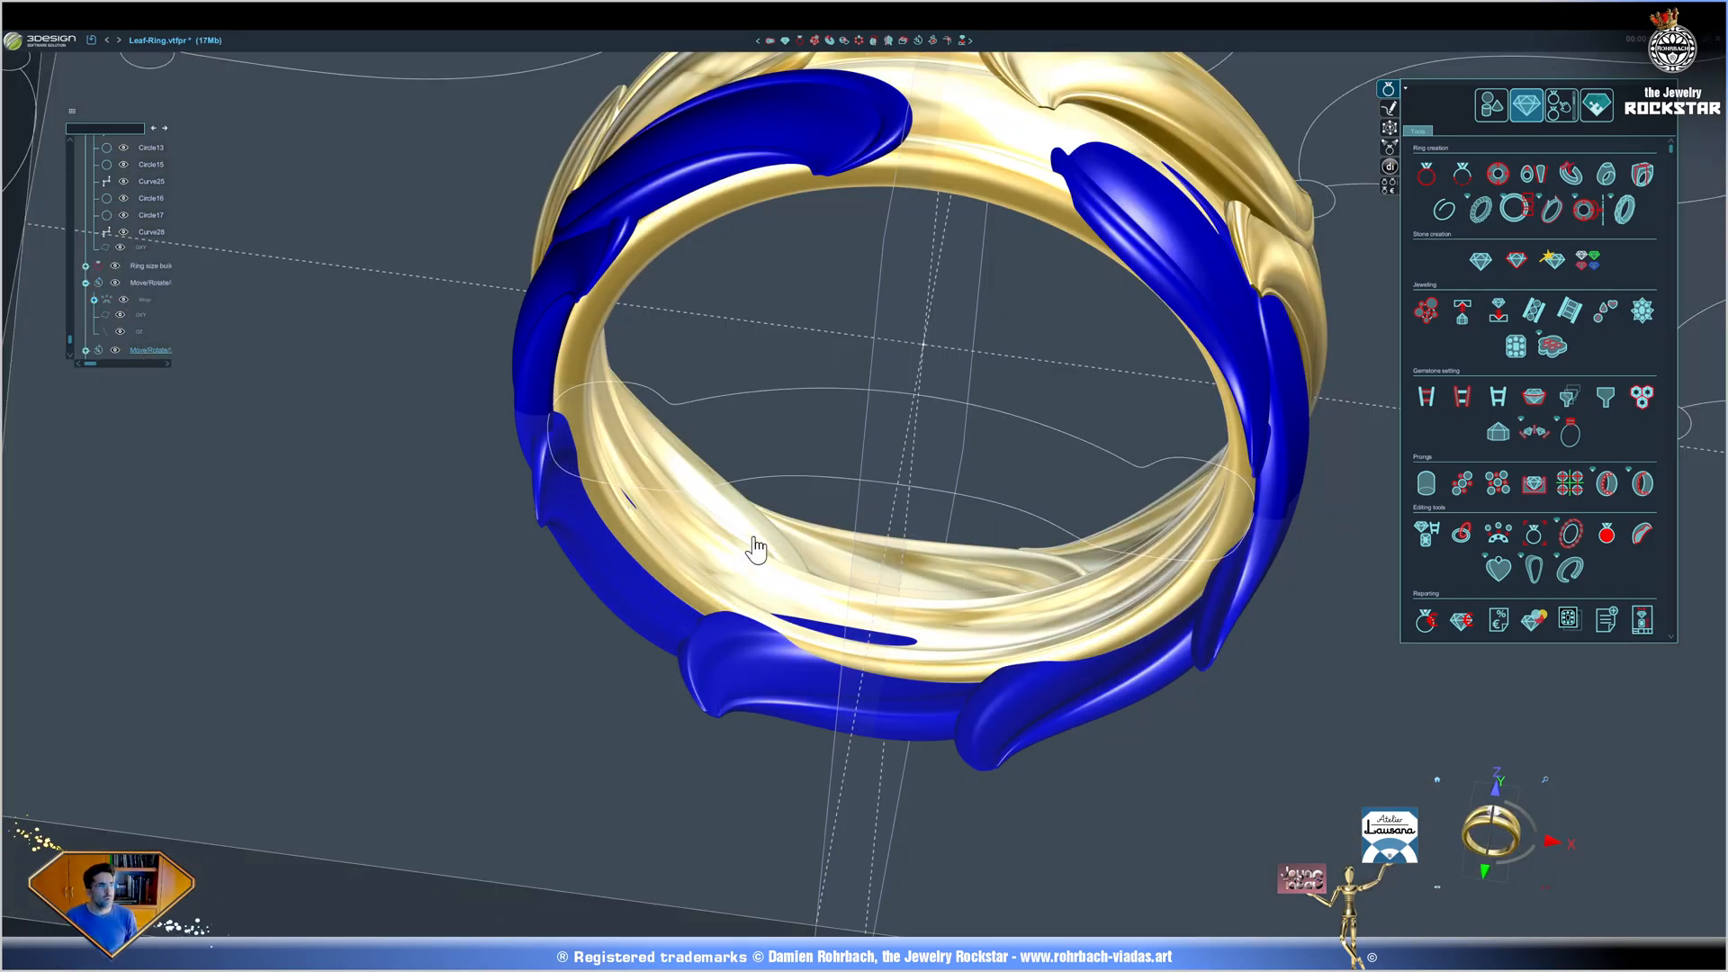
right_click_drag(762, 543, 866, 102)
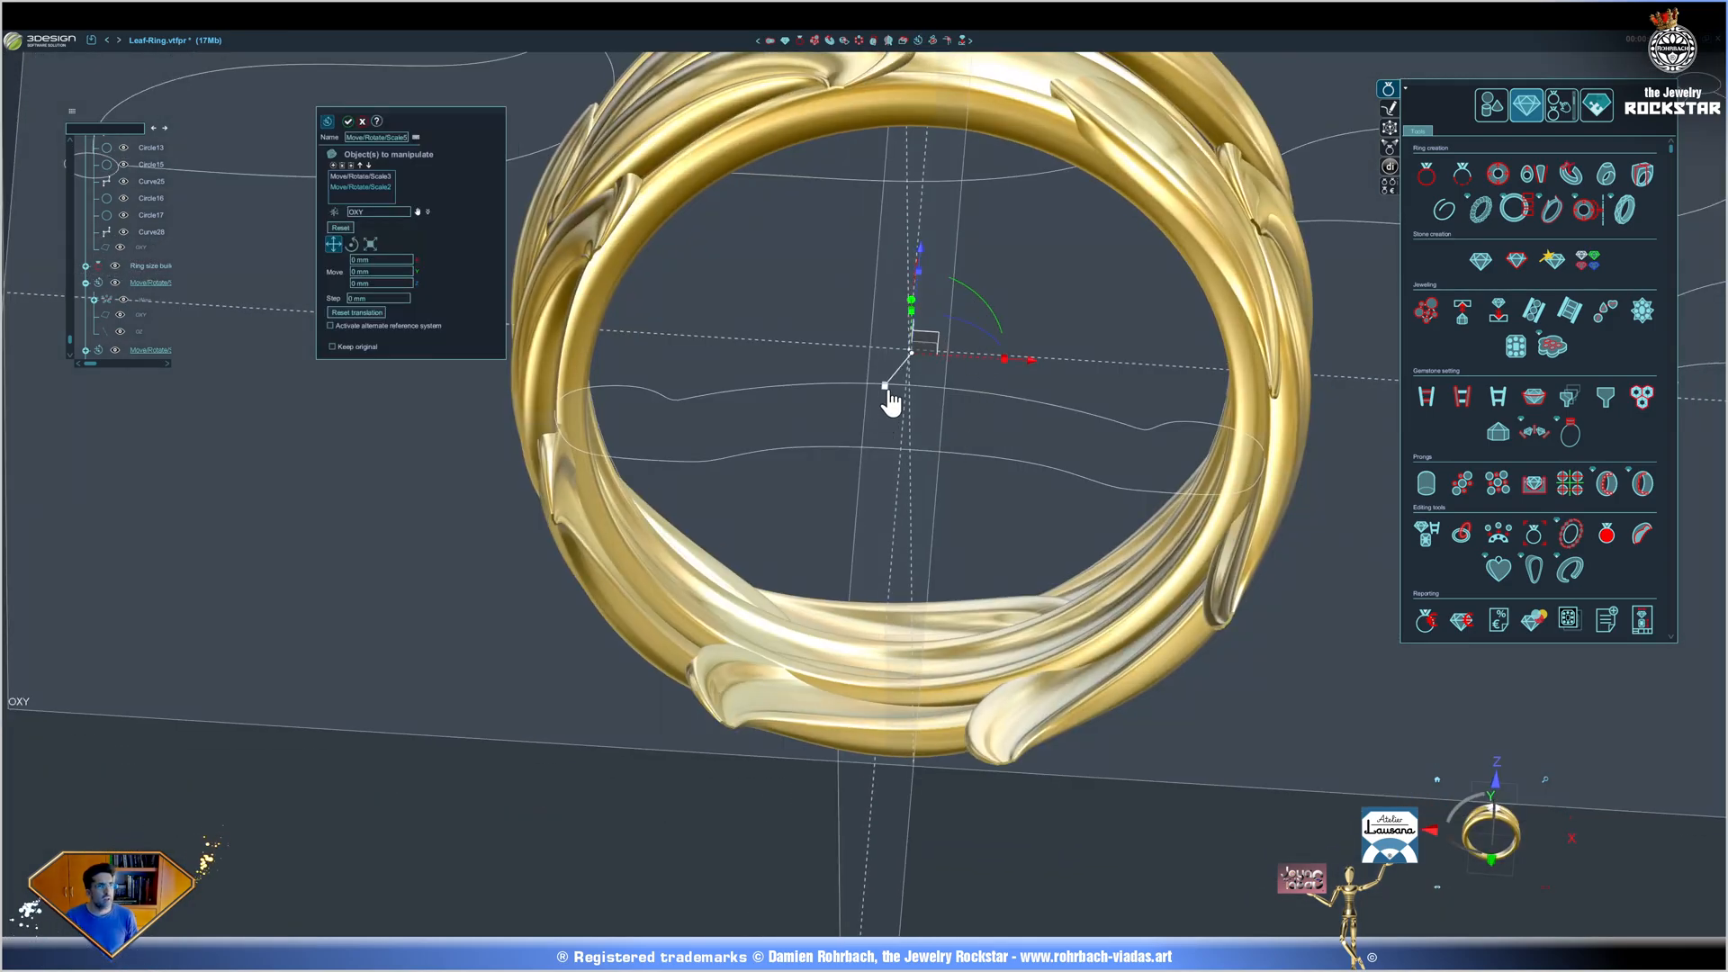
left_click_drag(854, 400, 868, 445)
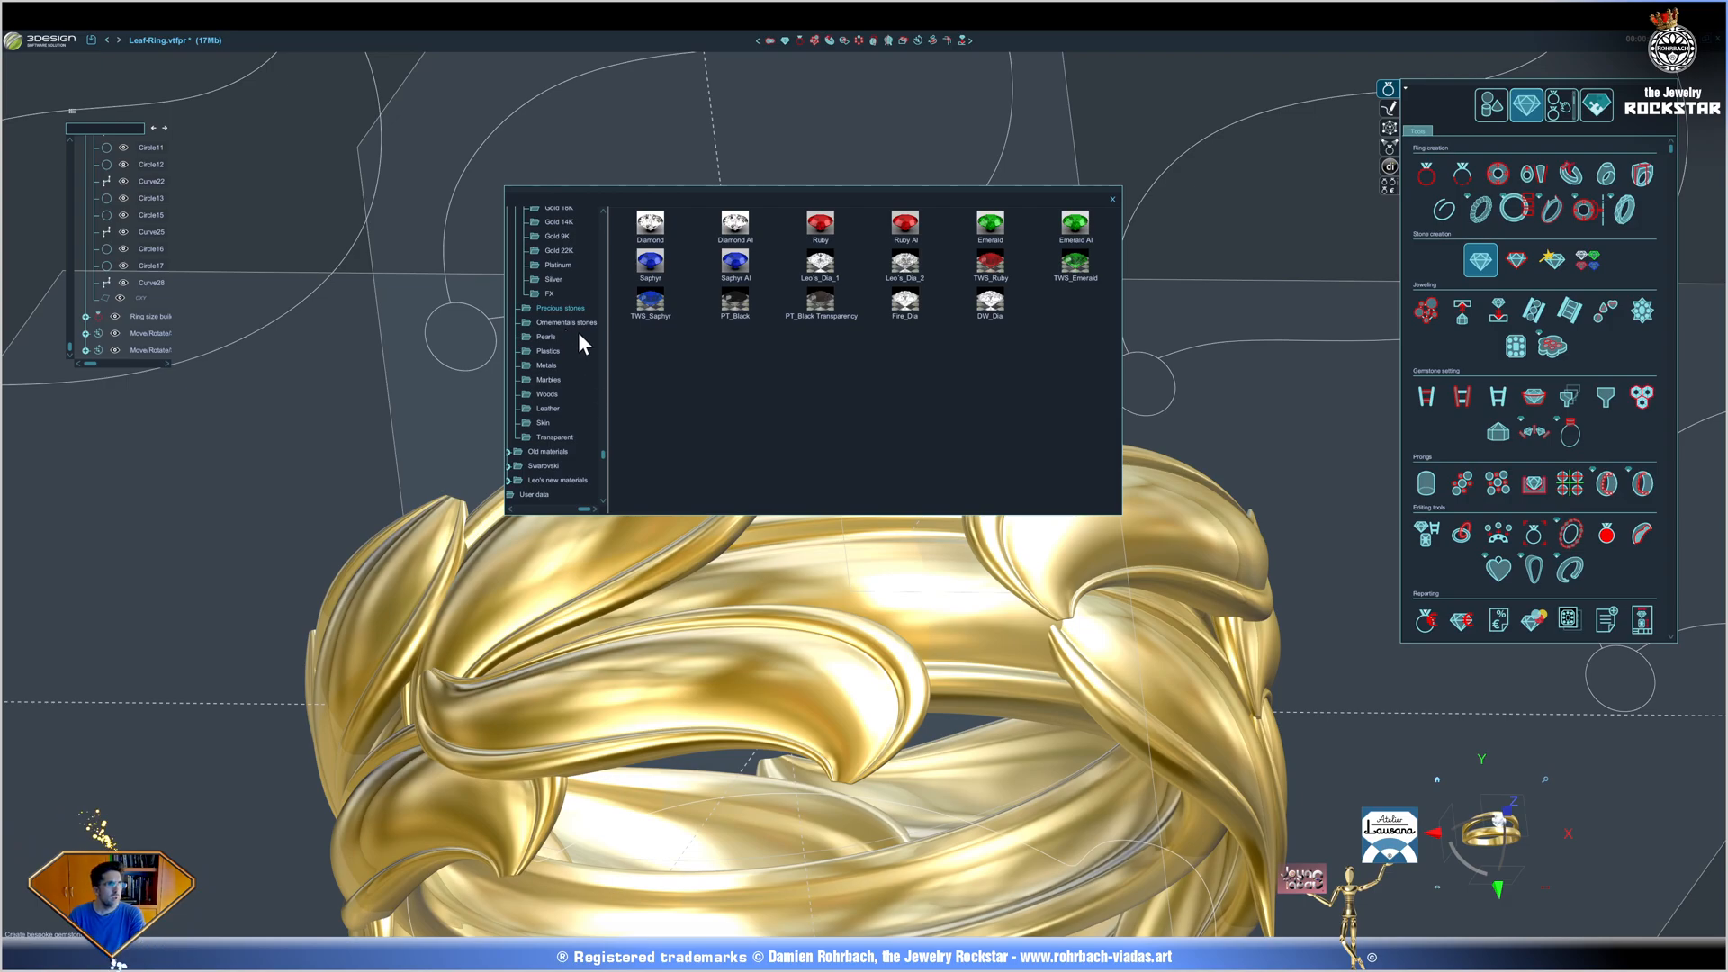
Choose the Emerald AI material for the new stone and pick its marquise shape.
left_click(1074, 227)
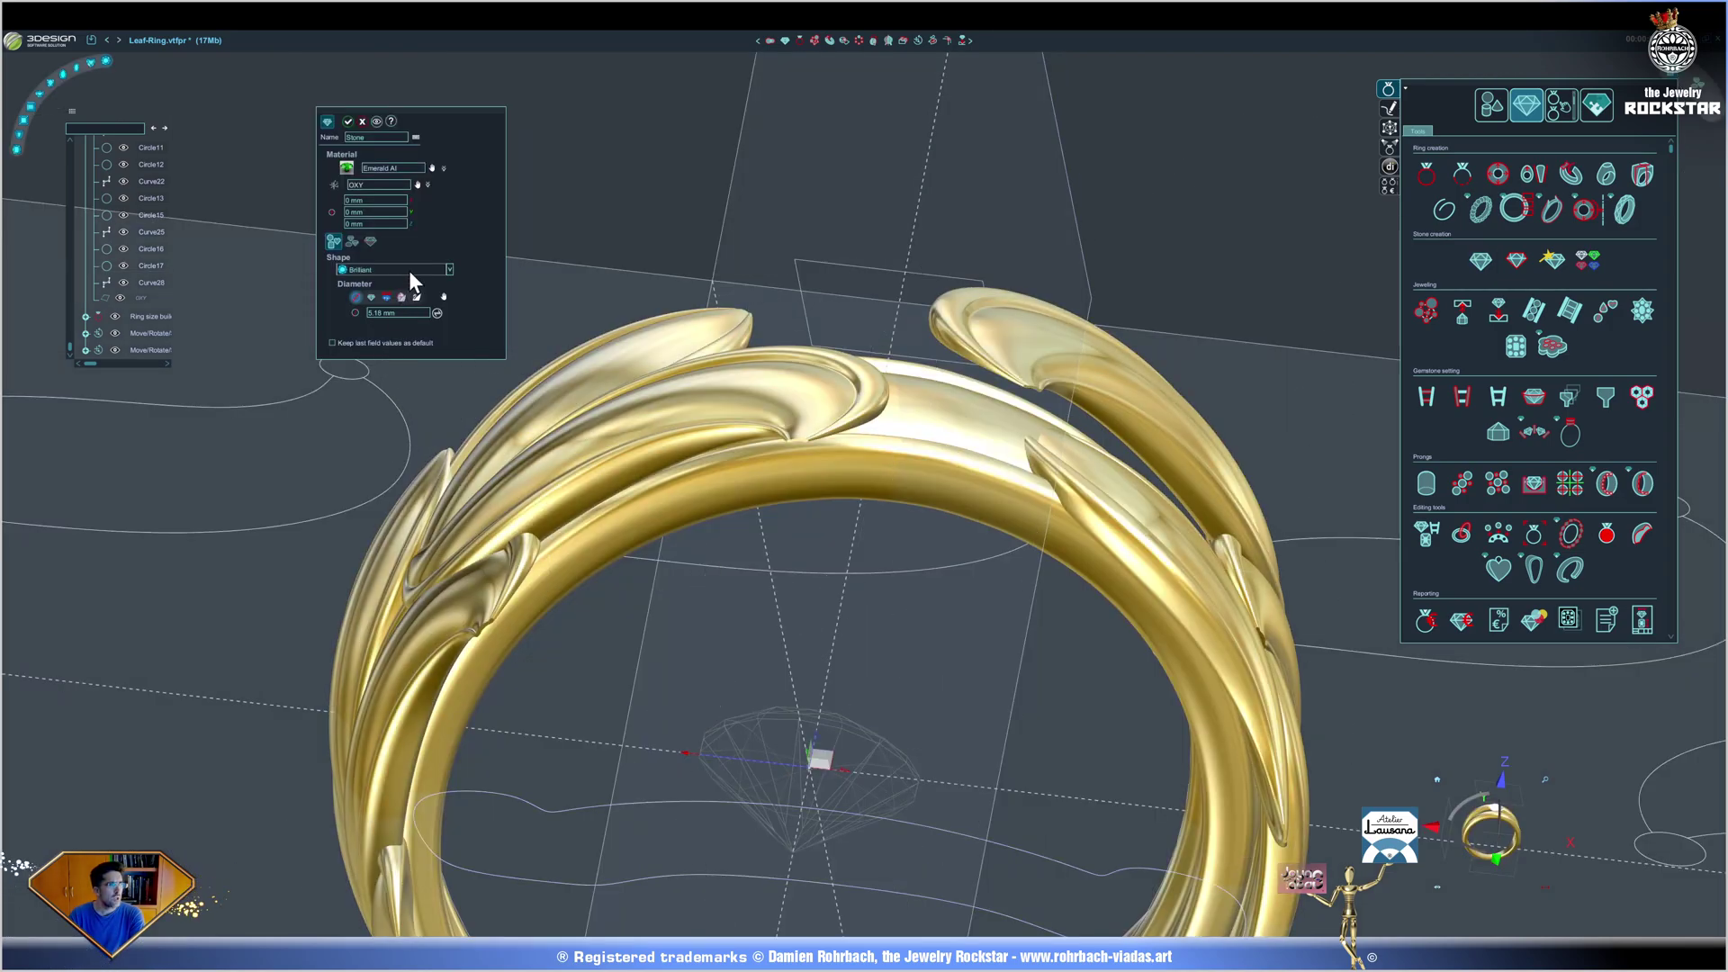
left_click(410, 270)
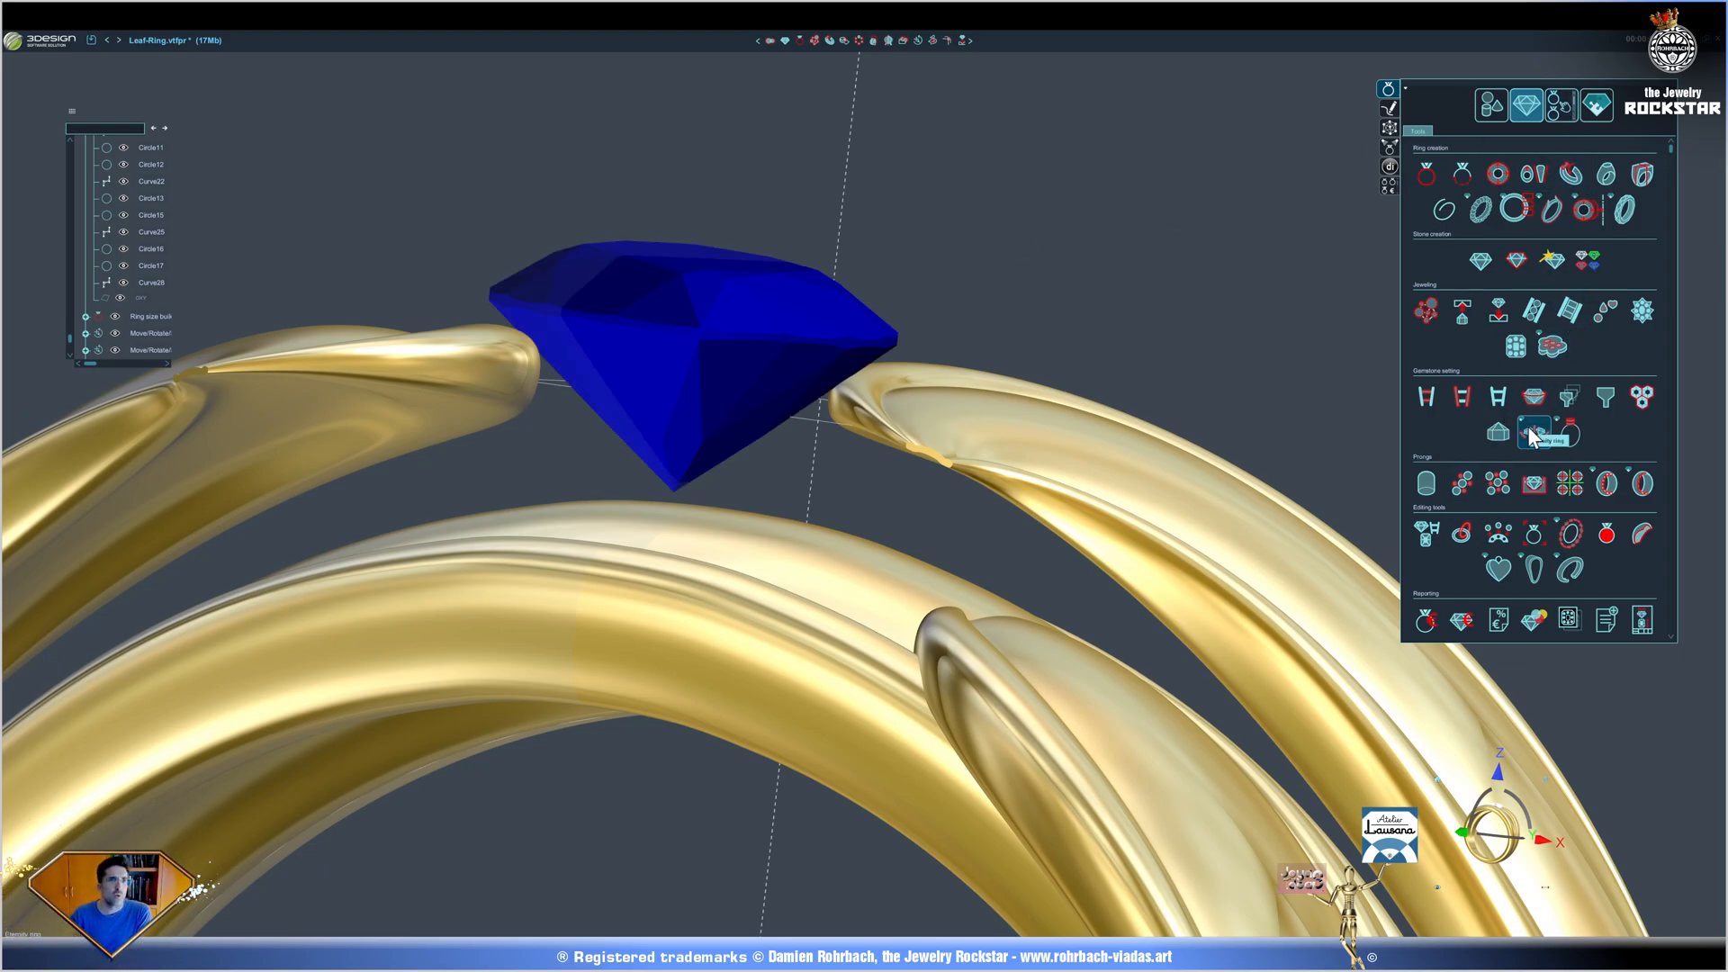
Create a gold Bezel setting around the marquise stone, adjusting its Section and parameters.
left_click(1538, 396)
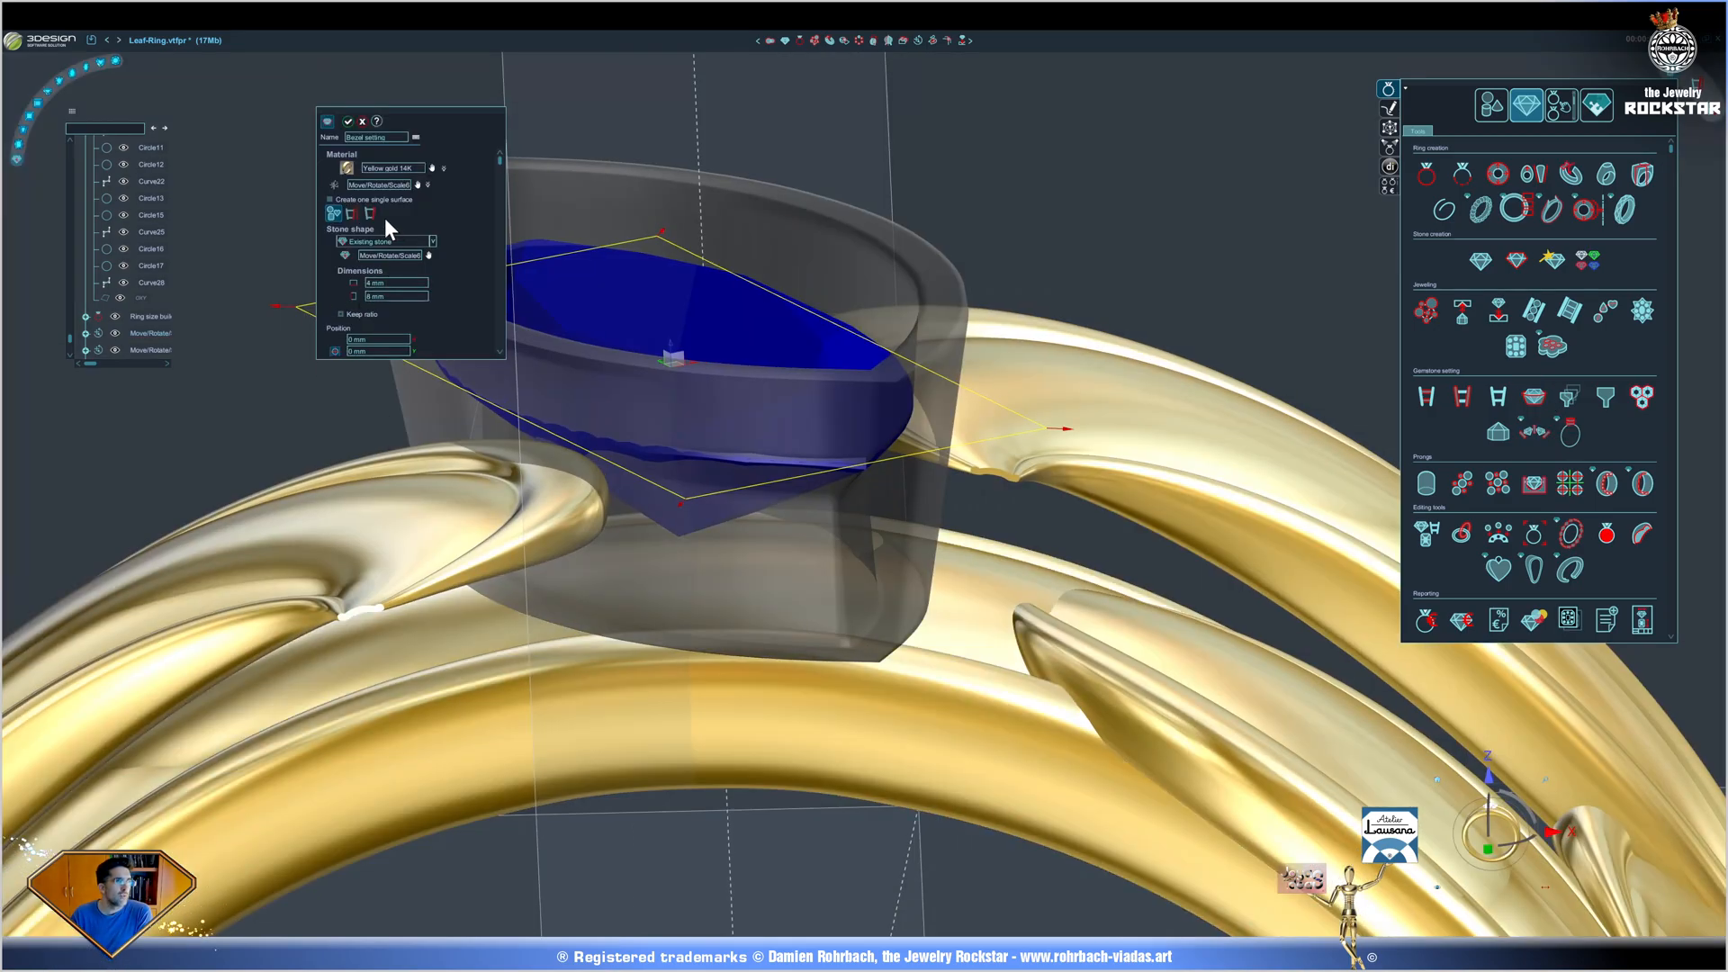
left_click(370, 214)
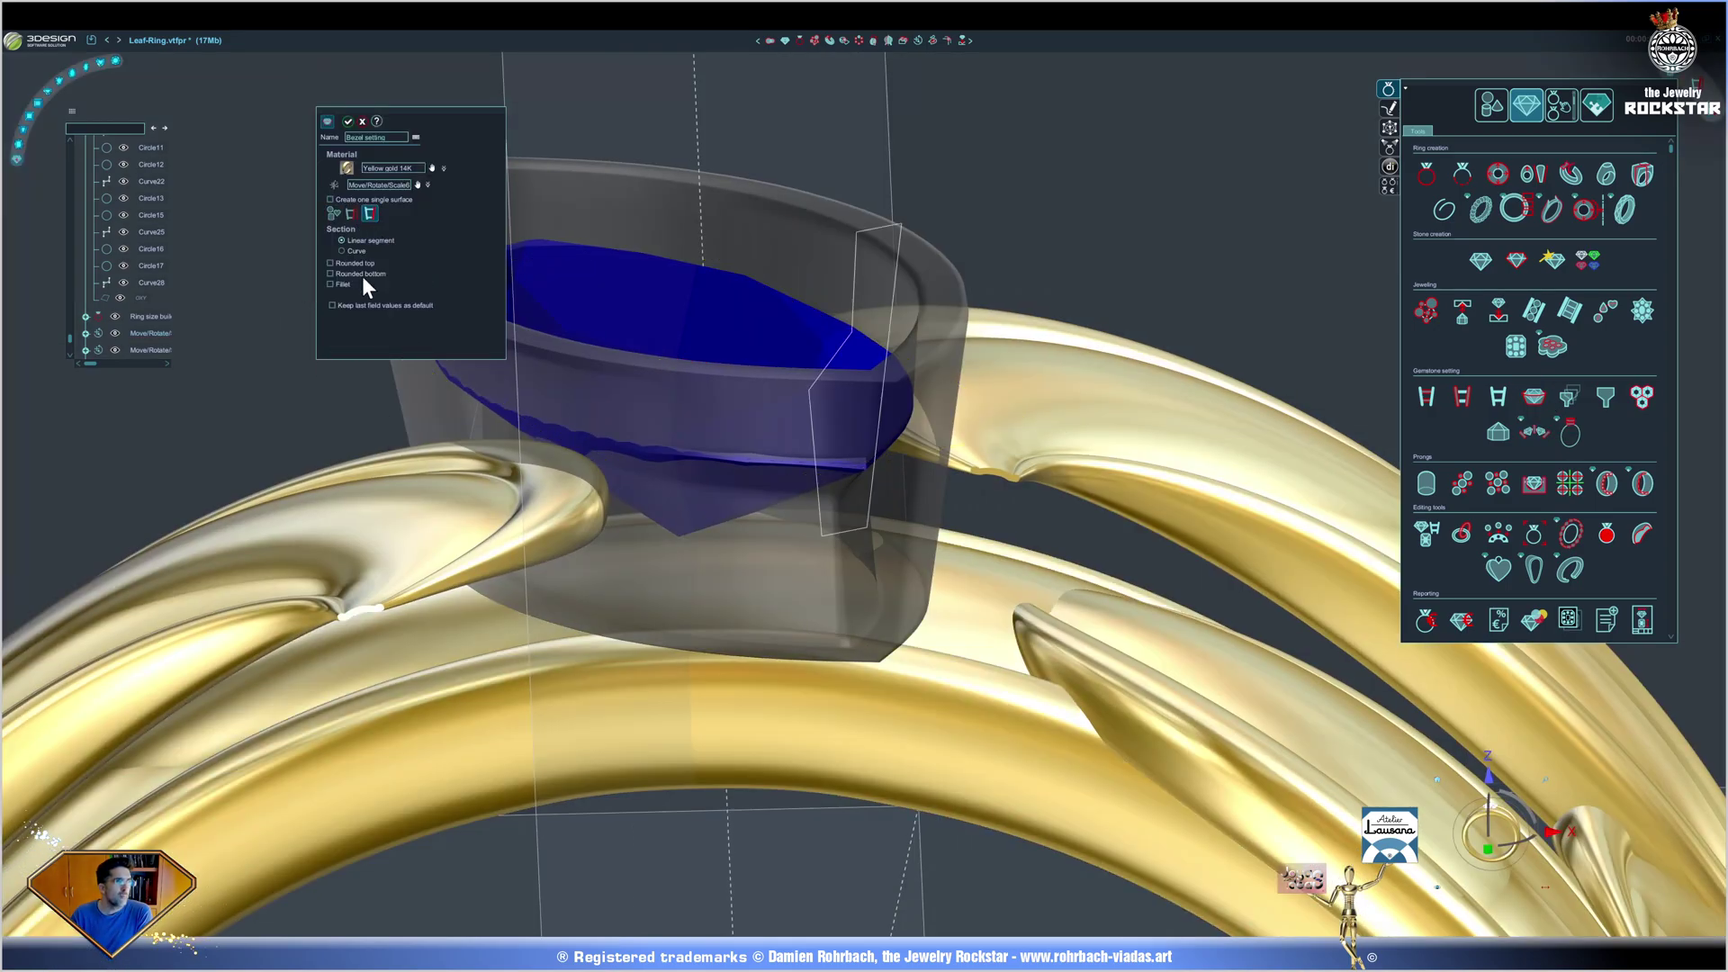
left_click(352, 215)
right_click_drag(652, 511, 957, 257)
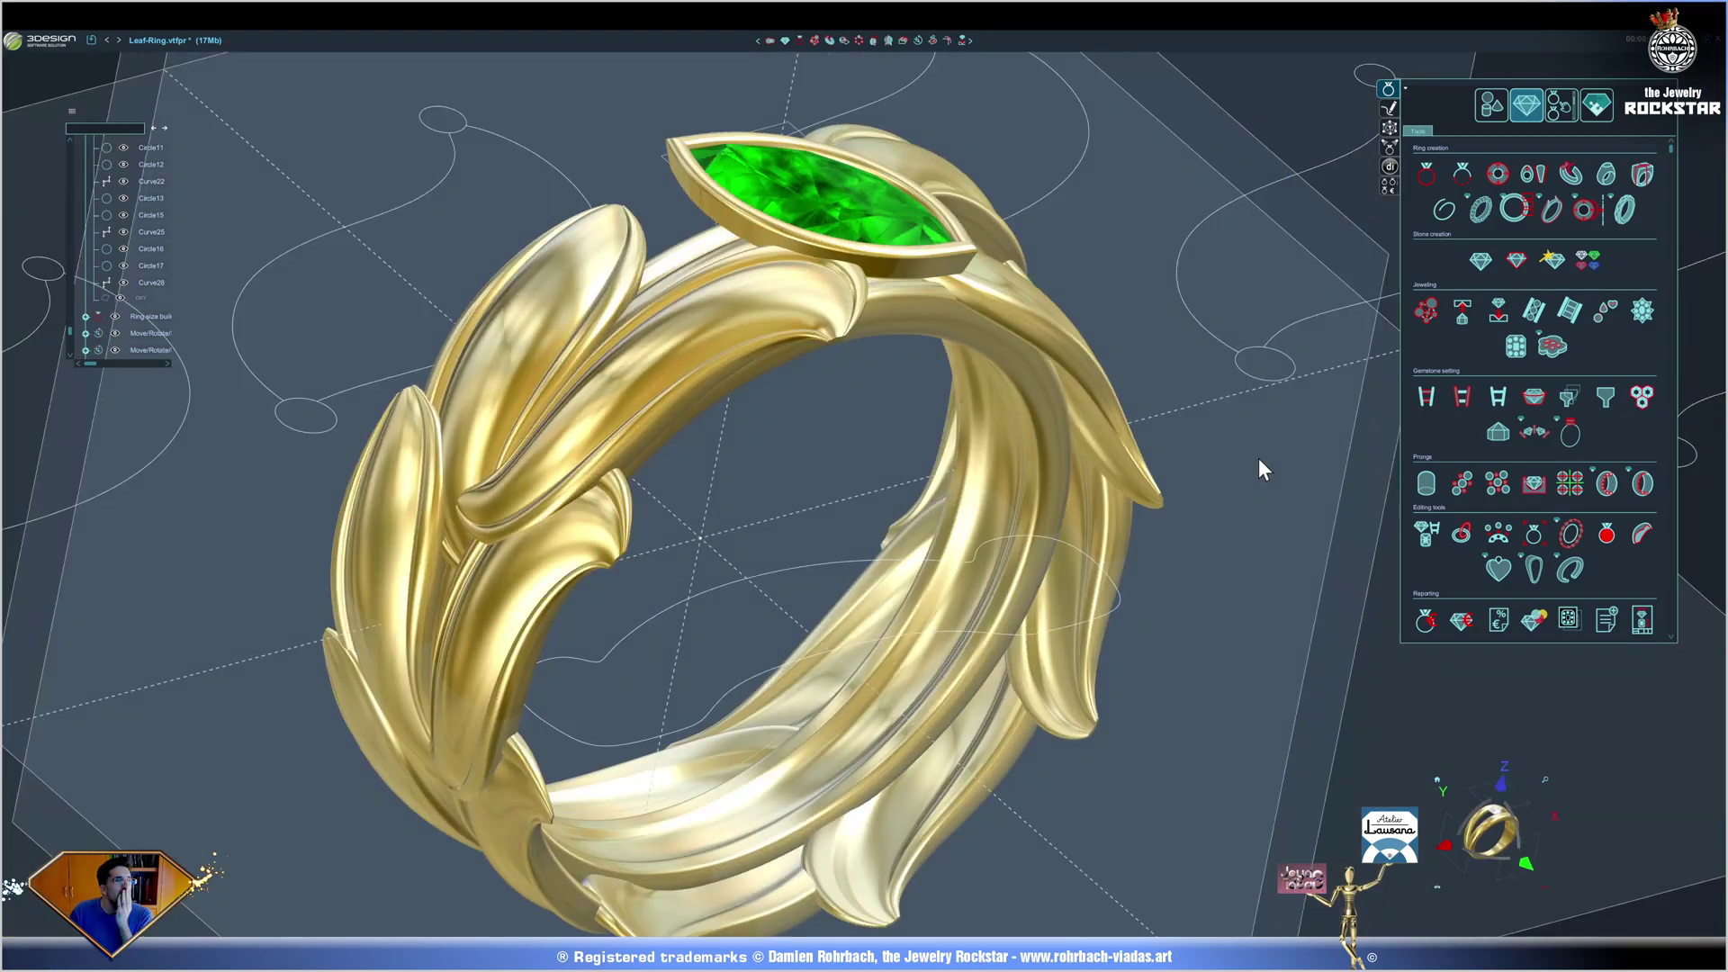
Select the leaf group and use the Filter tool to isolate a single leaf.
right_click_drag(1258, 457, 944, 568)
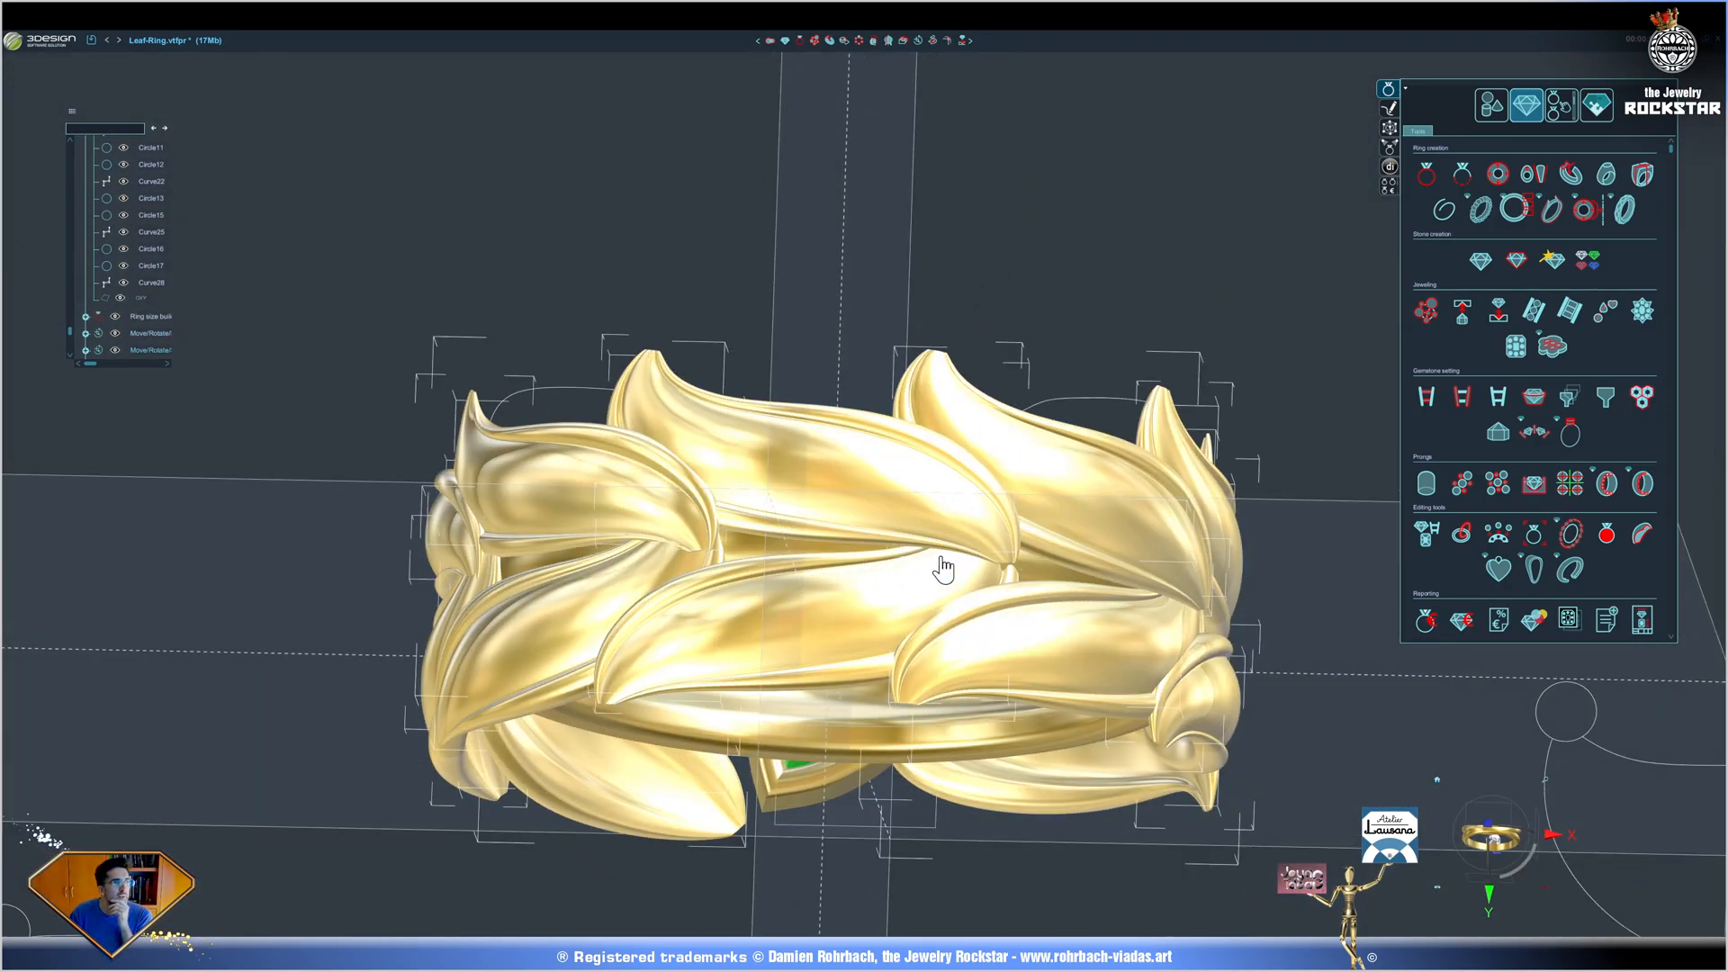
left_click(928, 492)
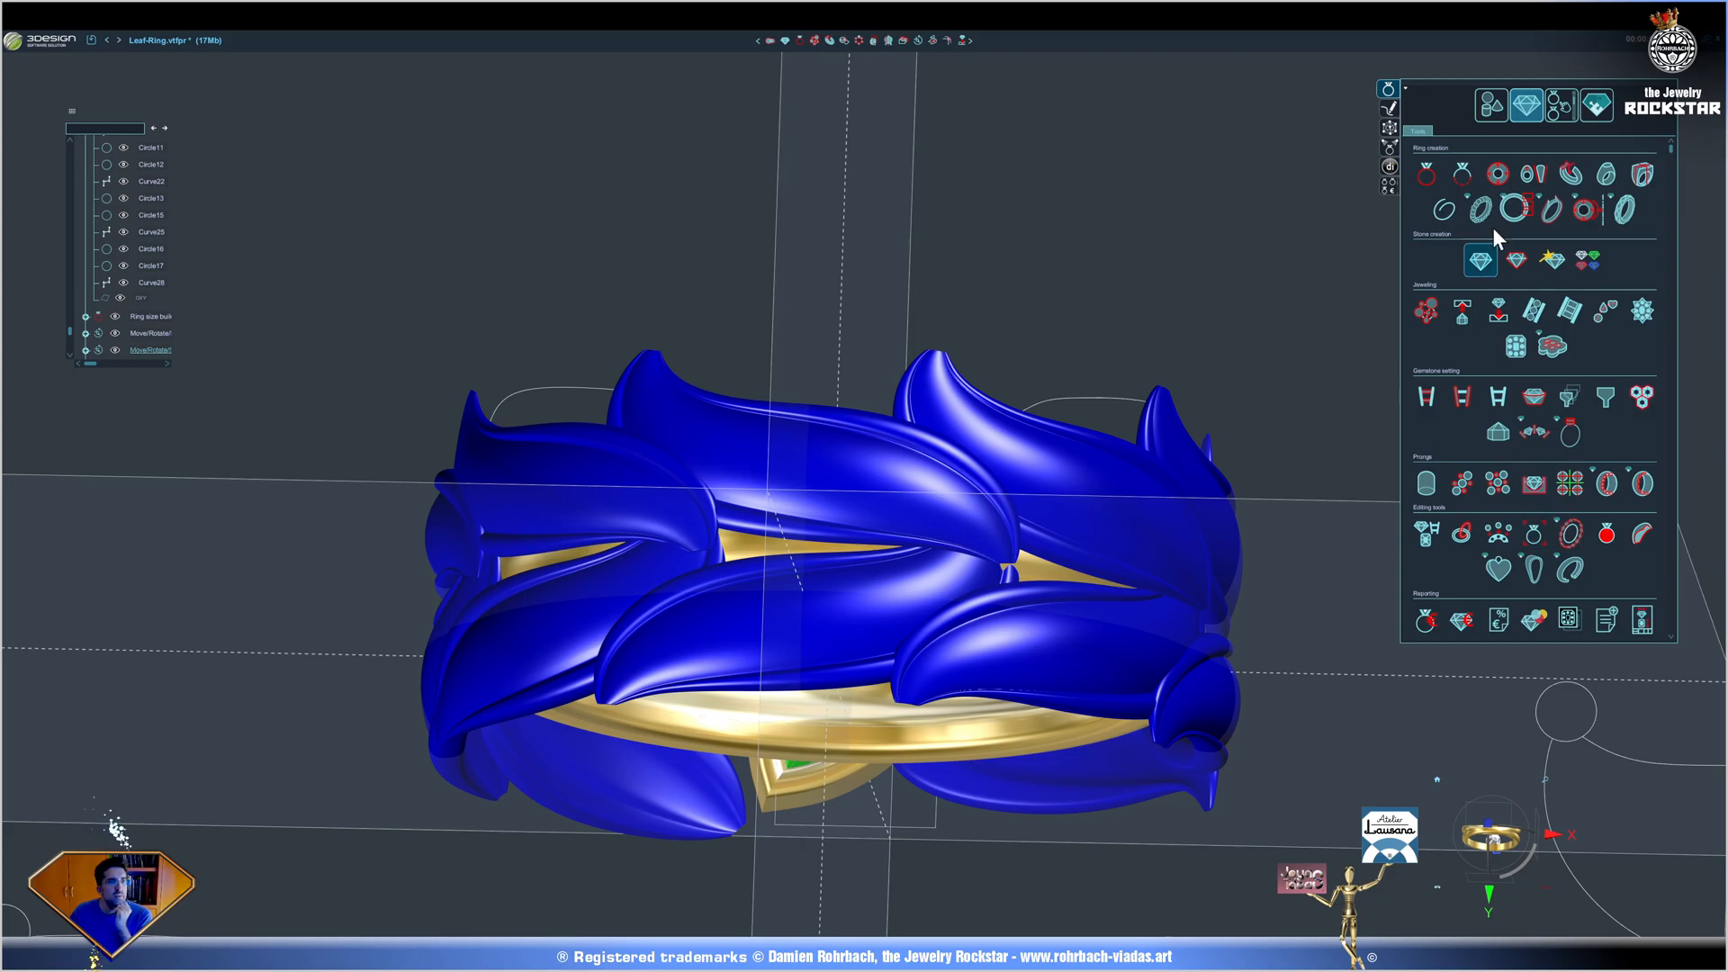
scroll(1538, 483, "down", 5)
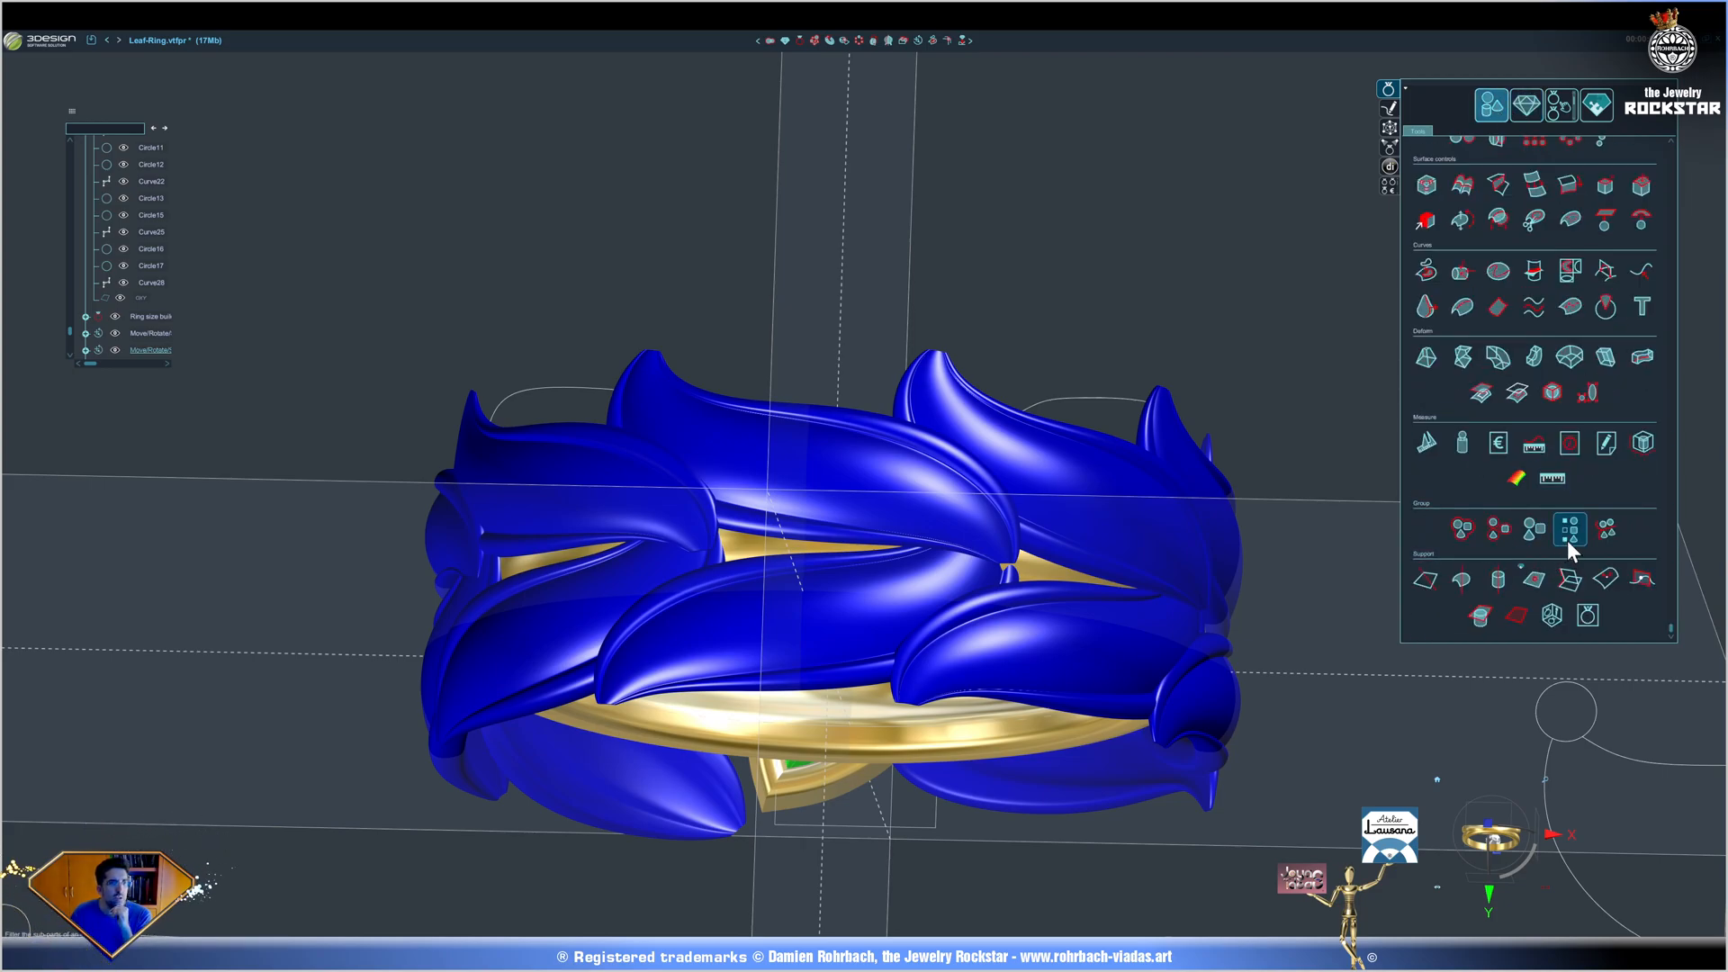
left_click(1568, 530)
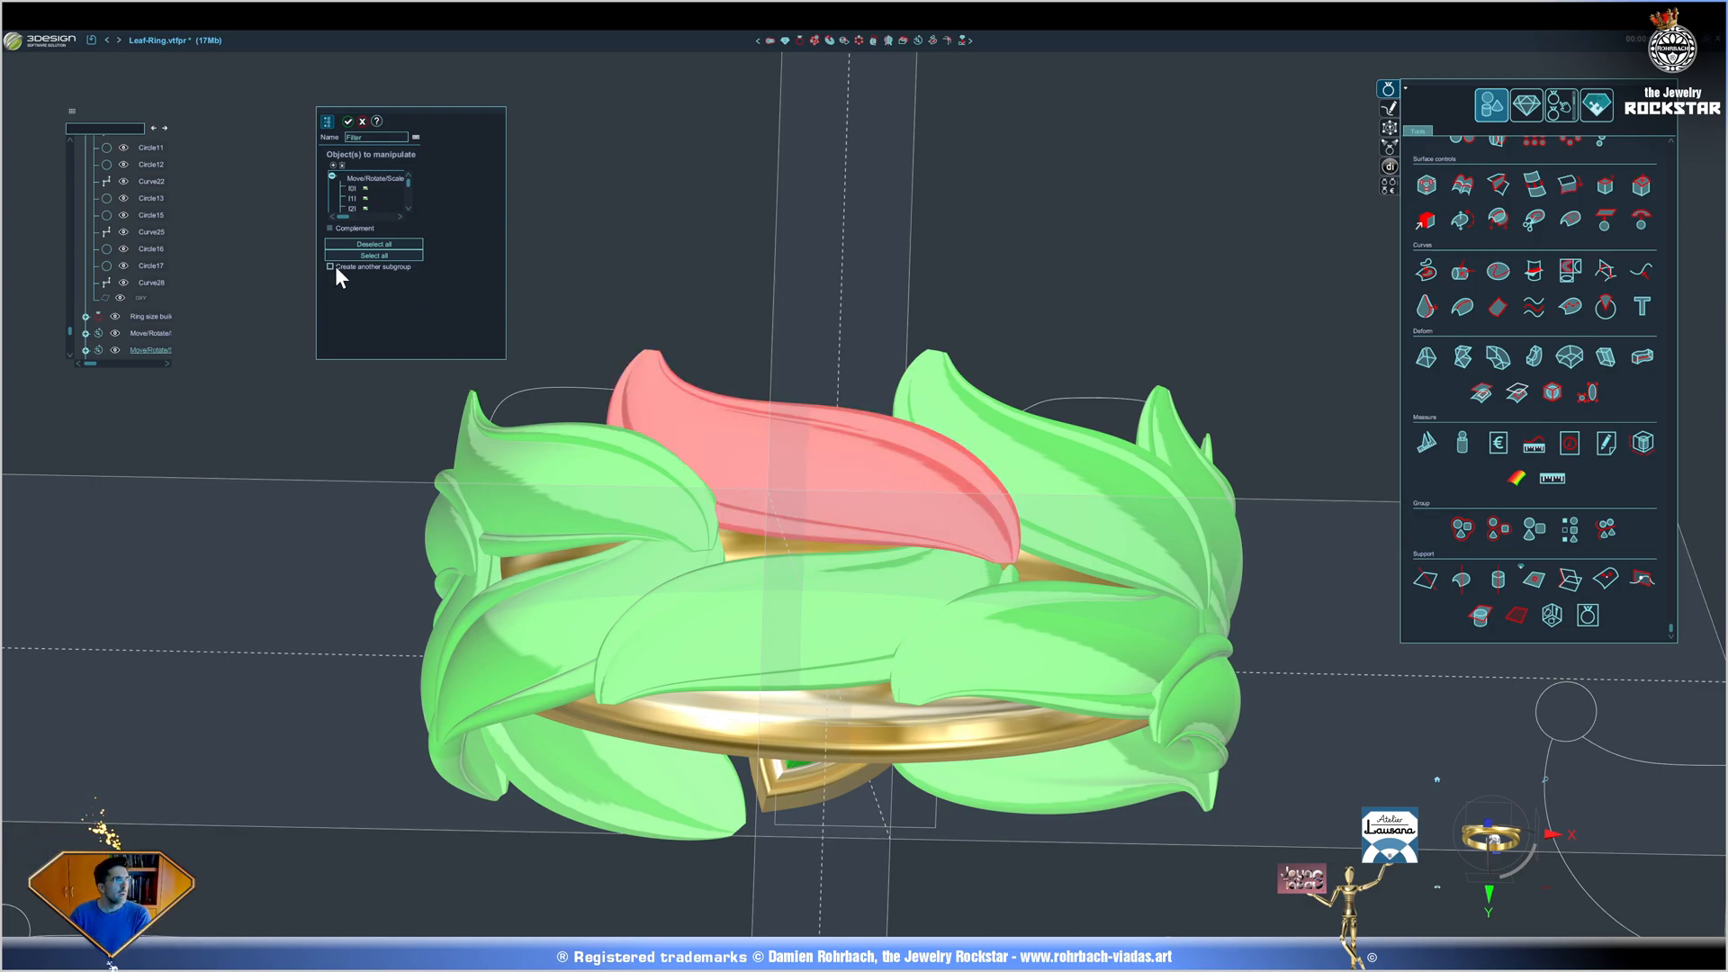
key("Escape")
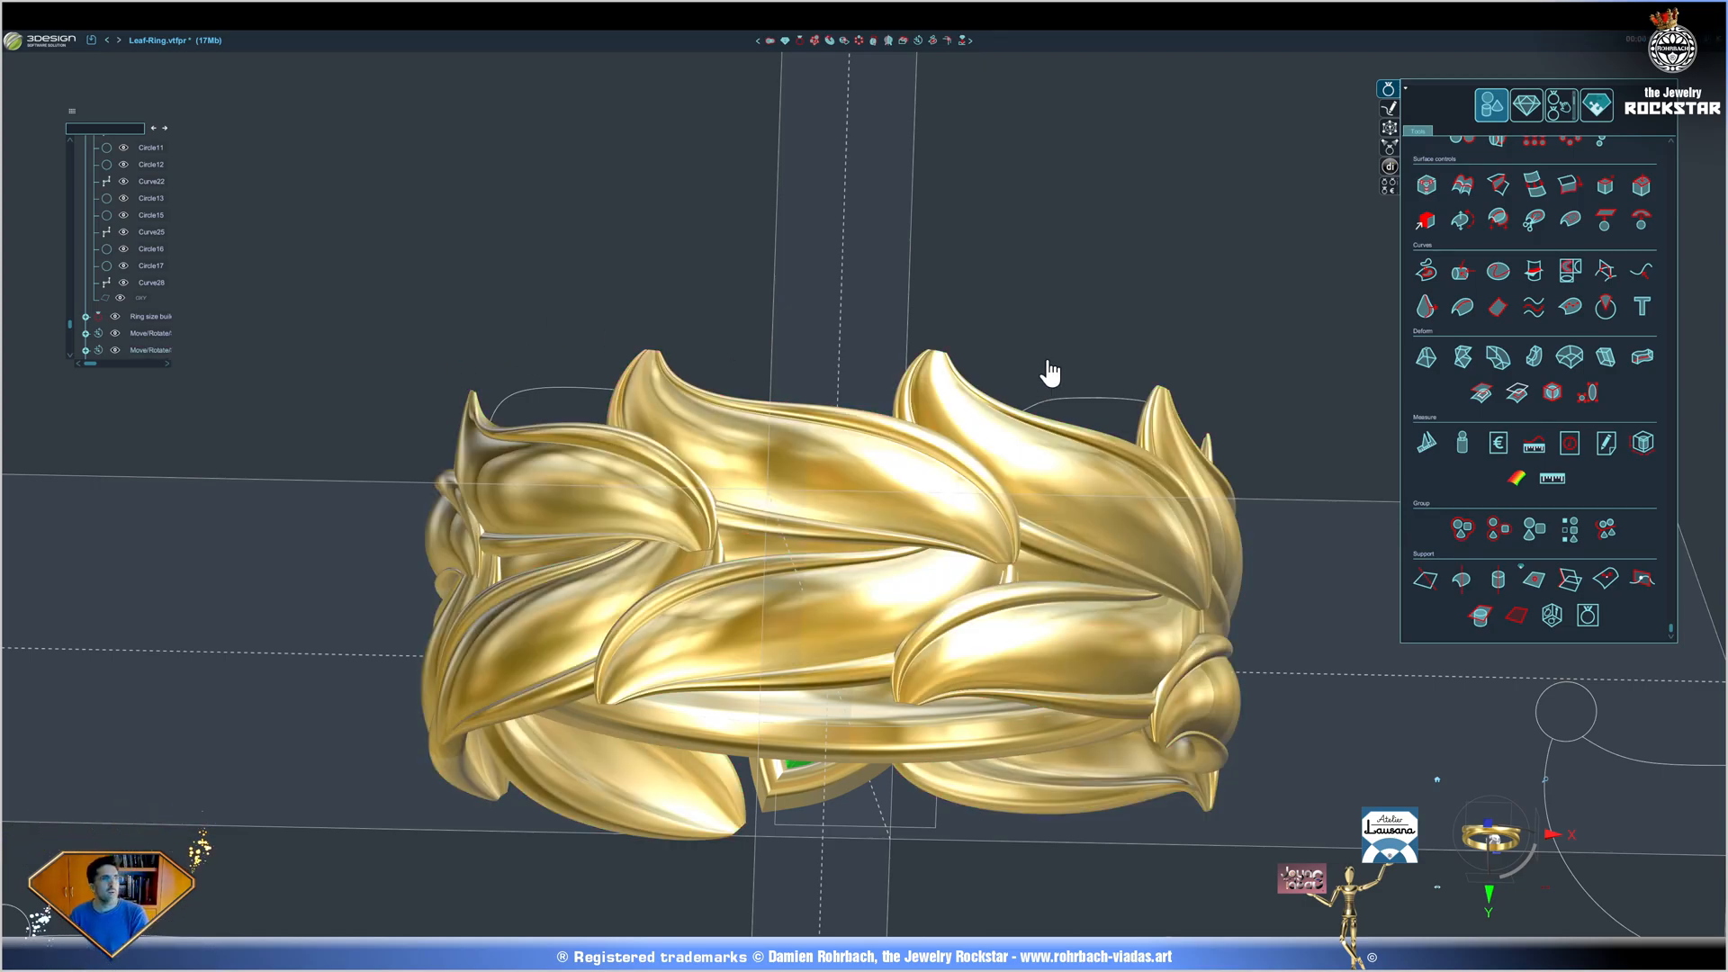
left_click(880, 471)
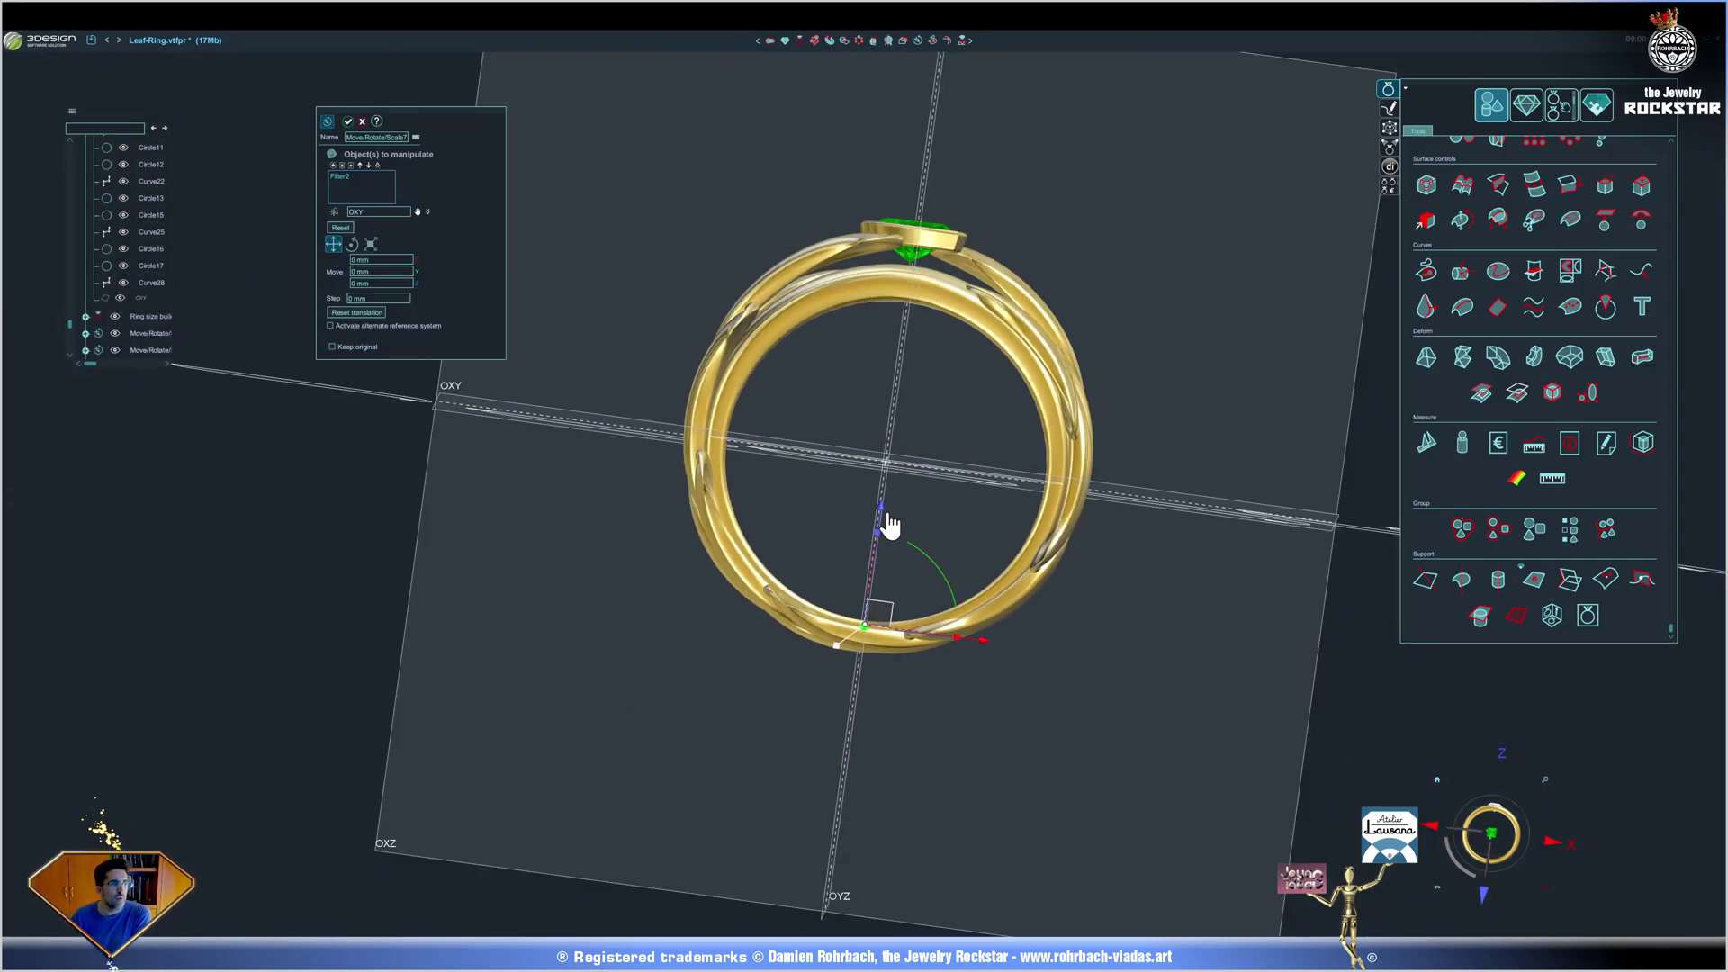
Move the leaf up to the ring top and scale it down to half size.
left_click_drag(889, 524, 931, 148)
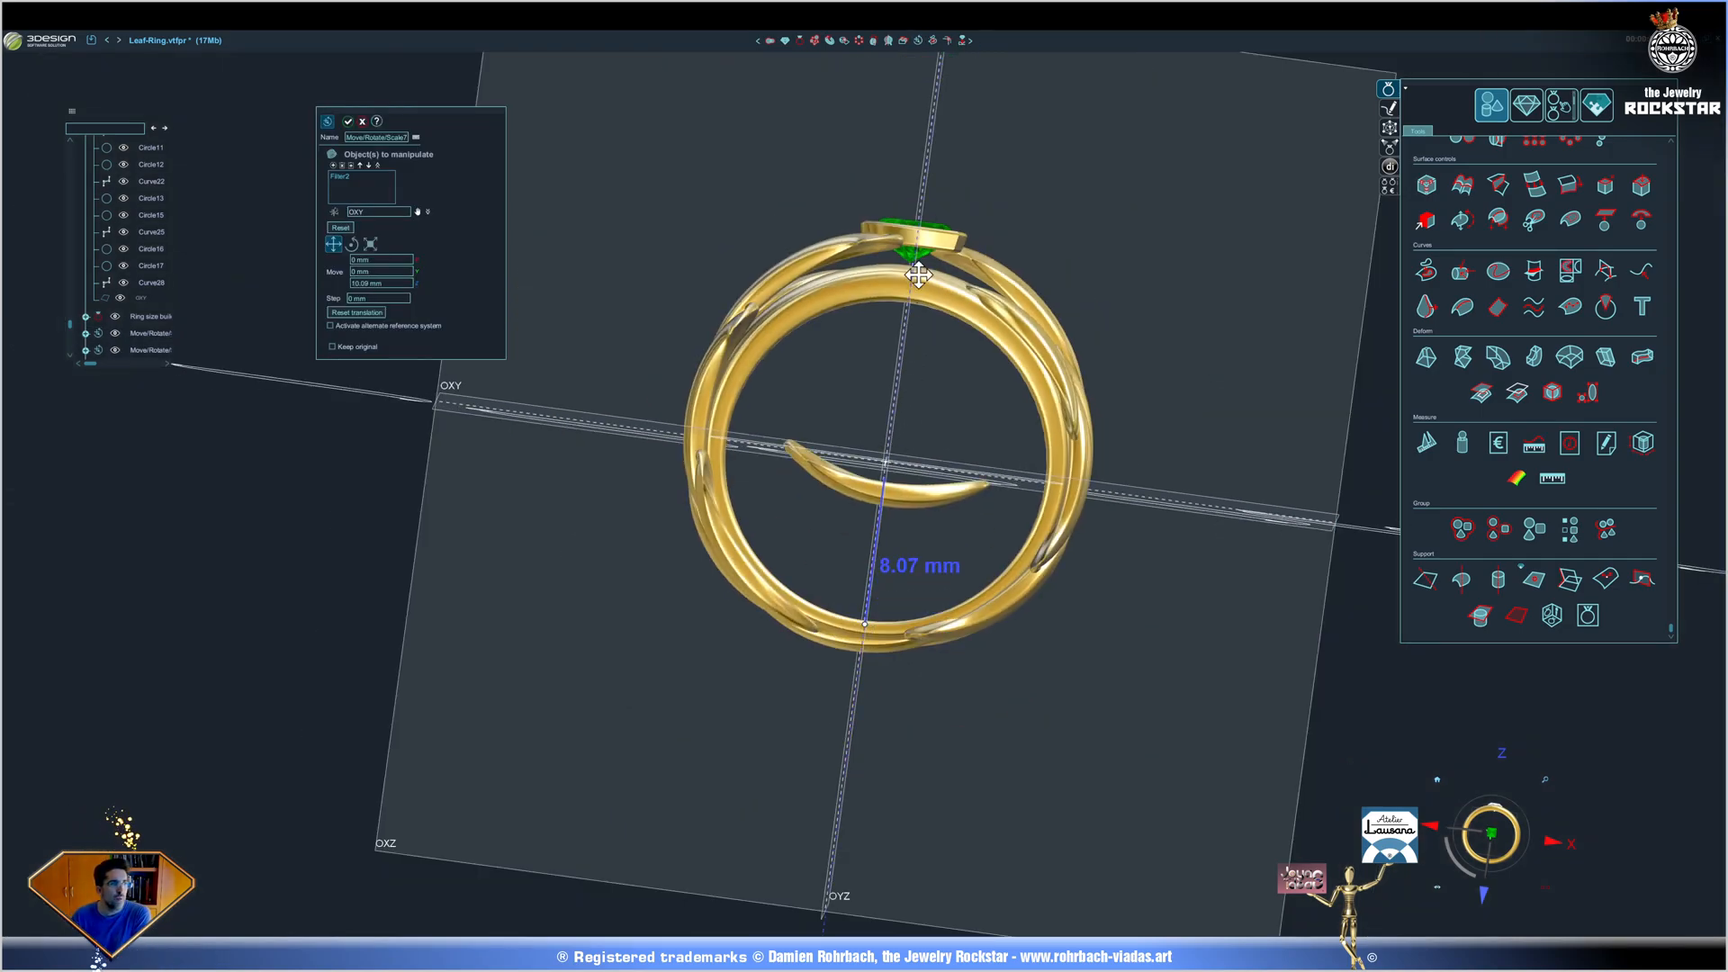
scroll(921, 220, "up", 3)
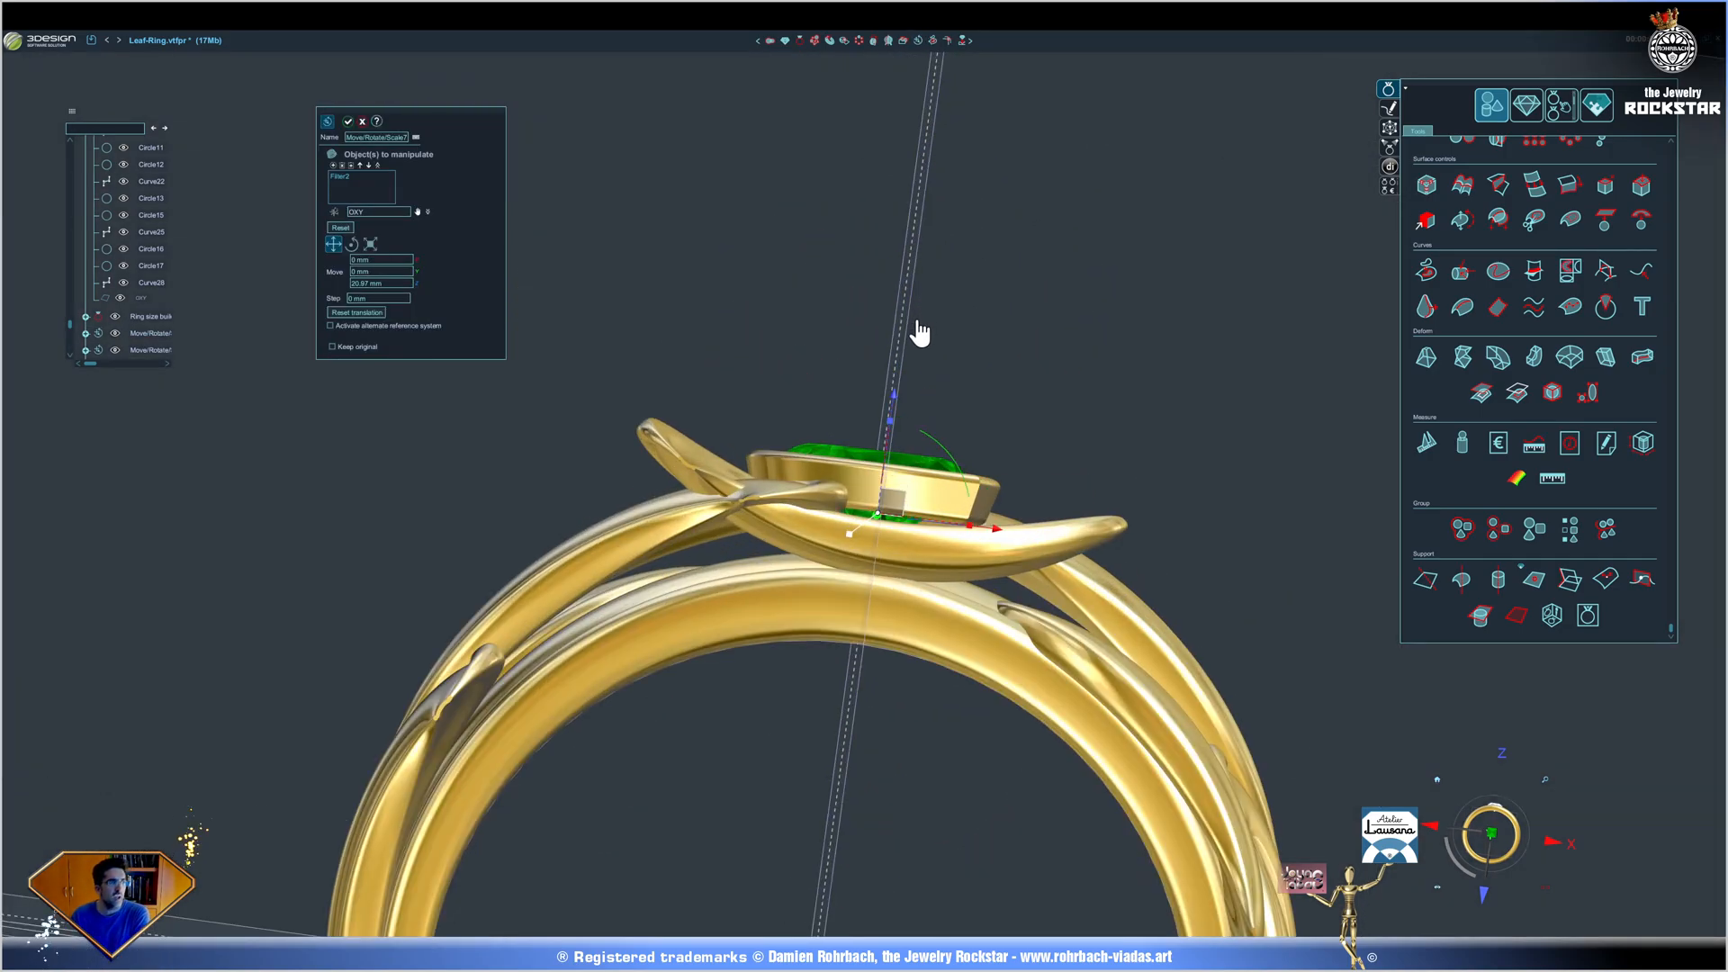
scroll(920, 324, "up", 2)
left_click(370, 243)
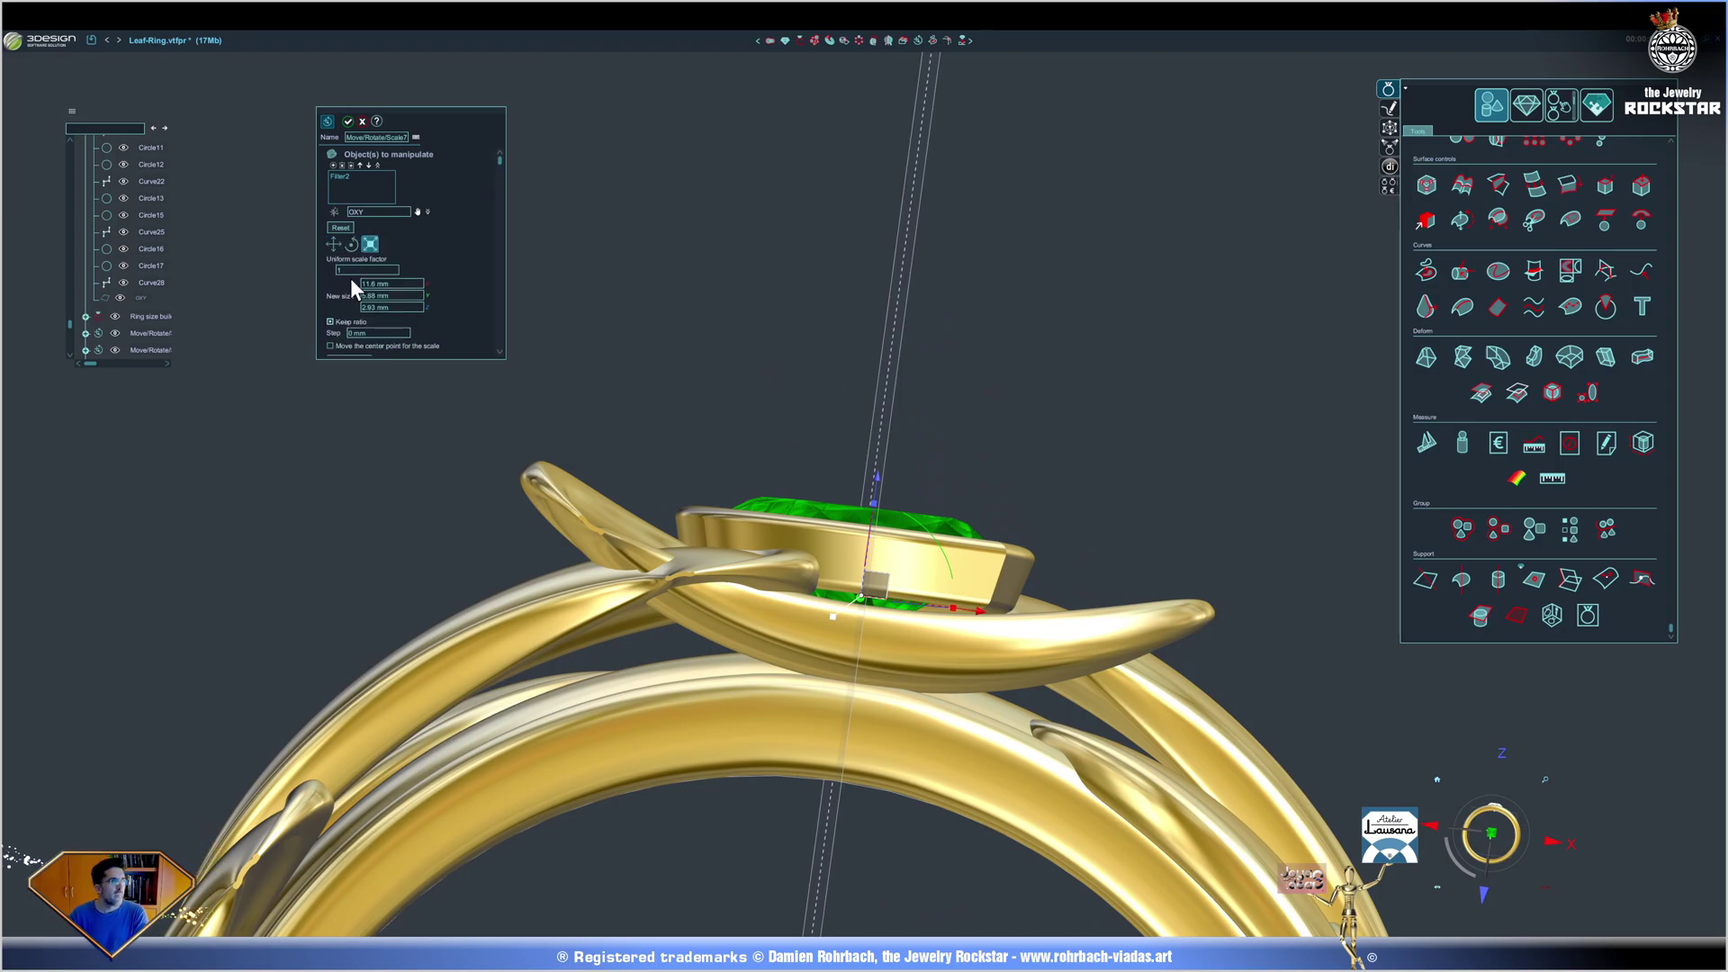
left_click(416, 290)
scroll(405, 310, "down", 2)
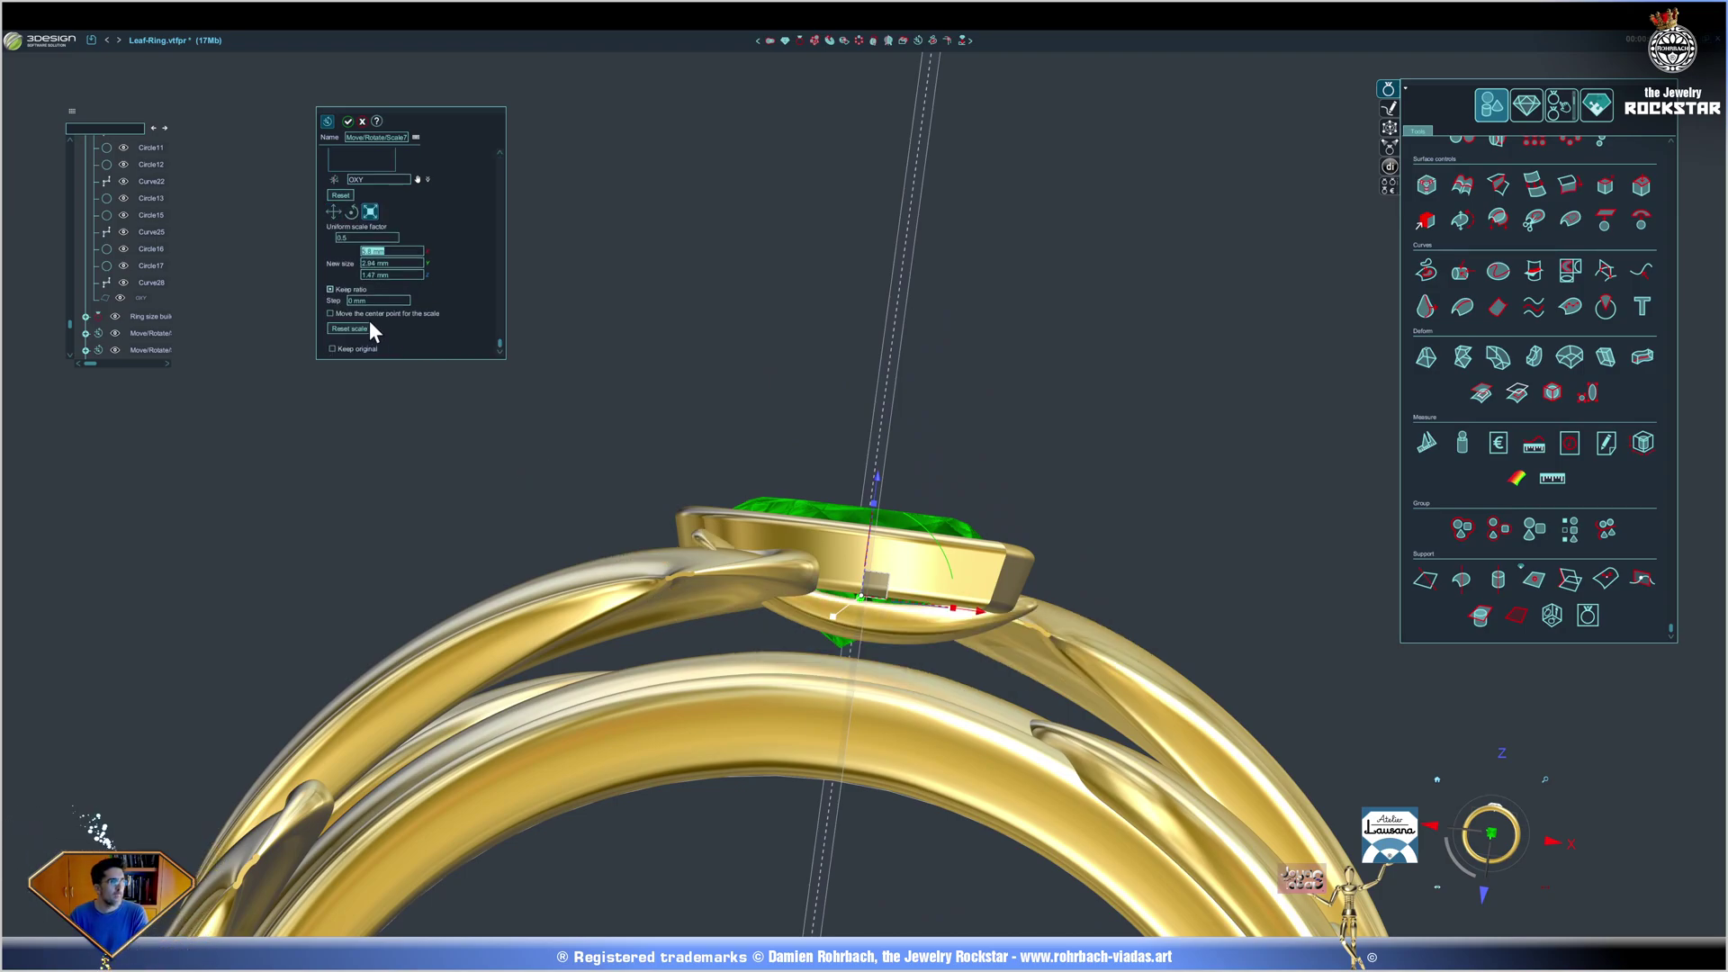
left_click(332, 347)
Check the small leaf against the emerald from above and return to the whole ring.
middle_click_drag(935, 544, 857, 440)
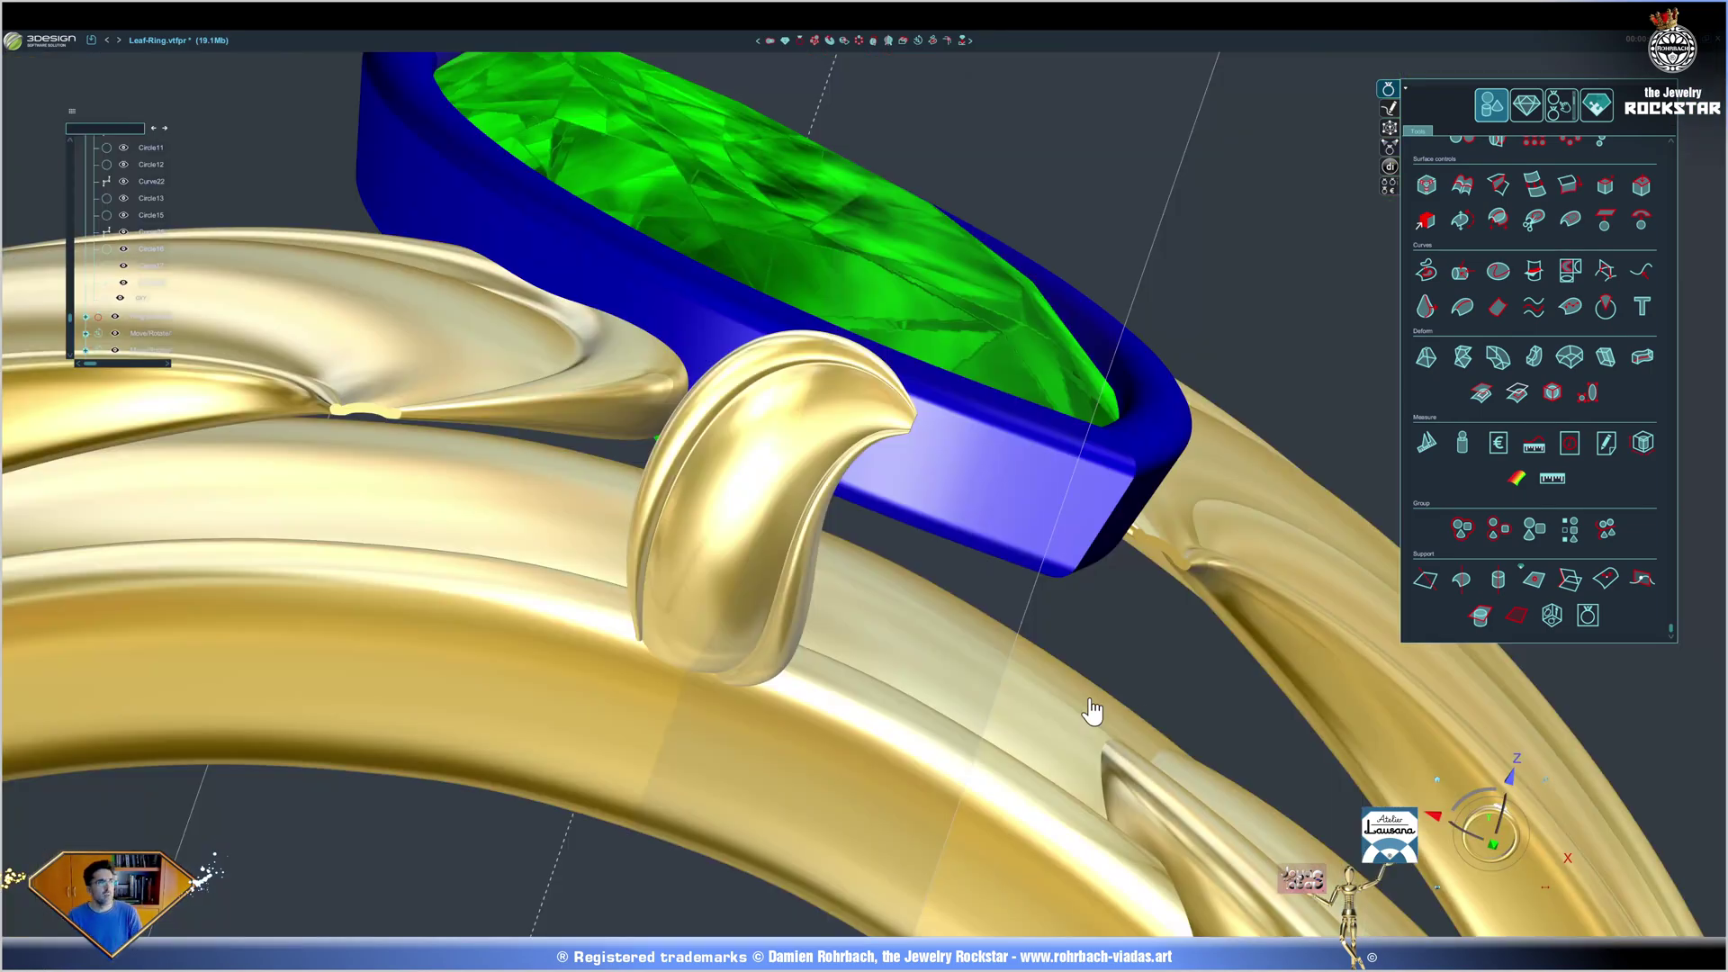
mouse_move(1093, 712)
middle_mouse_down()
mouse_move(790, 568)
mouse_move(820, 541)
mouse_move(783, 541)
mouse_move(828, 491)
middle_mouse_up()
left_click(884, 303)
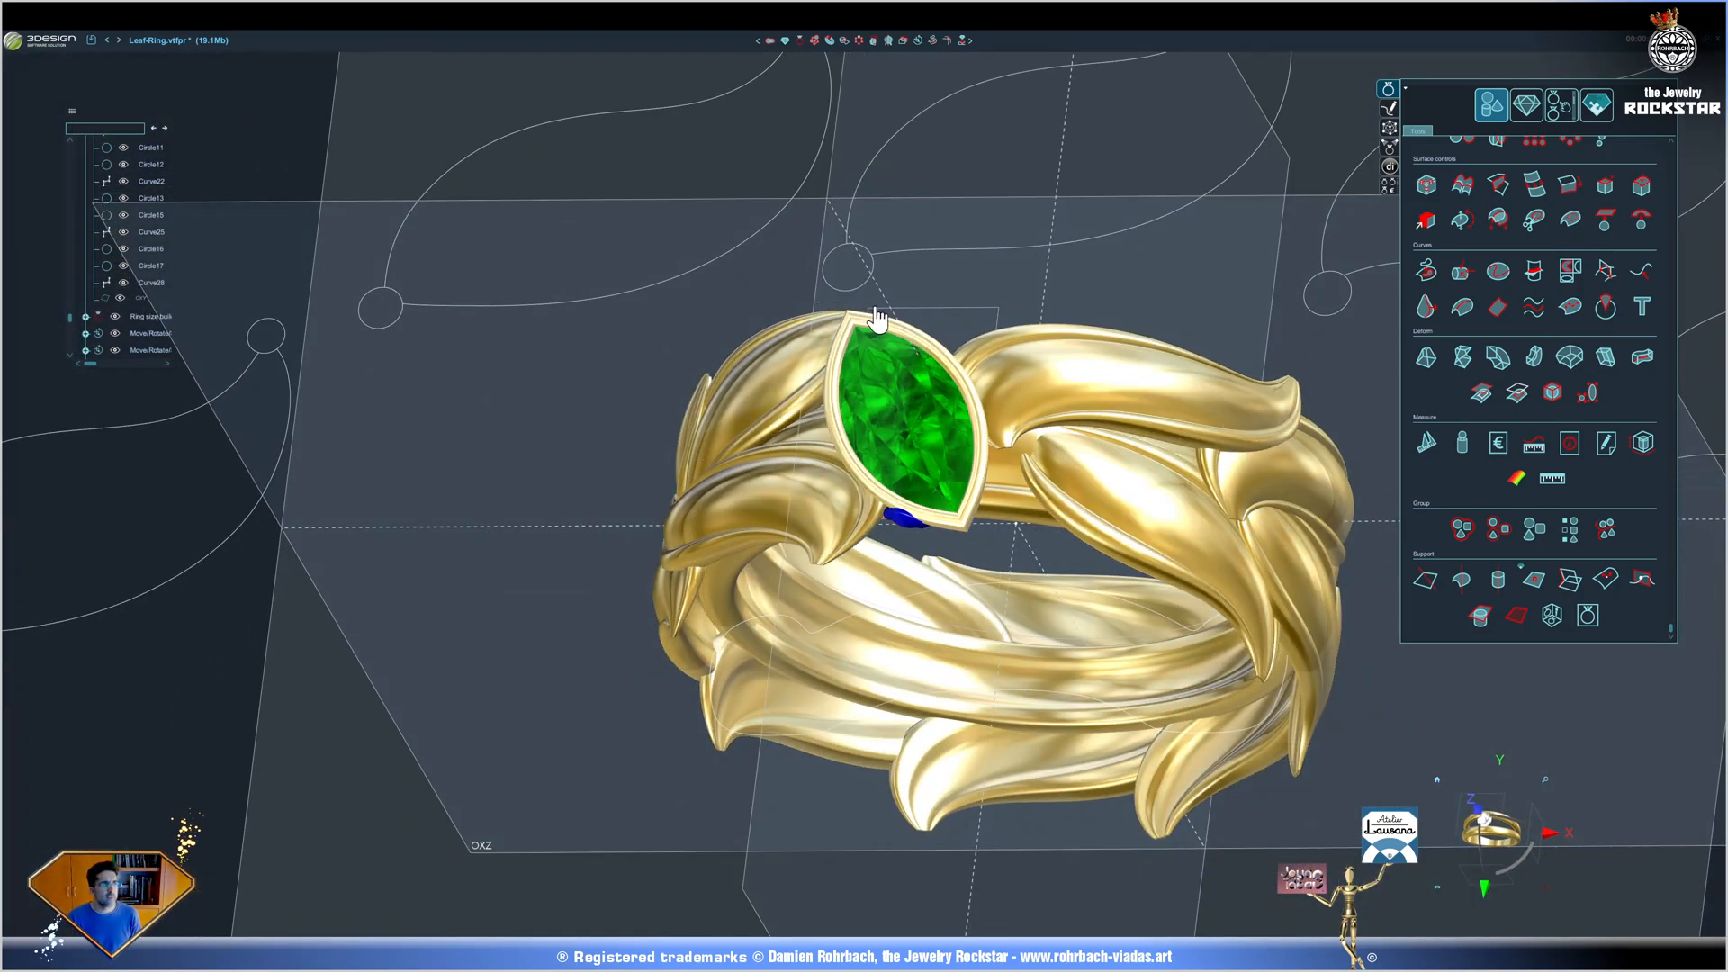
Move the small leaf into the ring so it curls against the end of the emerald's bezel.
left_click(932, 42)
scroll(378, 324, "down", 2)
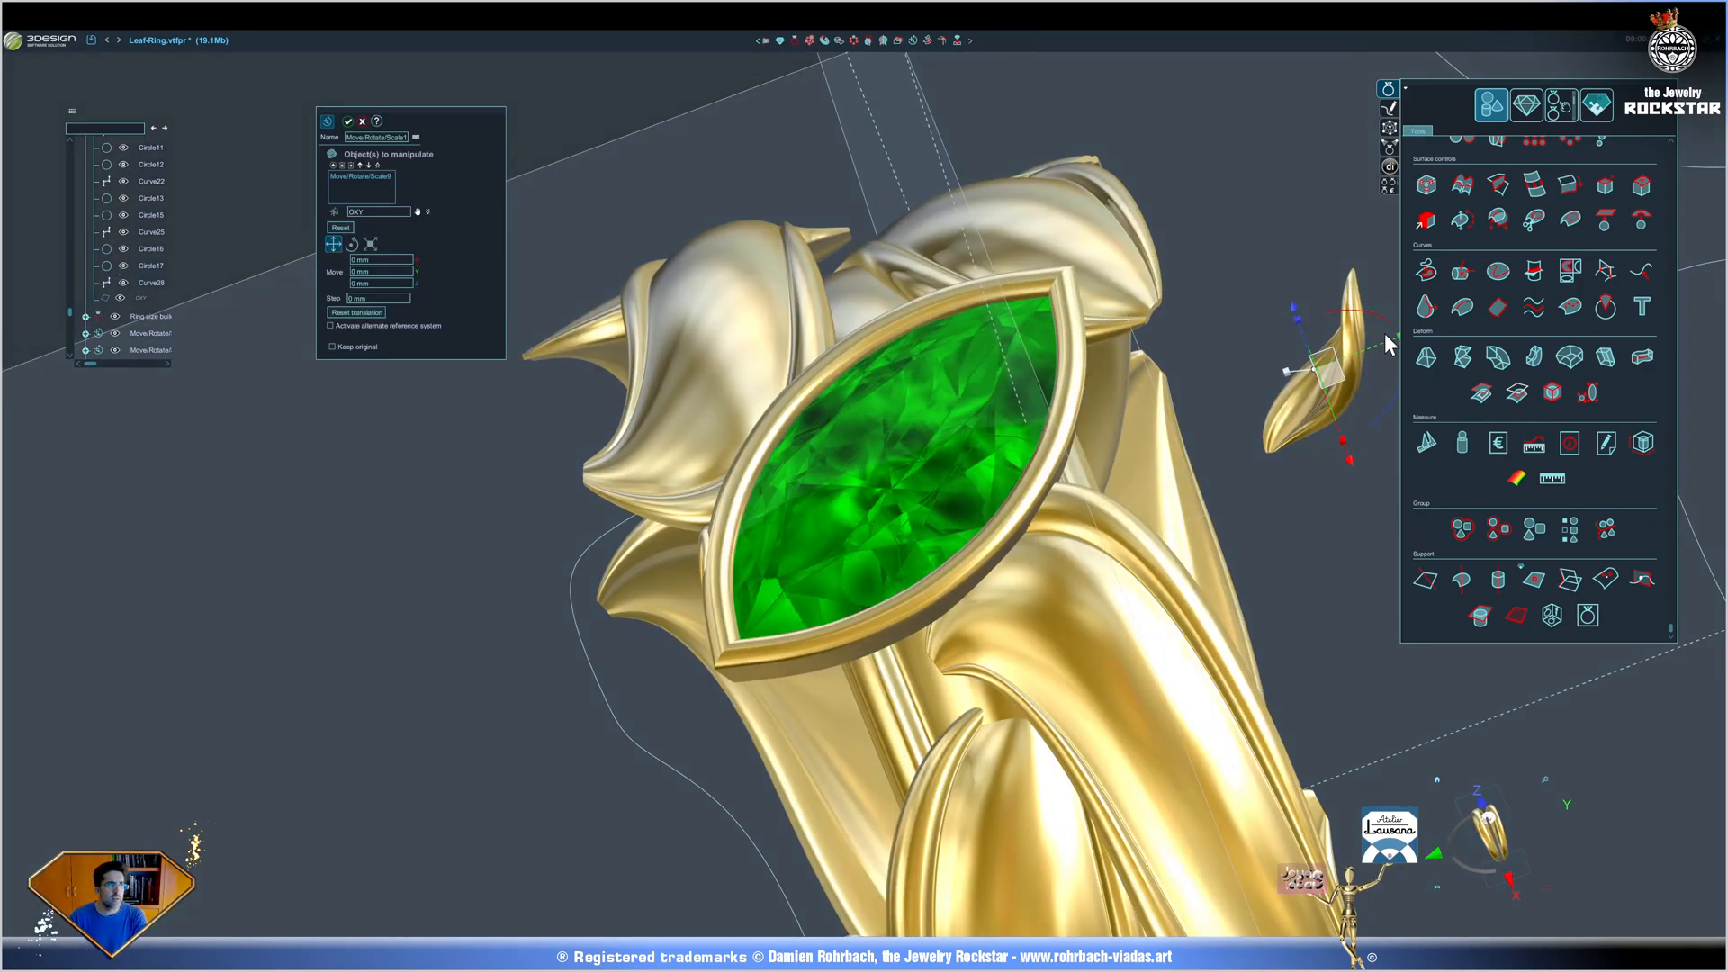
middle_click_drag(1384, 334, 1205, 412)
left_click_drag(1172, 404, 893, 450)
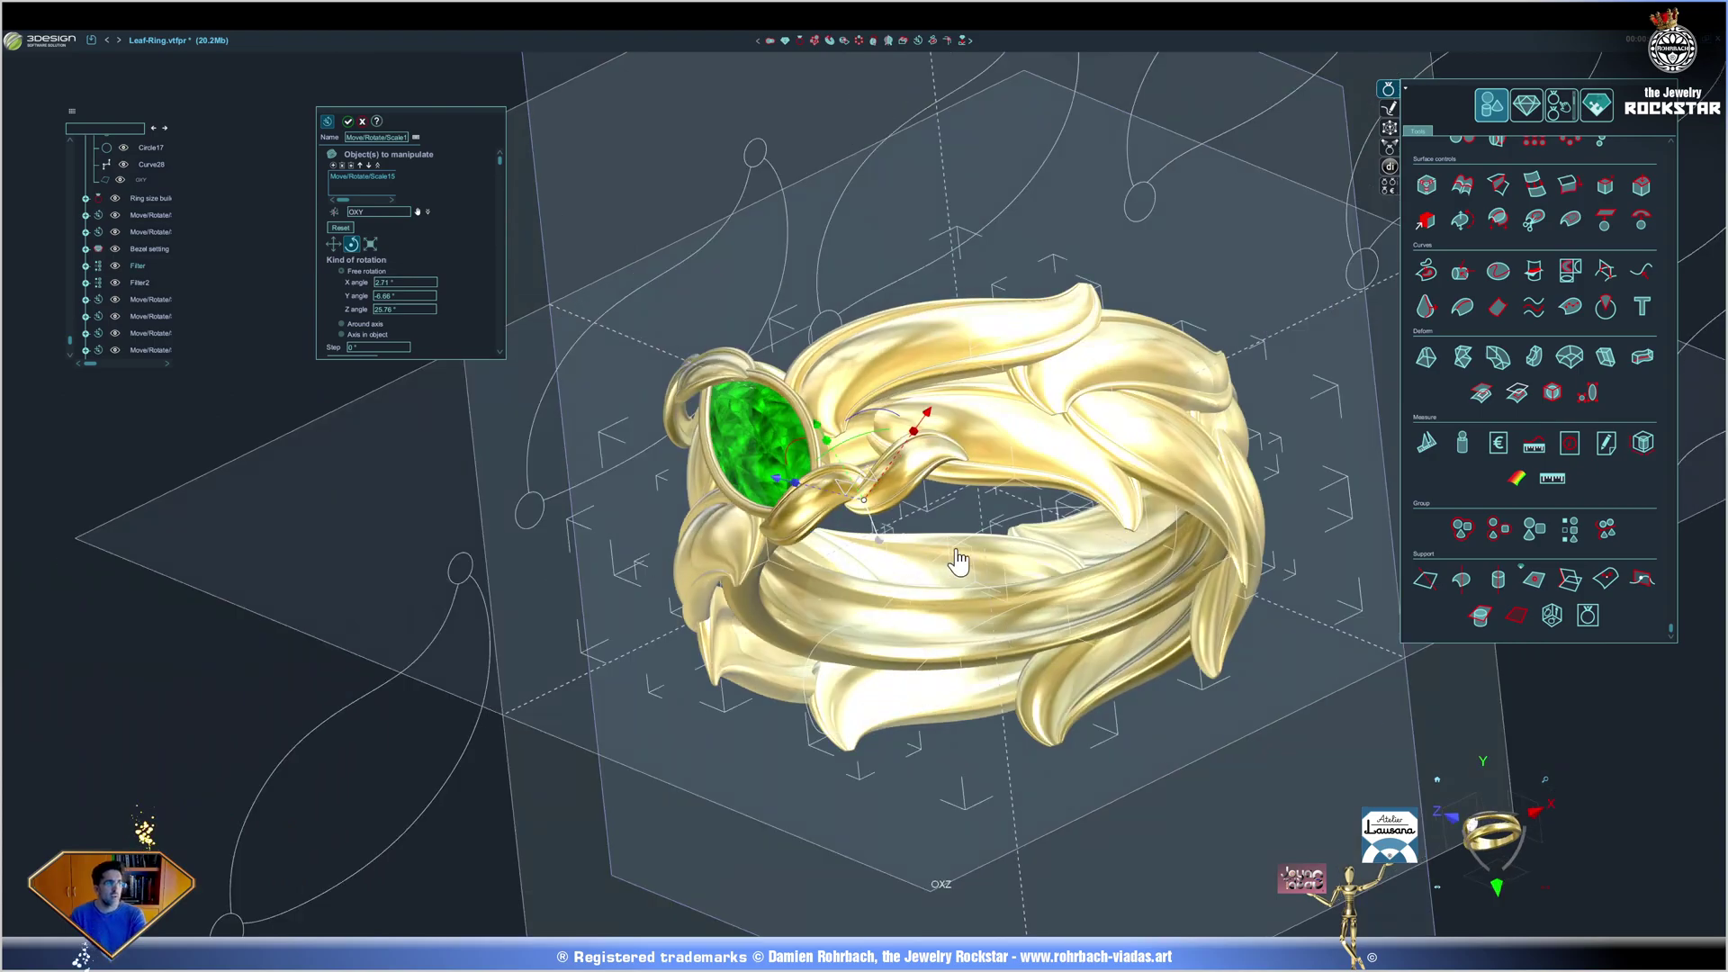
mouse_move(1028, 511)
middle_mouse_down()
mouse_move(994, 610)
mouse_move(870, 333)
mouse_move(1213, 472)
mouse_move(855, 401)
mouse_move(582, 575)
mouse_move(912, 495)
mouse_move(897, 617)
middle_mouse_up()
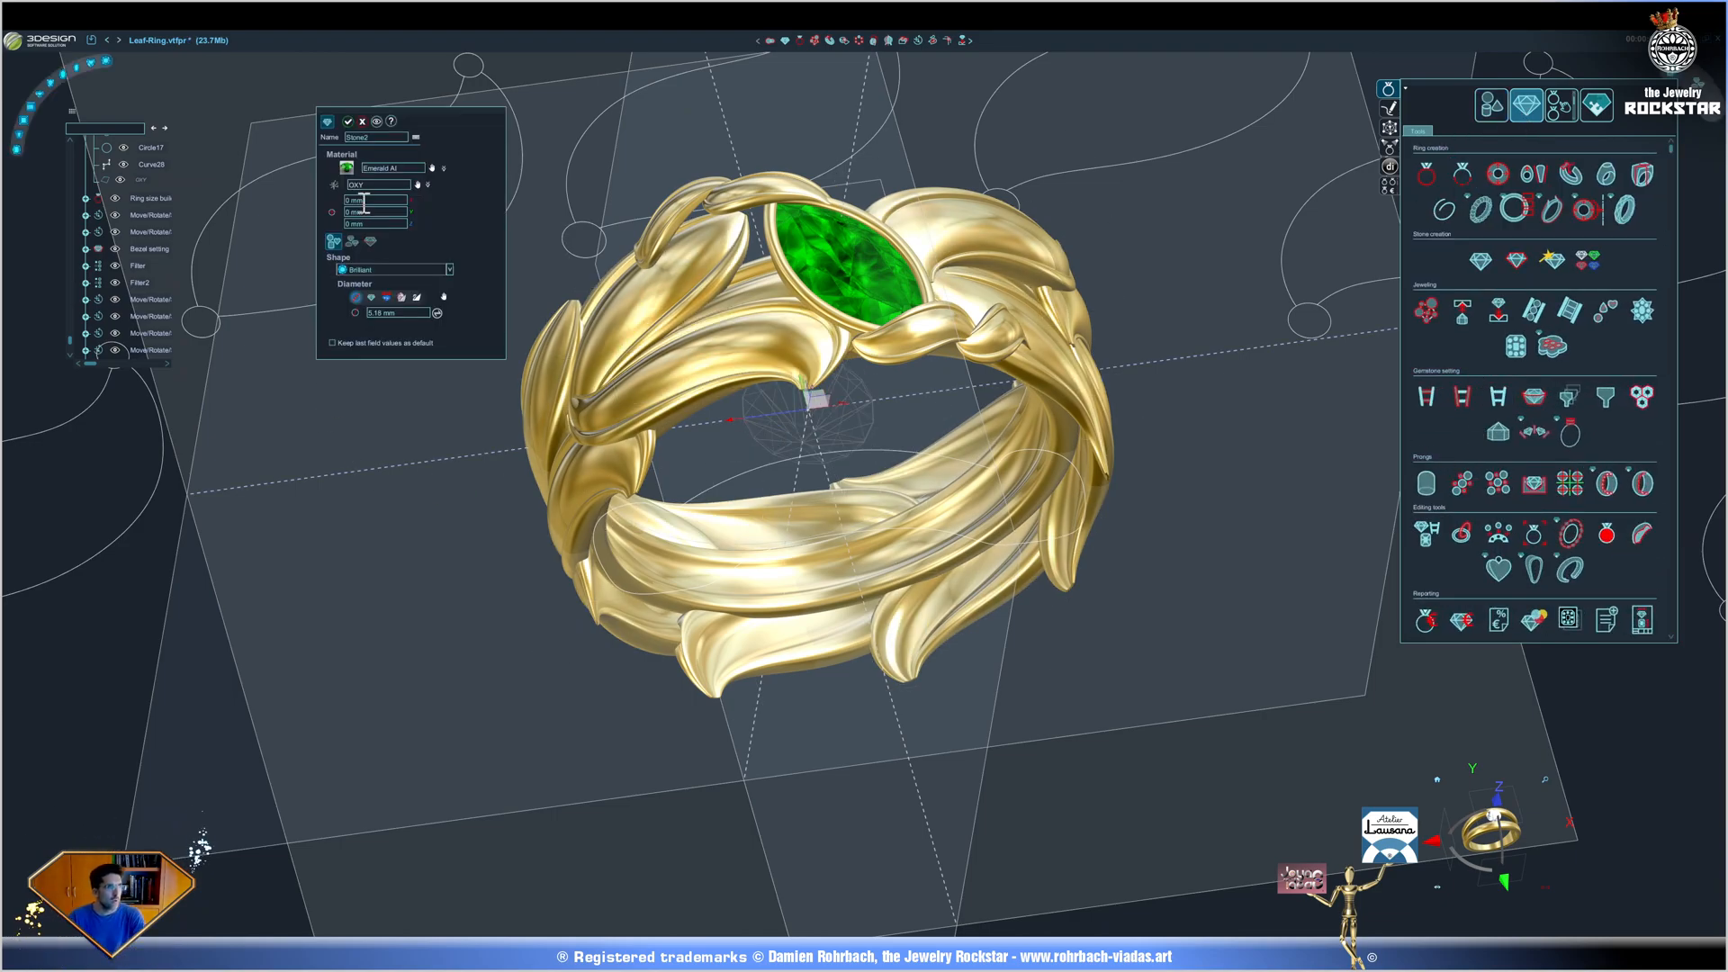
Give the new Brilliant stone a purple material from the library.
left_click(430, 169)
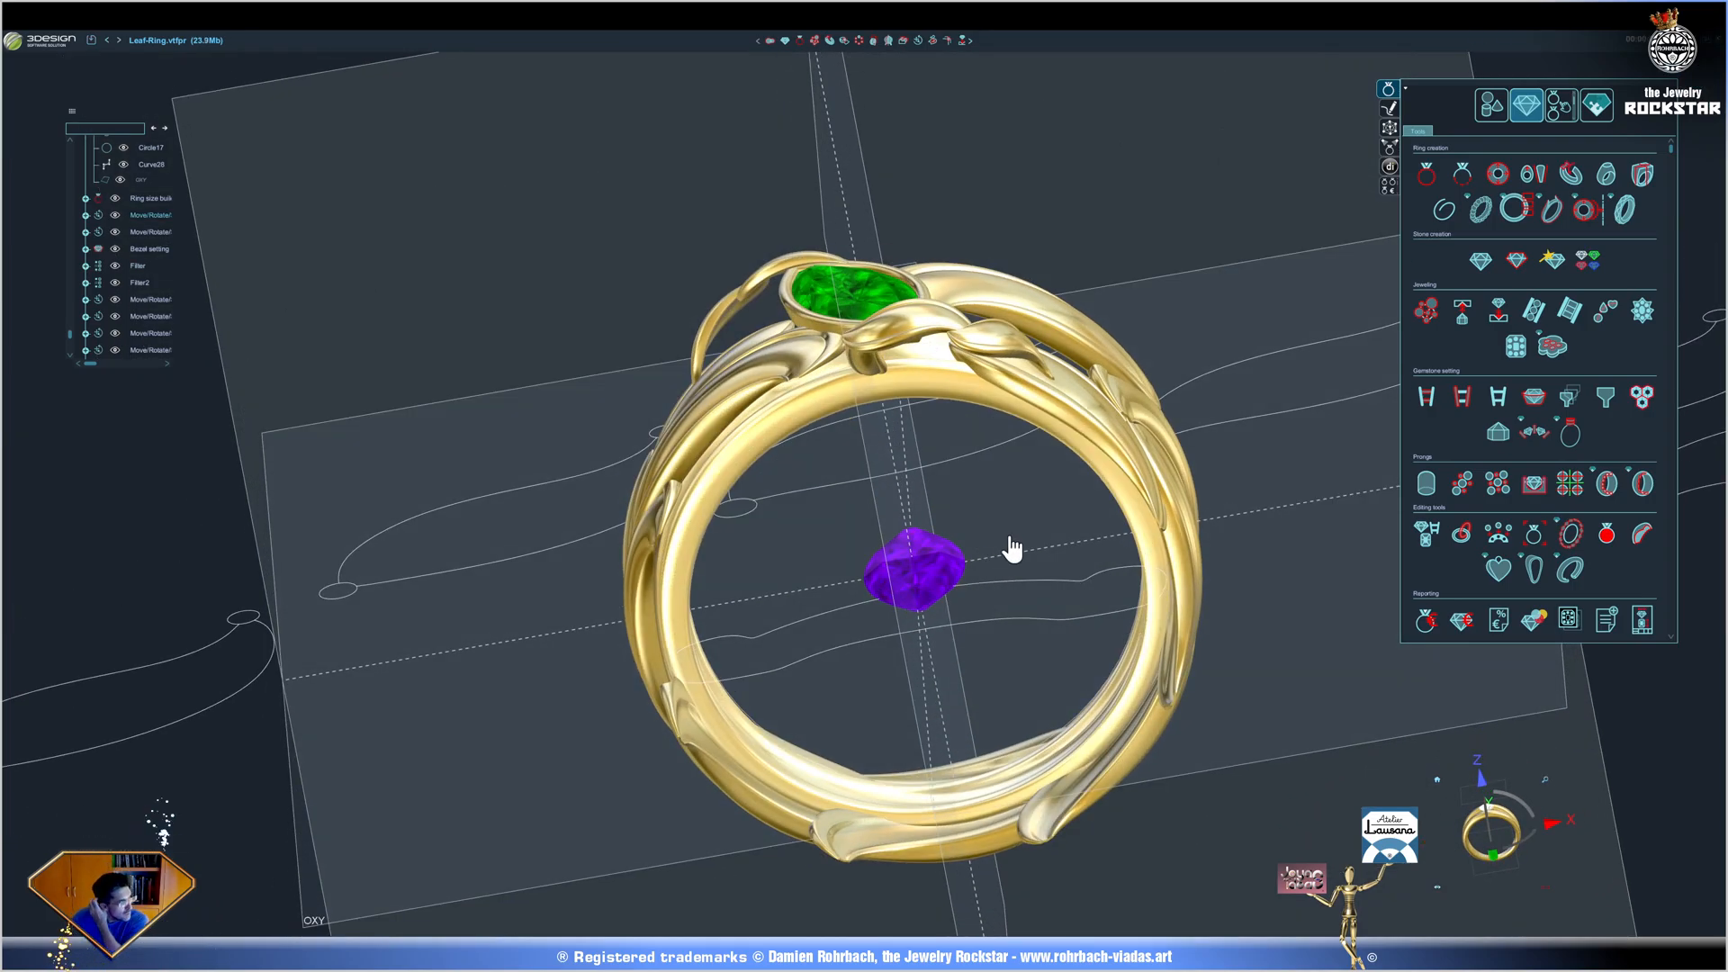
scroll(990, 550, "down", 3)
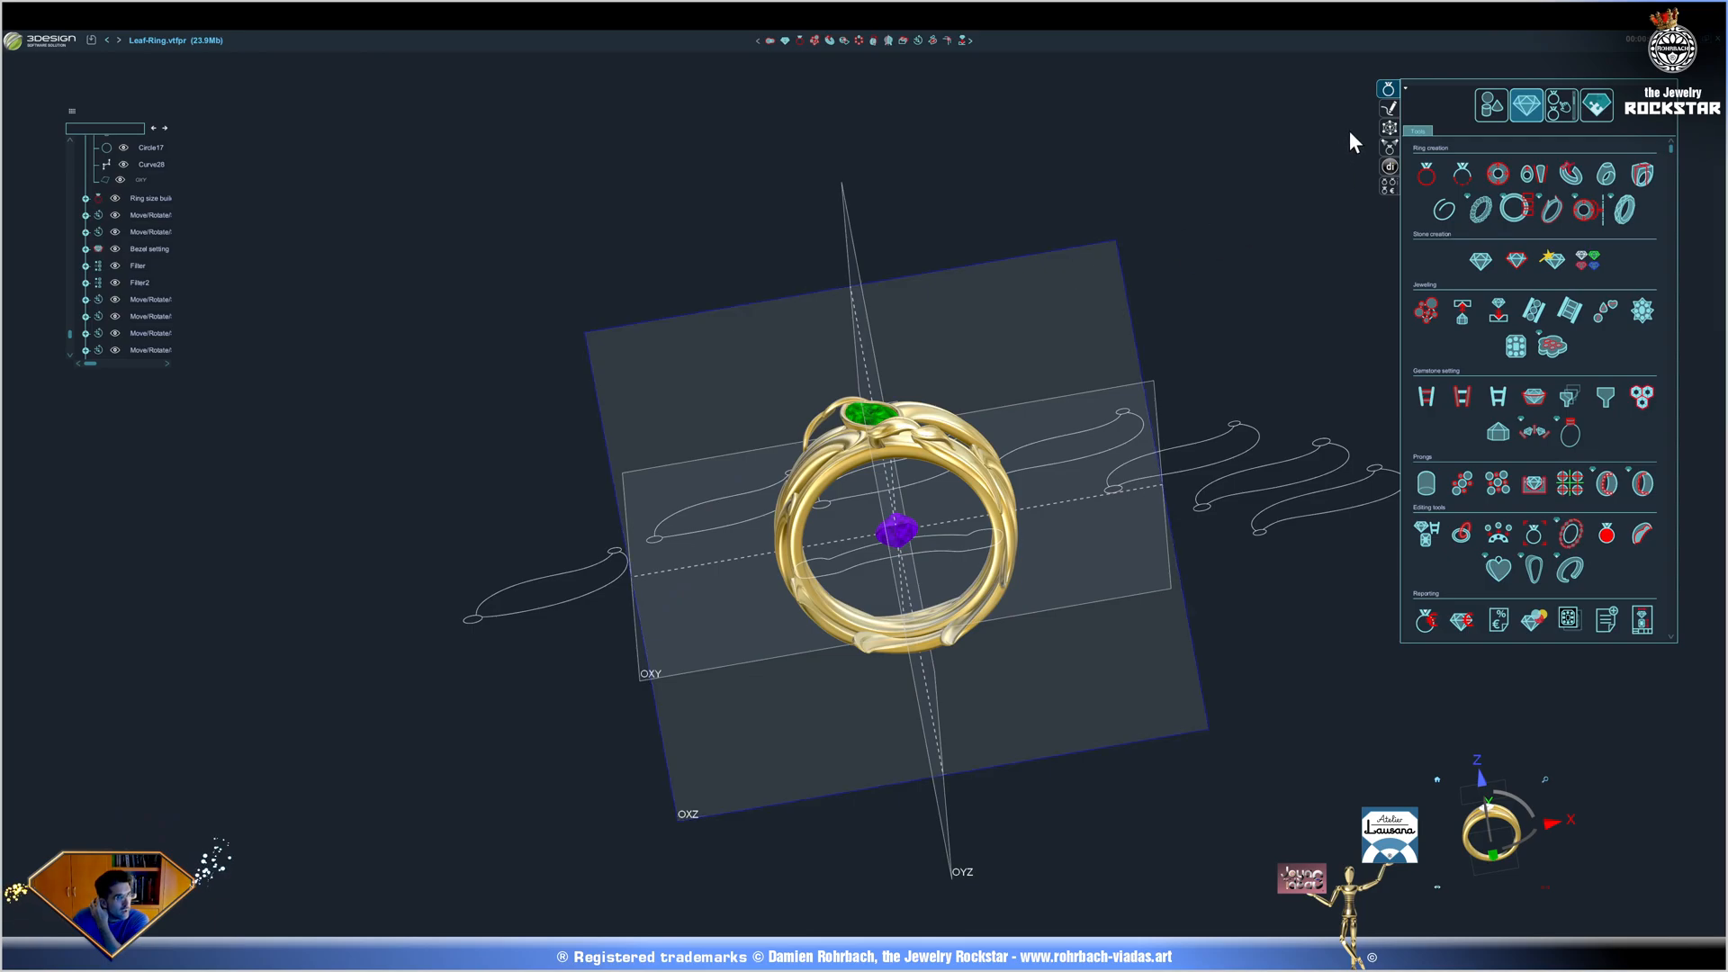
In front-view sketch, draw a closed NURBS curve to the right of the purple stone.
left_click(1388, 121)
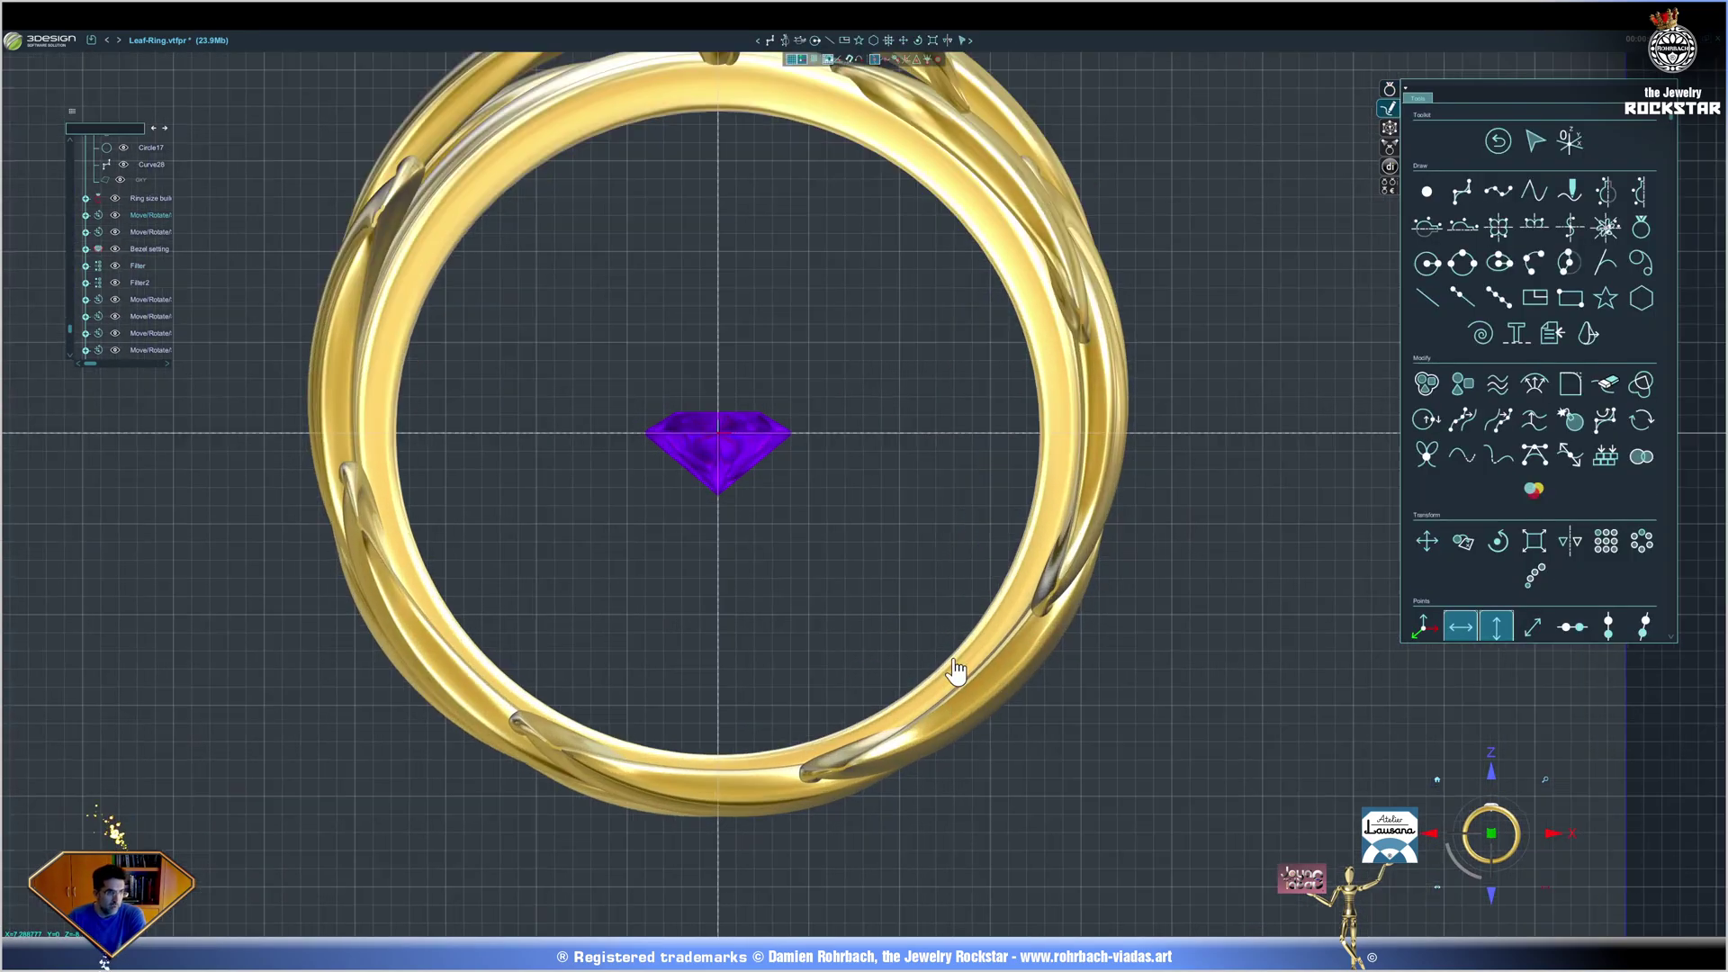
left_click(1465, 193)
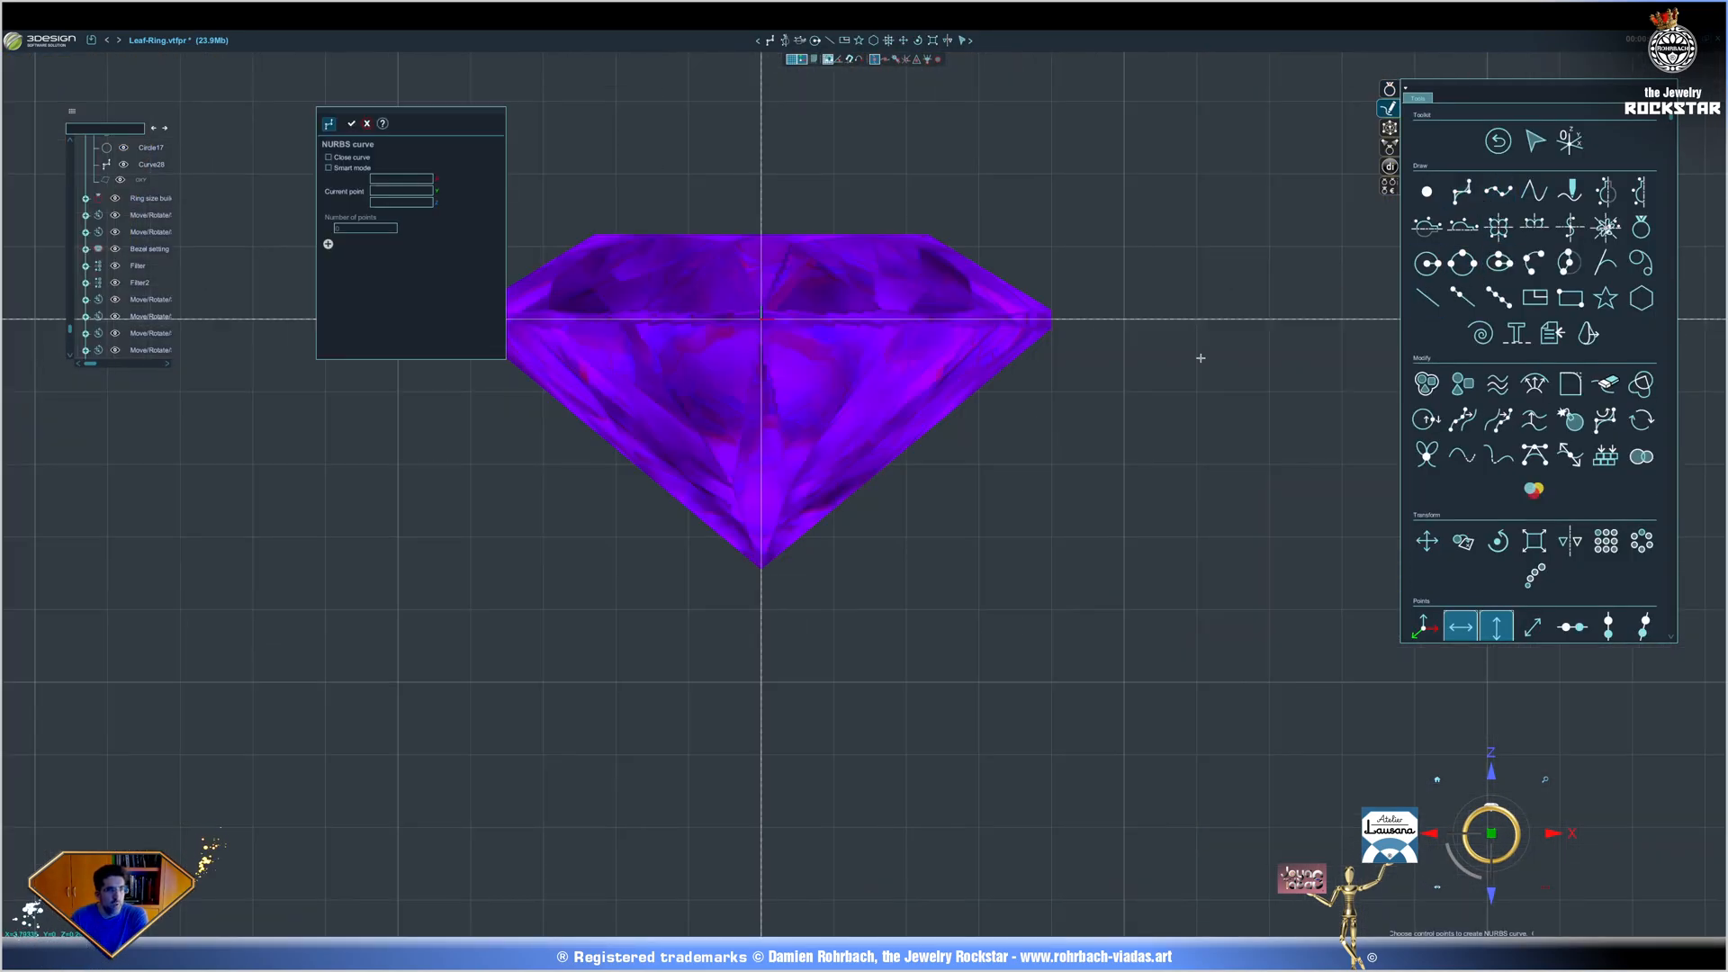
left_click(990, 410)
left_click(1088, 333)
left_click(1115, 411)
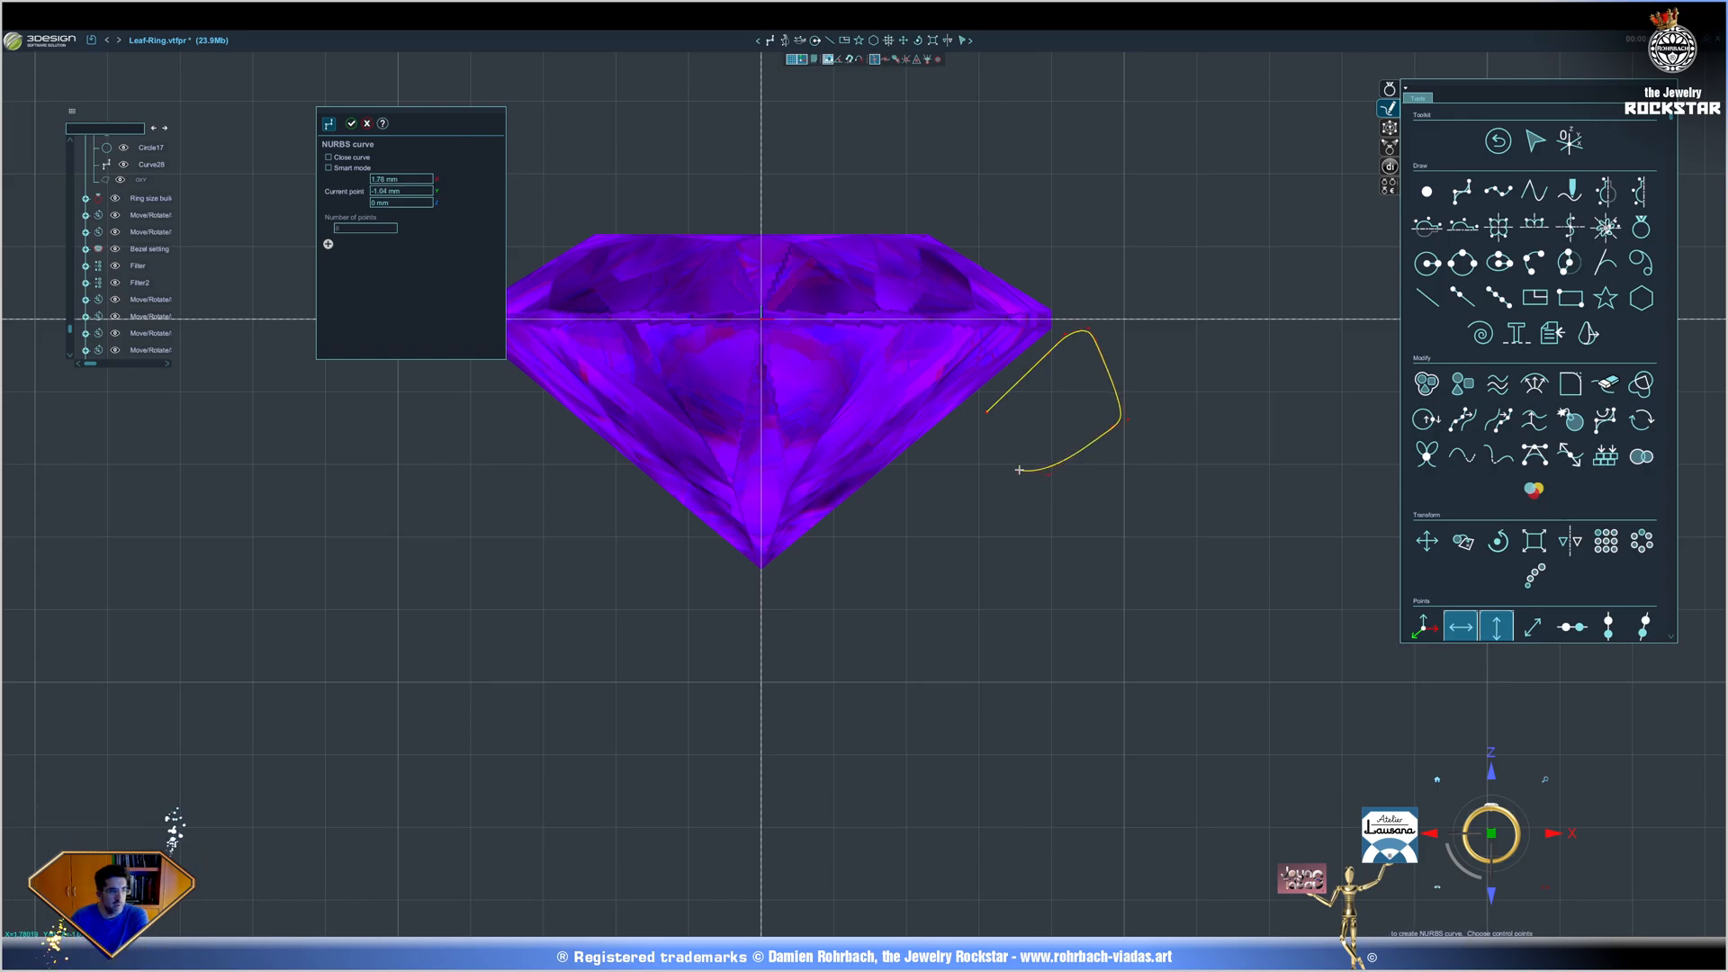
double_click(1020, 471)
Draw a second closed NURBS curve below the purple stone.
left_click(899, 578)
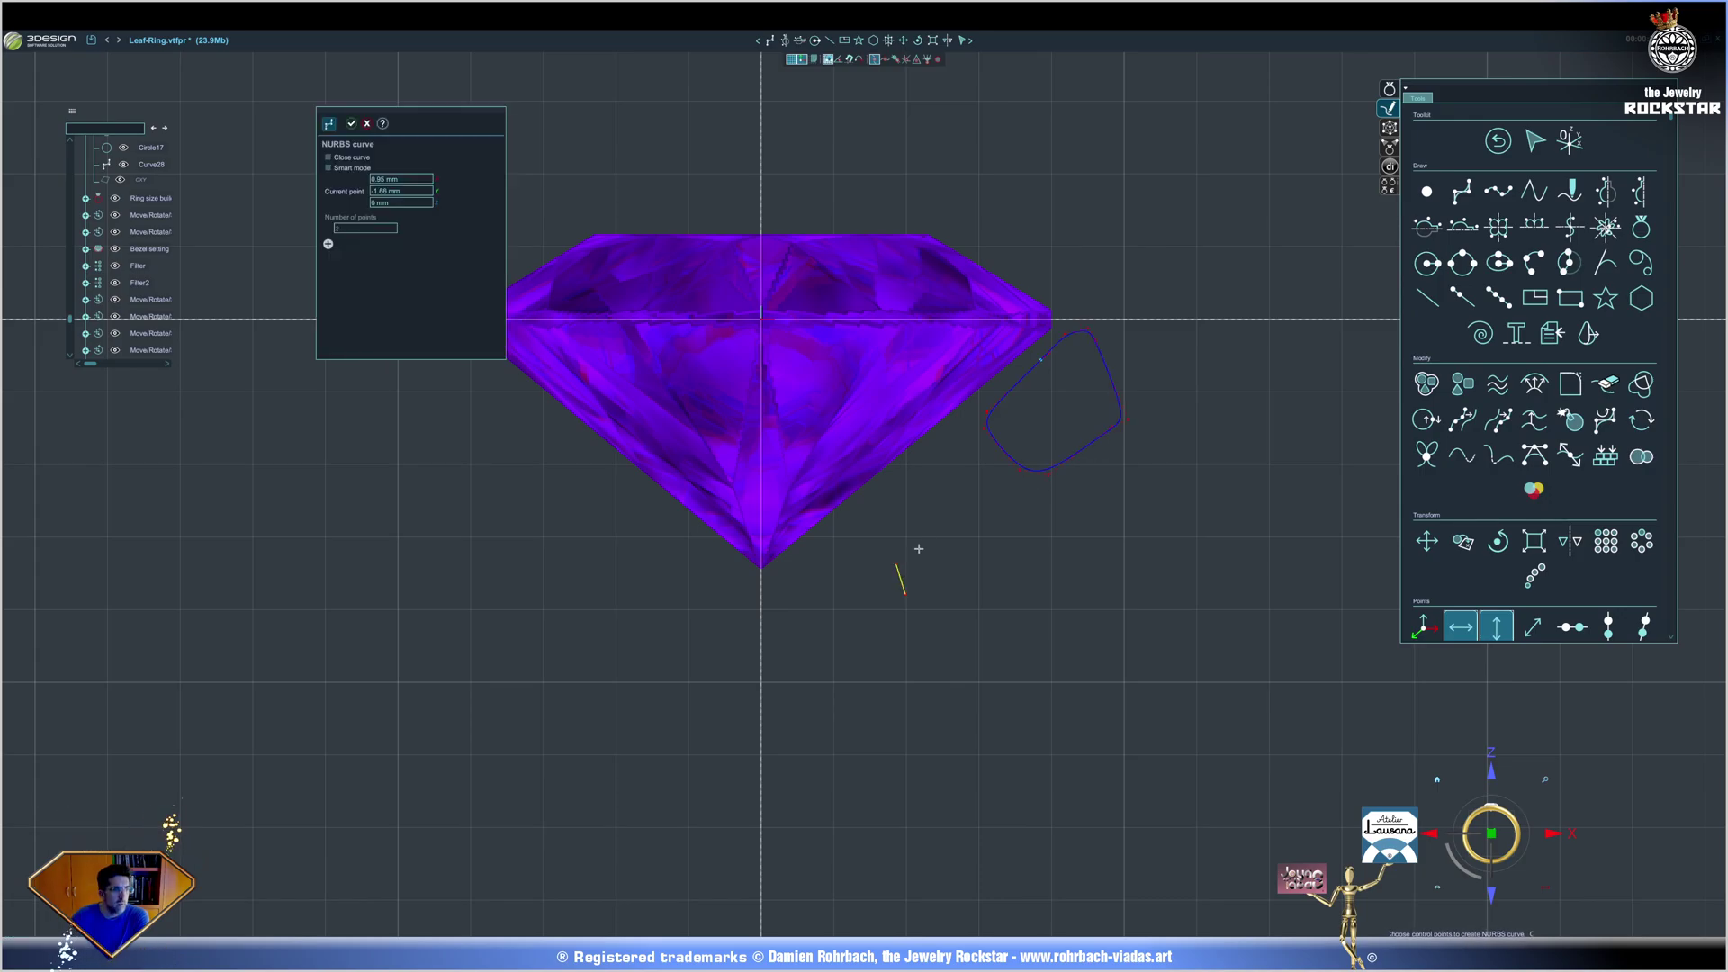
left_click(959, 521)
left_click(1006, 548)
left_click(1010, 594)
left_click(966, 632)
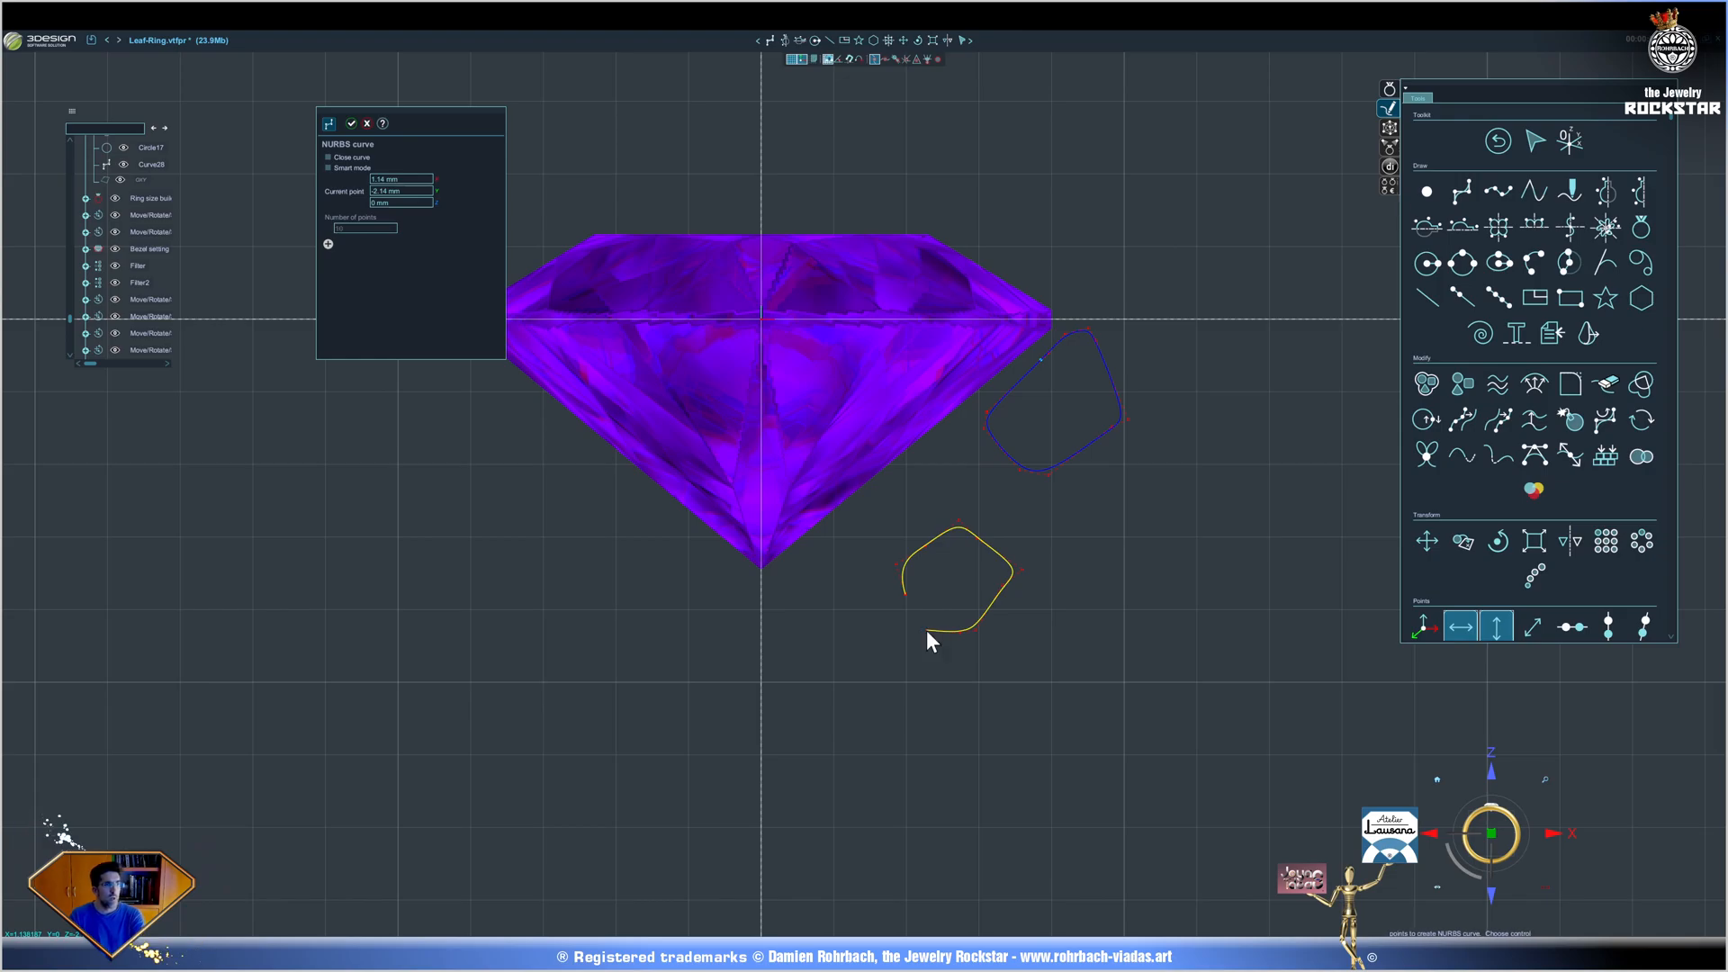
double_click(927, 631)
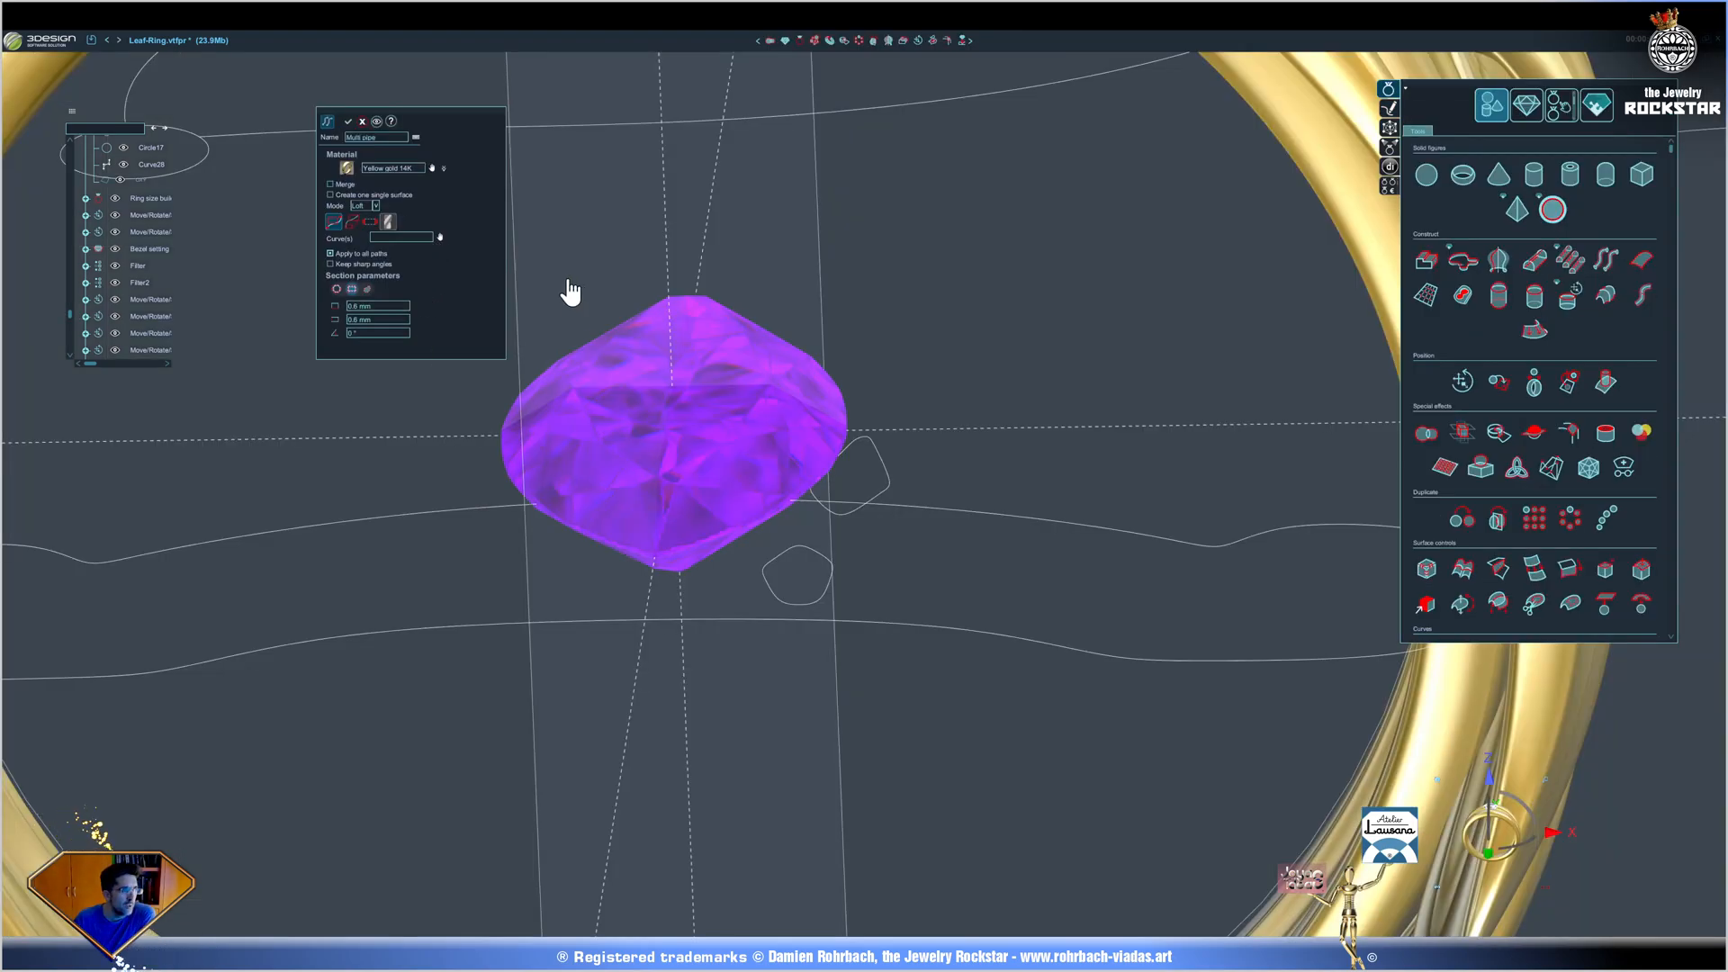
Run Multi-pipe along the stone outline with a custom section, then tilt gem and bezel.
left_click(405, 238)
left_click(717, 441)
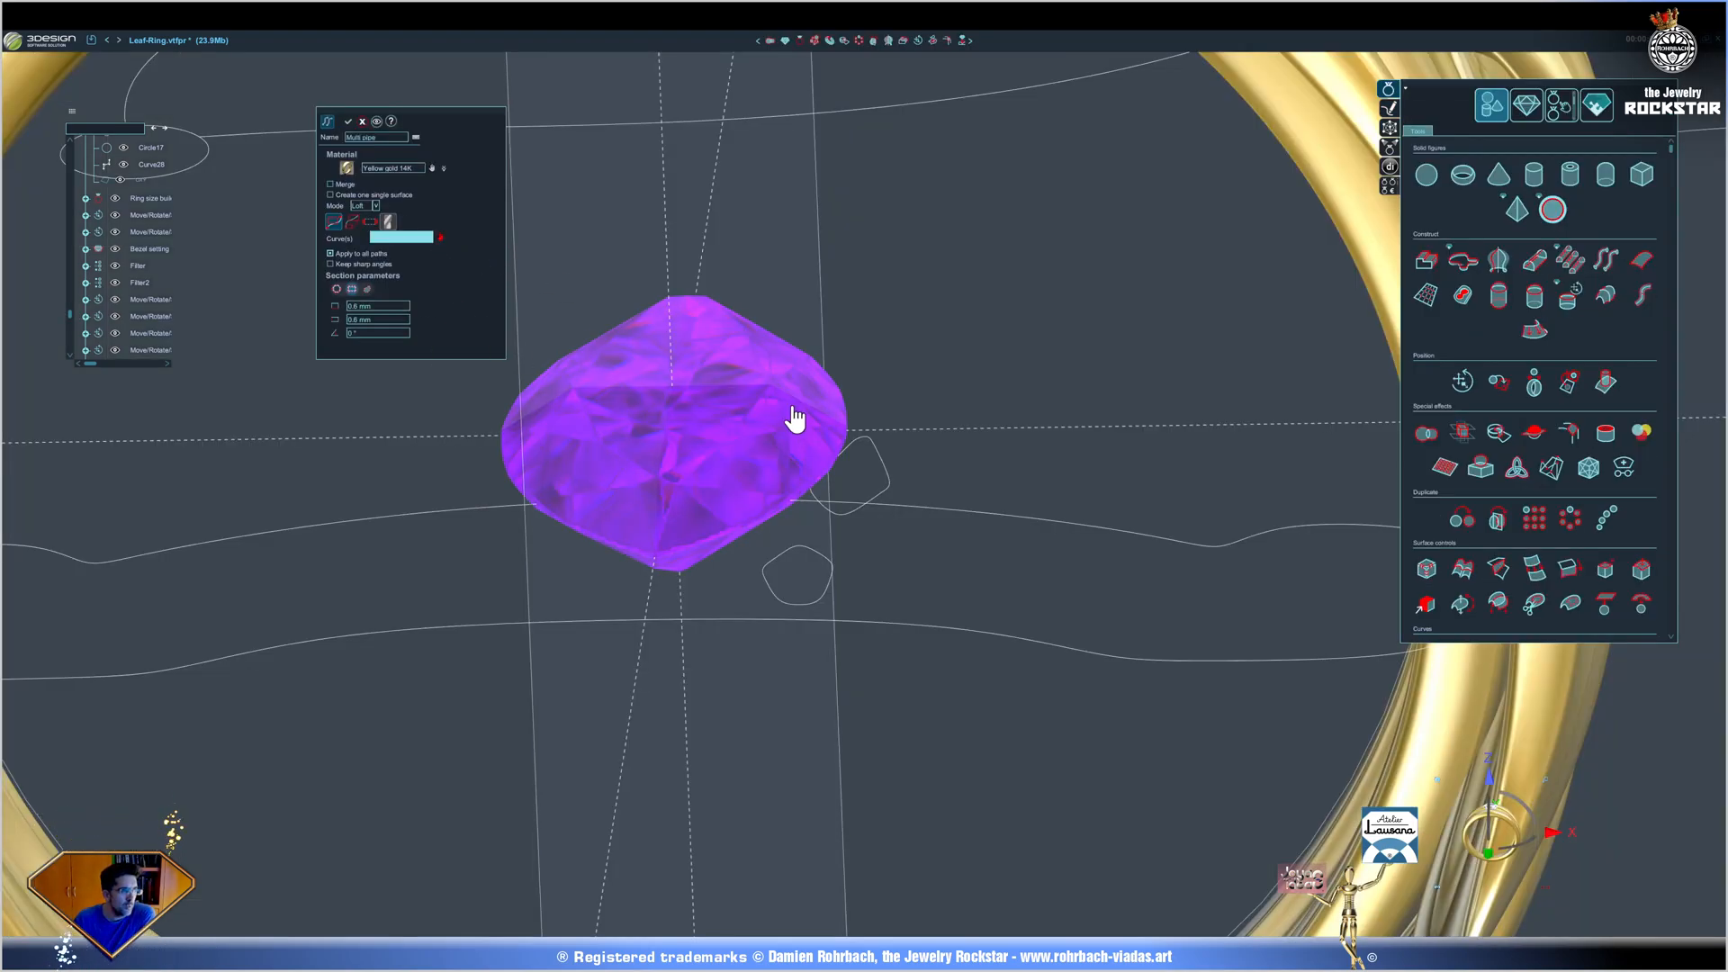
left_click(796, 420)
left_click(369, 278)
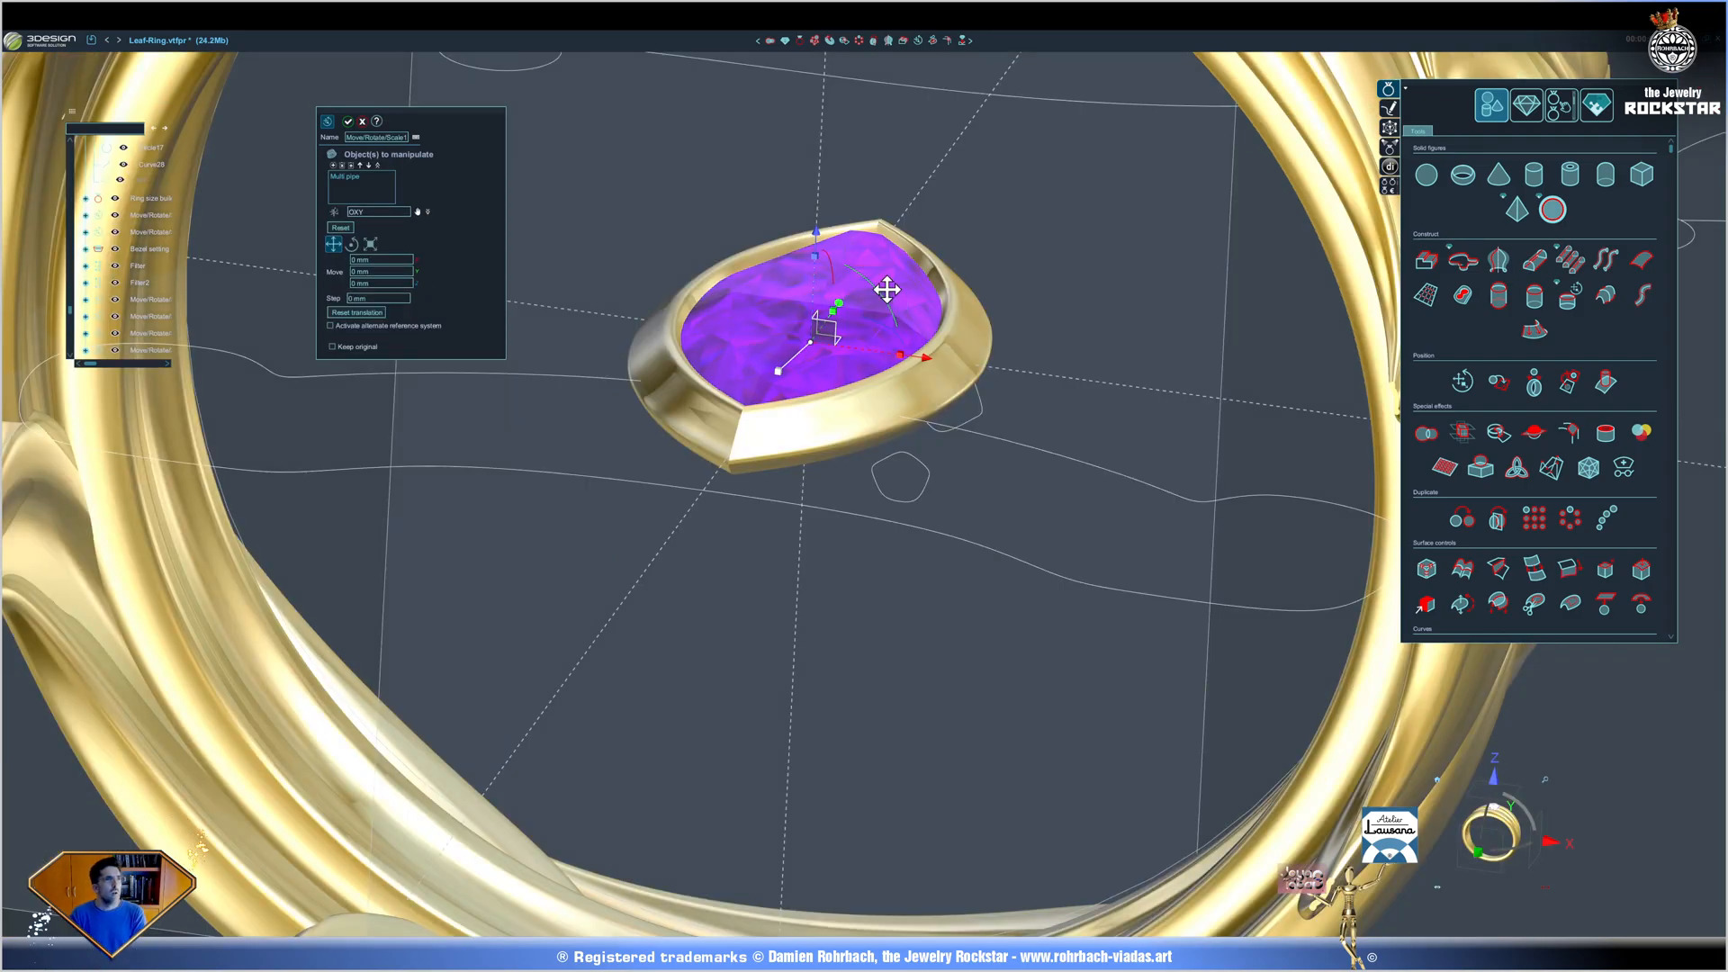
left_click(888, 288)
left_click_drag(877, 290, 569, 273)
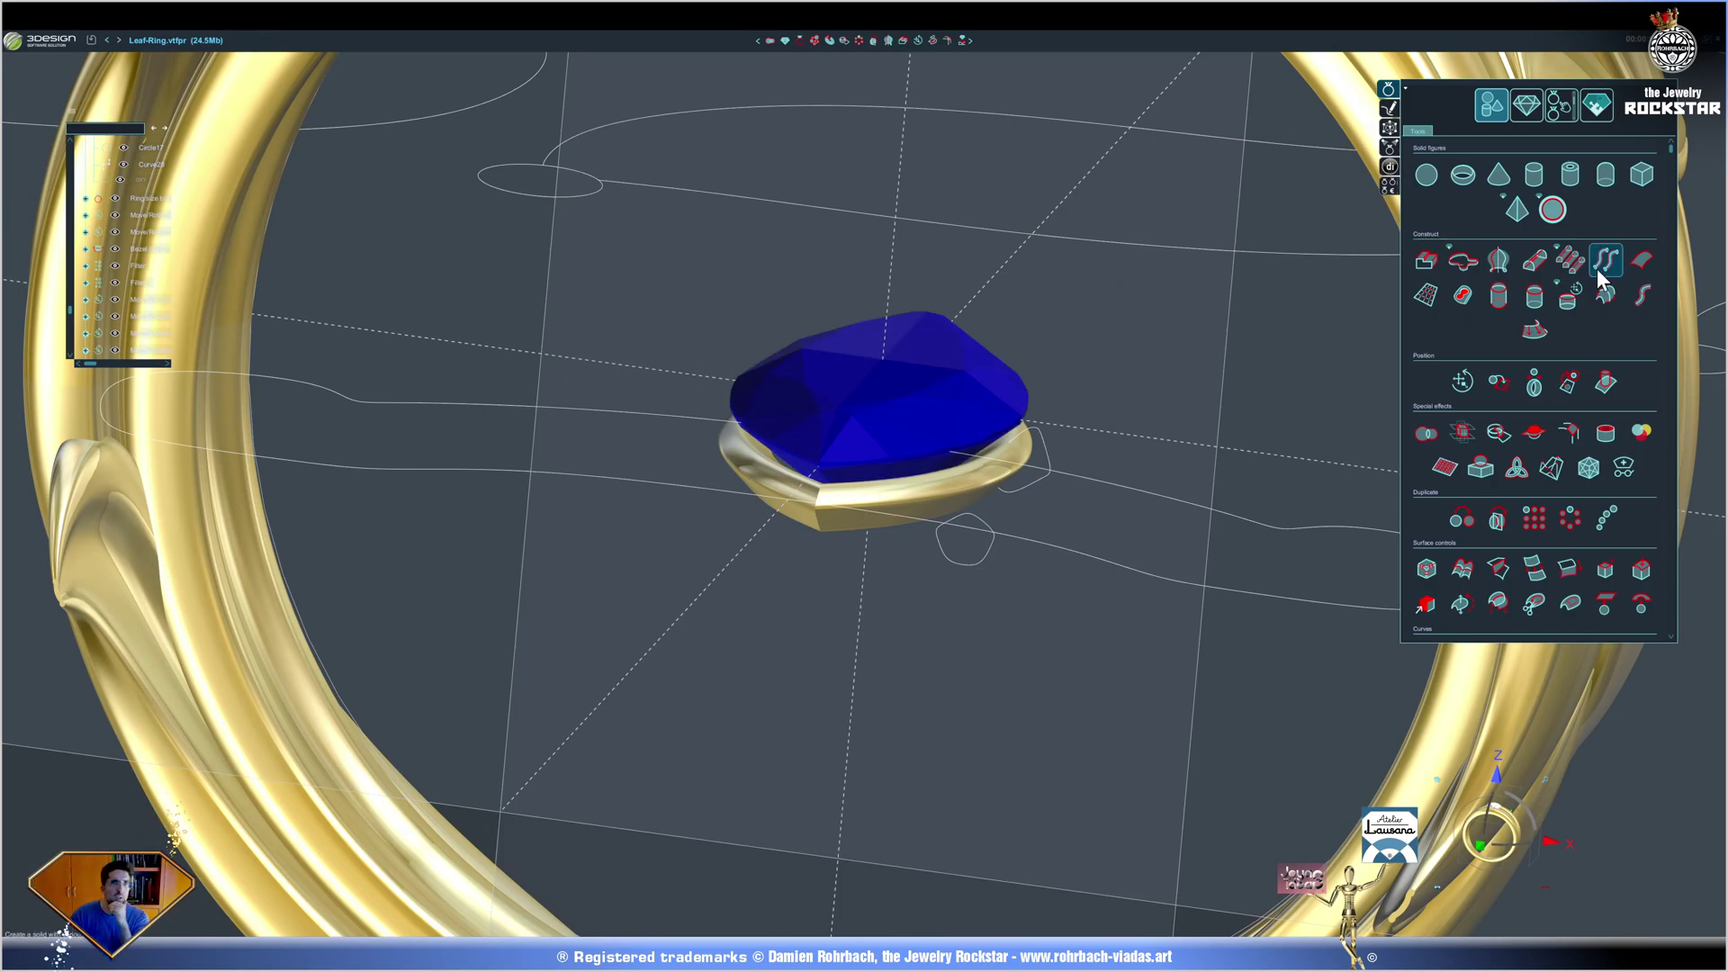
Start a new pipe around the gem with a custom section sized 0.8 mm.
left_click(1604, 260)
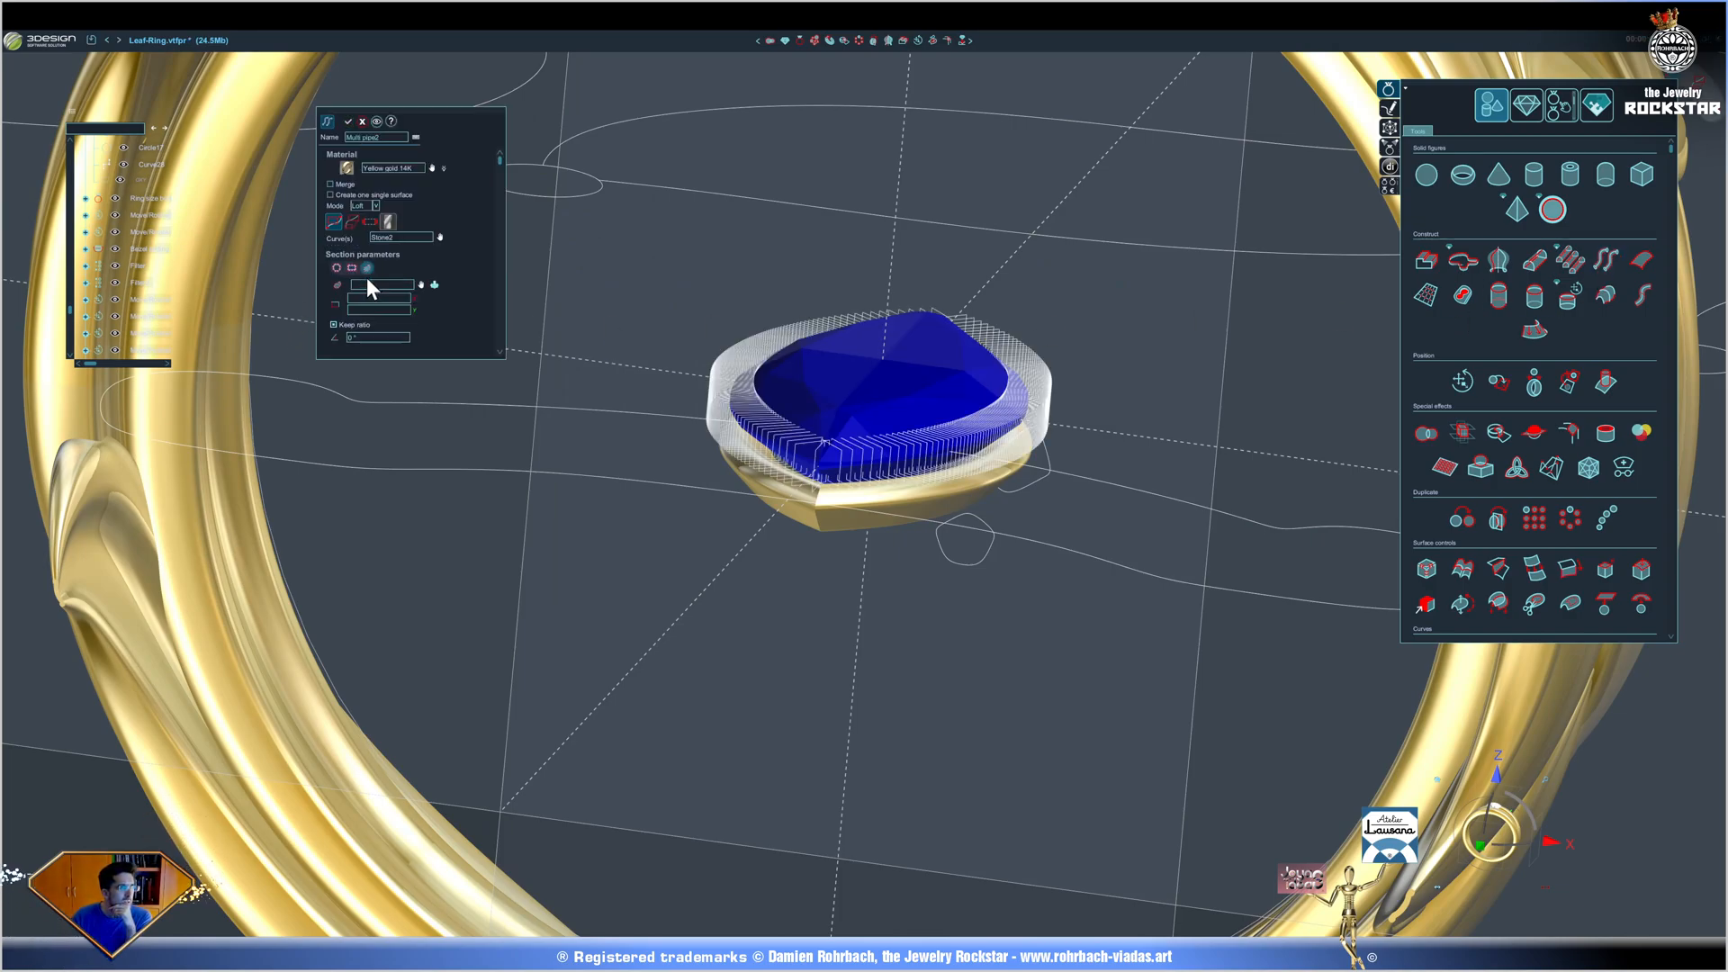
left_click(366, 278)
double_click(366, 309)
type("0.8 mm")
key("Tab")
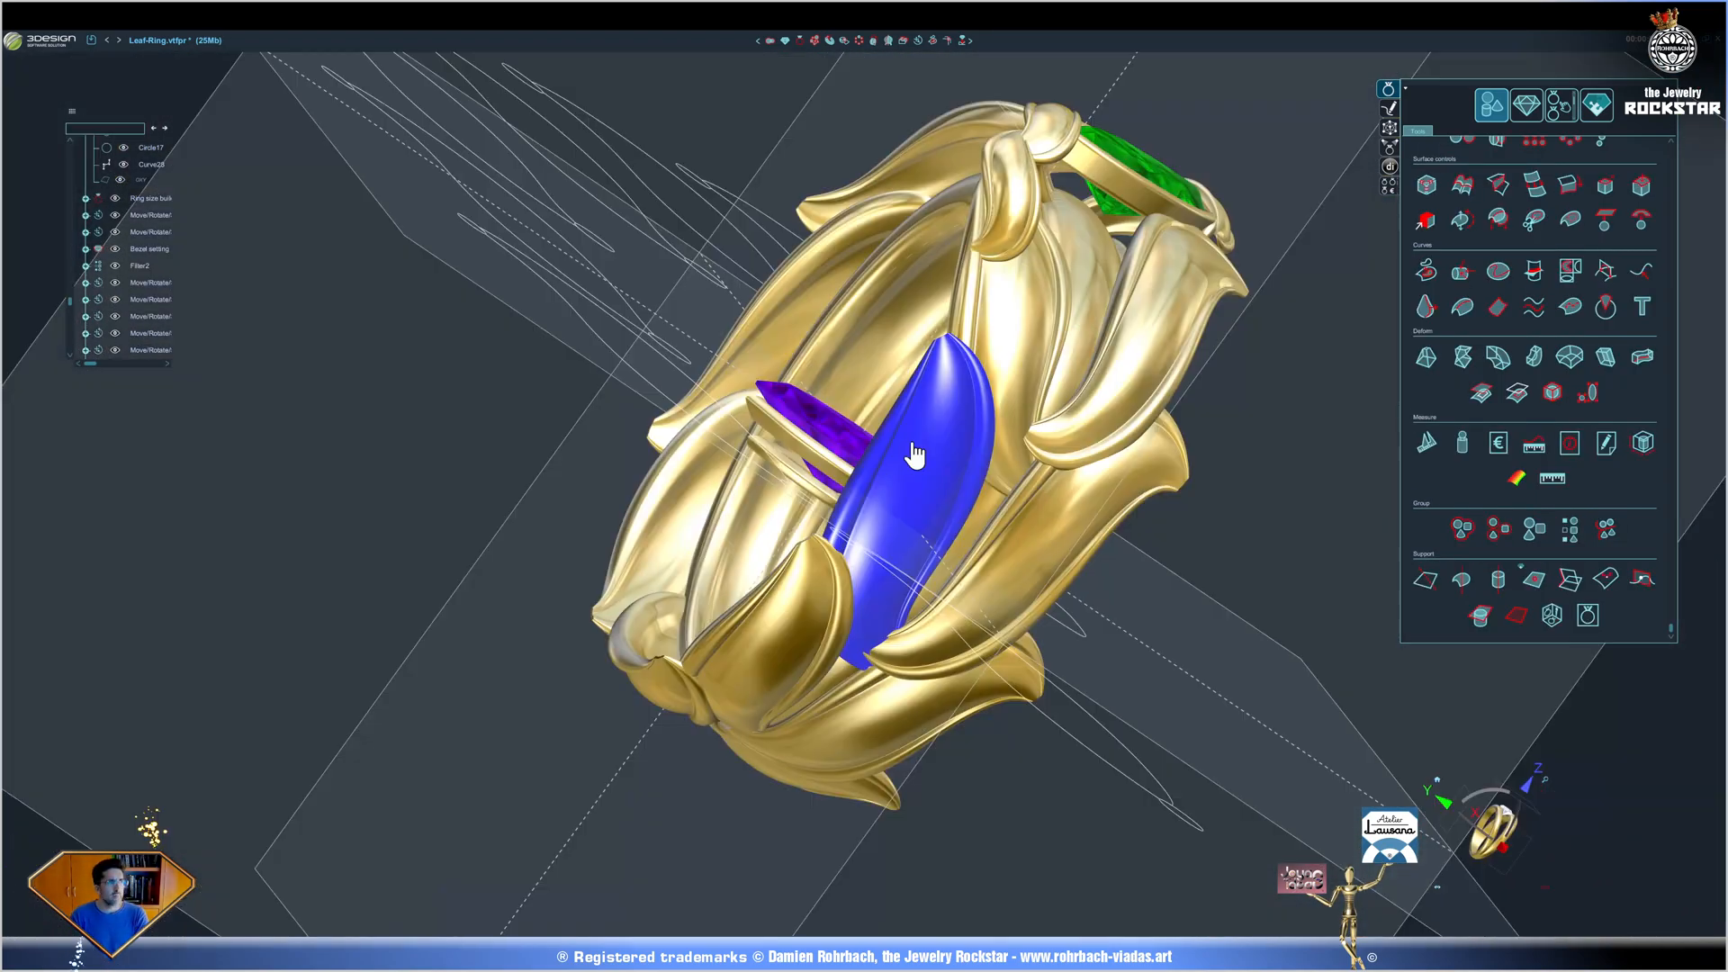
Copy the leaf prong to the stone's front-left side and slide the stone about 0.4 mm along its axis.
left_click(927, 50)
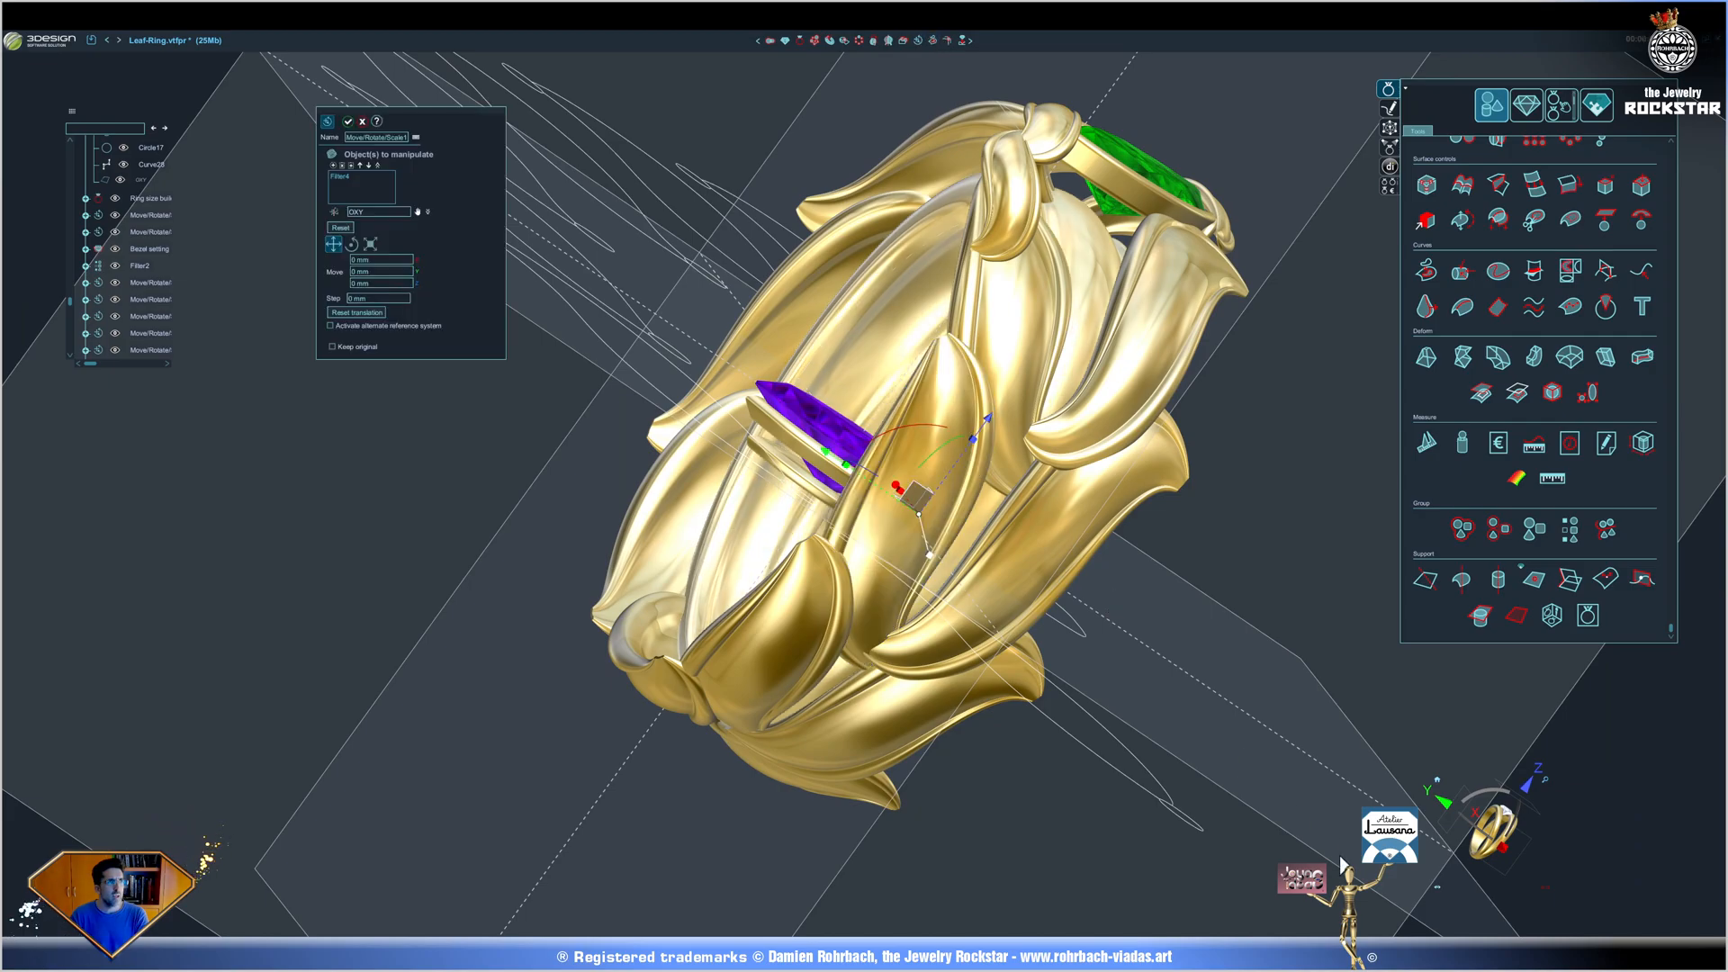
left_click(1472, 833)
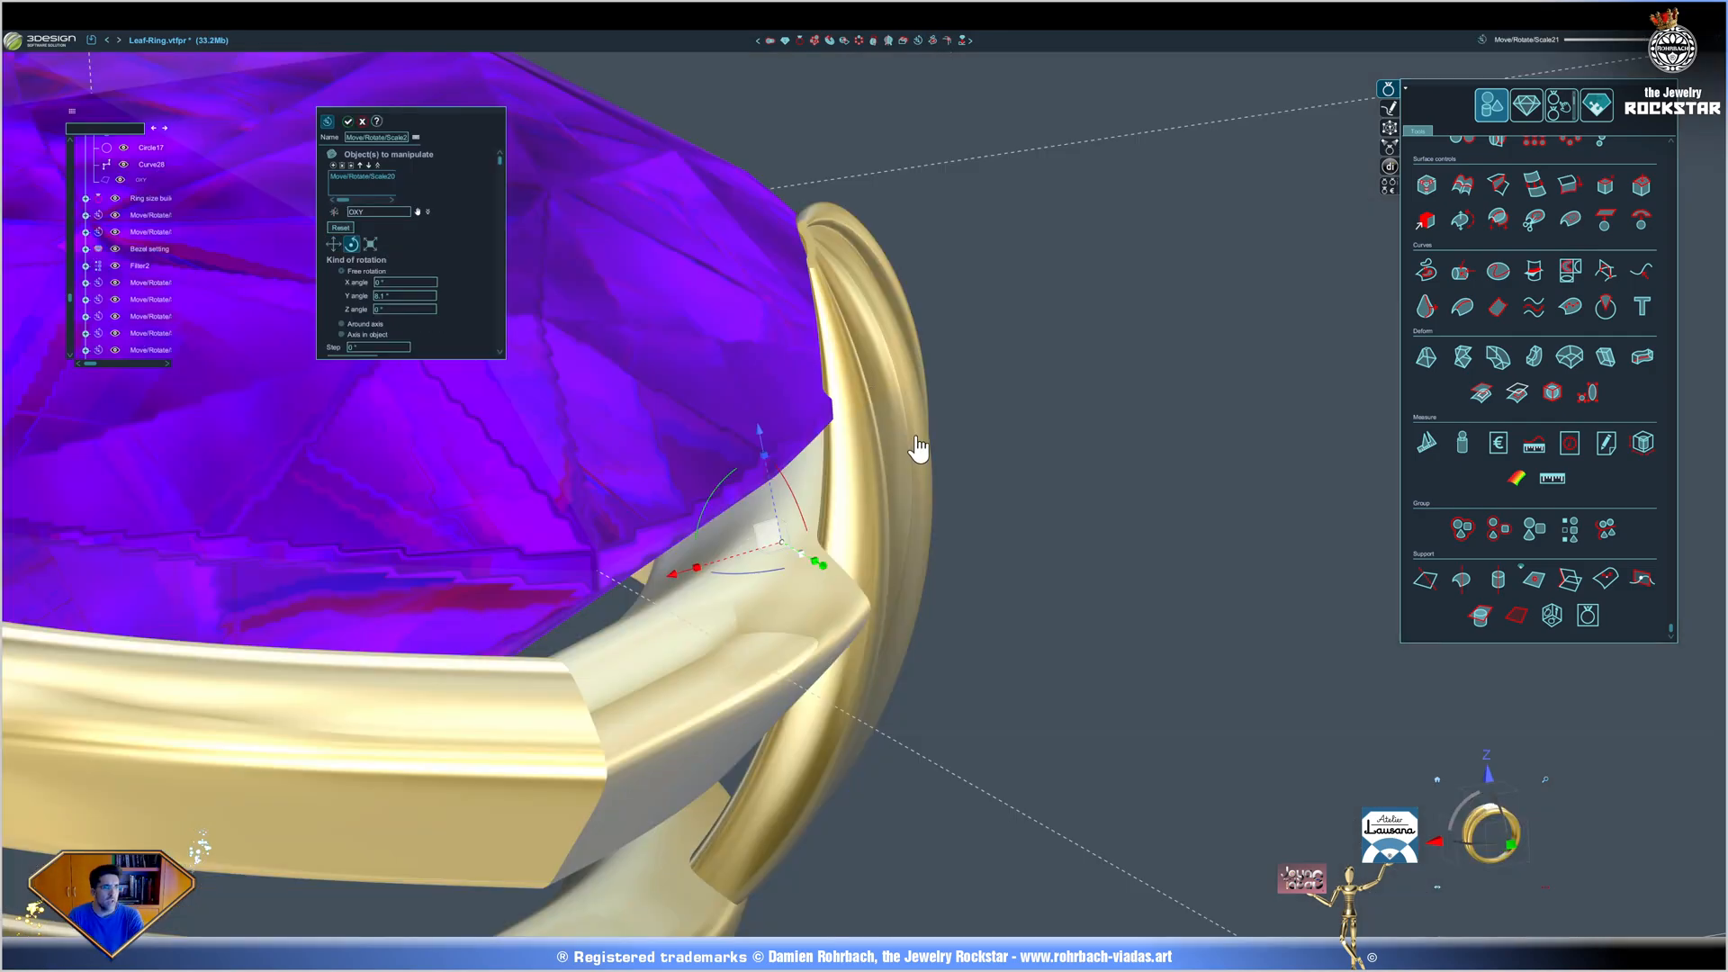
left_click(942, 484)
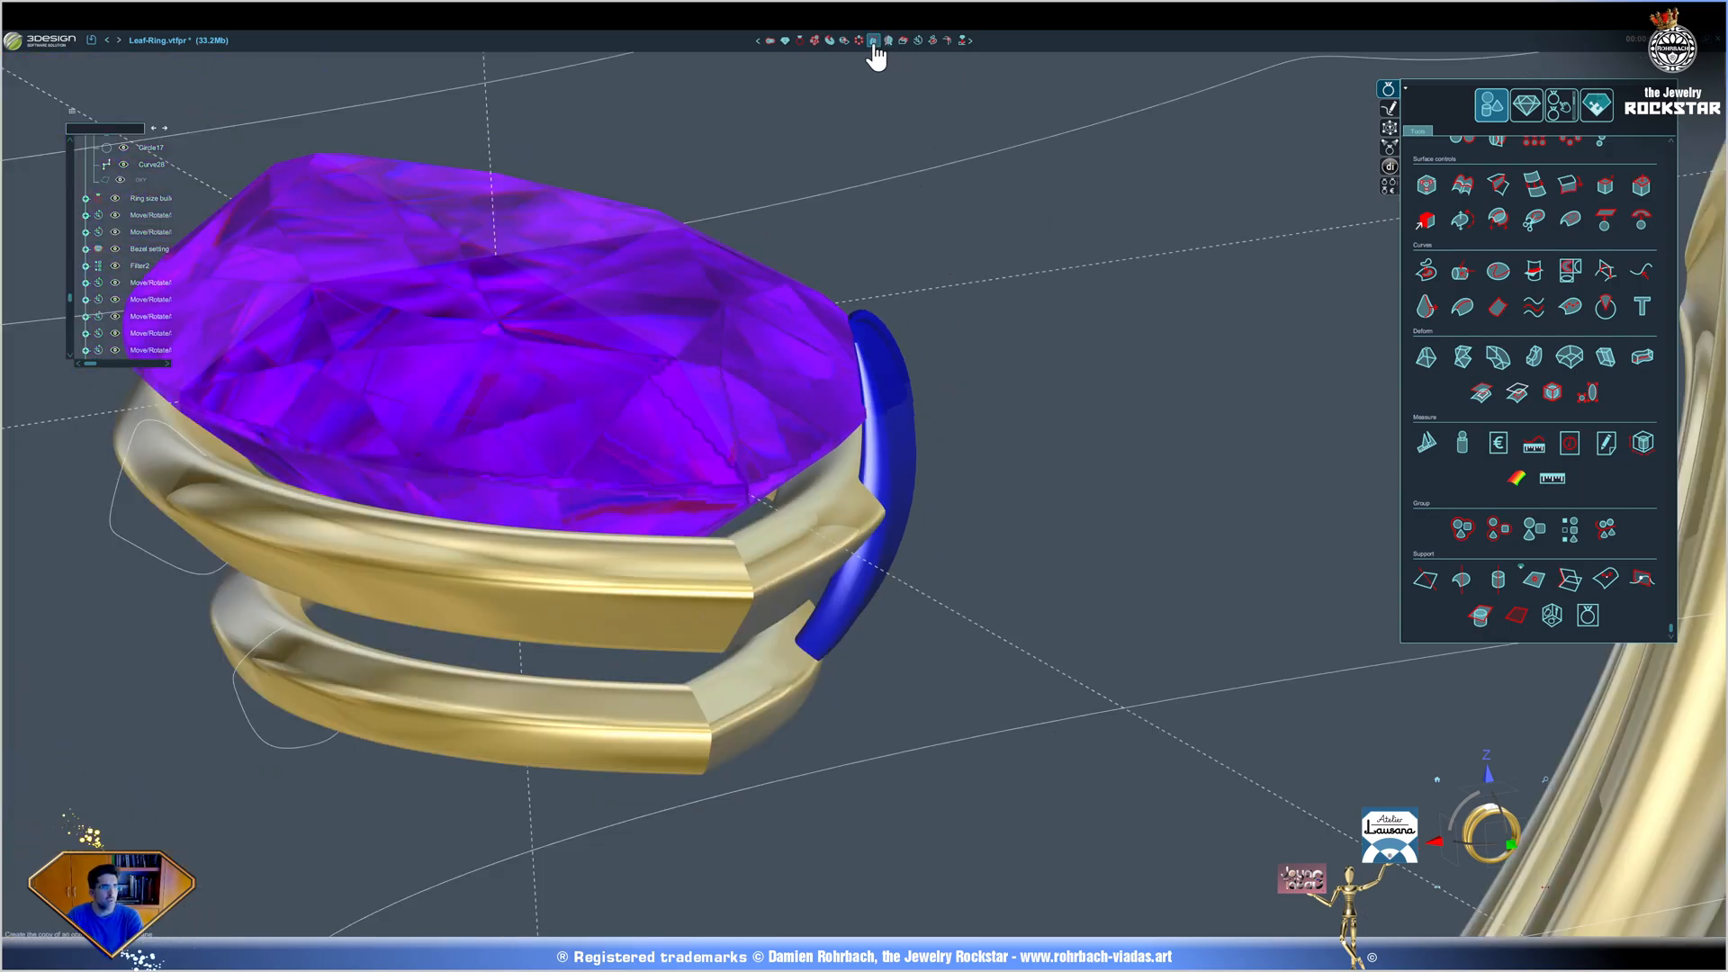
left_click(877, 54)
left_click(909, 410)
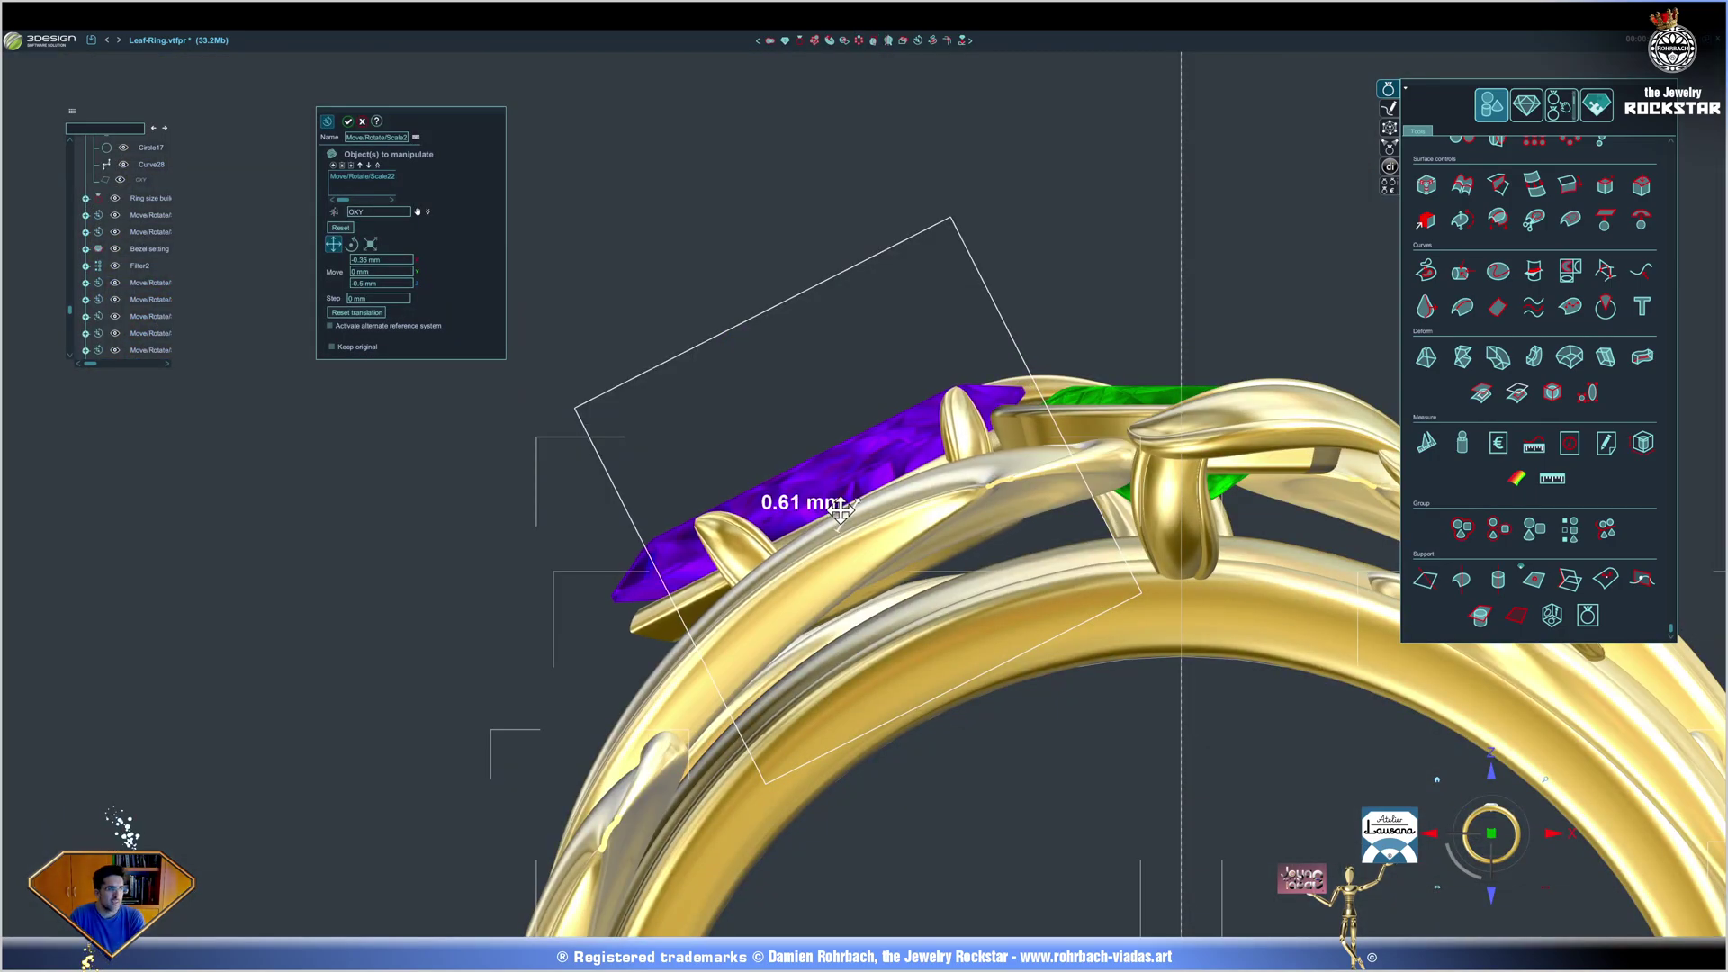
mouse_move(838, 516)
left_mouse_down()
mouse_move(862, 503)
mouse_move(817, 527)
left_mouse_up()
scroll(810, 540, "down", 3)
Orbit the ring to inspect the pronged marquise stones from wide, side and angled views.
mouse_move(516, 509)
right_mouse_down()
mouse_move(930, 641)
mouse_move(702, 493)
mouse_move(1152, 668)
mouse_move(1238, 492)
mouse_move(849, 729)
mouse_move(945, 608)
mouse_move(1132, 650)
mouse_move(1102, 613)
right_mouse_up()
scroll(1103, 613, "up", 4)
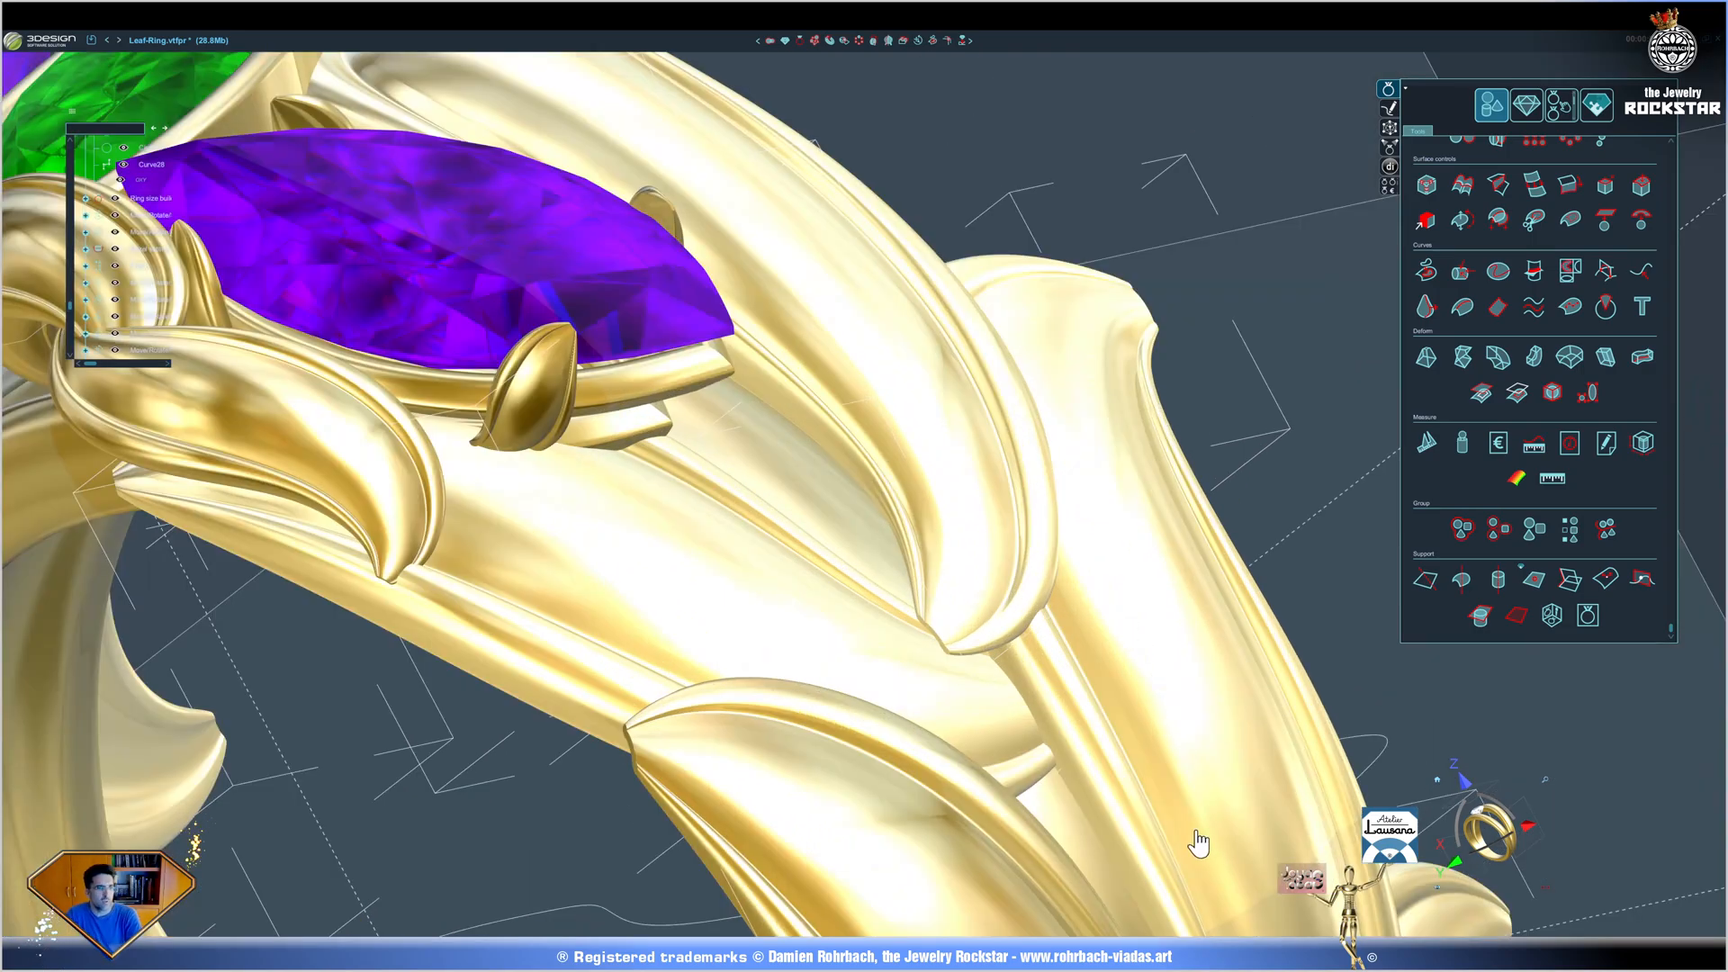
scroll(1200, 842, "down", 3)
mouse_move(741, 528)
right_mouse_down()
mouse_move(688, 645)
mouse_move(1002, 714)
mouse_move(756, 567)
right_mouse_up()
scroll(446, 378, "down", 4)
right_click_drag(445, 379, 843, 526)
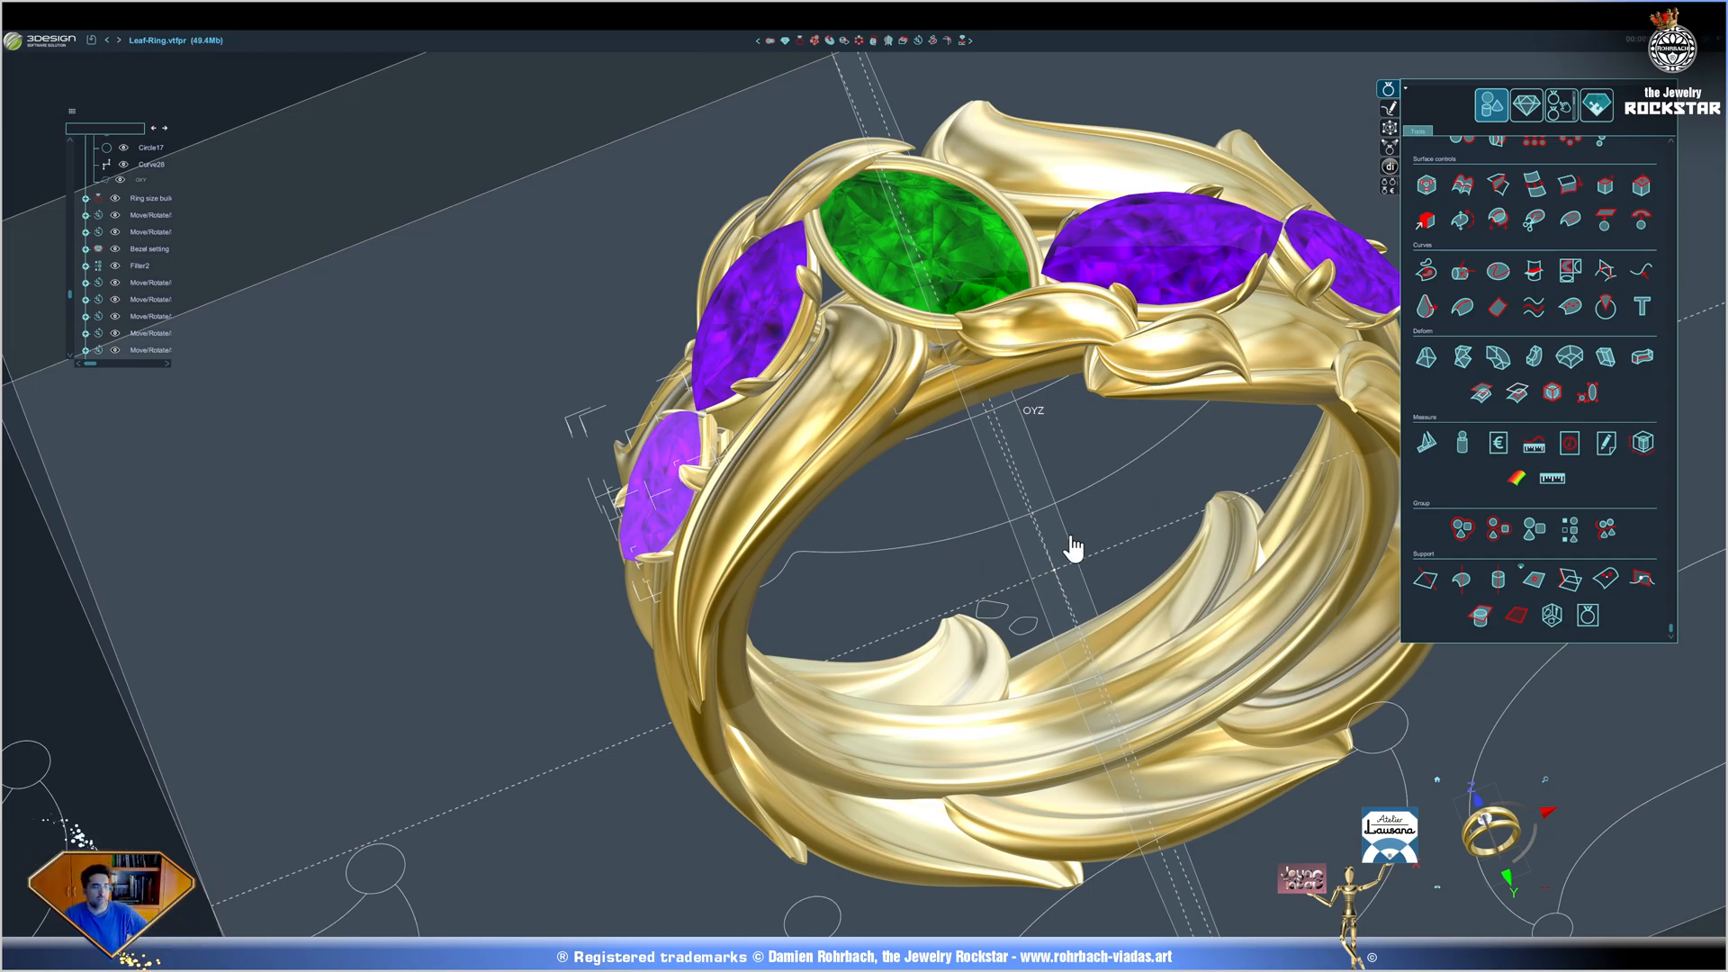
scroll(1076, 548, "down", 3)
mouse_move(1078, 551)
right_mouse_down()
mouse_move(1094, 472)
mouse_move(974, 607)
mouse_move(833, 627)
mouse_move(1070, 547)
right_mouse_up()
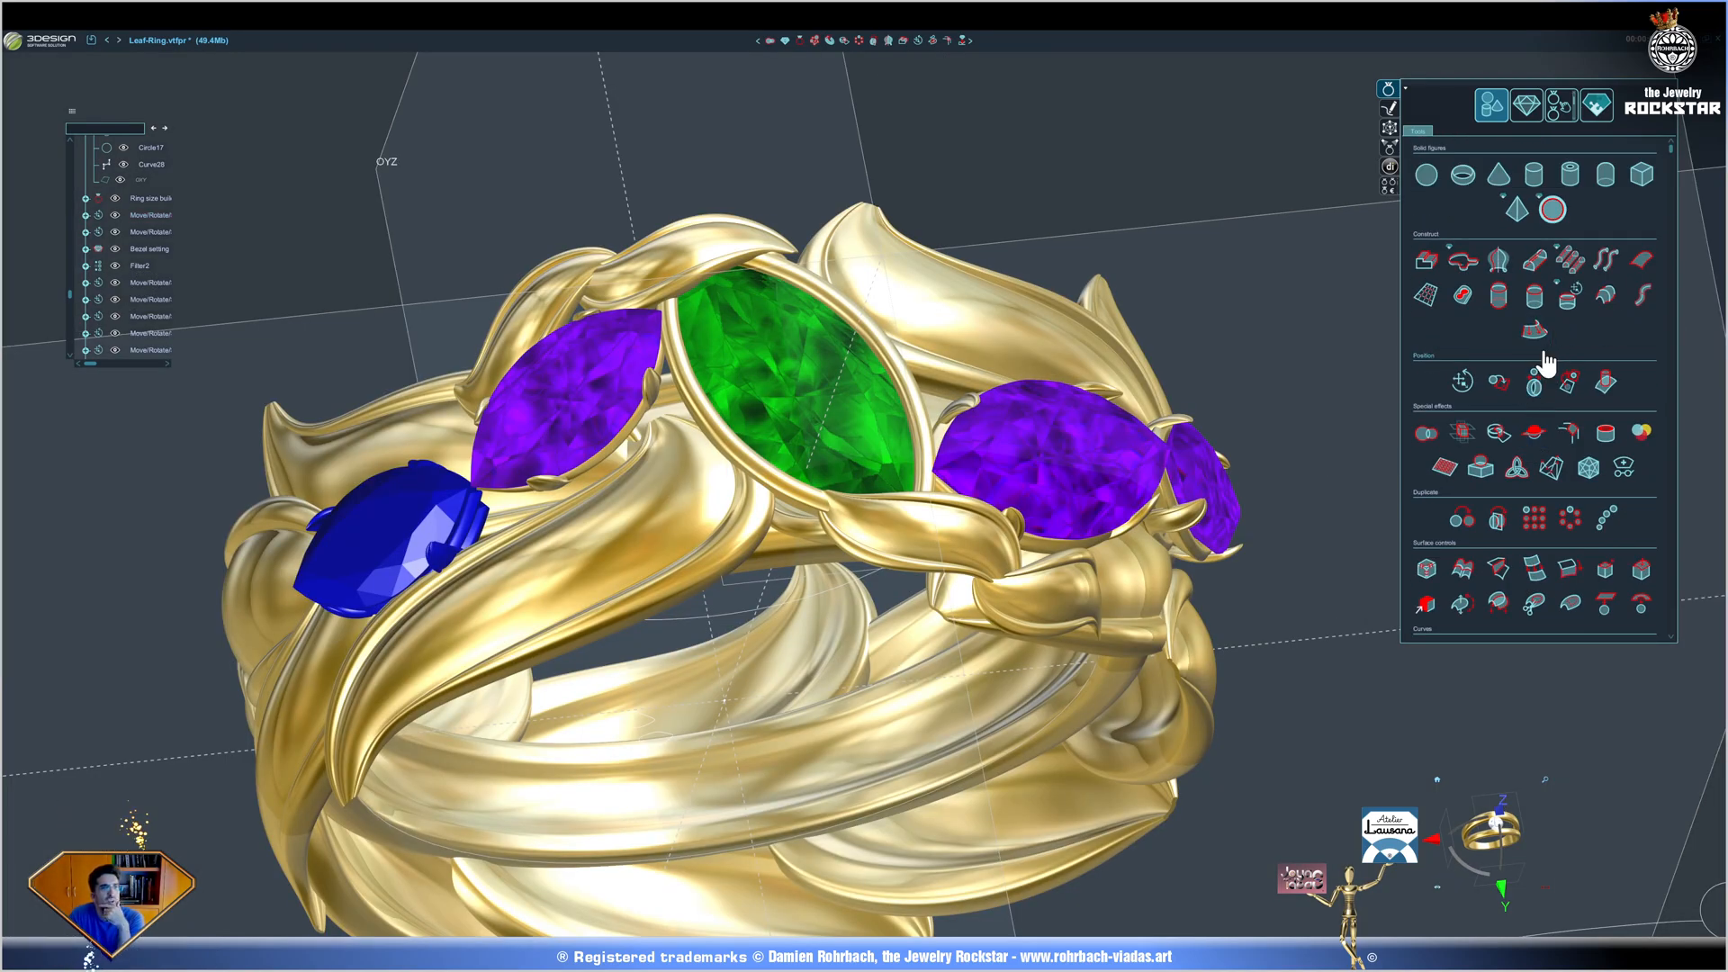
Assign a Precious stones library gem material to the purple side stone and inspect the stones from above.
left_click(1627, 421)
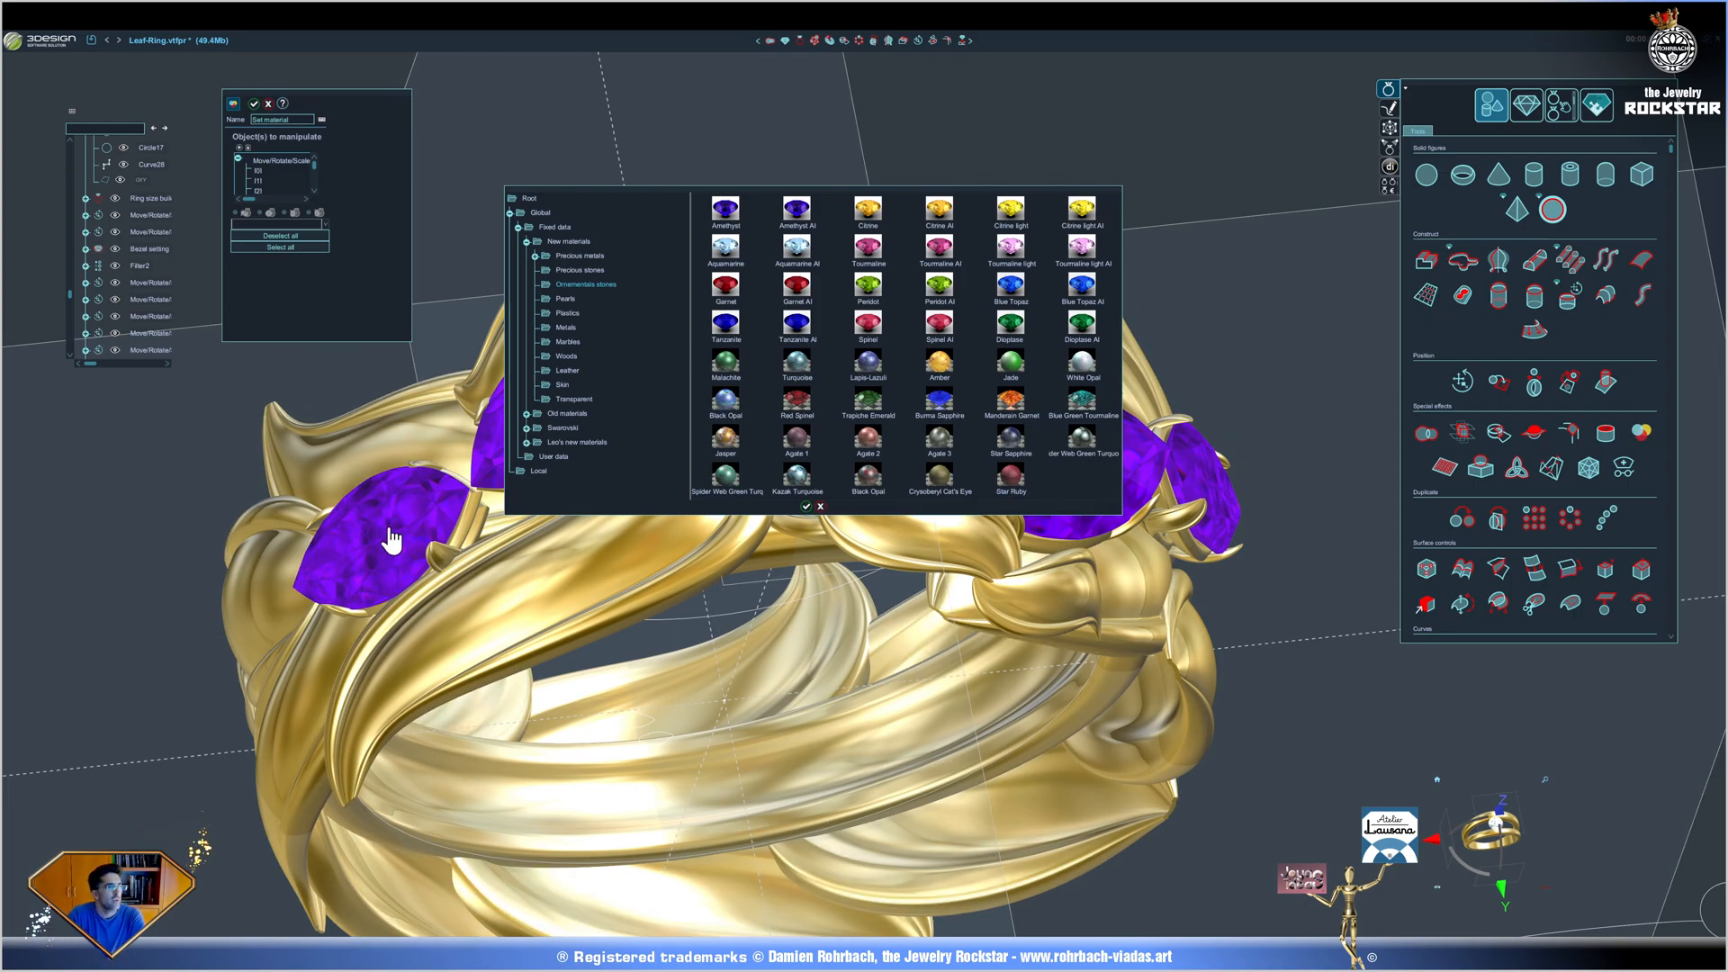
left_click(393, 538)
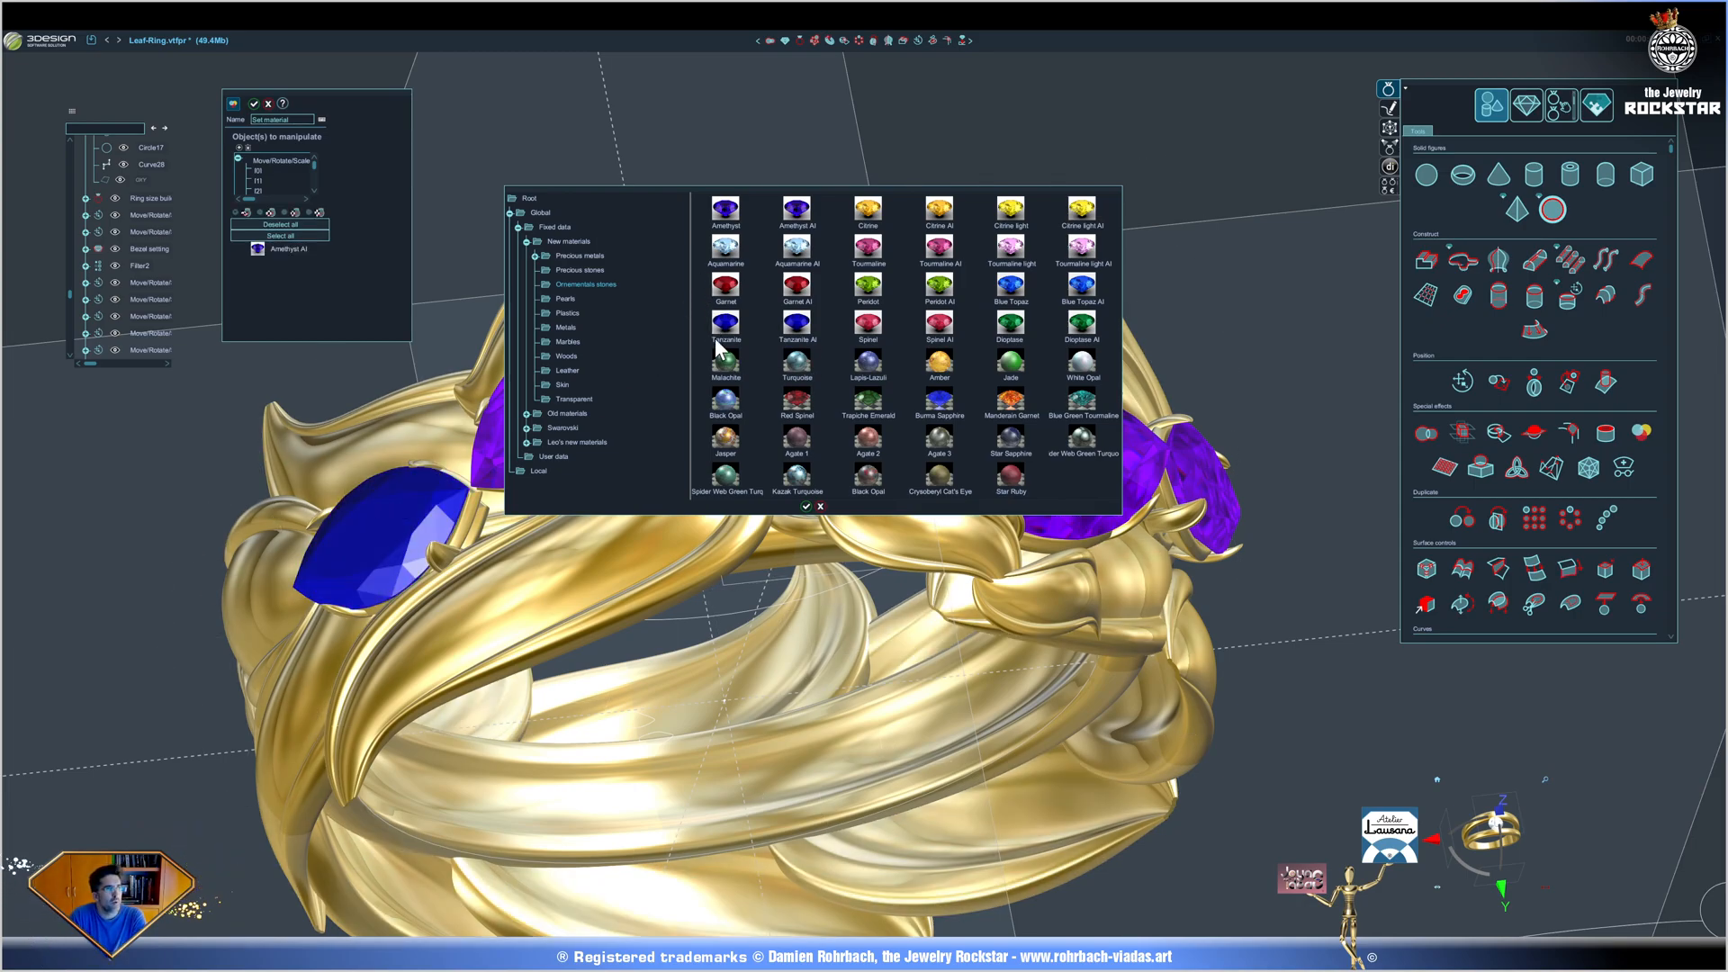
left_click(586, 269)
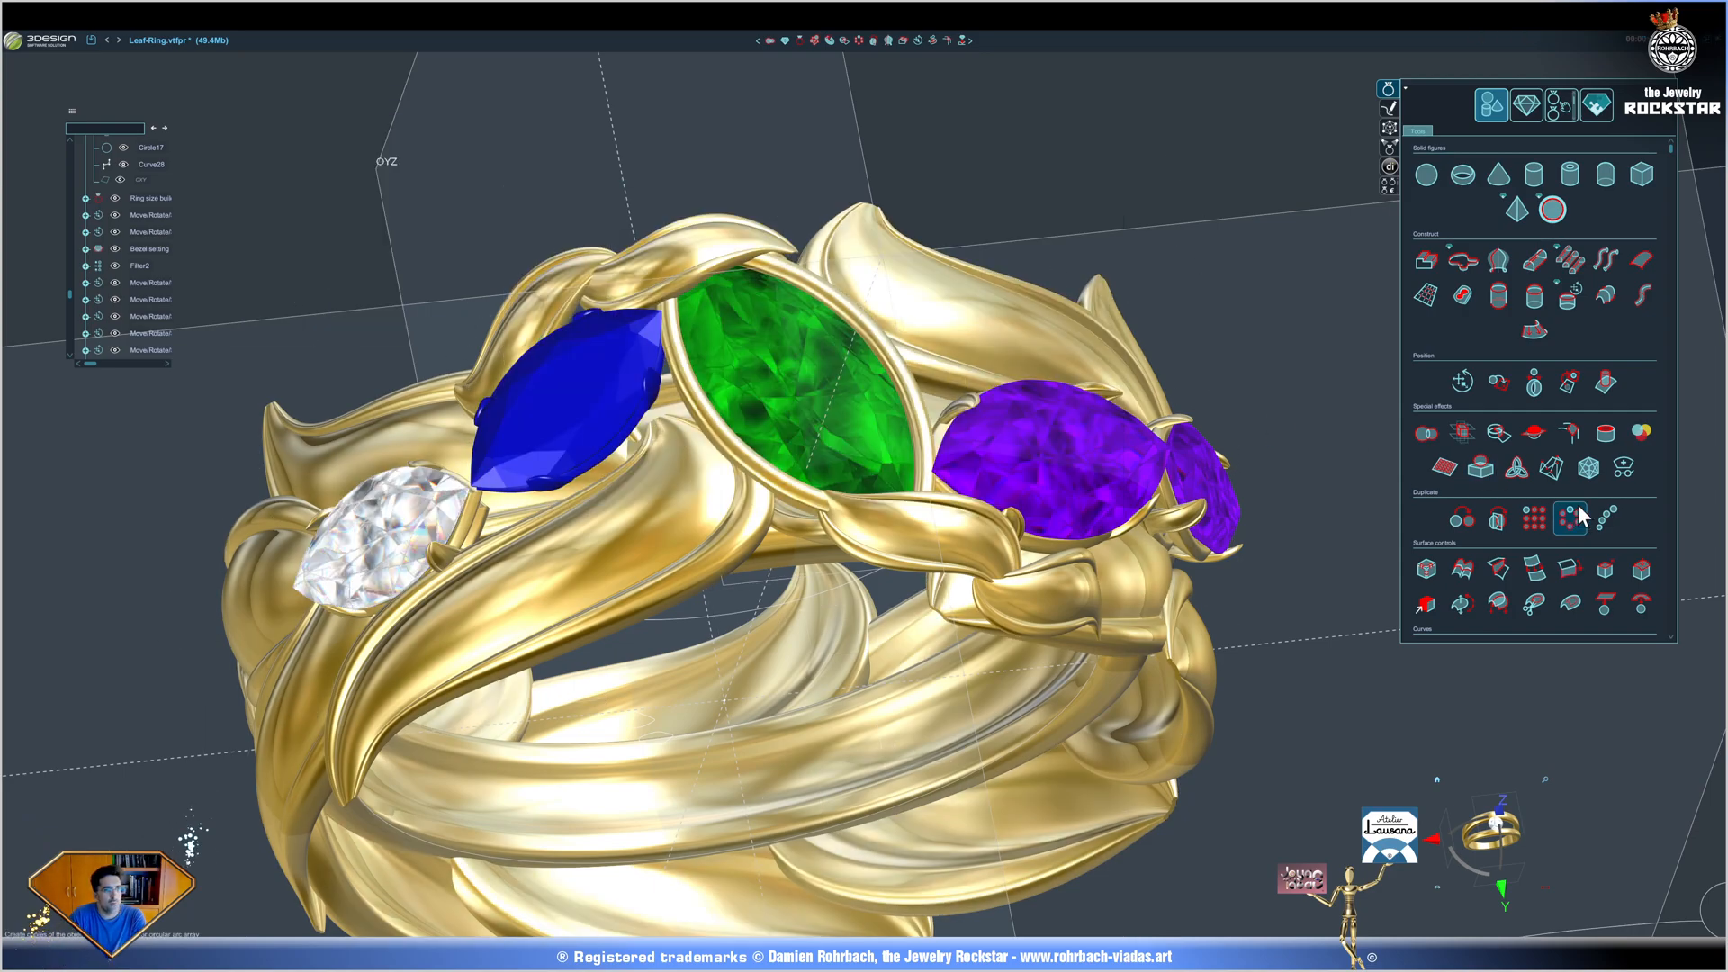
left_click(1632, 434)
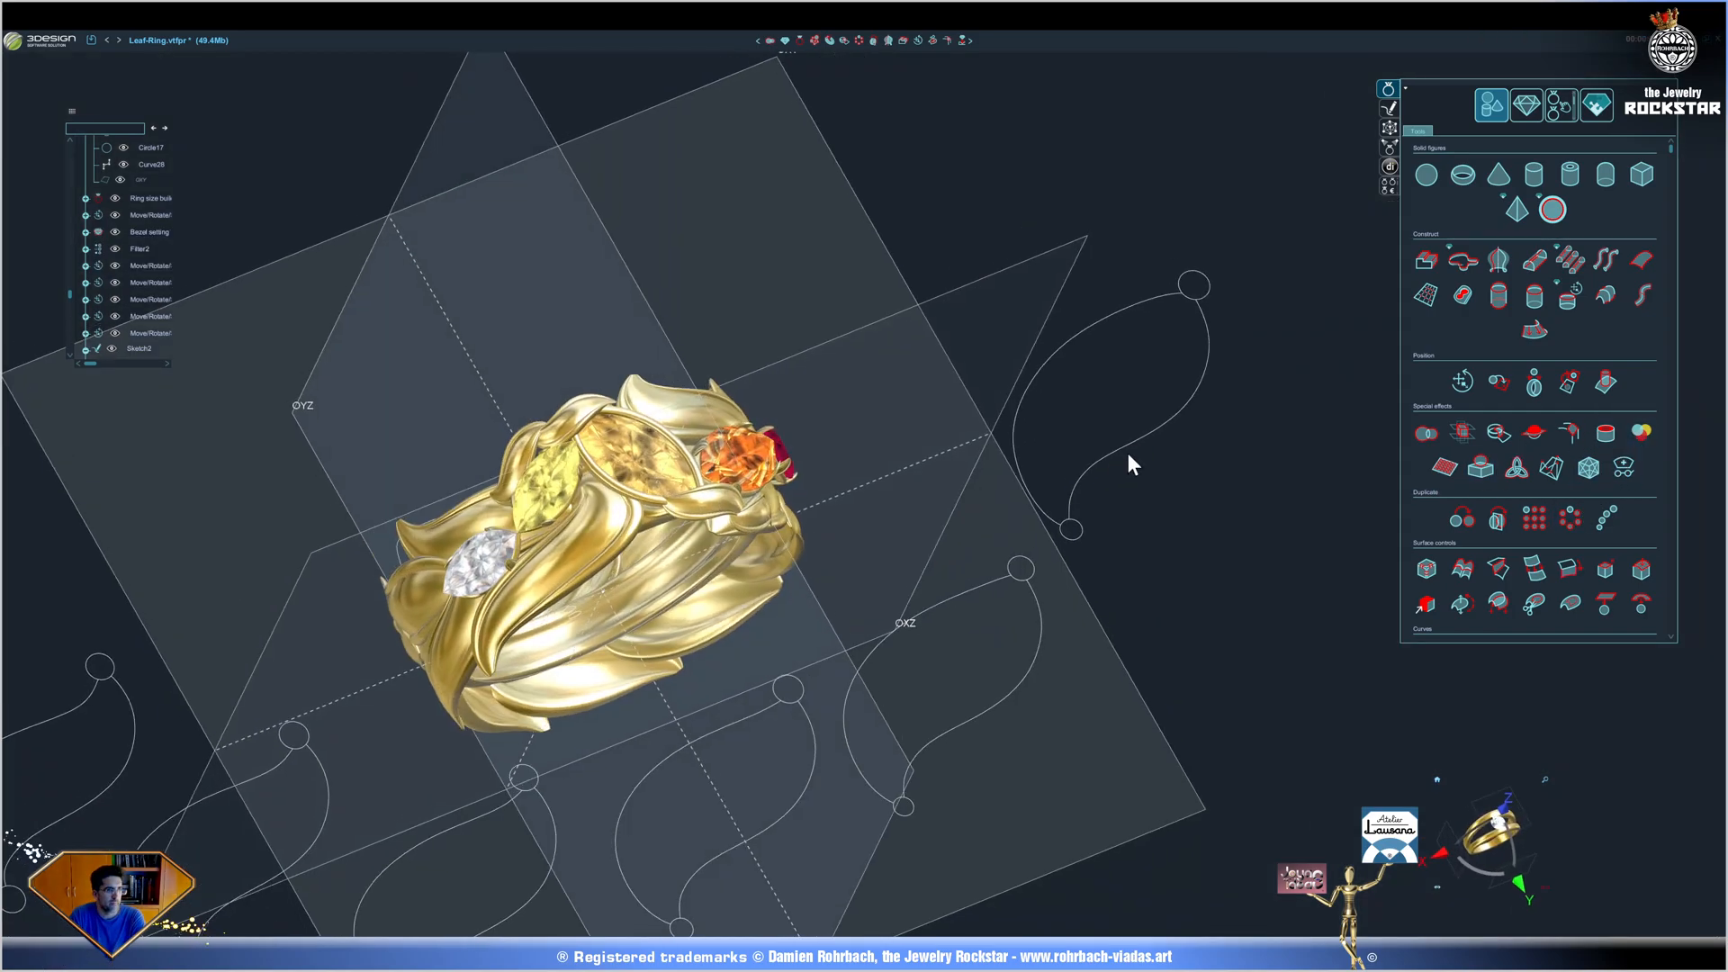
mouse_move(616, 724)
right_mouse_down()
mouse_move(563, 340)
mouse_move(646, 512)
right_mouse_up()
mouse_move(1126, 344)
right_mouse_down()
mouse_move(402, 425)
mouse_move(754, 378)
mouse_move(789, 267)
mouse_move(1064, 387)
right_mouse_up()
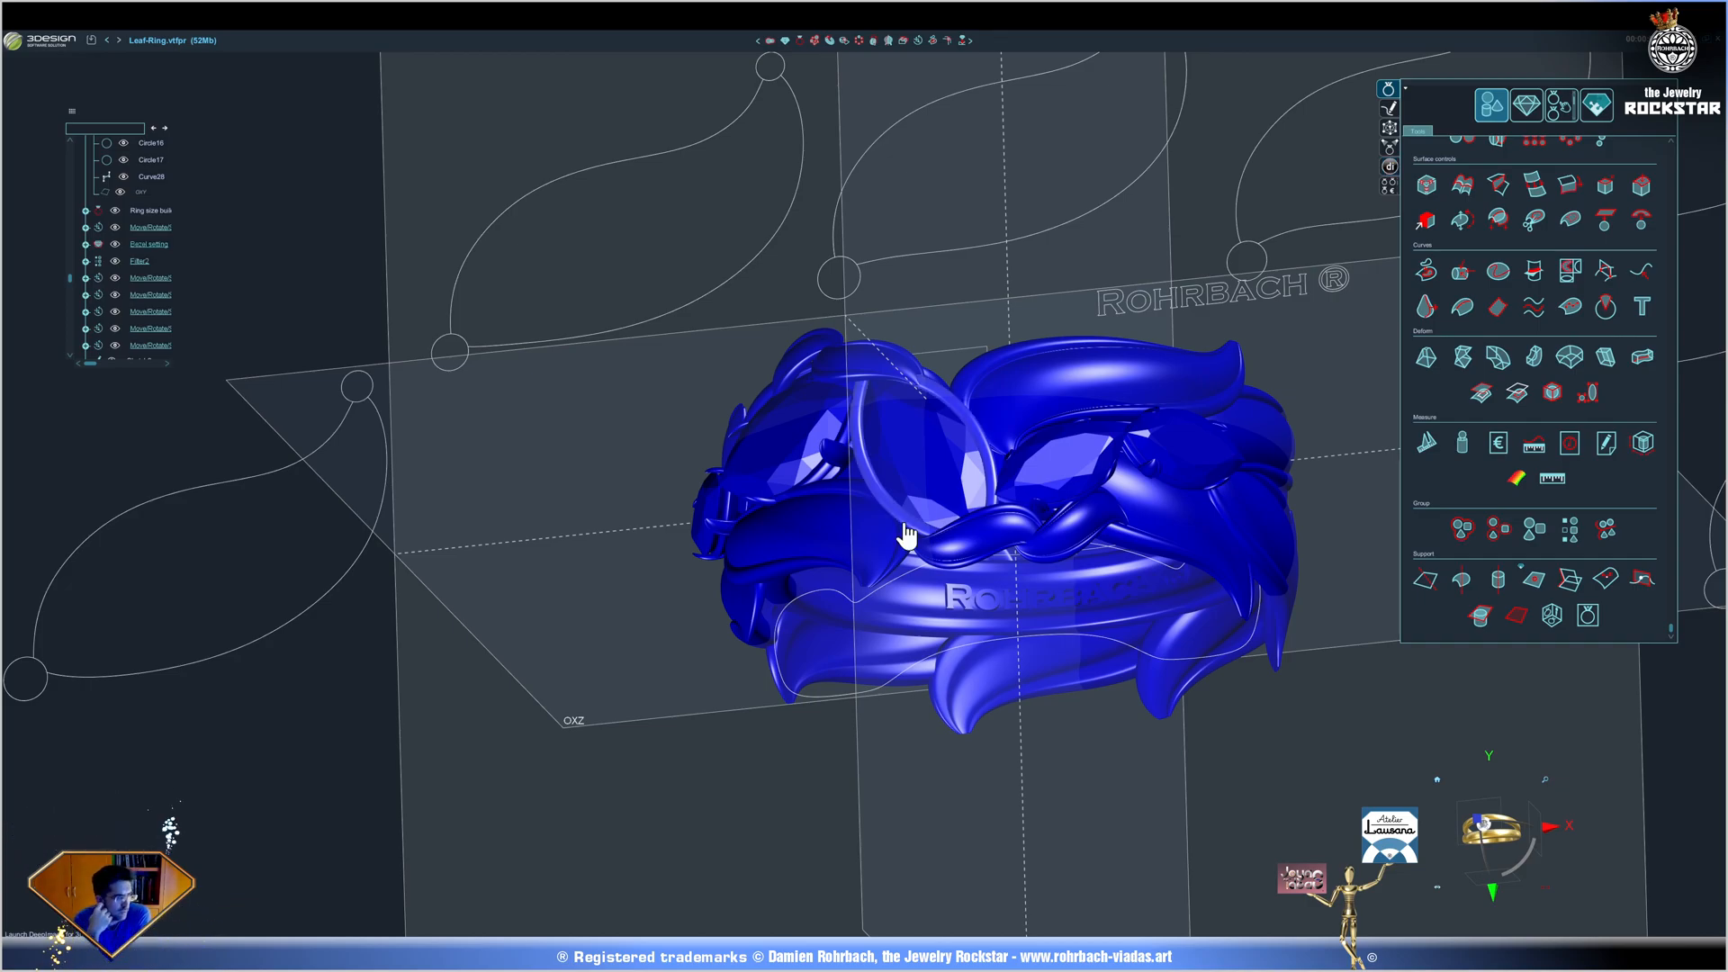
mouse_move(421, 172)
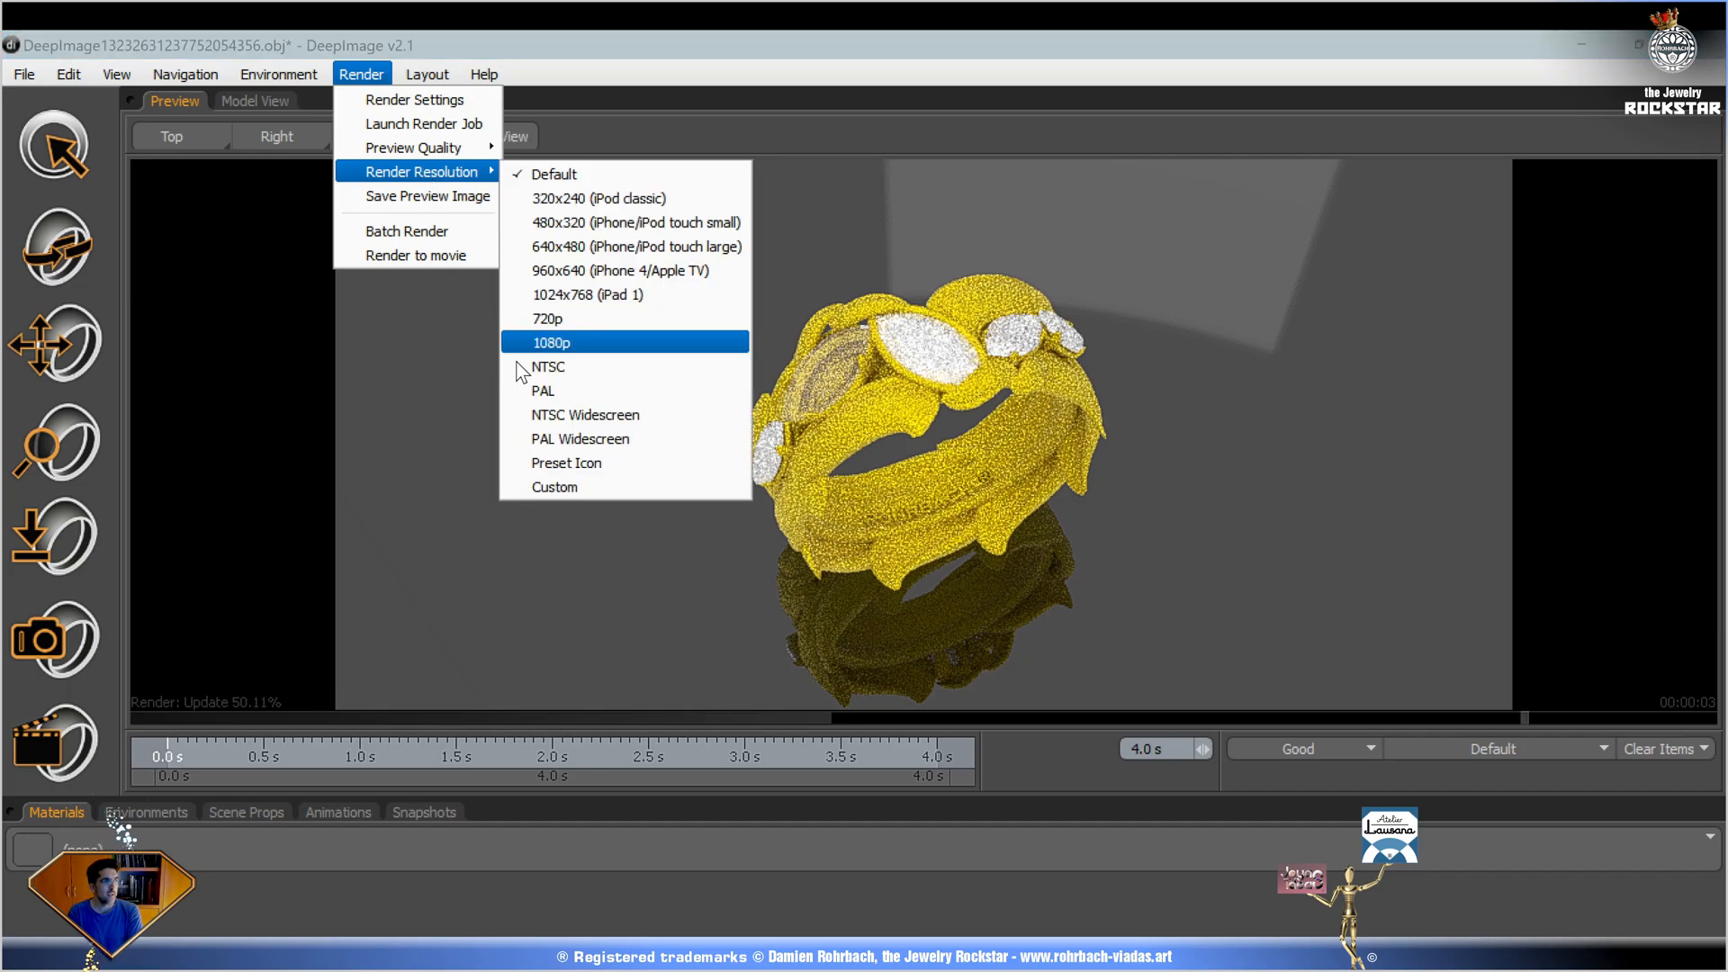
Set a custom render resolution of 2400 by 2400 pixels.
left_click(561, 484)
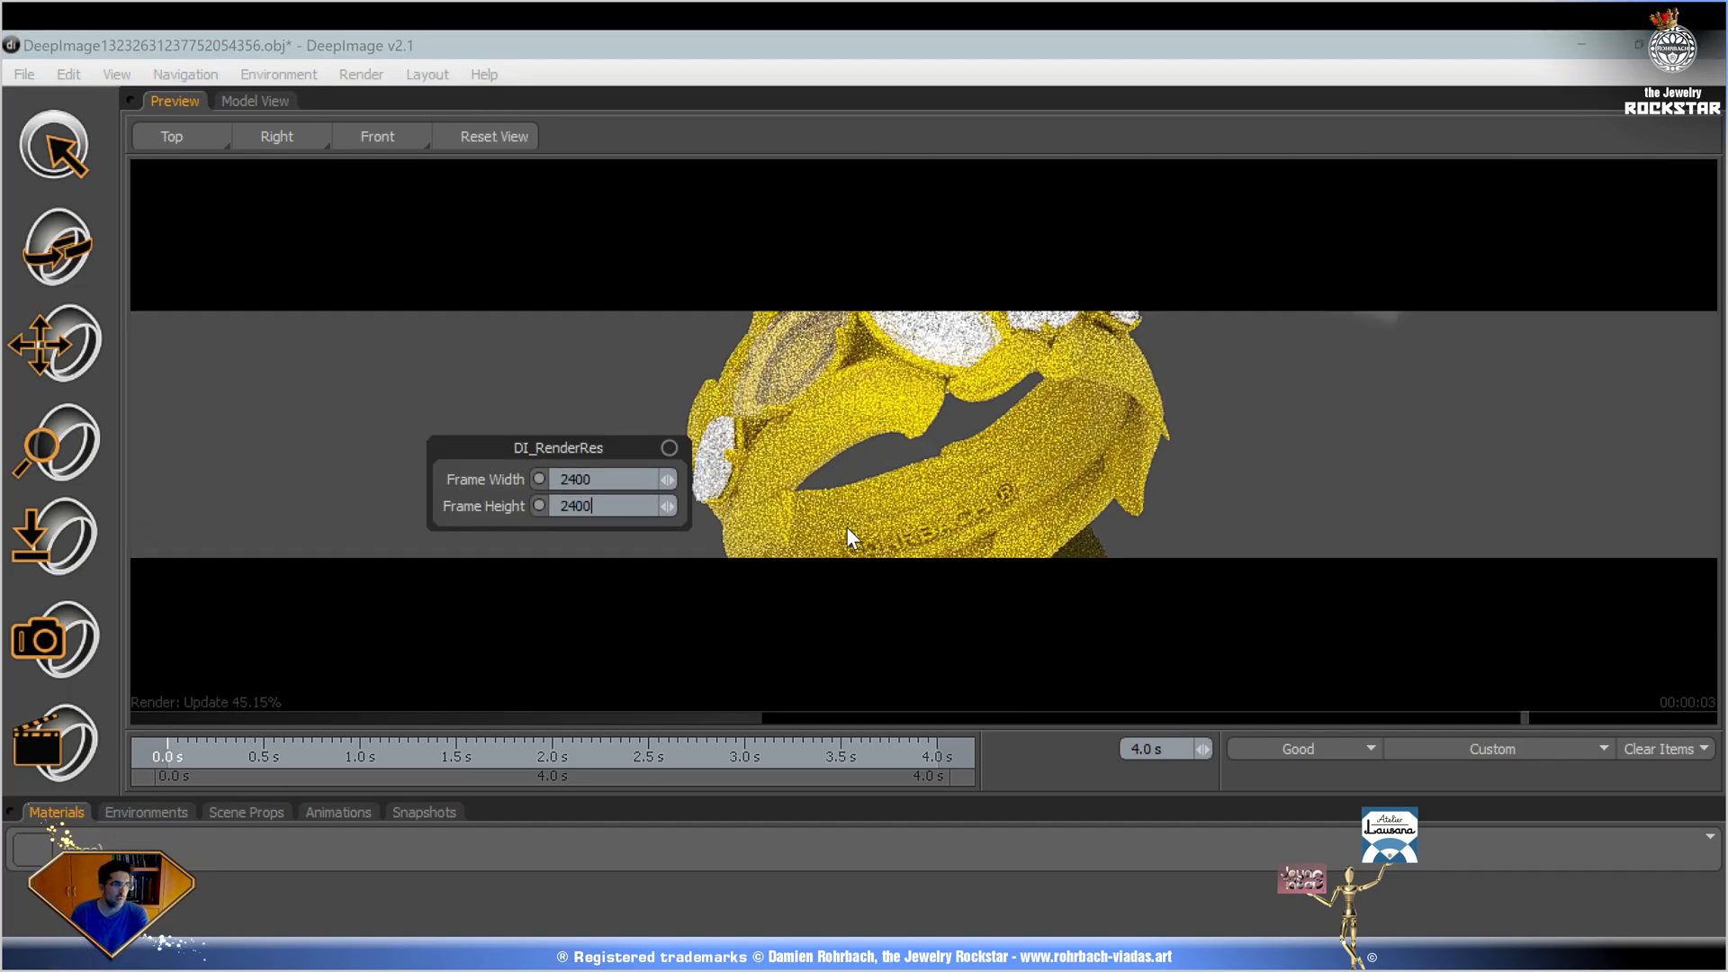
key("Return")
scroll(973, 450, "up", 2)
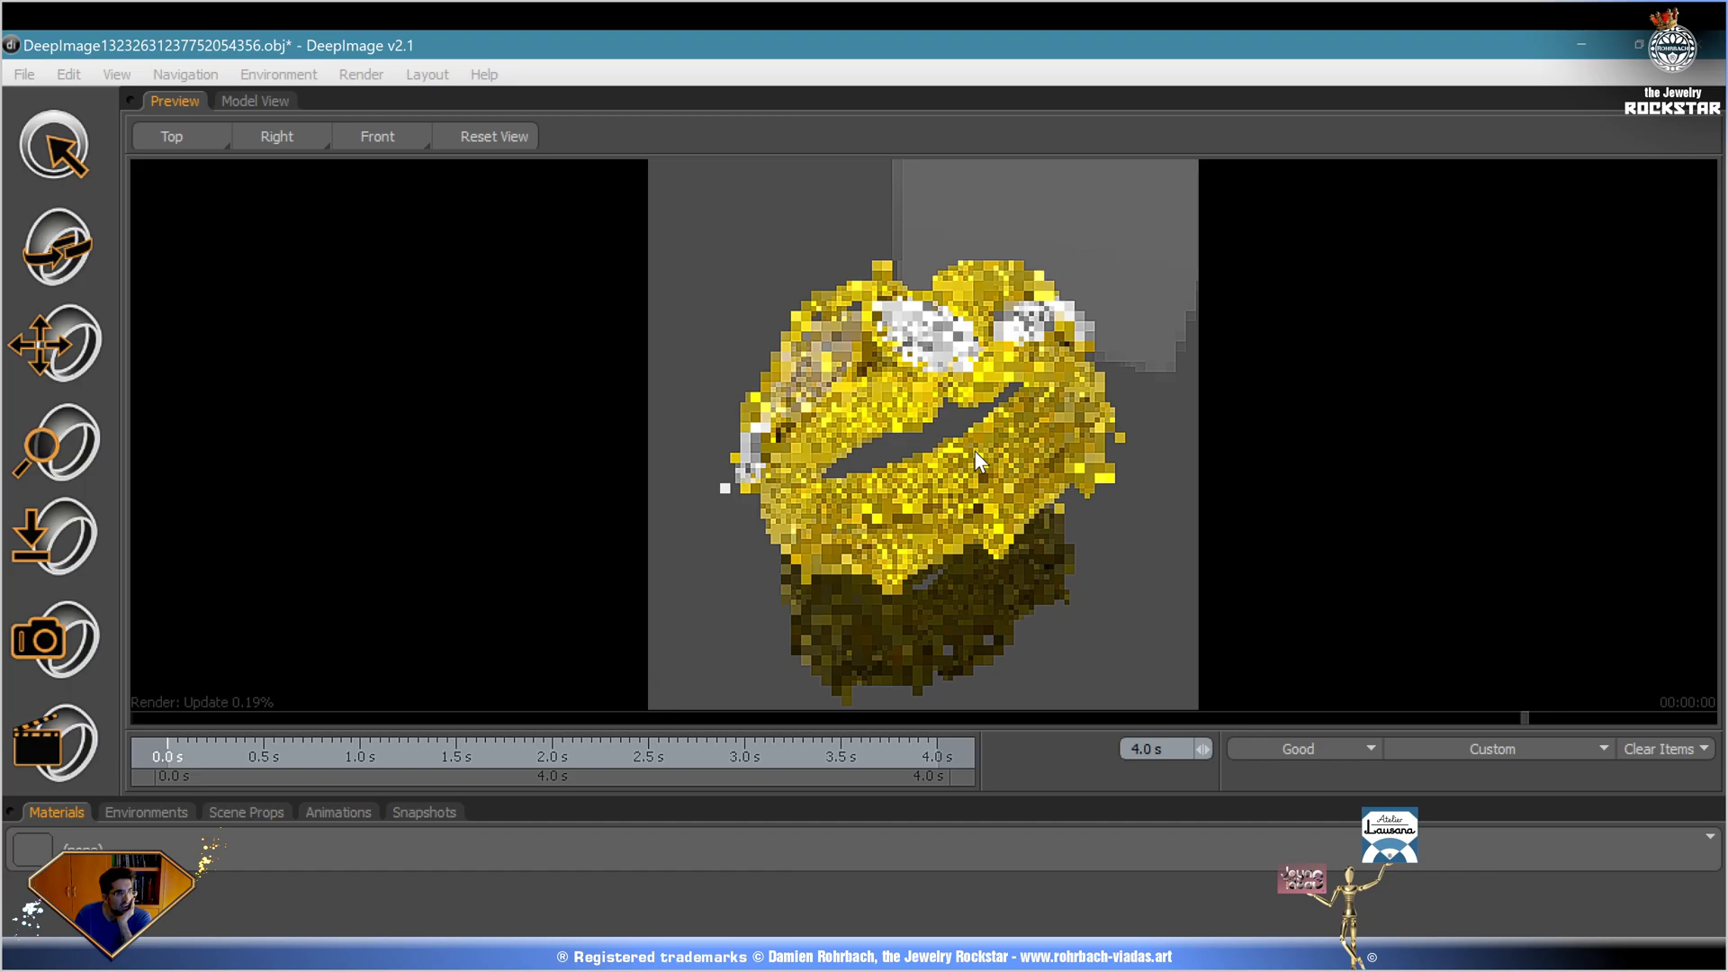
scroll(974, 450, "up", 2)
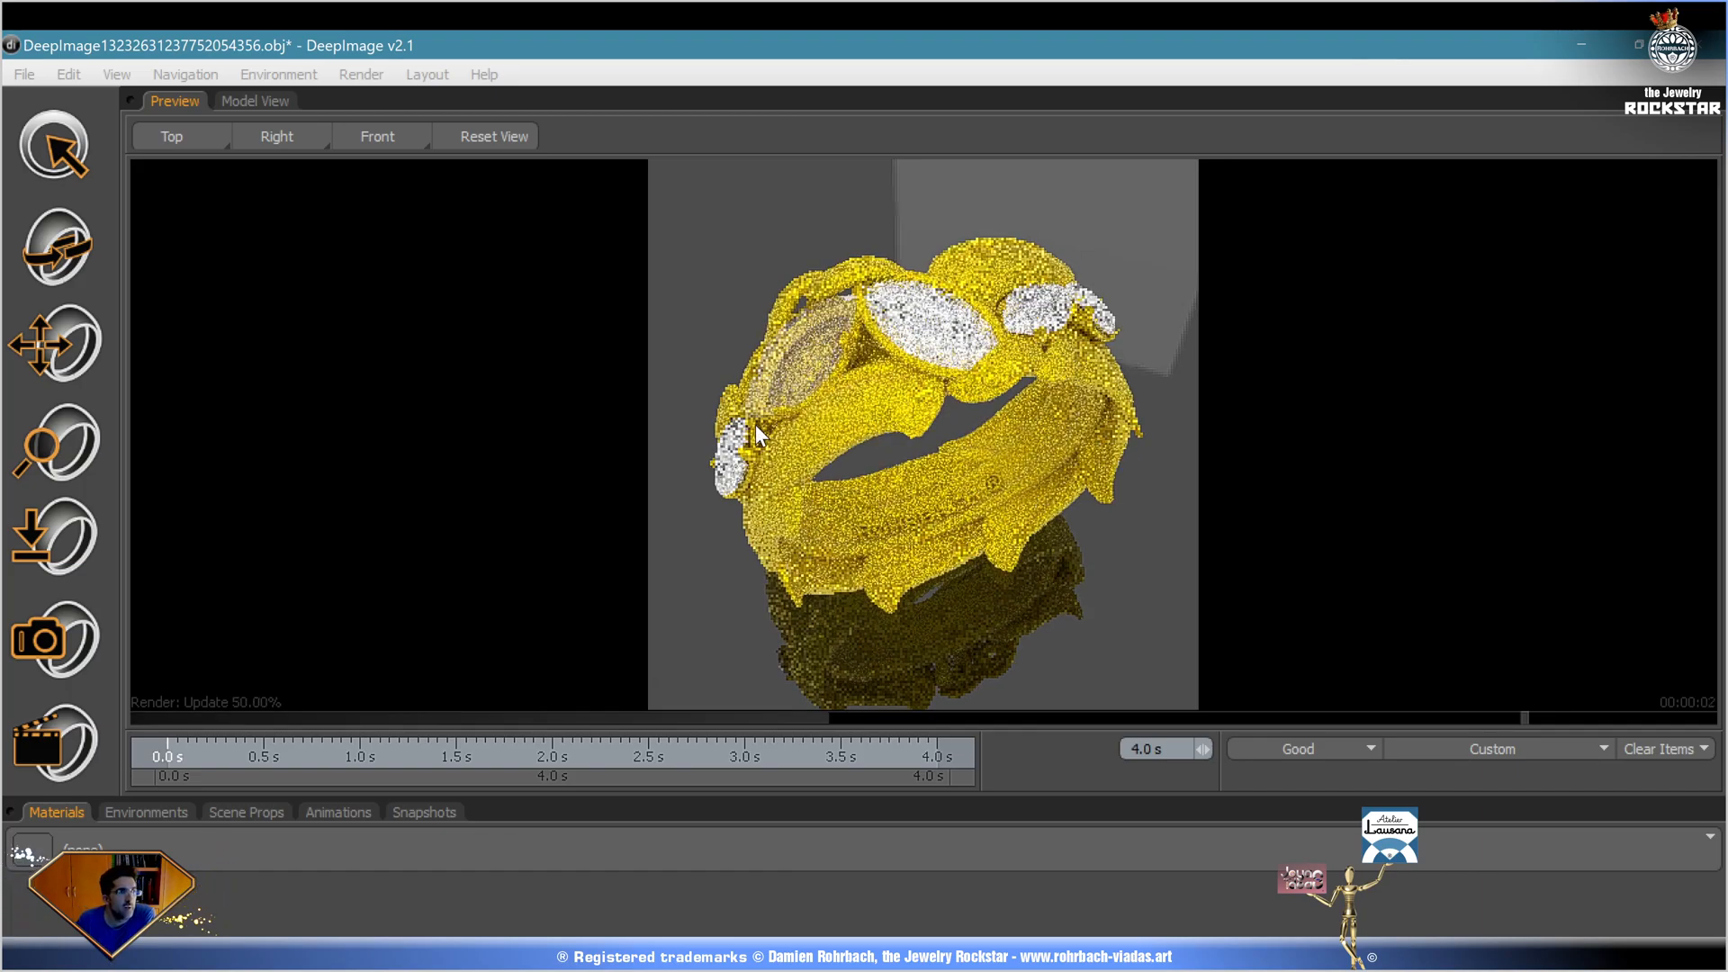
Apply a gold metal from Metals - Precious Filleted to the ring.
left_click(113, 810)
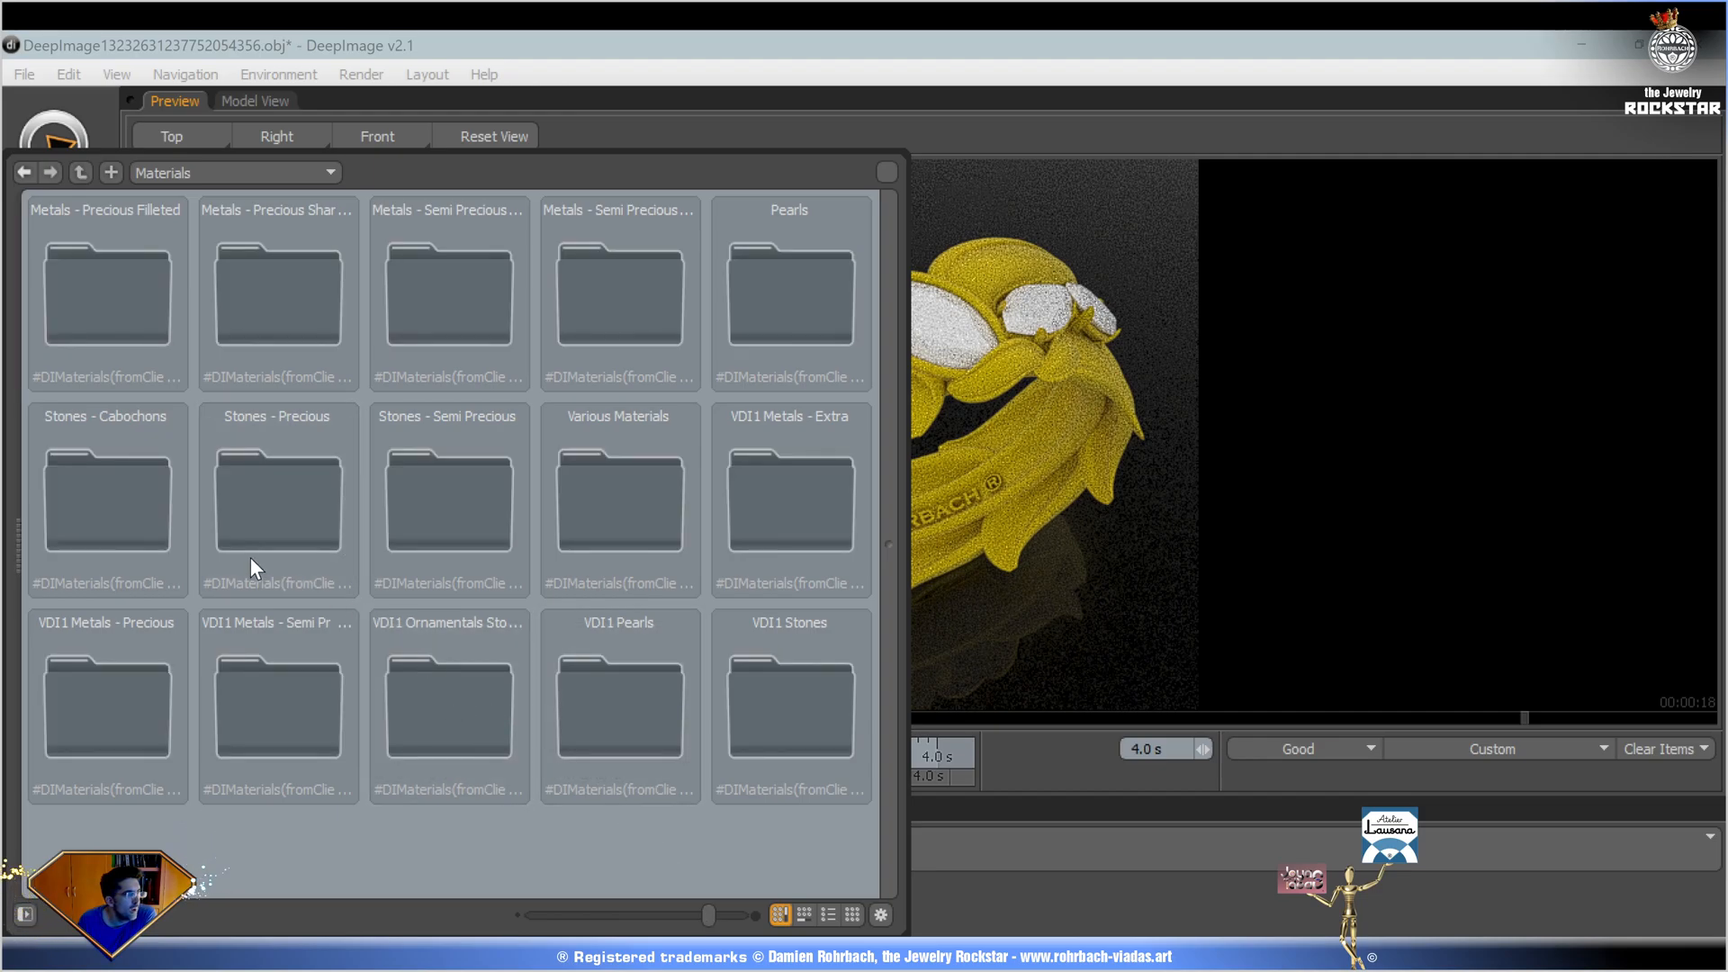
double_click(128, 298)
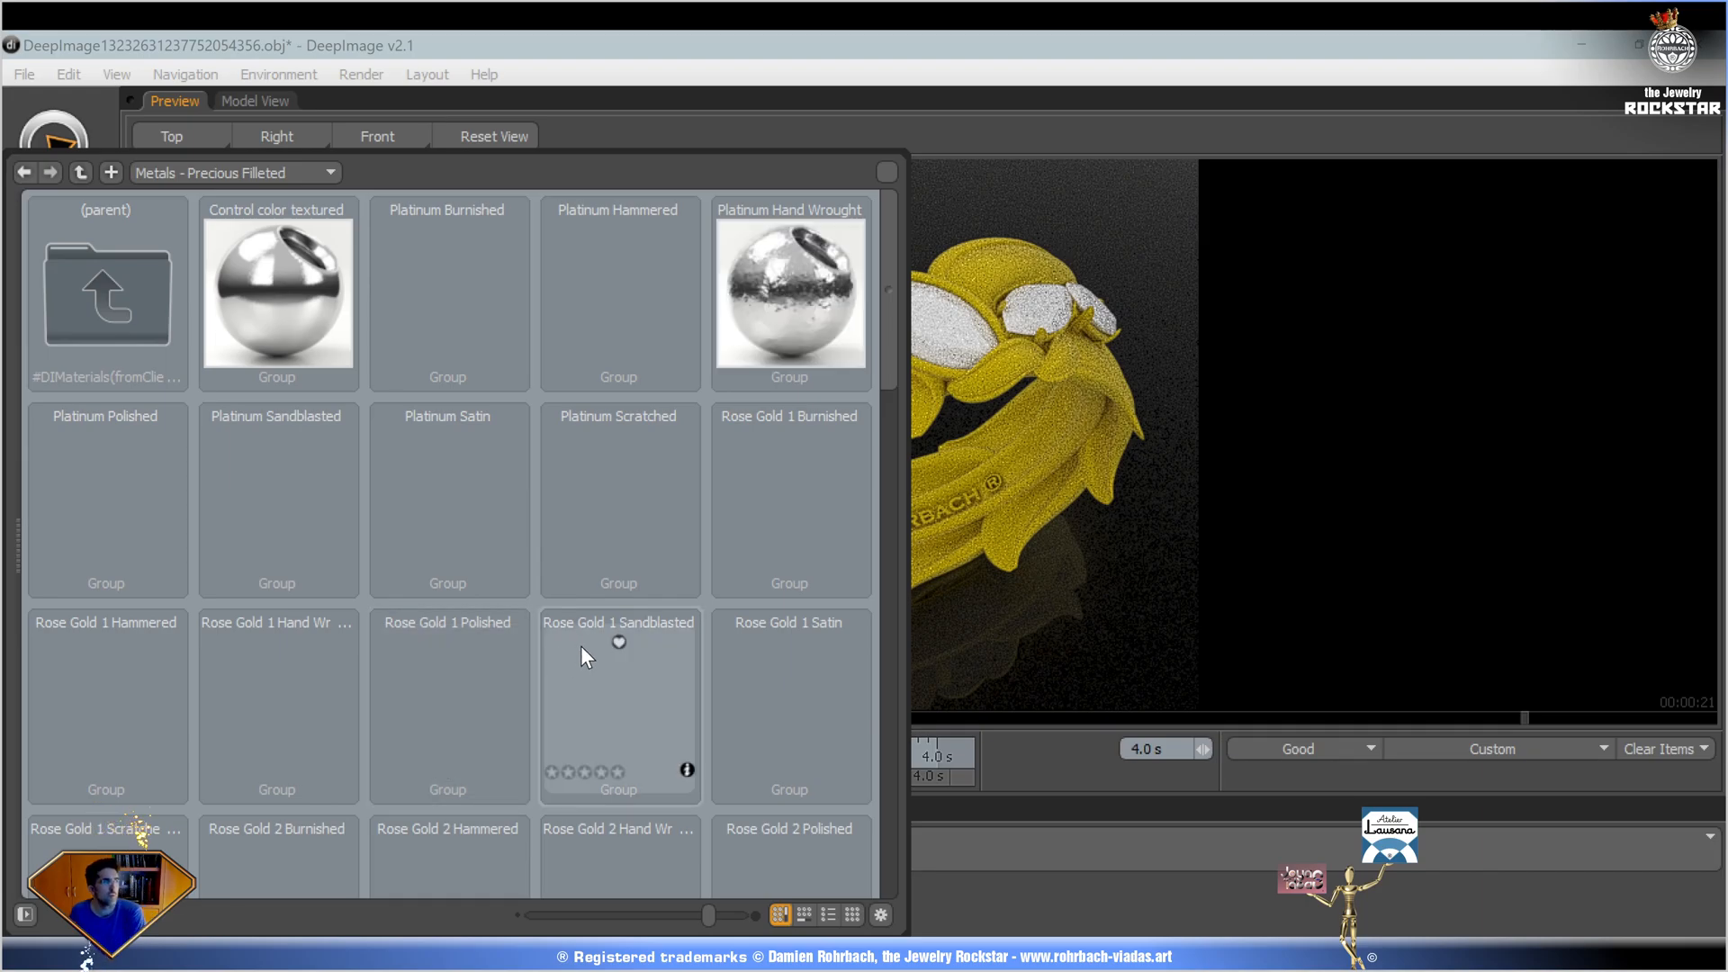
left_click_drag(1067, 488, 1073, 504)
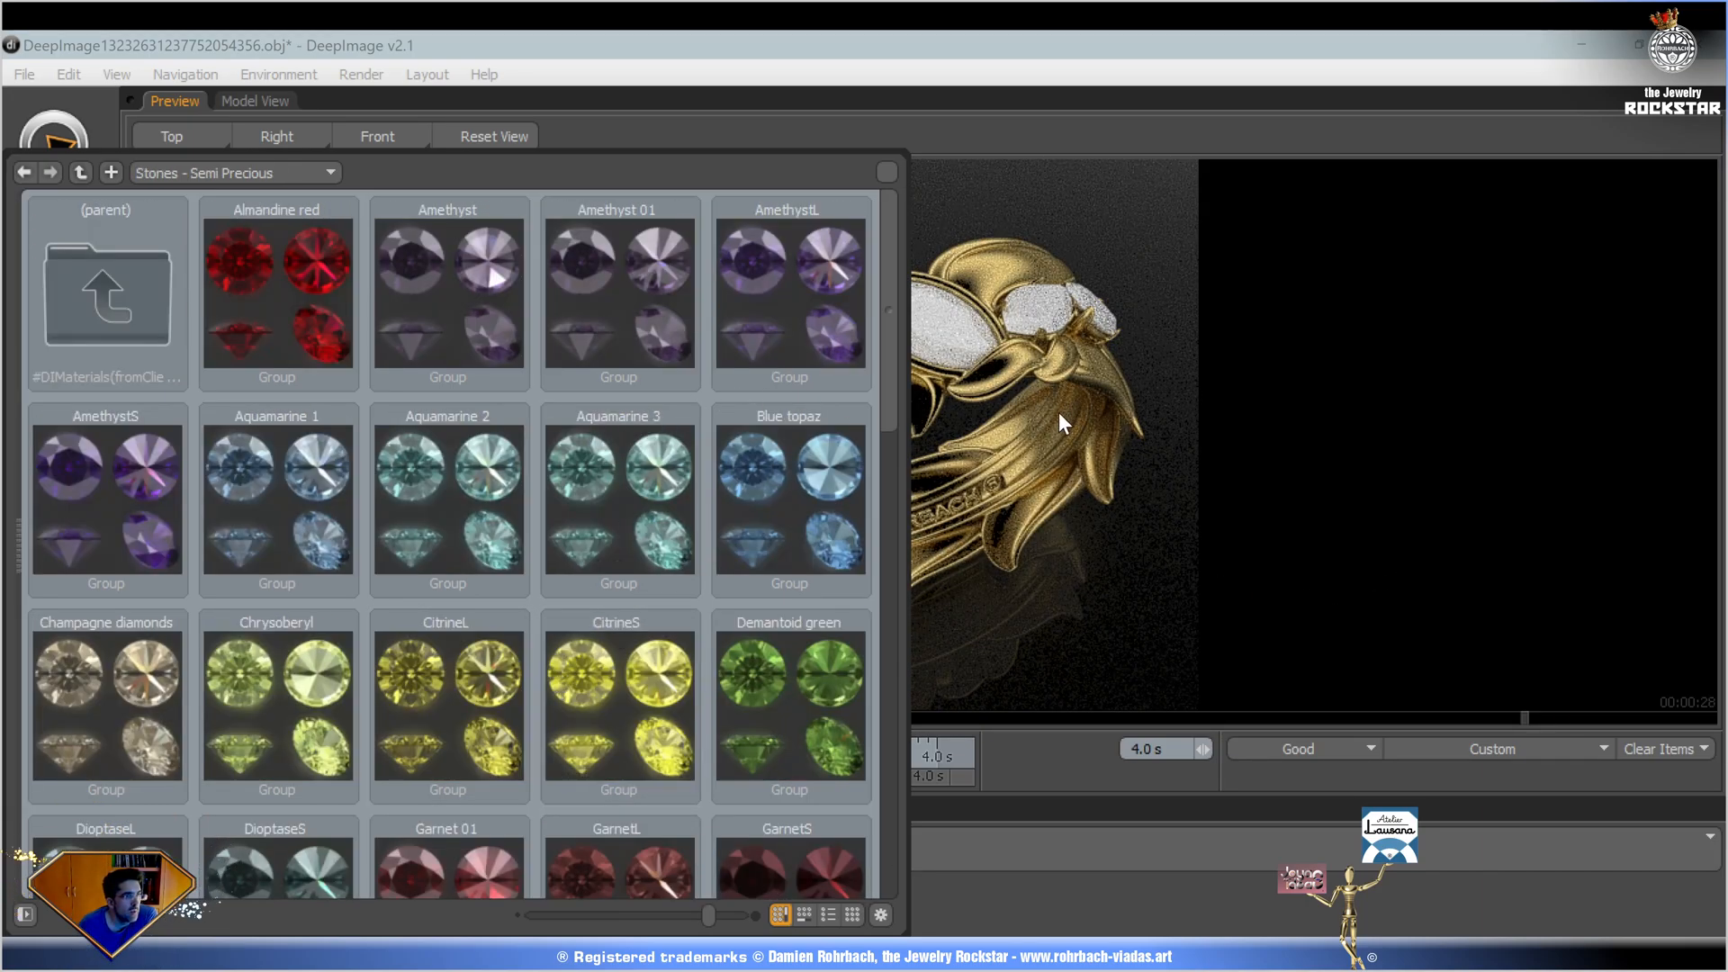
scroll(515, 713, "down", 1)
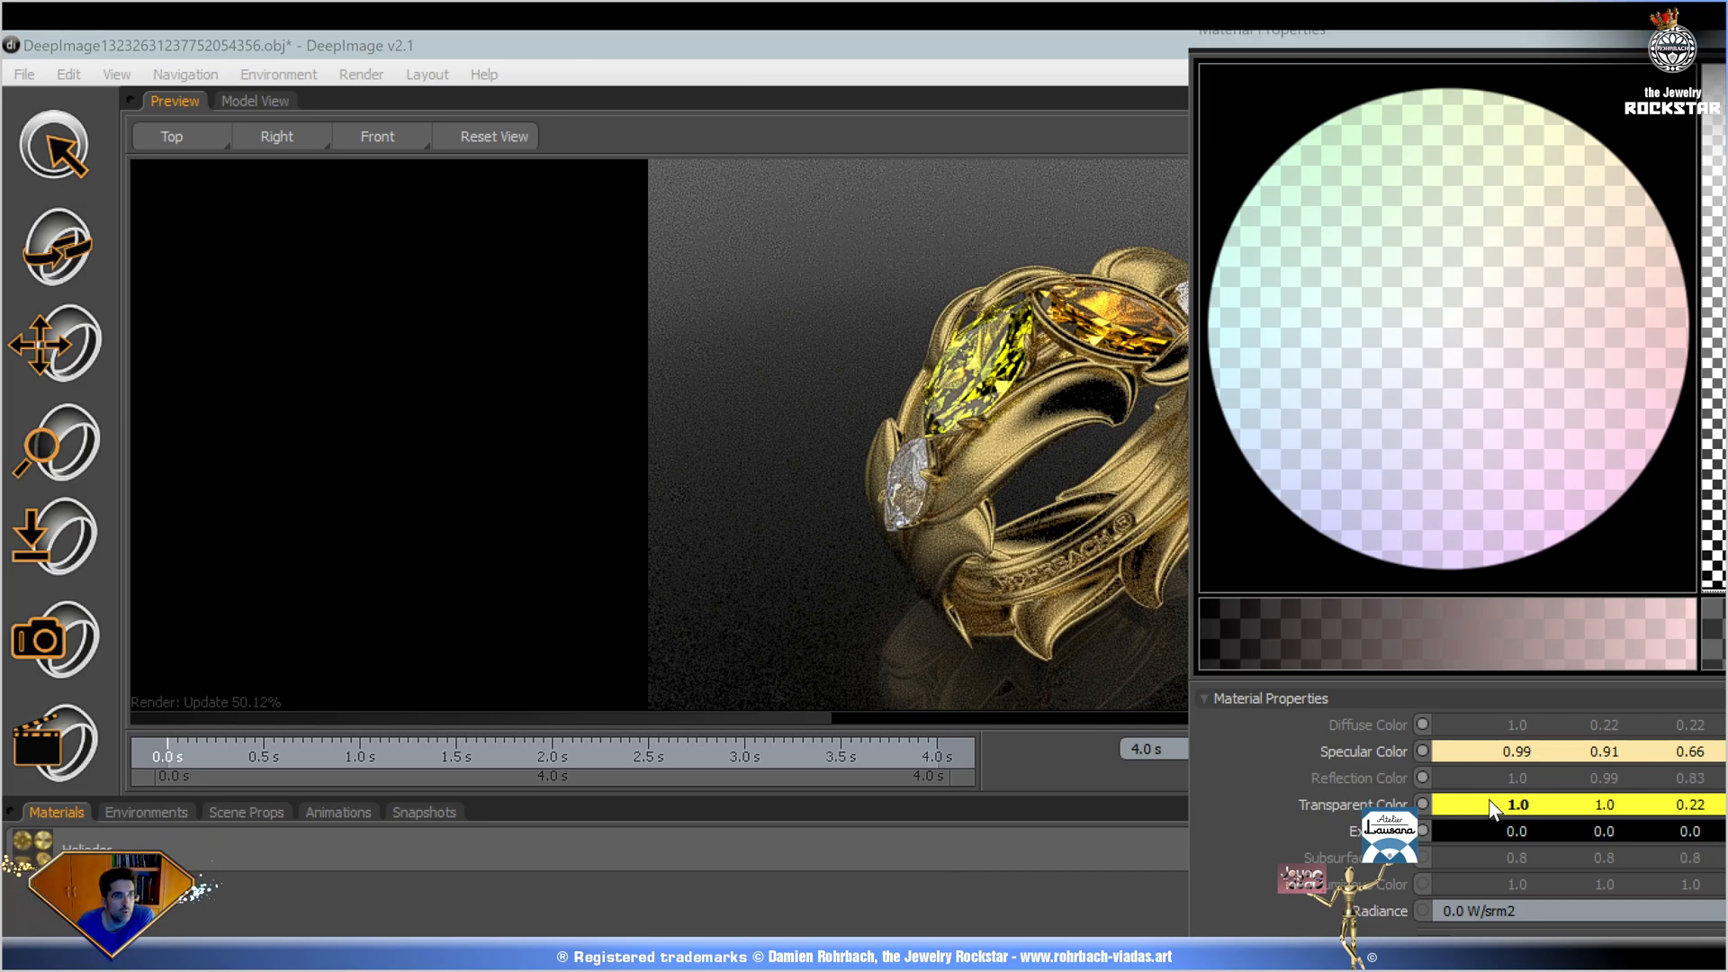
Give the gems a yellow transparent stone and Orange tourmaline material.
left_click(1494, 808)
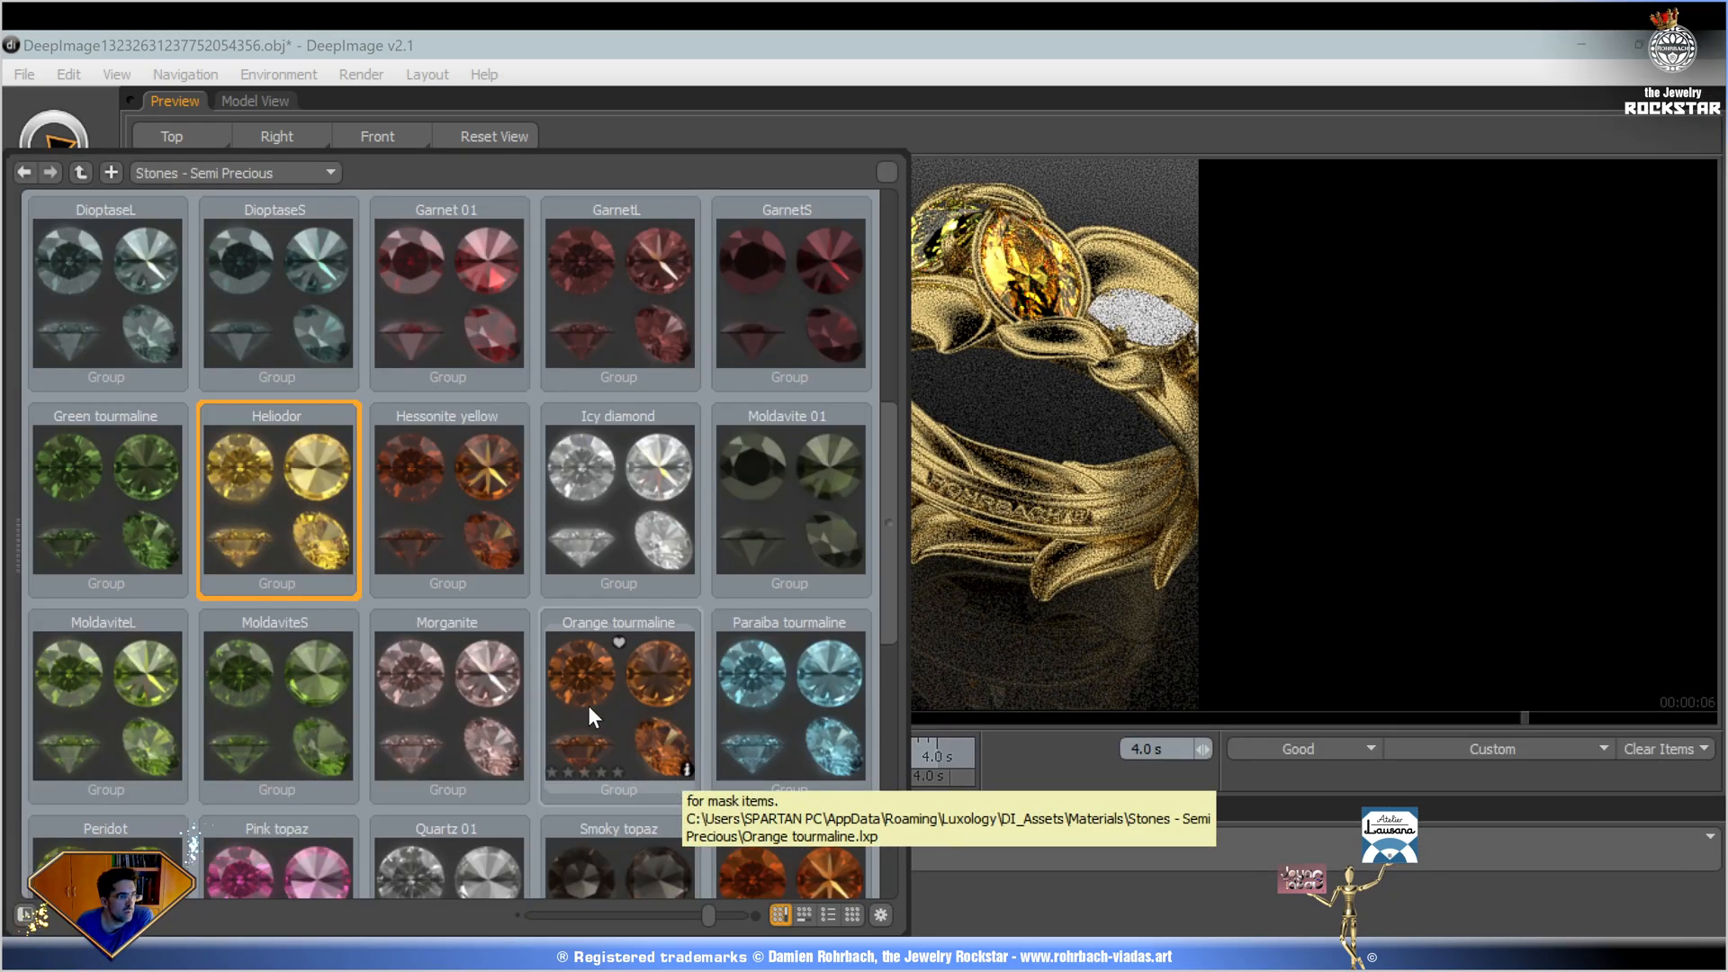
left_click(589, 707)
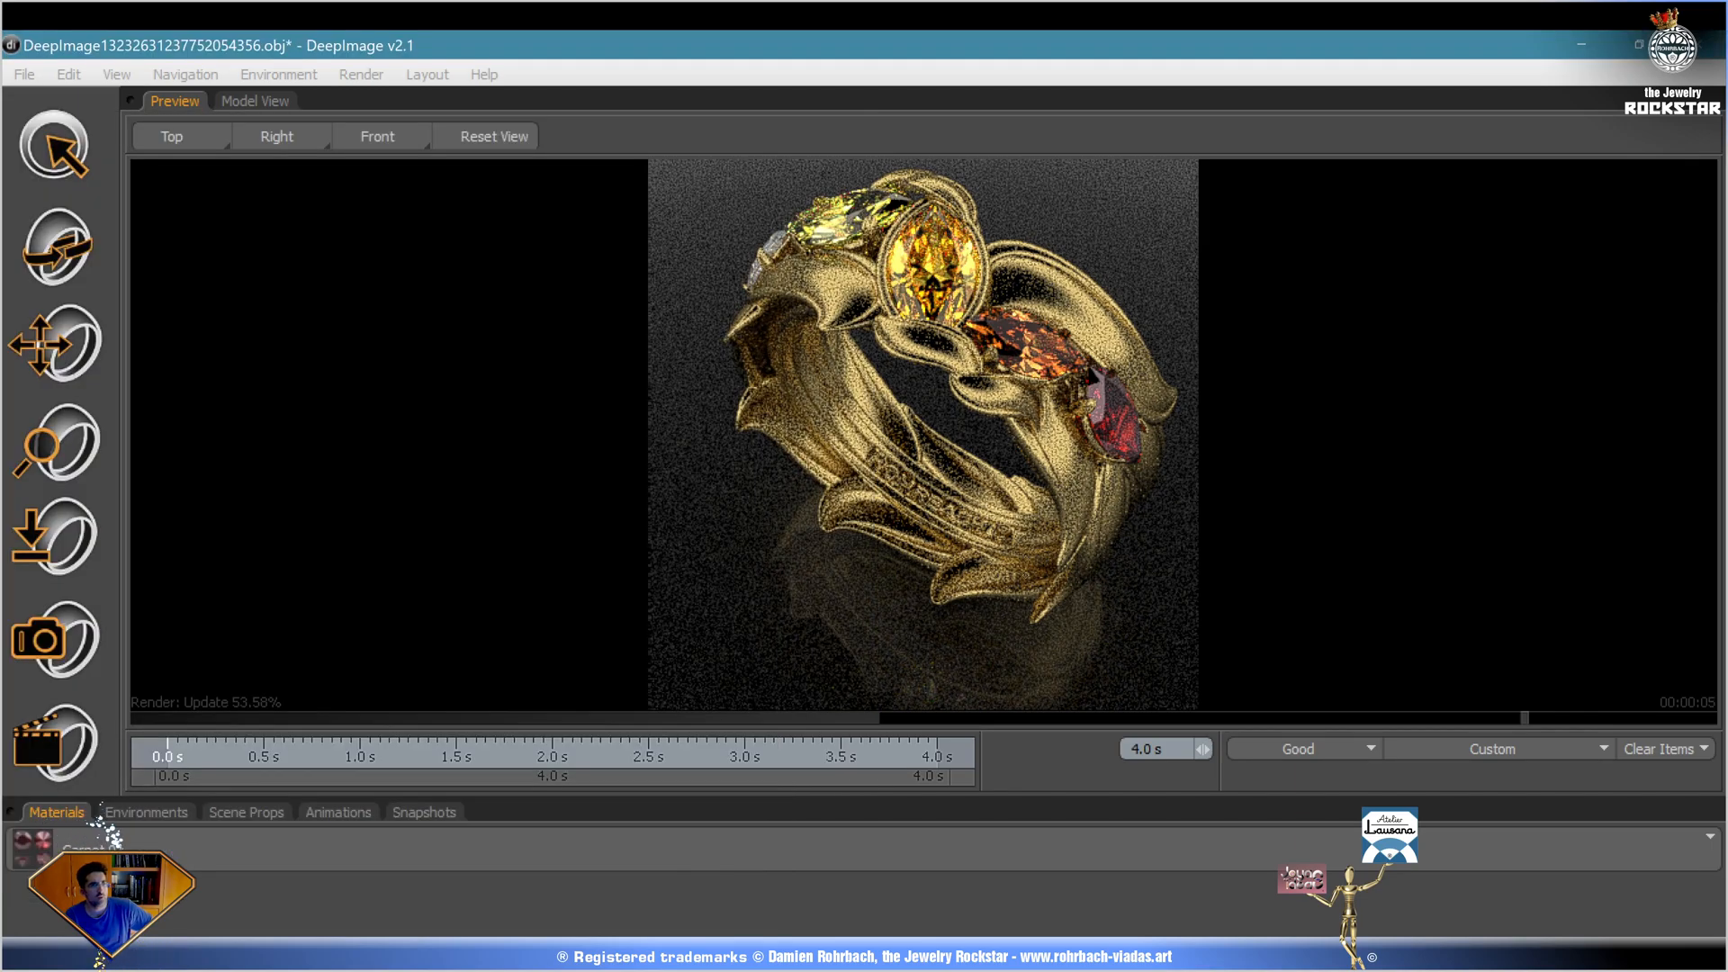
left_click(141, 812)
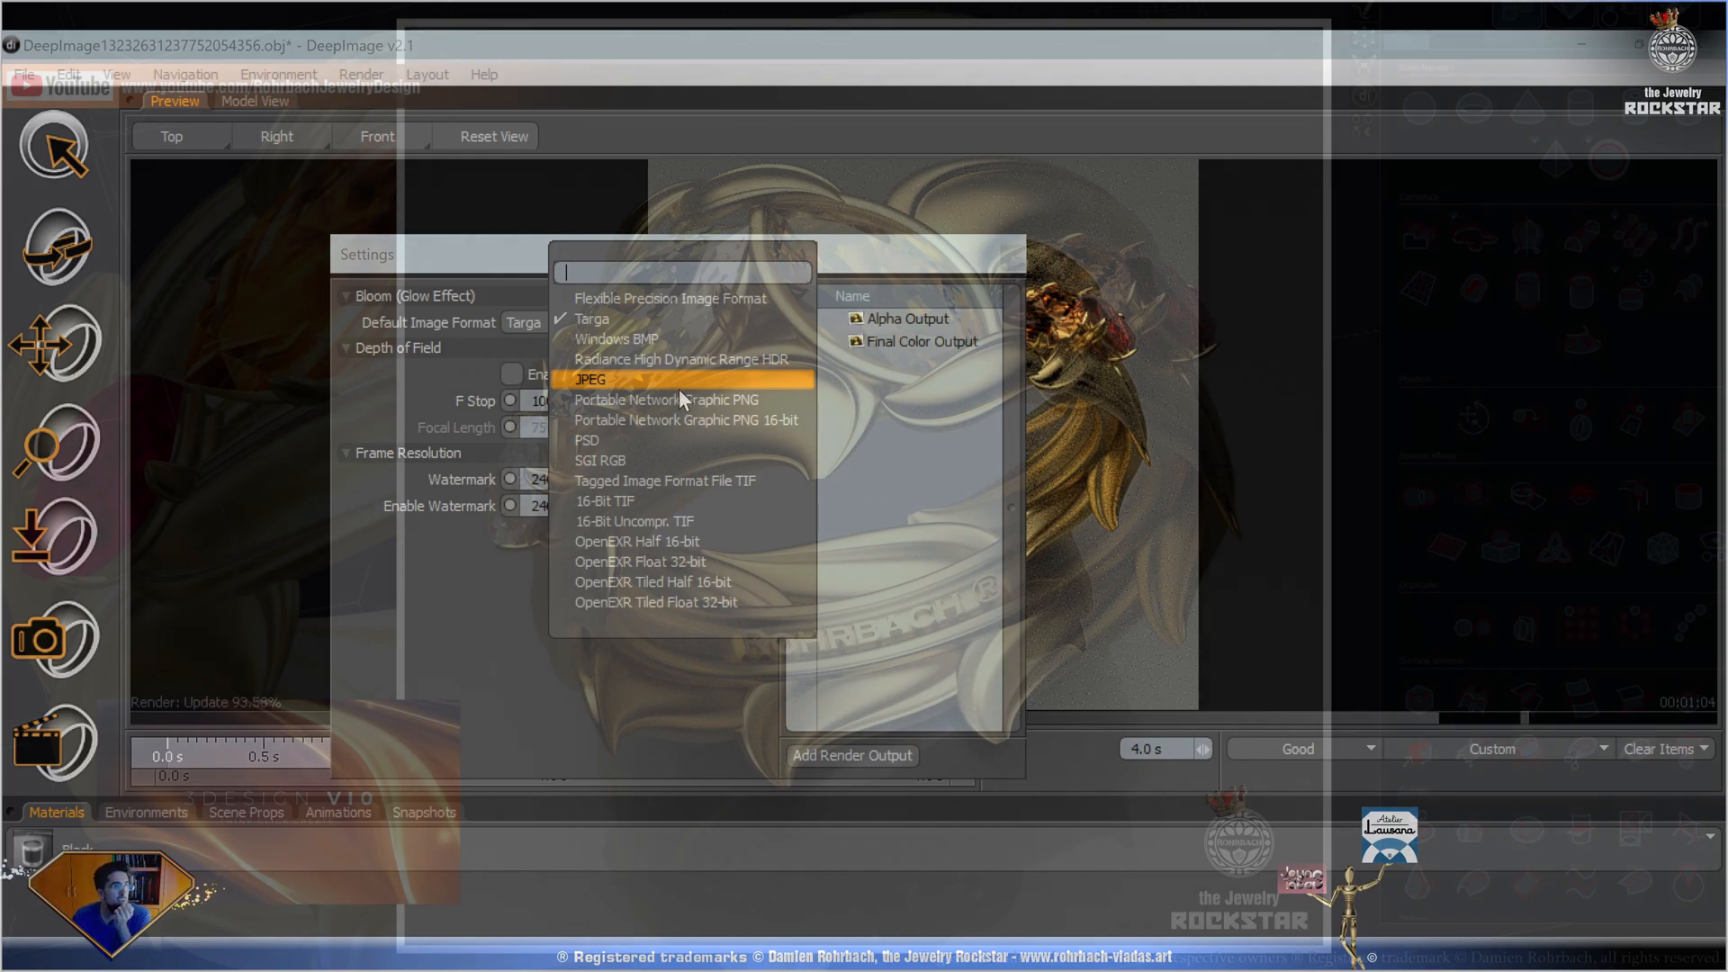
Set the output image format to JPEG and launch the final render job.
left_click(684, 399)
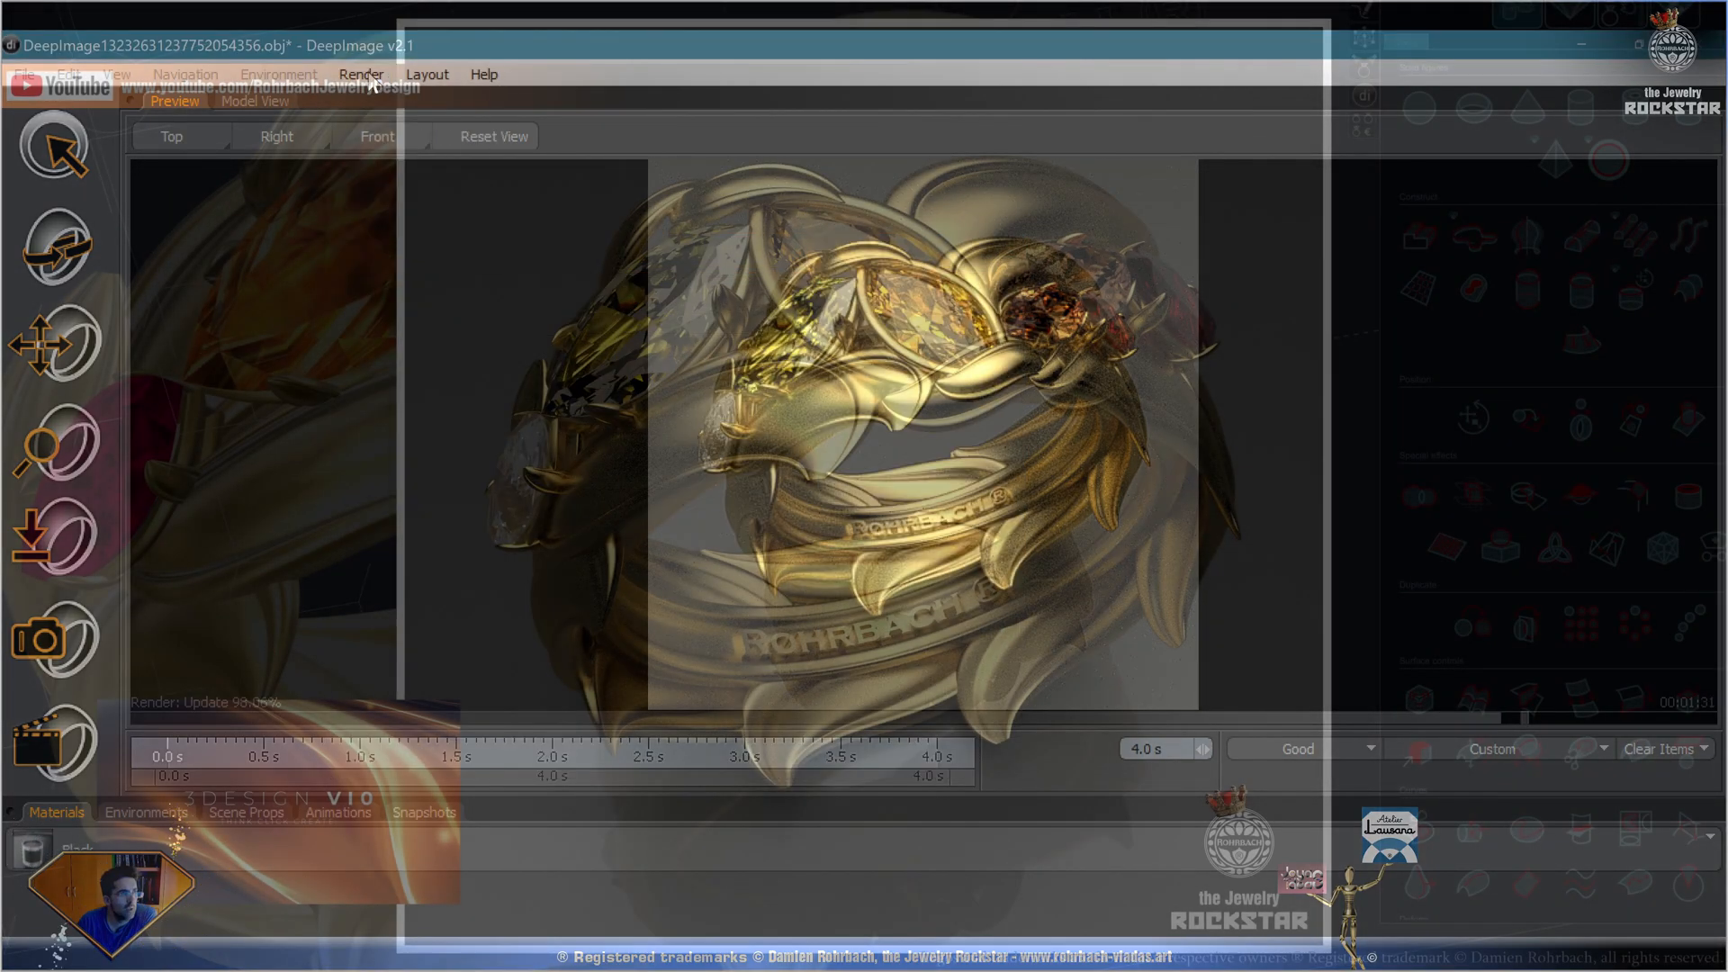
left_click(362, 74)
left_click(392, 119)
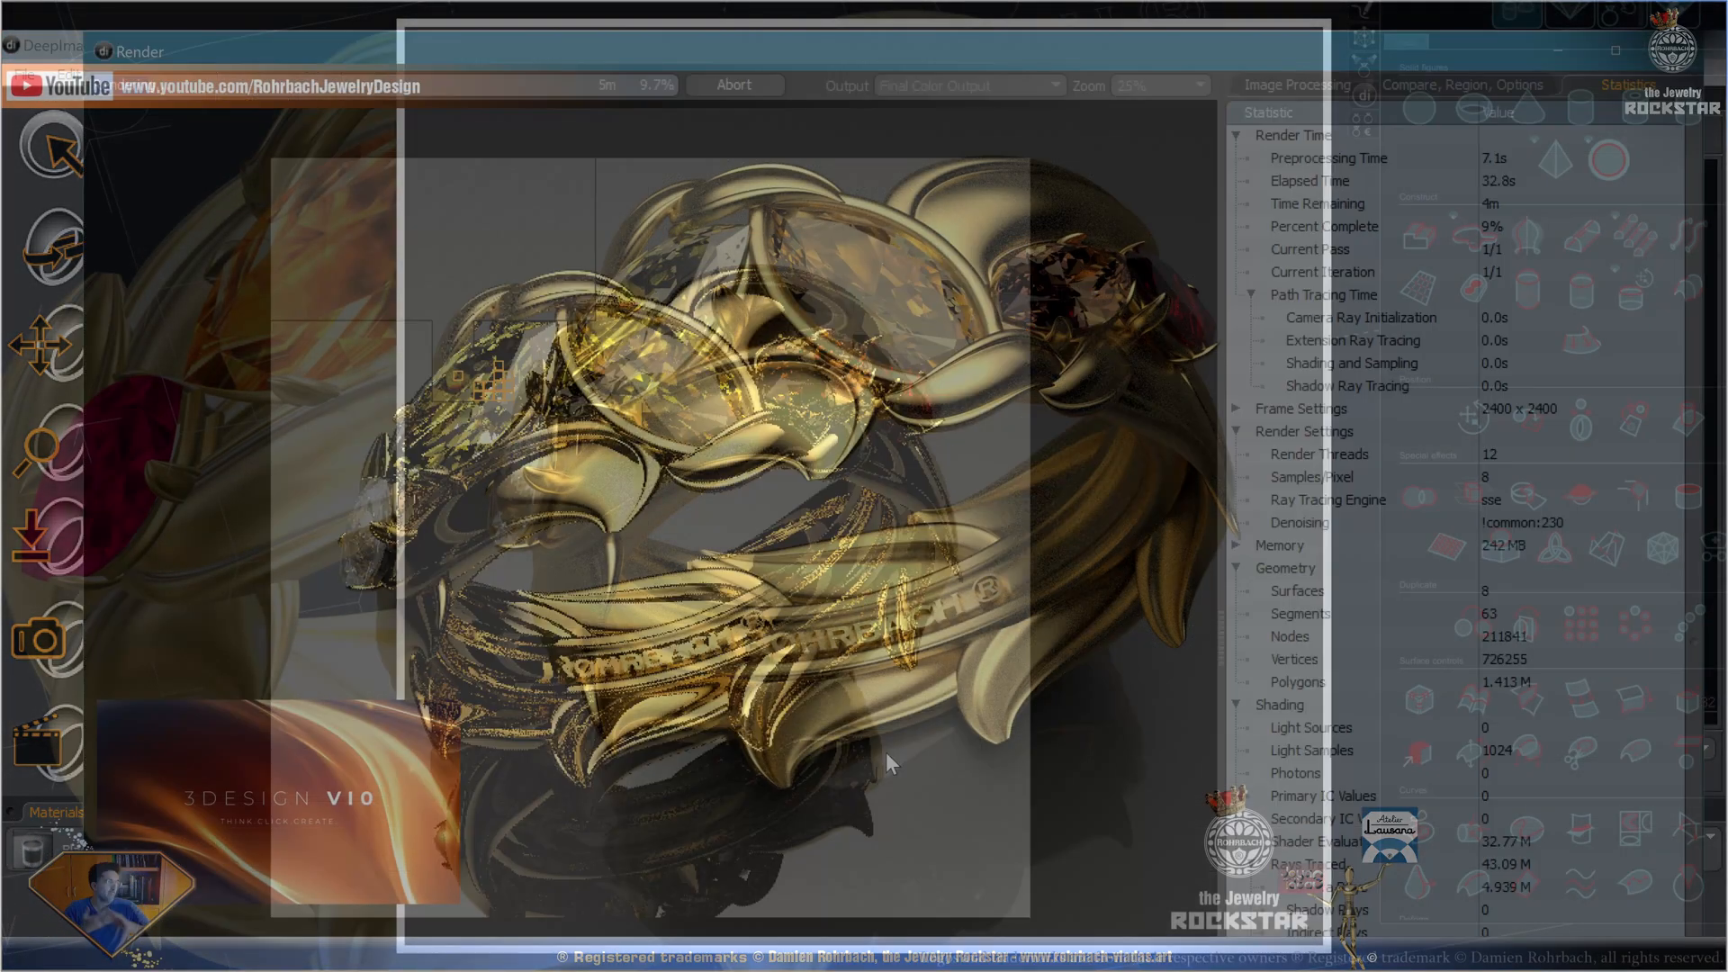